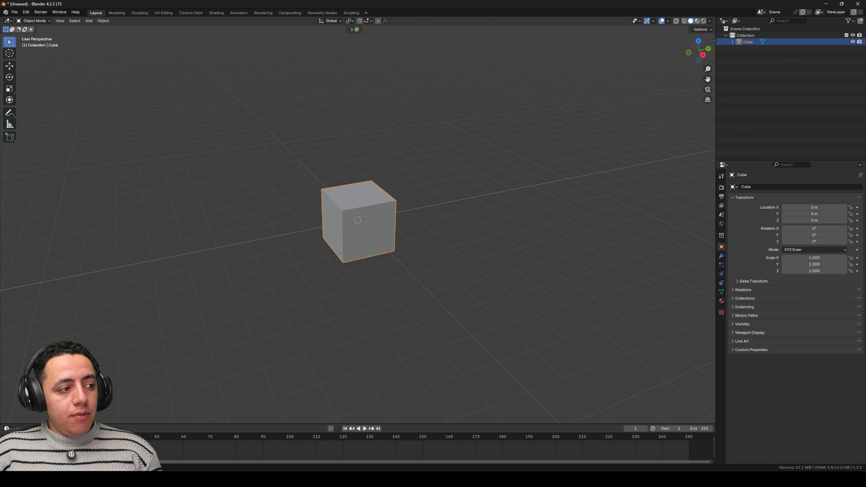
- Play and stop the animation, then scrub the timeline's playhead forward to about frame 153
{"action": "key", "text": "space"}
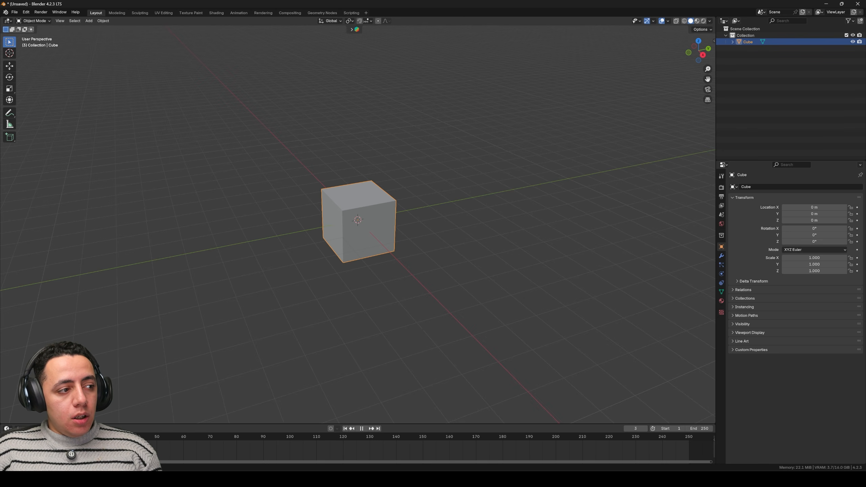
{"action": "key", "text": "space"}
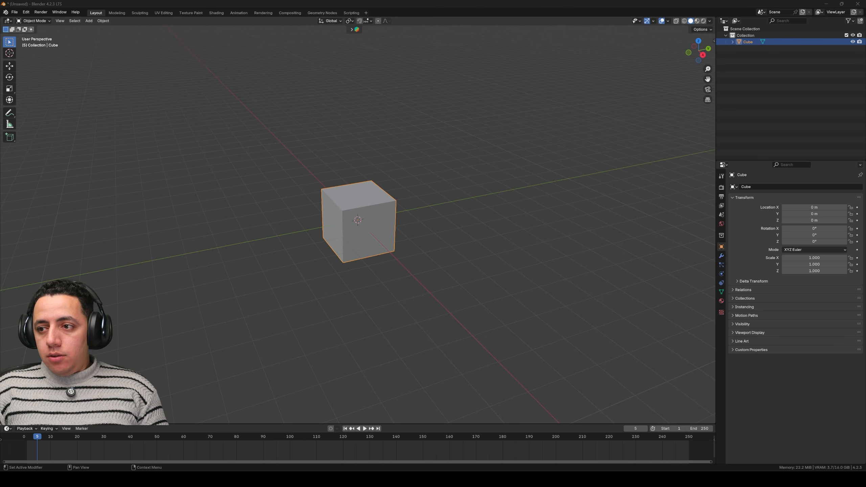
{"action": "left_click", "coordinate": [30, 438]}
{"action": "key", "text": "space"}
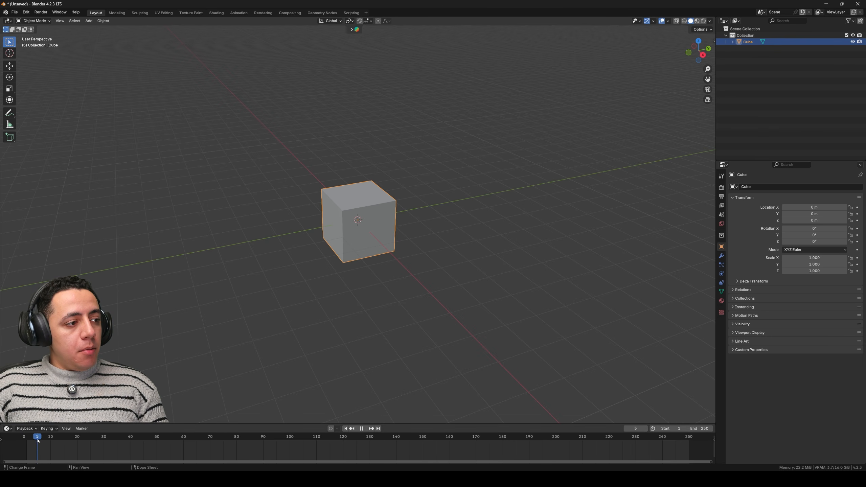
{"action": "left_click_drag", "start_coordinate": [33, 441], "coordinate": [277, 445]}
{"action": "left_click_drag", "start_coordinate": [345, 447], "coordinate": [427, 438]}
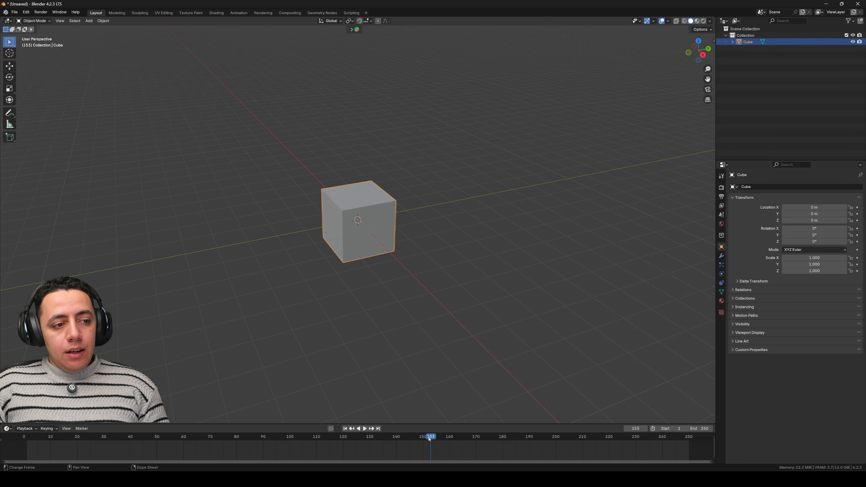
- Set the timeline's current frame to 200
{"action": "double_click", "coordinate": [636, 429]}
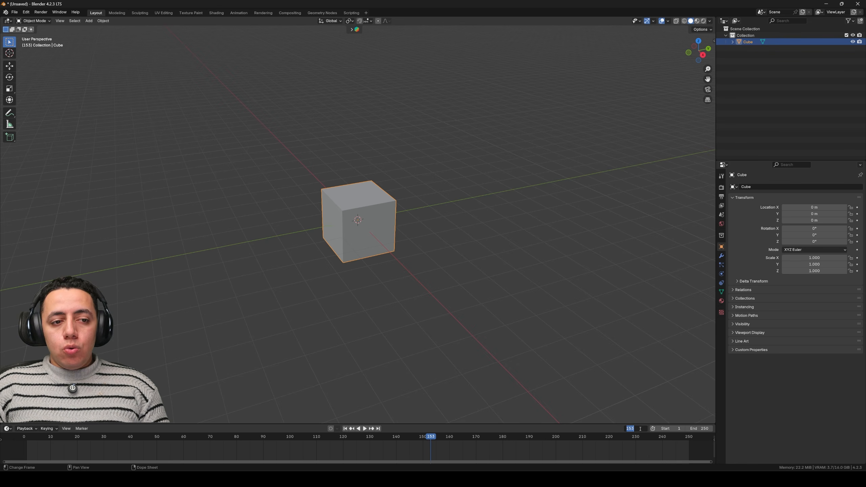
{"action": "type", "text": "200"}
{"action": "key", "text": "Return"}
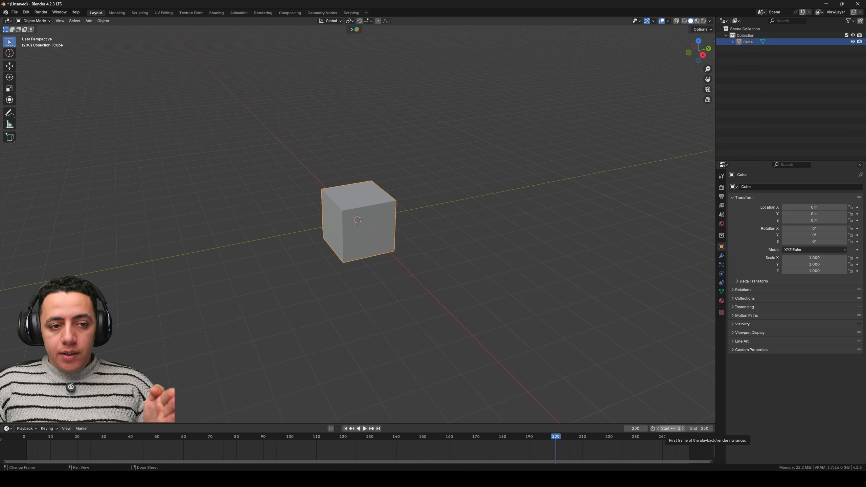
- Set the end frame of the animation range to 150
{"action": "left_click", "coordinate": [701, 429]}
{"action": "type", "text": "150"}
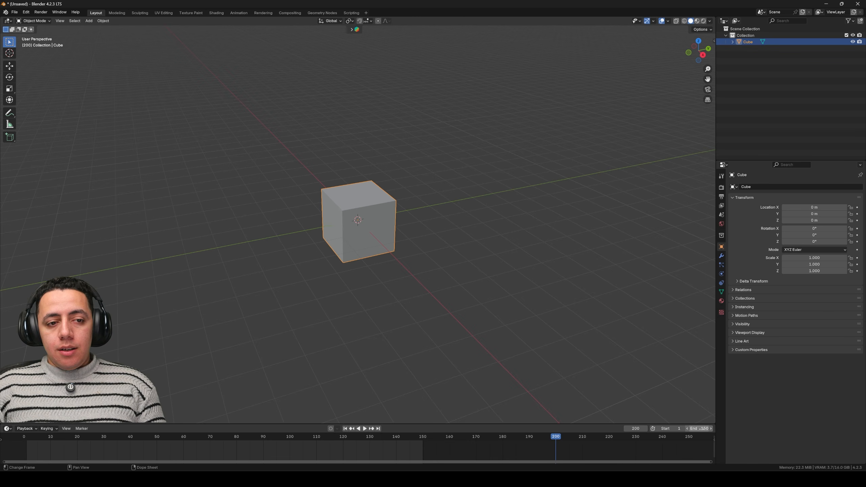
{"action": "key", "text": "Return"}
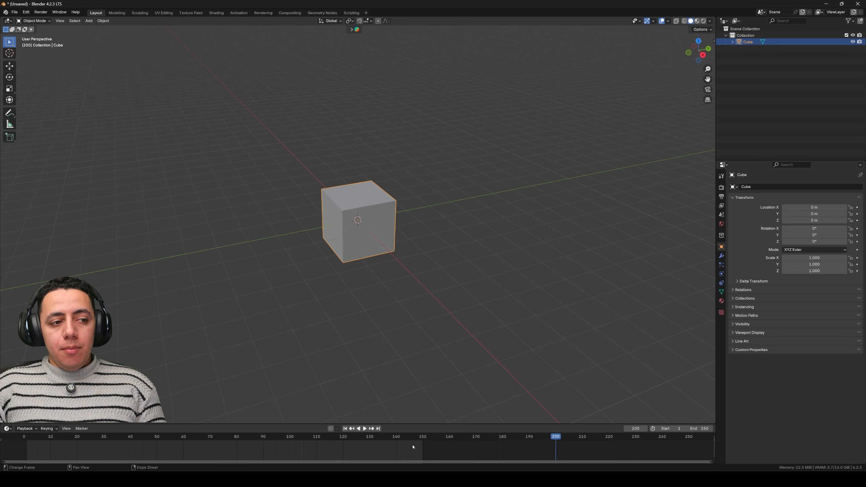
- Extend the animation range by setting its end frame to 400
{"action": "left_click", "coordinate": [698, 428]}
{"action": "type", "text": "400"}
{"action": "key", "text": "Return"}
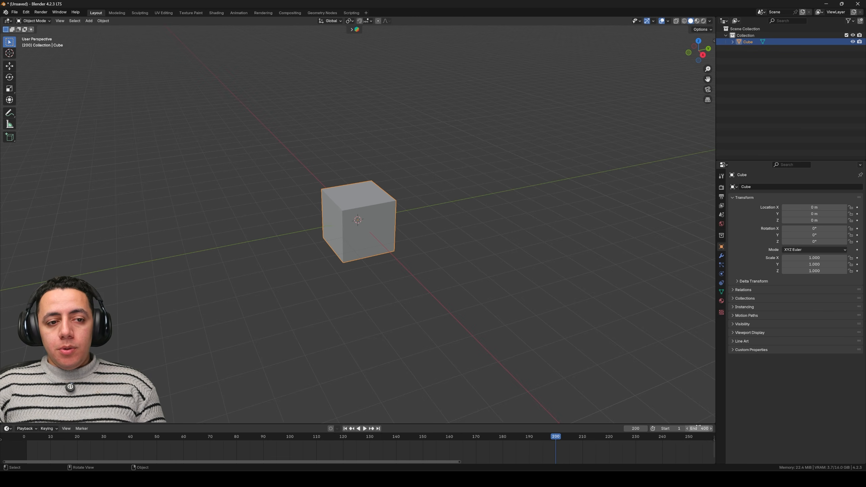
{"action": "scroll", "coordinate": [593, 452], "scroll_direction": "down", "scroll_amount": 2}
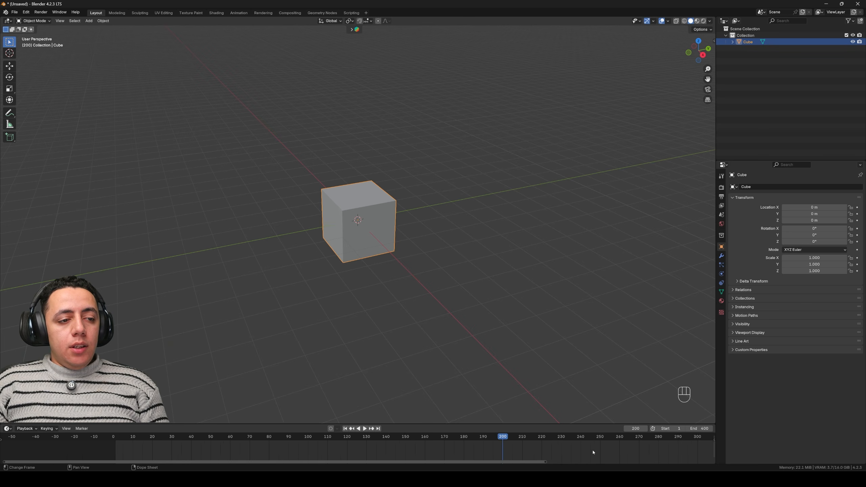
{"action": "scroll", "coordinate": [594, 452], "scroll_direction": "down", "scroll_amount": 3}
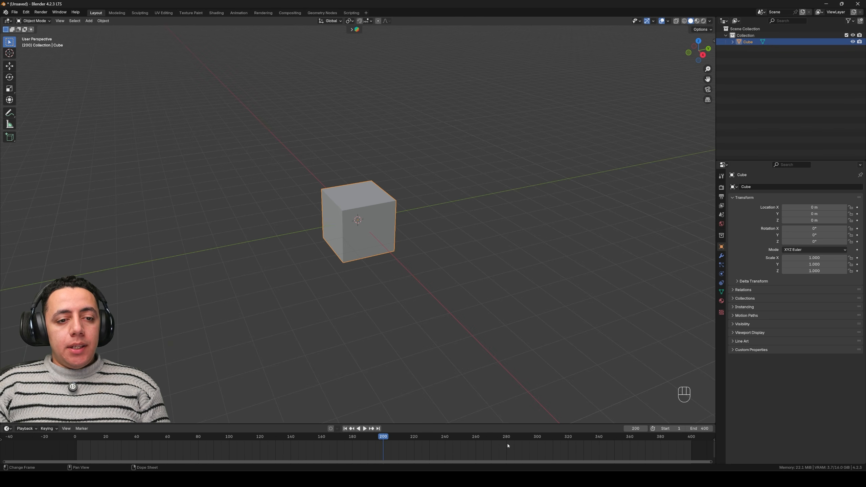
- Switch to the Calculator to multiply 10 by 24, and set the animation's end frame to 240 in Blender
{"action": "left_click", "coordinate": [392, 478]}
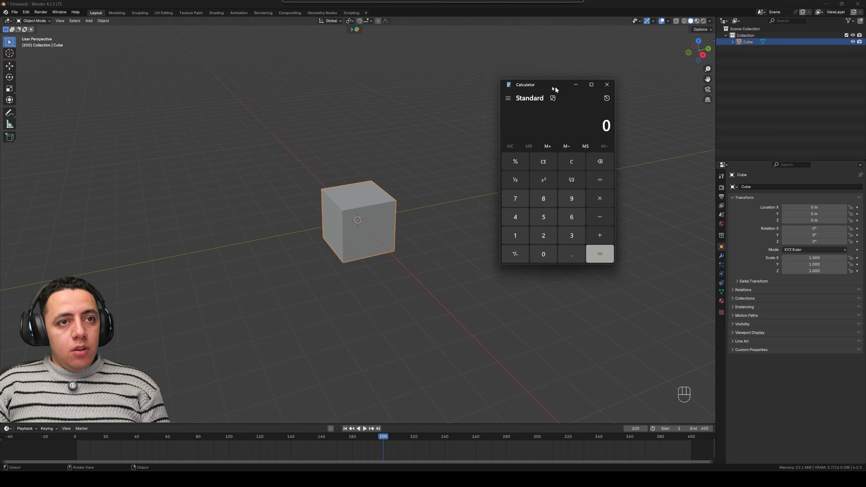
{"action": "left_click_drag", "start_coordinate": [555, 85], "coordinate": [549, 84]}
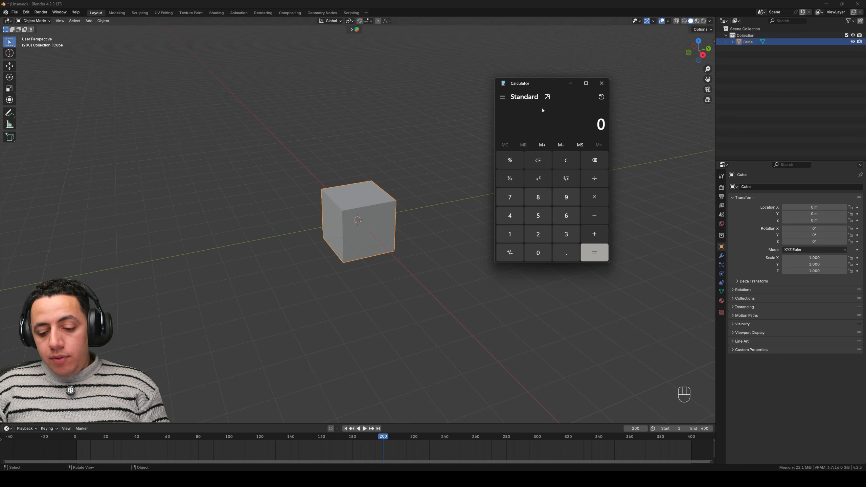
{"action": "type", "text": "10 × "}
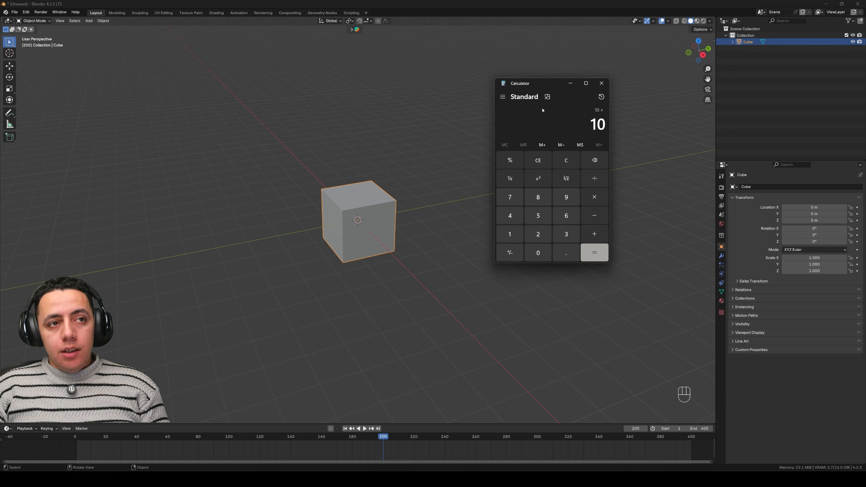
{"action": "type", "text": "24"}
{"action": "key", "text": "Return"}
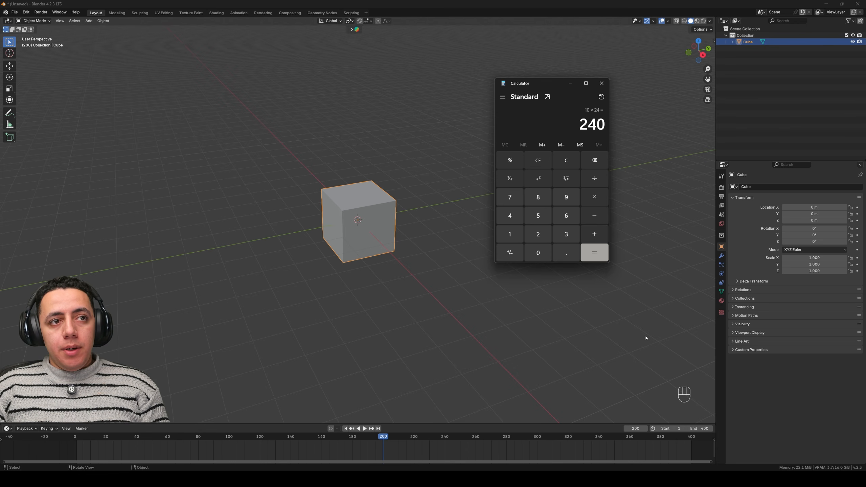
{"action": "left_click", "coordinate": [699, 428]}
{"action": "type", "text": "240"}
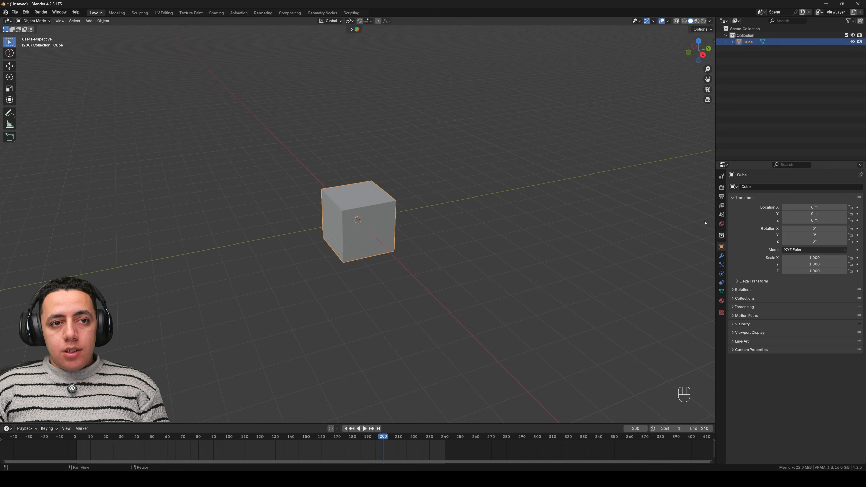
- Open the scene's output properties and choose 24 fps as the frame rate
{"action": "left_click", "coordinate": [721, 187]}
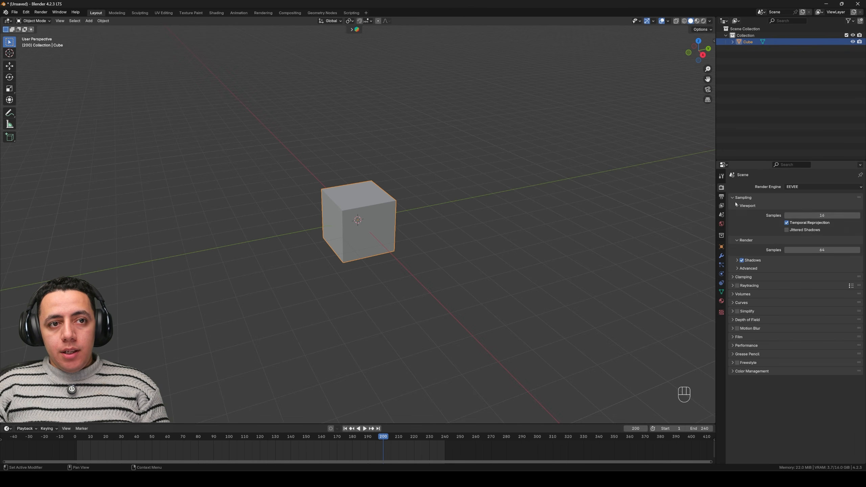
{"action": "left_click", "coordinate": [721, 197]}
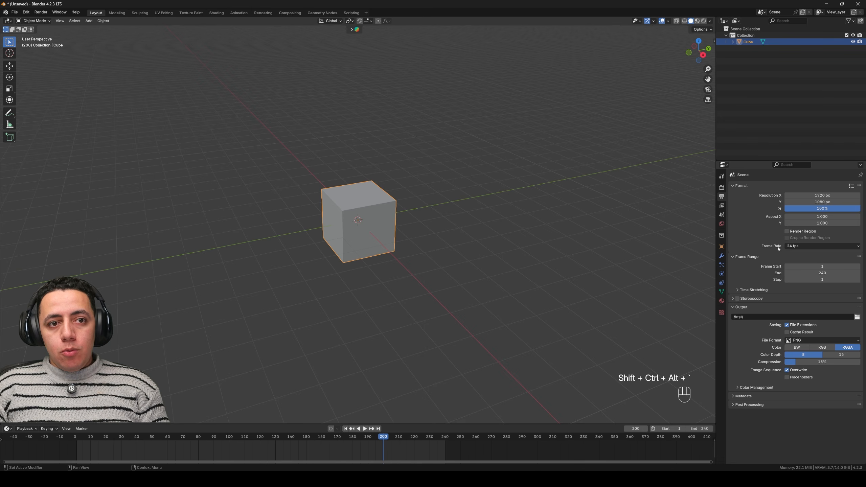
{"action": "left_click", "coordinate": [794, 246]}
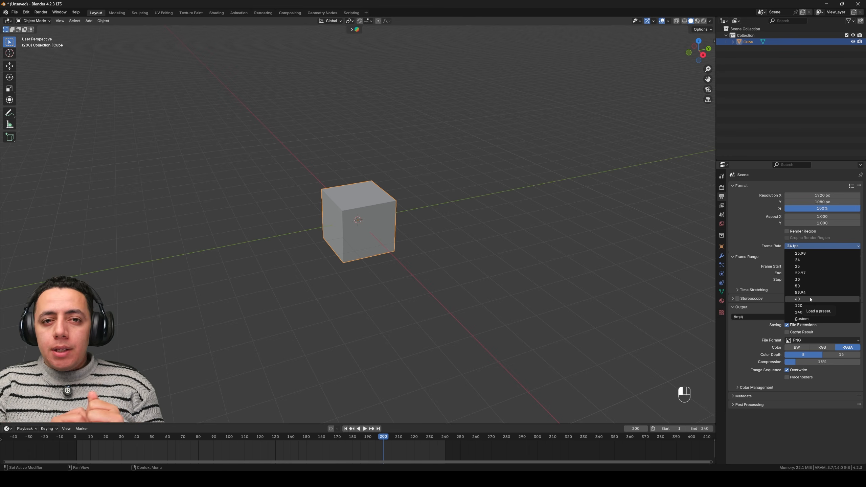
{"action": "left_click", "coordinate": [804, 264]}
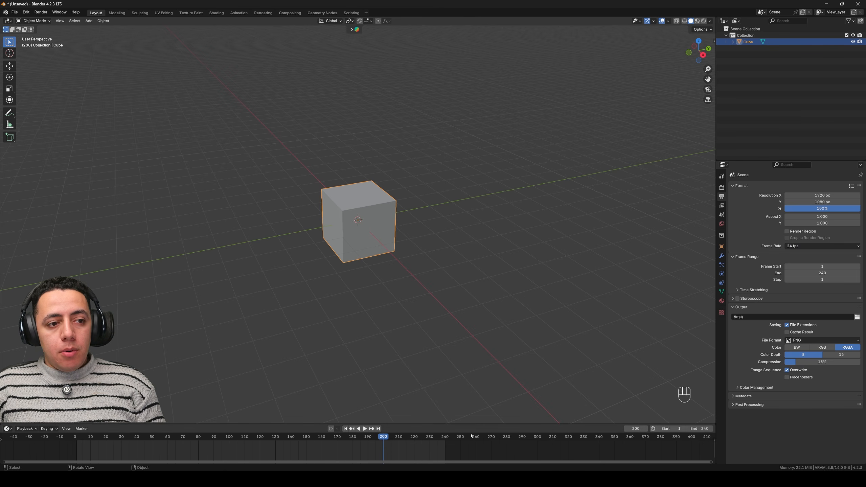
- Switch back to the Calculator and multiply 20 by 24 to work out the frames for a 20-second animation
{"action": "middle_click_drag", "start_coordinate": [399, 448], "coordinate": [520, 447]}
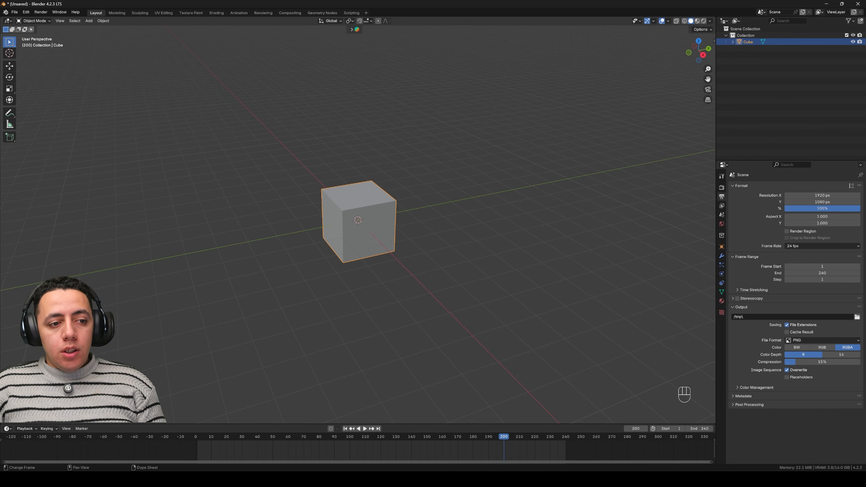
{"action": "key", "text": "alt+Tab"}
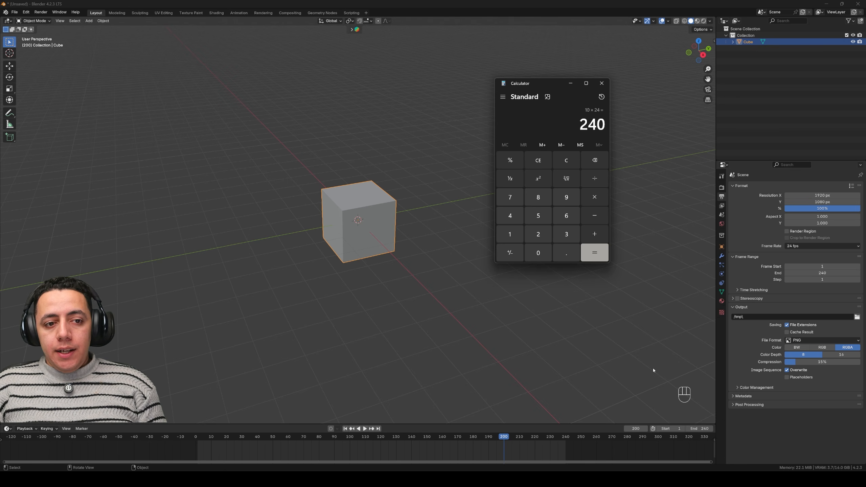
{"action": "left_click", "coordinate": [538, 234]}
{"action": "key", "text": "0"}
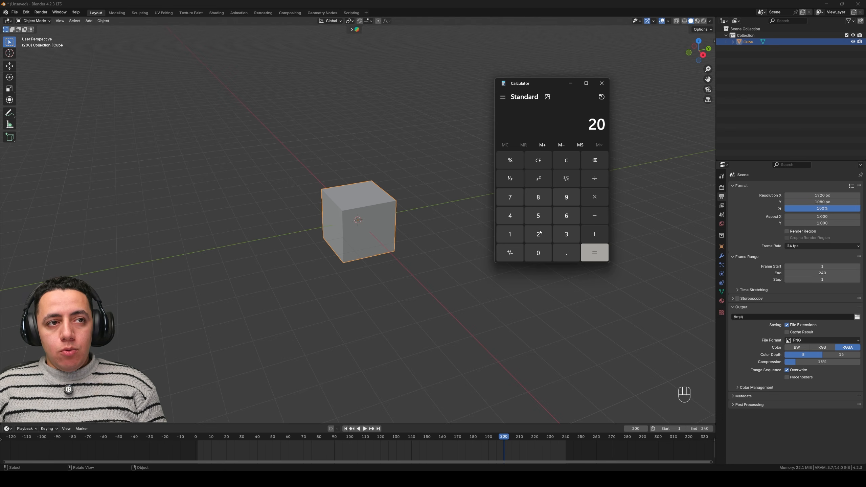
{"action": "left_click", "coordinate": [544, 233]}
{"action": "key", "text": "4"}
{"action": "key", "text": "Return"}
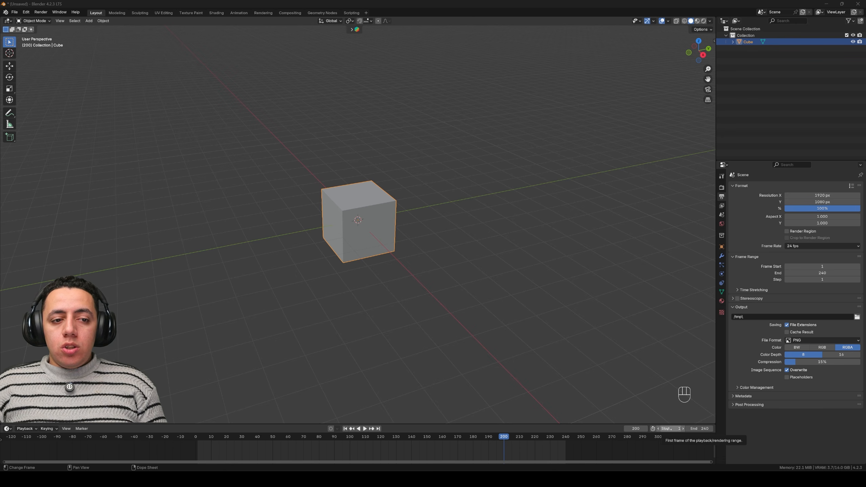
- Set the start frame of the animation range to 110
{"action": "left_click", "coordinate": [670, 429]}
{"action": "type", "text": "110"}
{"action": "key", "text": "Return"}
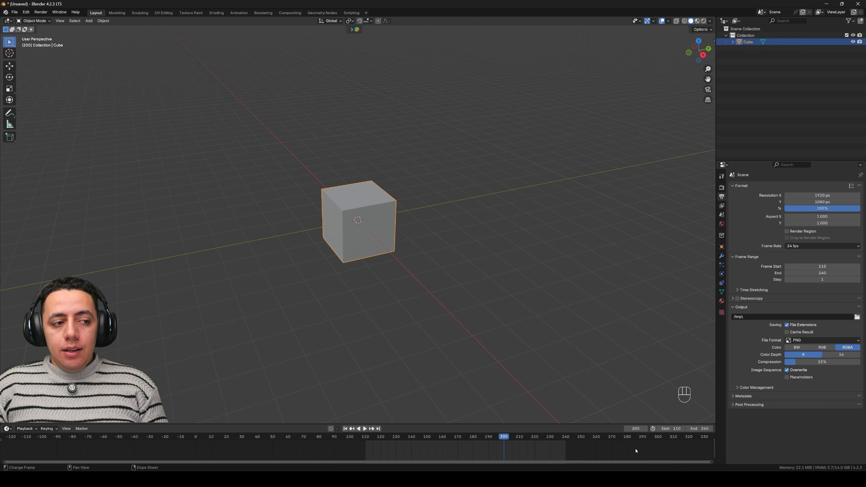
- Set the animation range to start at frame 1 and end at frame 250
{"action": "left_click", "coordinate": [677, 429]}
{"action": "type", "text": "1"}
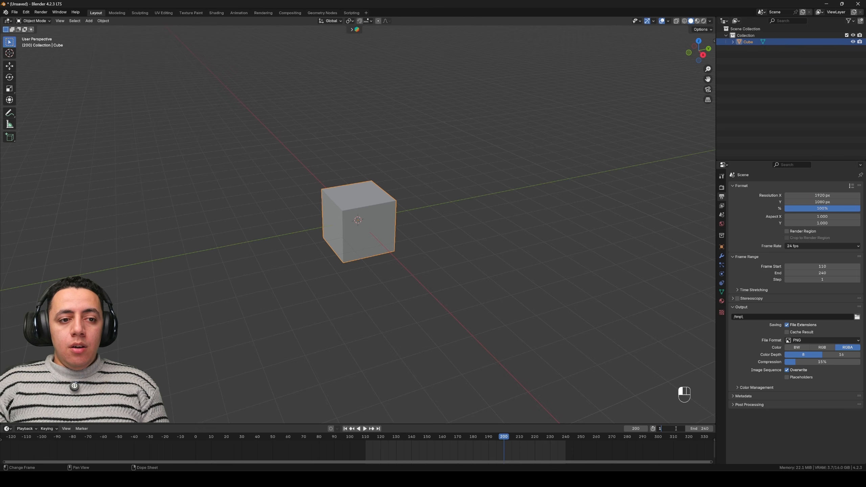
{"action": "key", "text": "Return"}
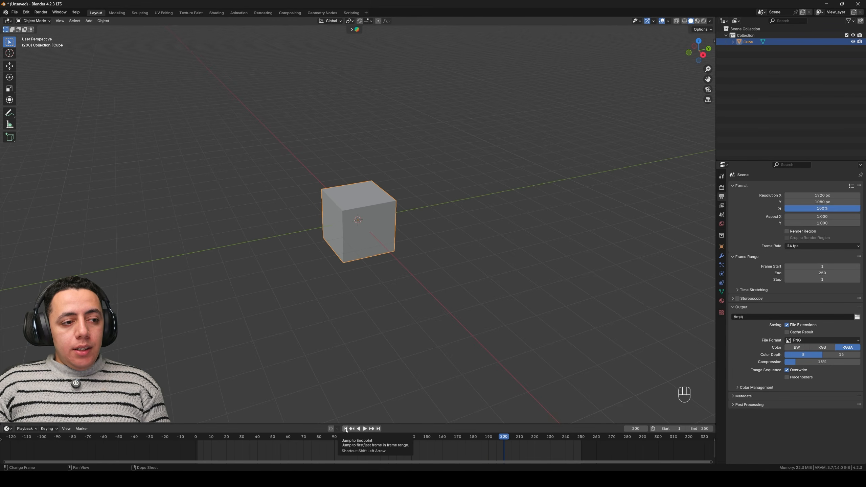
- Jump the playhead to the first frame, to the last frame, and back to the first frame of the range
{"action": "left_click", "coordinate": [345, 428]}
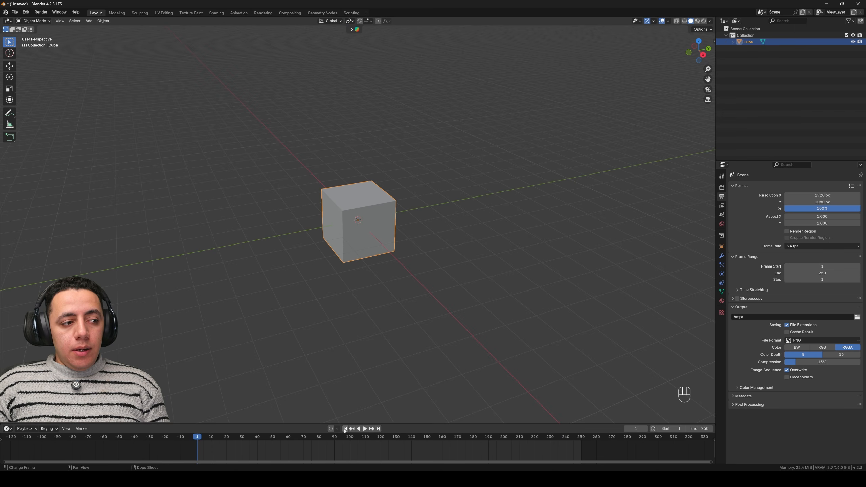
{"action": "left_click", "coordinate": [379, 429]}
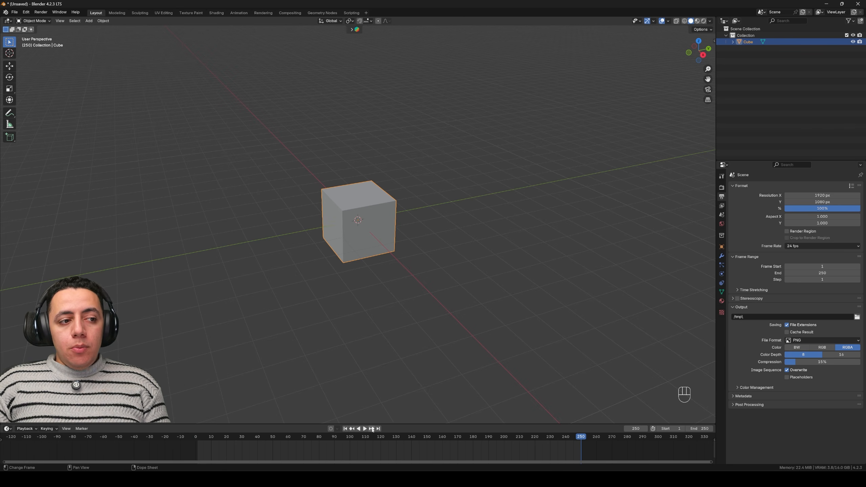
{"action": "left_click", "coordinate": [345, 429]}
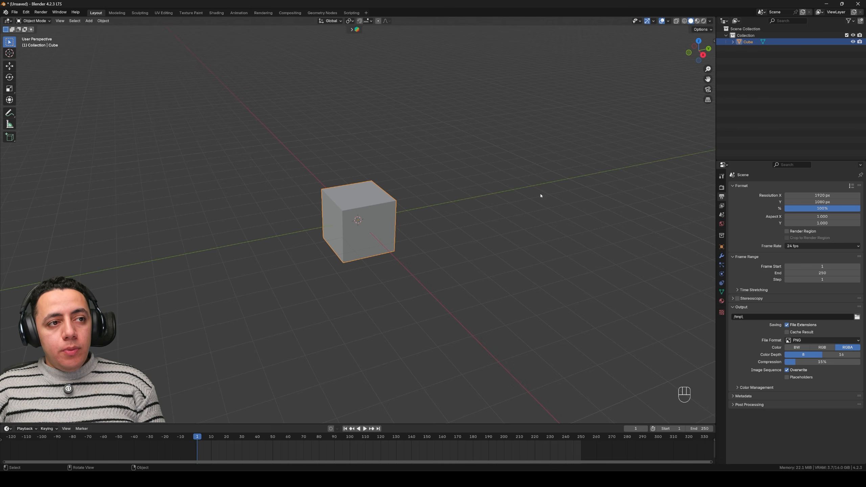
- Insert a Location keyframe for the cube at frame 1
{"action": "middle_click_drag", "start_coordinate": [383, 204], "coordinate": [368, 211], "text": "shift"}
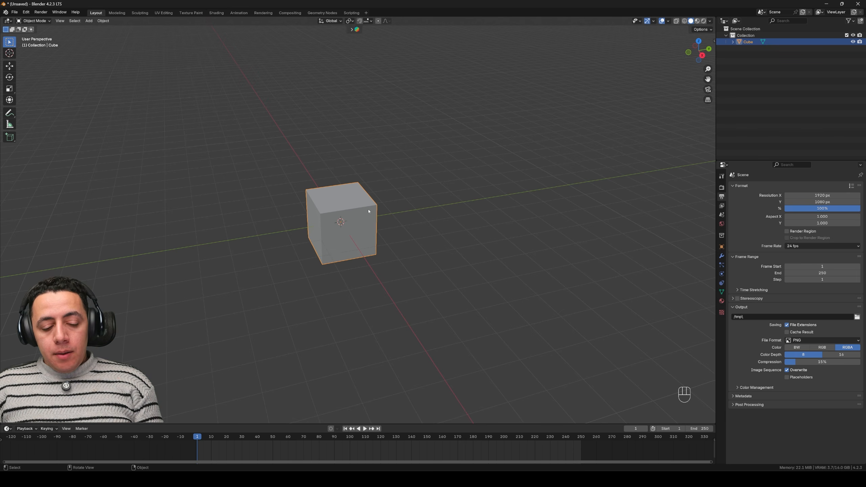
{"action": "key", "text": "k"}
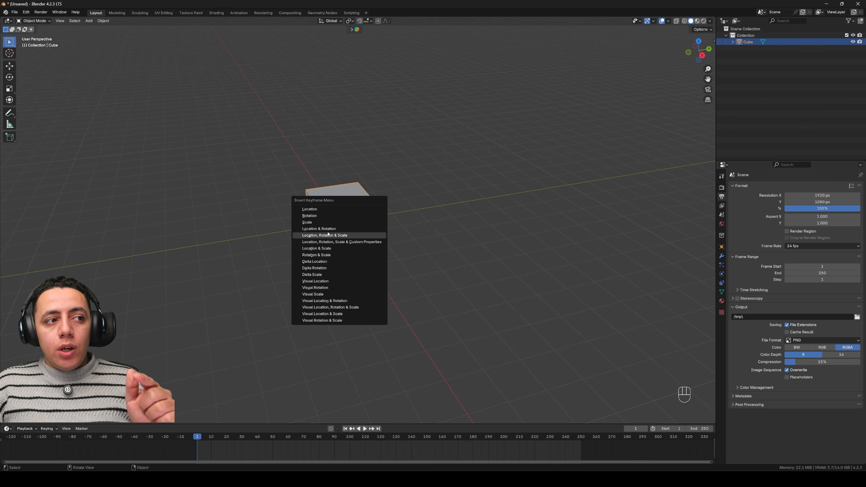
{"action": "left_click", "coordinate": [333, 210]}
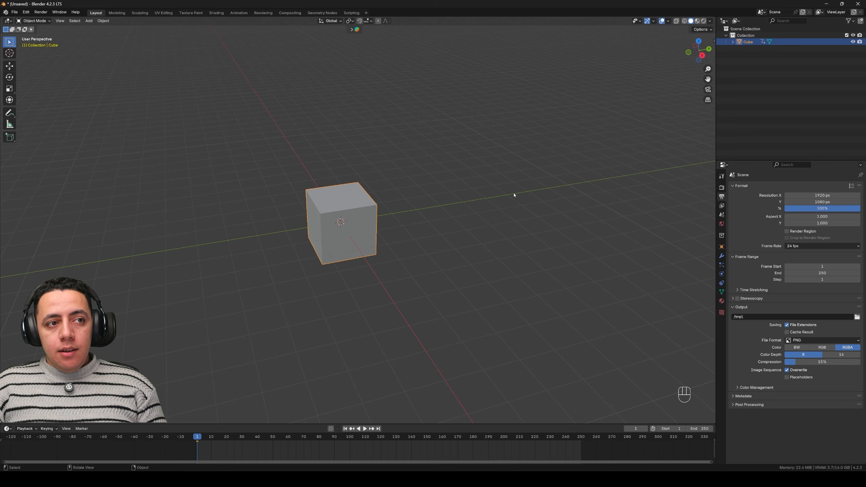
- Go to frame 80 and move the cube in the positive direction along the global Y axis with increment snapping
{"action": "left_click_drag", "start_coordinate": [202, 439], "coordinate": [319, 441]}
{"action": "key", "text": "g"}
{"action": "key", "text": "y"}
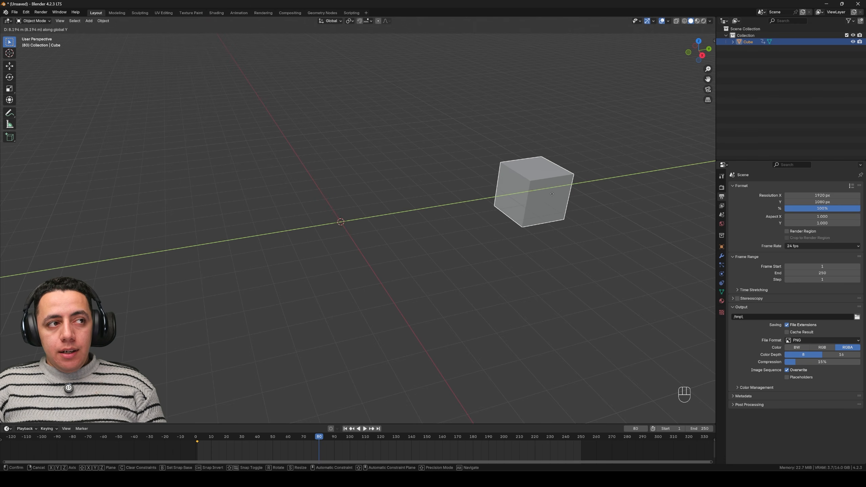
{"action": "key", "text": "ctrl"}
{"action": "left_click", "coordinate": [584, 196], "text": "ctrl"}
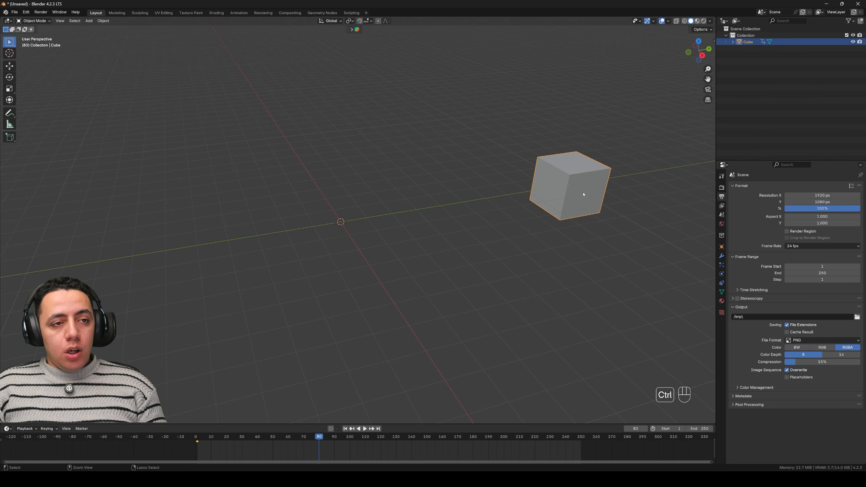
- Insert a Location keyframe for the cube at frame 80, and play the animation back from frame 1
{"action": "key", "text": "k"}
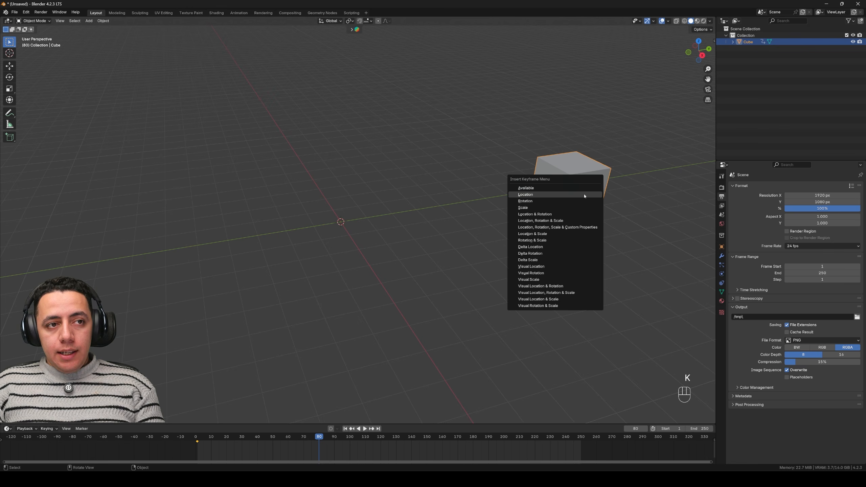
{"action": "left_click", "coordinate": [582, 195]}
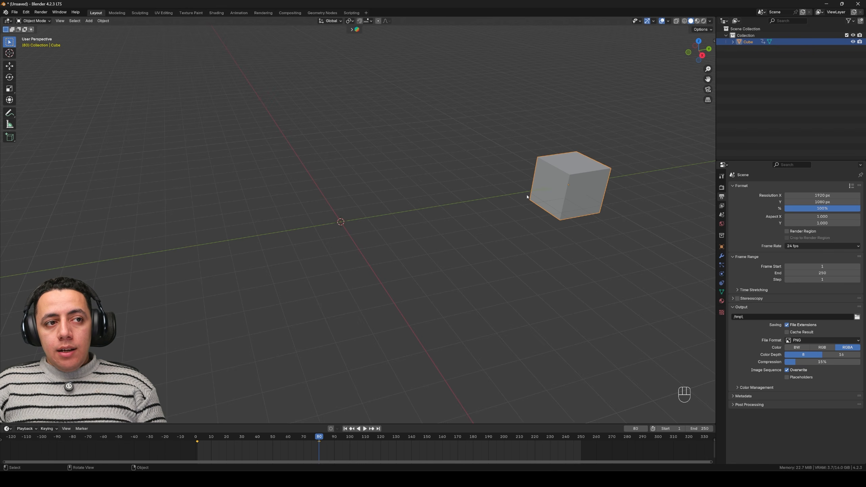
{"action": "left_click", "coordinate": [345, 429]}
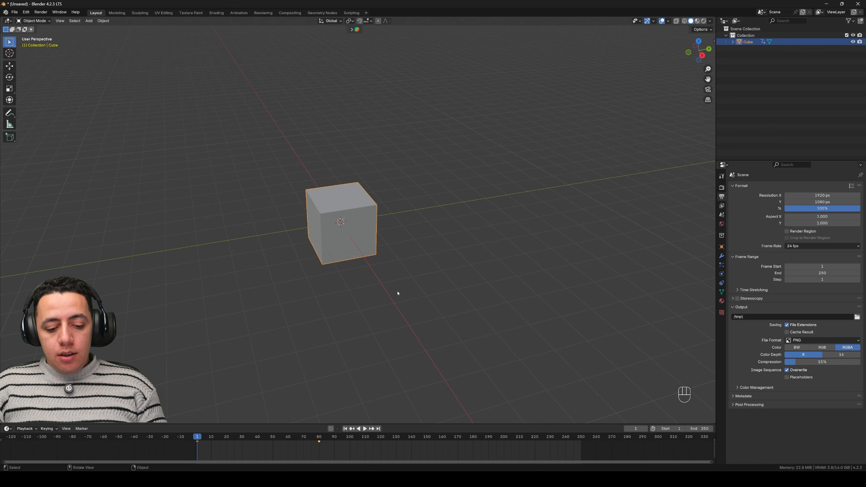
{"action": "key", "text": "space"}
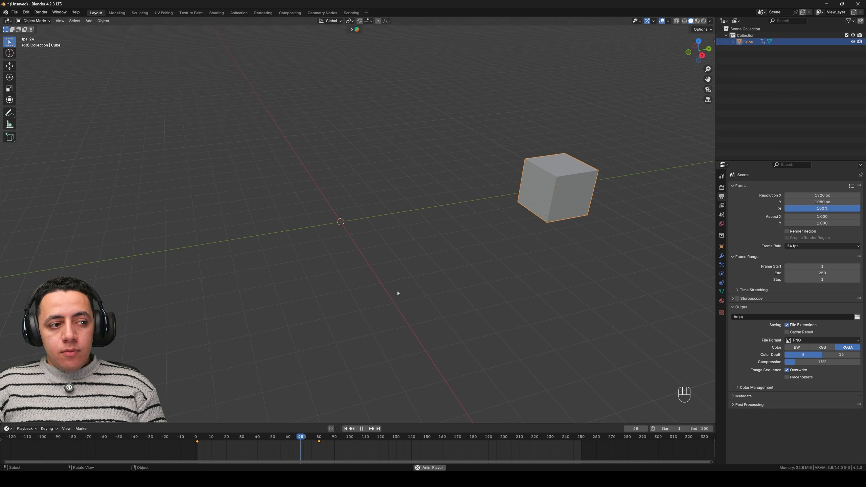
{"action": "key", "text": "space"}
{"action": "left_click_drag", "start_coordinate": [322, 438], "coordinate": [197, 440]}
{"action": "key", "text": "space"}
{"action": "key", "text": "space"}
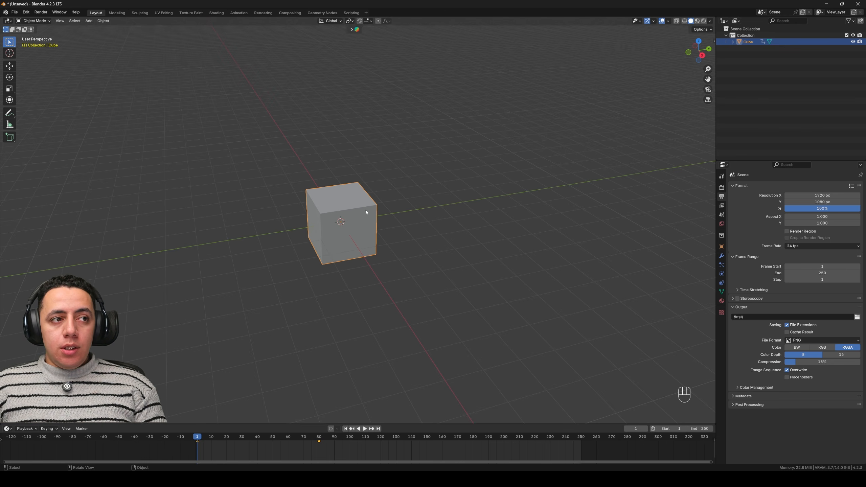
- Search the available commands for the operators that insert keyframes, and close the search without running one
{"action": "key", "text": "F3"}
{"action": "type", "text": "INSERT"}
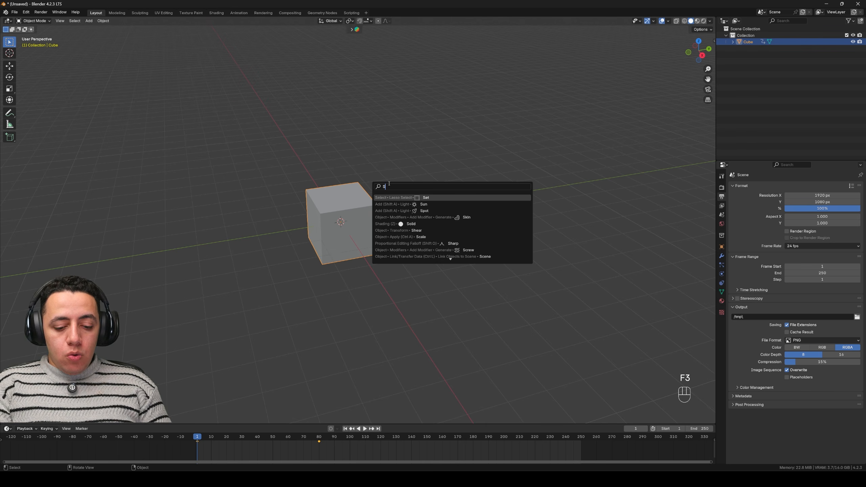
{"action": "key", "text": "BackSpace"}
{"action": "key", "text": "BackSpace"}
{"action": "type", "text": "T"}
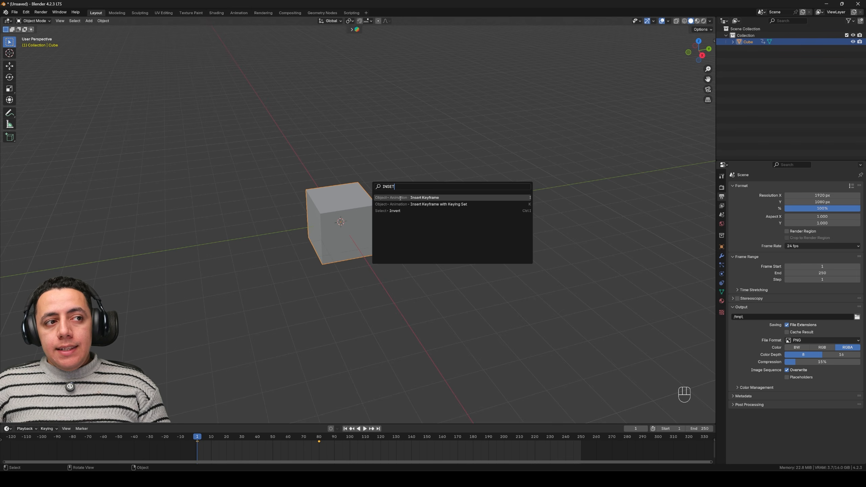
{"action": "key", "text": "Escape"}
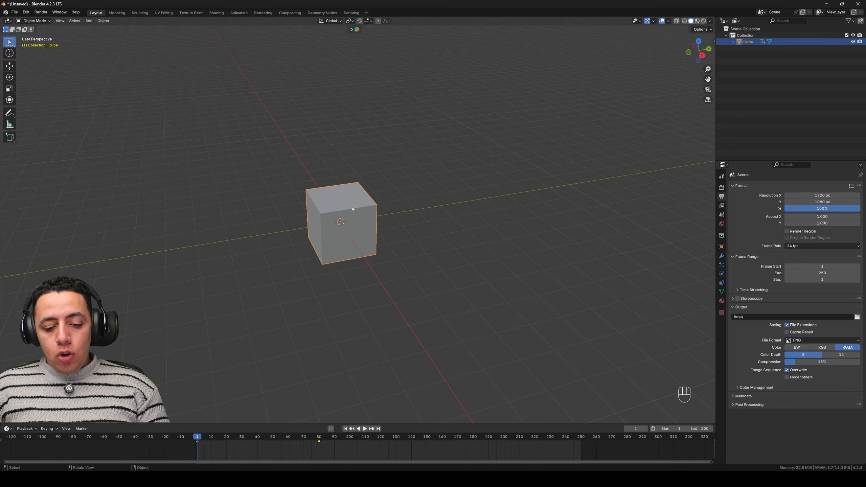
- Look at the cube's transform properties, and run the animation up to frame 75
{"action": "left_click", "coordinate": [721, 246]}
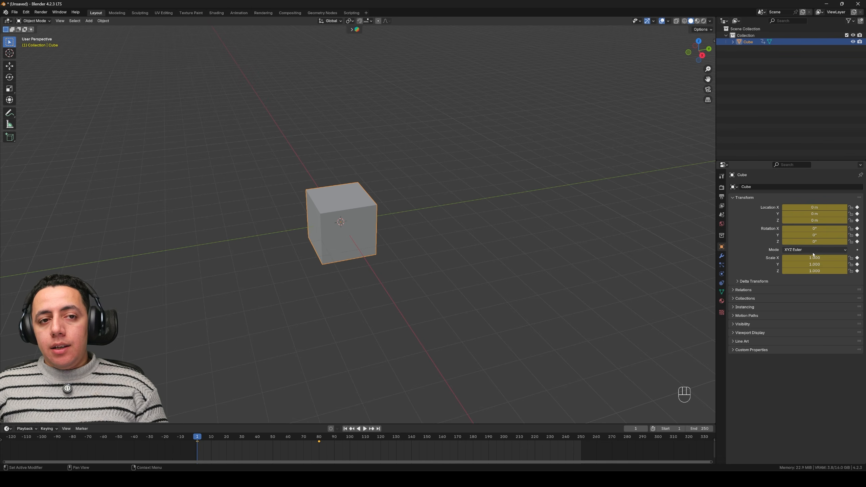
{"action": "key", "text": "ctrl+z"}
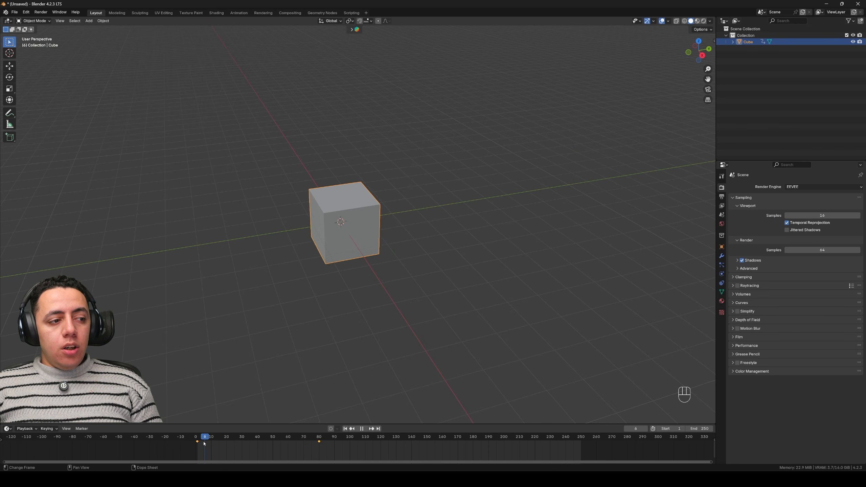
{"action": "key", "text": "space"}
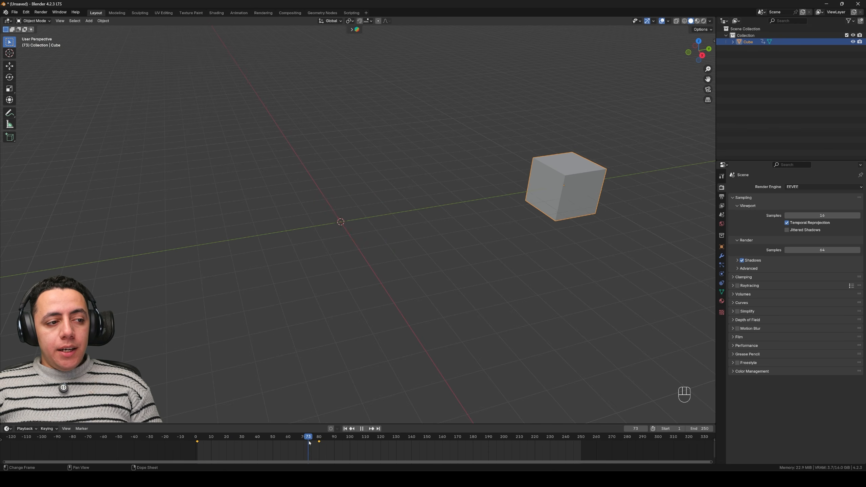
{"action": "left_click", "coordinate": [360, 429]}
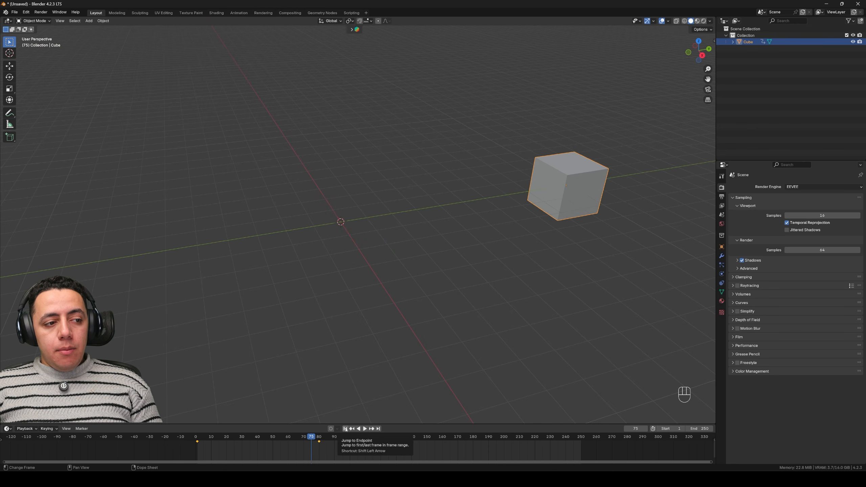
- Jump to the first and last frames of the range, and step between the cube's keyframes at frames 80 and 1
{"action": "left_click", "coordinate": [345, 429]}
{"action": "left_click", "coordinate": [378, 429]}
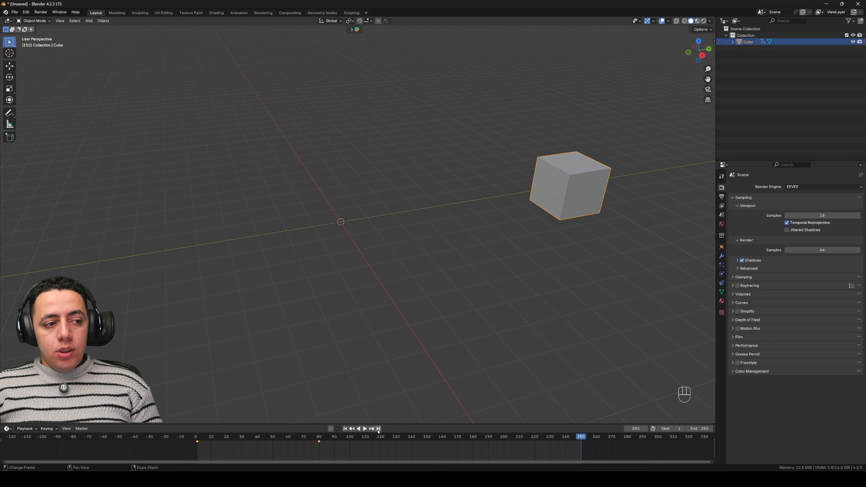
{"action": "left_click", "coordinate": [352, 429]}
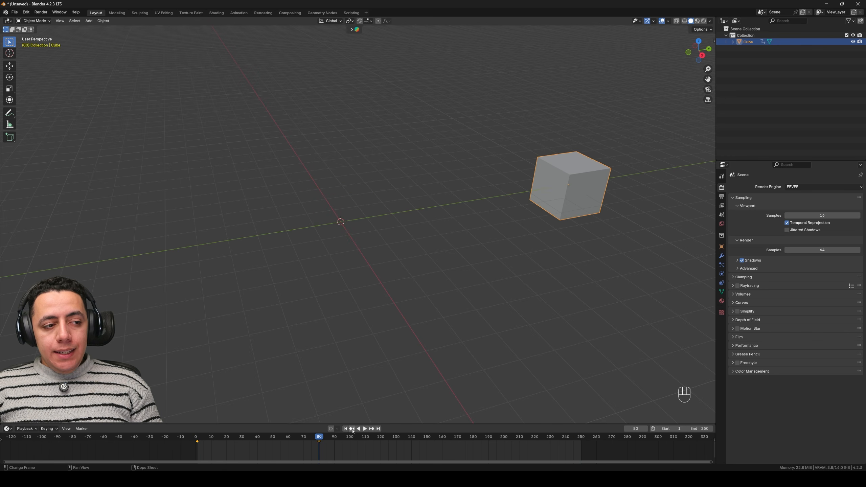
{"action": "left_click", "coordinate": [352, 430]}
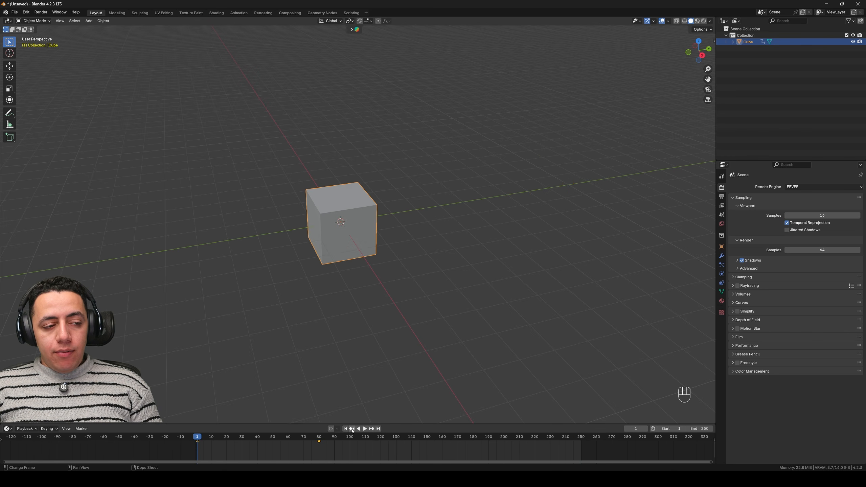
{"action": "left_click", "coordinate": [373, 429]}
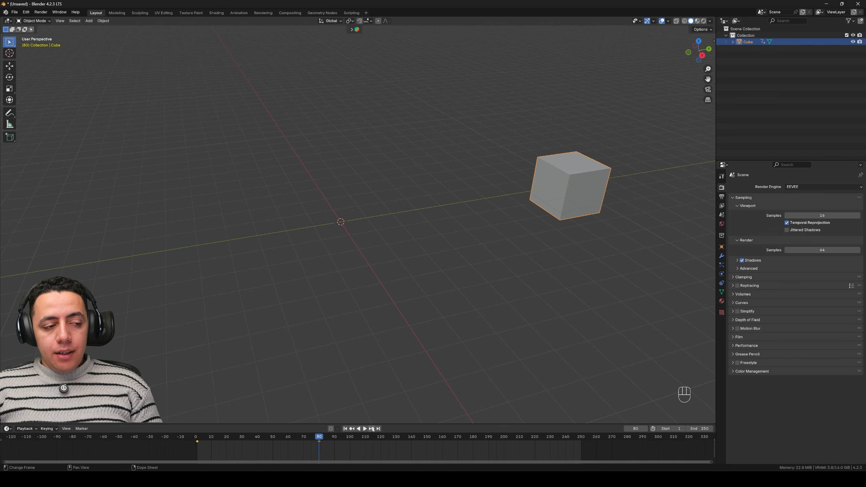
{"action": "left_click", "coordinate": [373, 429]}
- At frame 131, move the cube along the global X axis and insert a keyframe for it
{"action": "left_click", "coordinate": [397, 443]}
{"action": "key", "text": "g"}
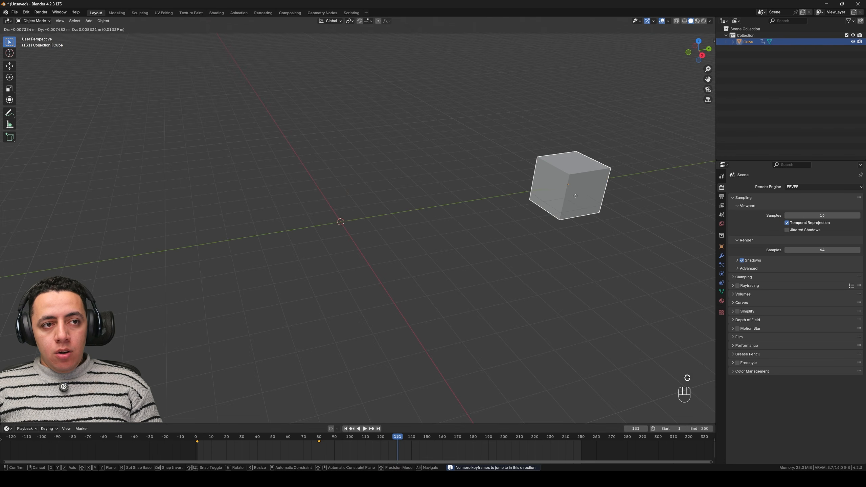
{"action": "left_click", "coordinate": [666, 253]}
{"action": "key", "text": "i"}
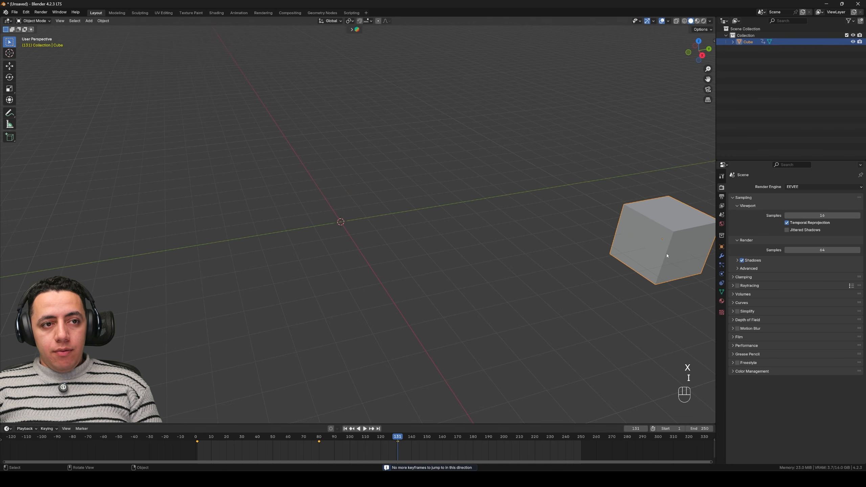
{"action": "key", "text": "g"}
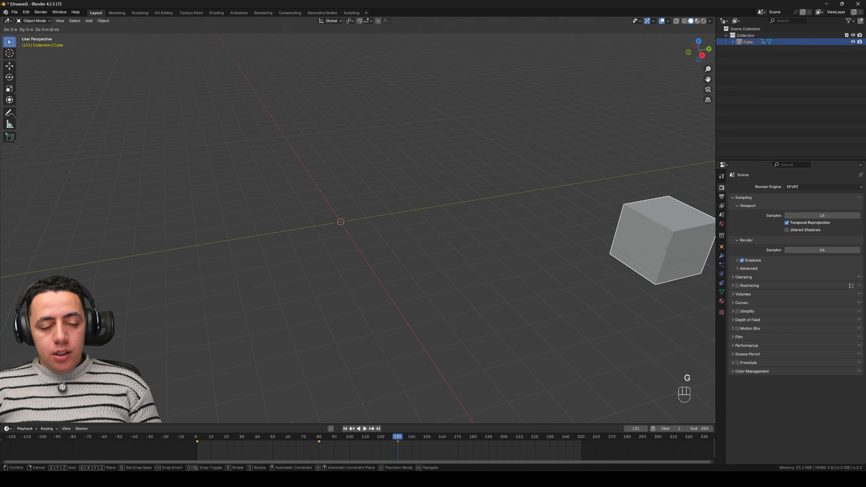
{"action": "key", "text": "x"}
{"action": "key", "text": "y"}
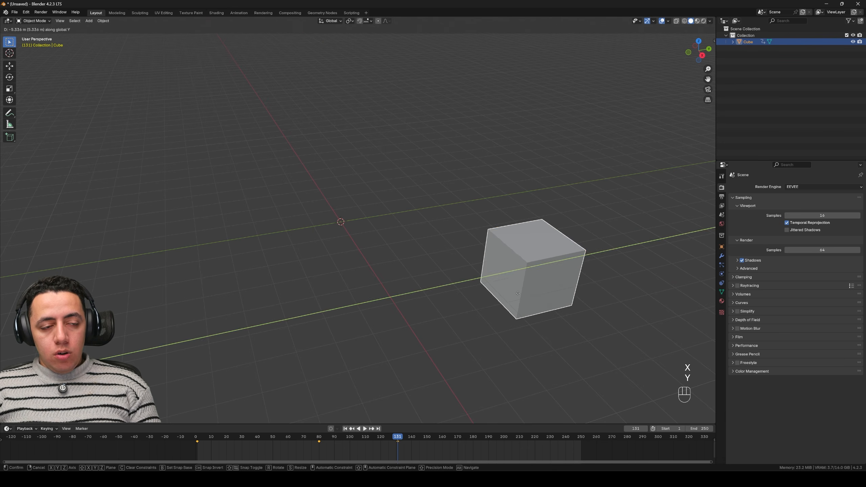
{"action": "left_click", "coordinate": [492, 293]}
{"action": "key", "text": "k"}
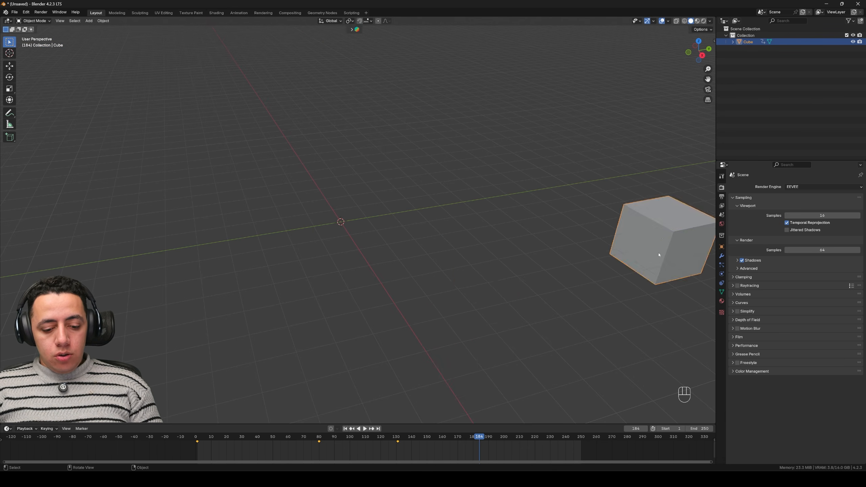
- At frame 184, move the cube in the negative direction along the global Y axis and insert a Location keyframe
{"action": "key", "text": "g"}
{"action": "key", "text": "y"}
{"action": "left_click", "coordinate": [489, 303]}
{"action": "key", "text": "k"}
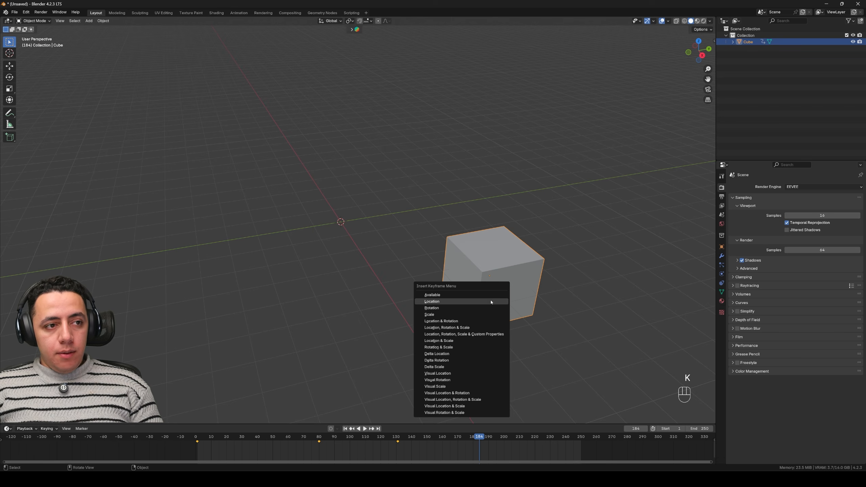
{"action": "left_click", "coordinate": [490, 303]}
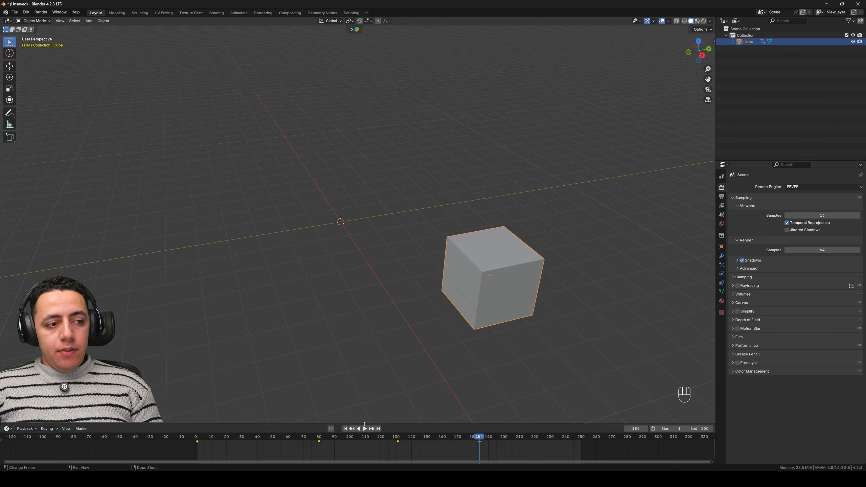
- Step backward and forward through the cube's keyframes between frames 1 and 184, and jump to the range's last frame
{"action": "left_click", "coordinate": [352, 429]}
{"action": "left_click", "coordinate": [352, 429]}
{"action": "left_click", "coordinate": [352, 428]}
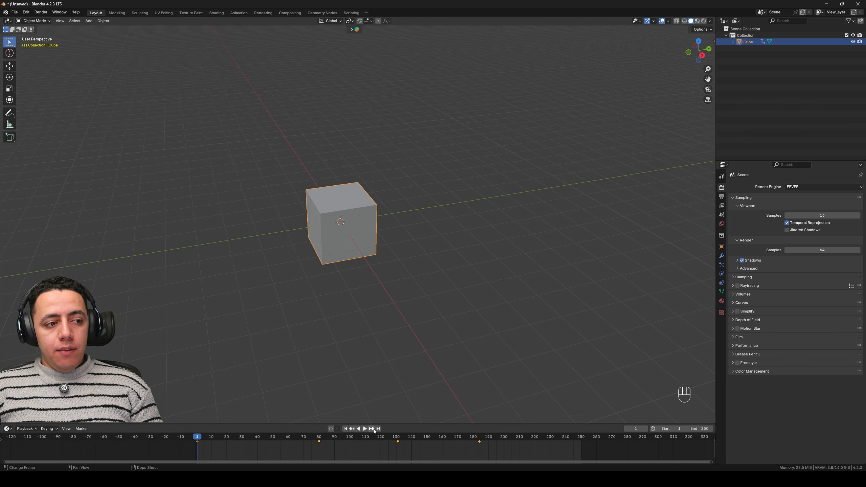
{"action": "left_click", "coordinate": [372, 429]}
{"action": "left_click", "coordinate": [373, 429]}
{"action": "left_click", "coordinate": [372, 429]}
{"action": "left_click", "coordinate": [351, 429]}
{"action": "left_click", "coordinate": [345, 428]}
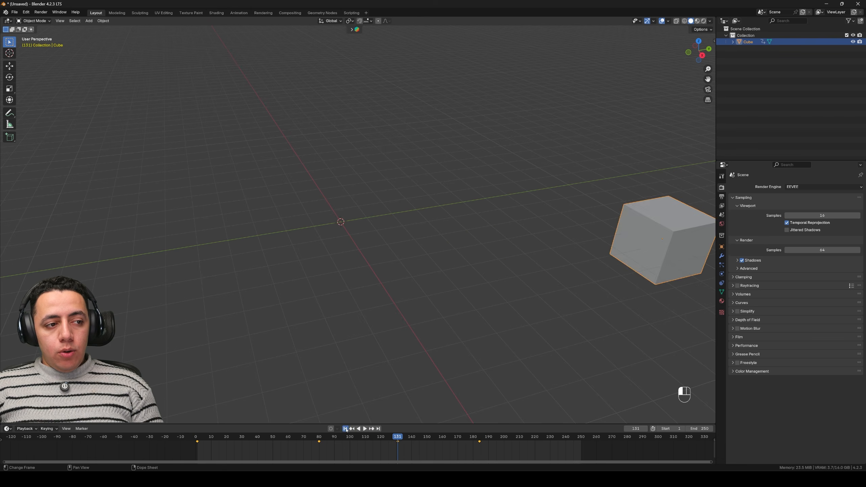
{"action": "left_click", "coordinate": [378, 429]}
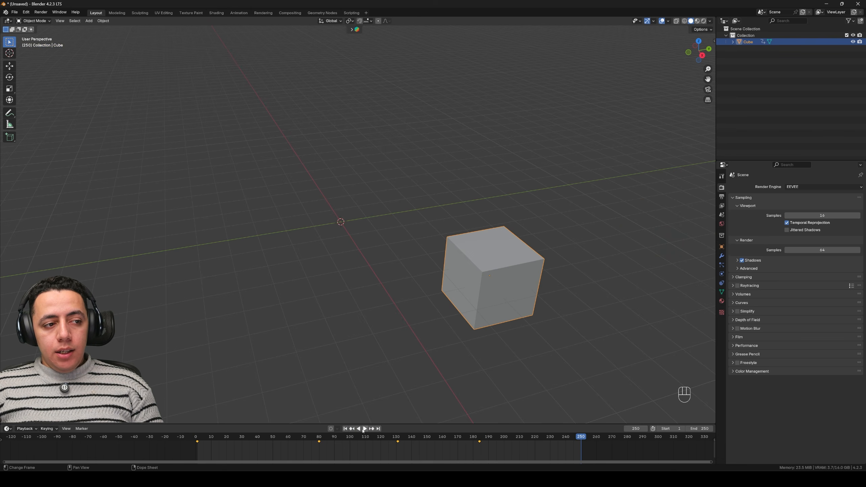
- Play the animation forward and in reverse, stop it, and return to frame 1
{"action": "left_click", "coordinate": [365, 428]}
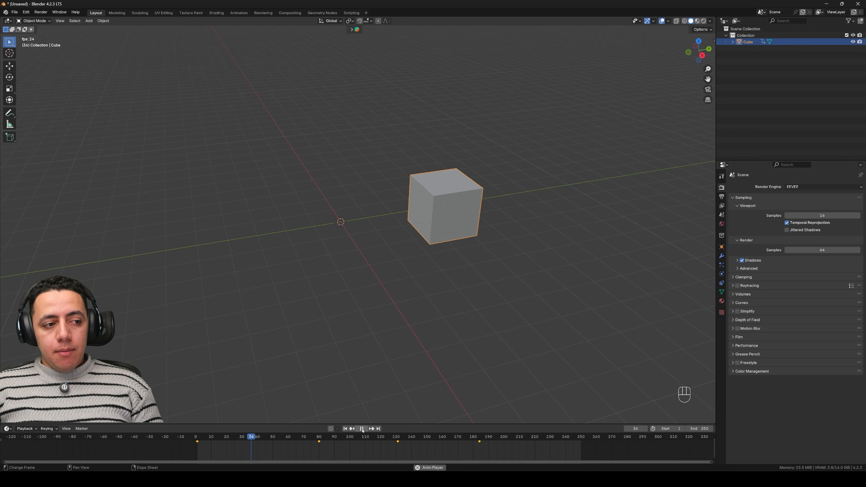
{"action": "left_click", "coordinate": [362, 429]}
{"action": "left_click", "coordinate": [359, 429]}
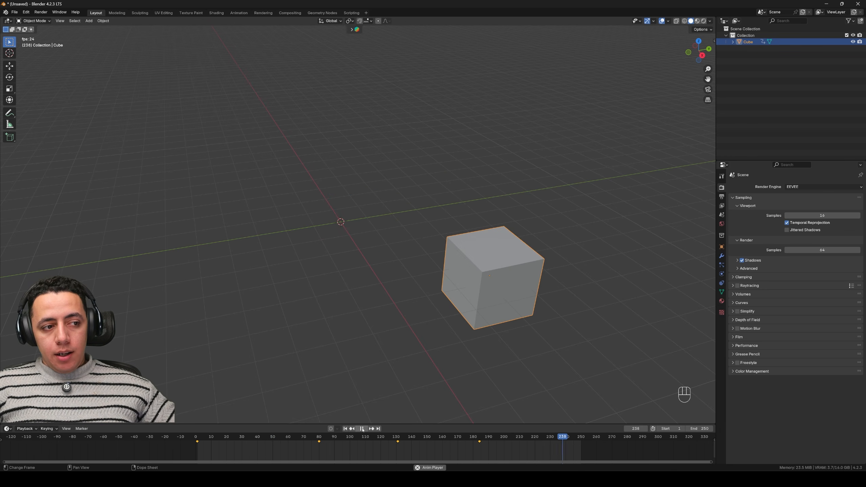
{"action": "left_click", "coordinate": [362, 429]}
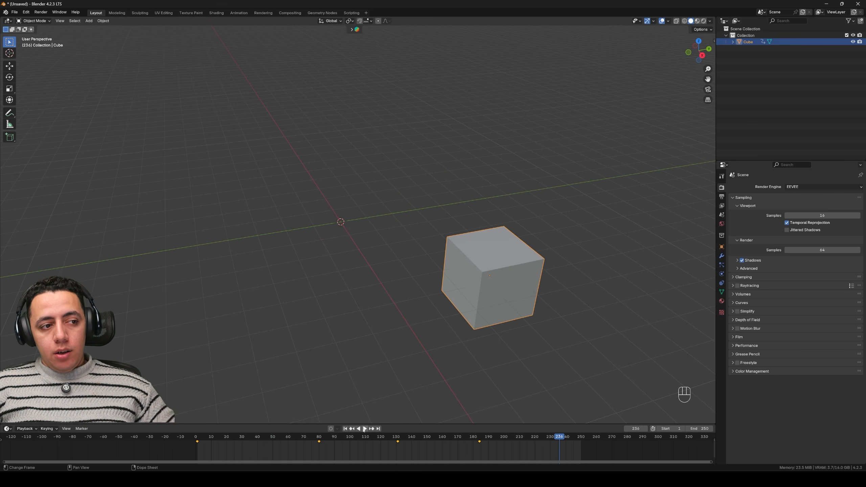
{"action": "left_click", "coordinate": [345, 429]}
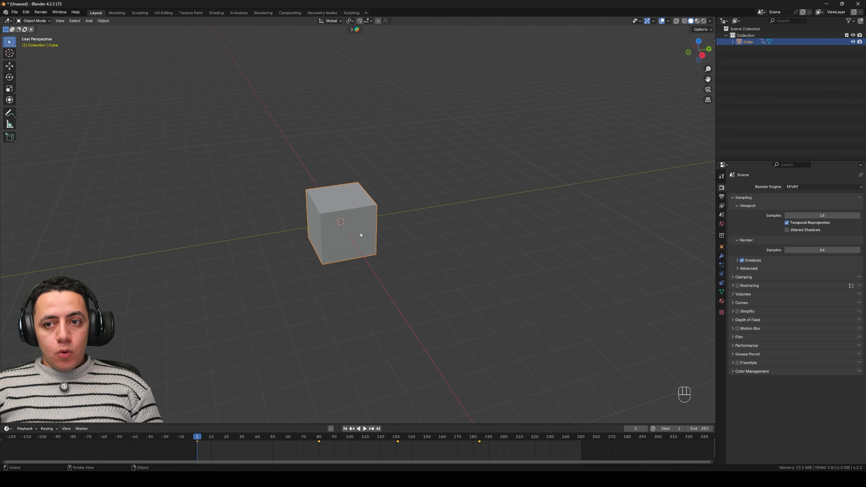
{"action": "key", "text": "k"}
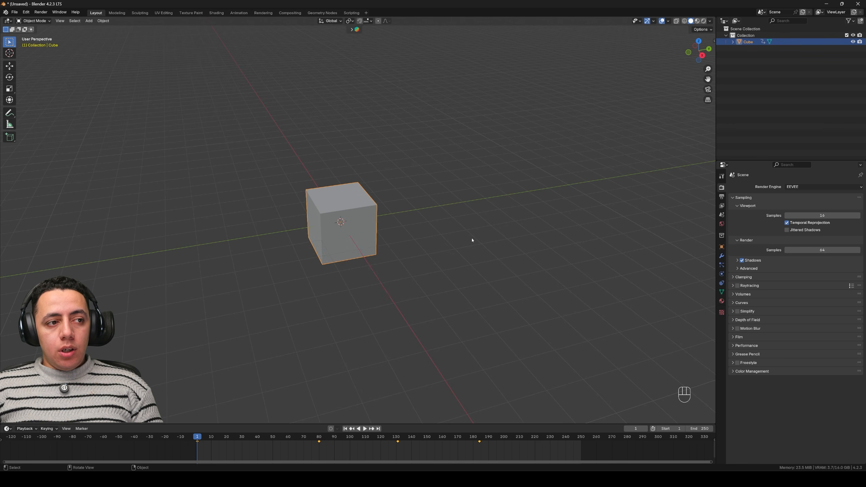
{"action": "left_click", "coordinate": [484, 238]}
{"action": "left_click", "coordinate": [375, 223]}
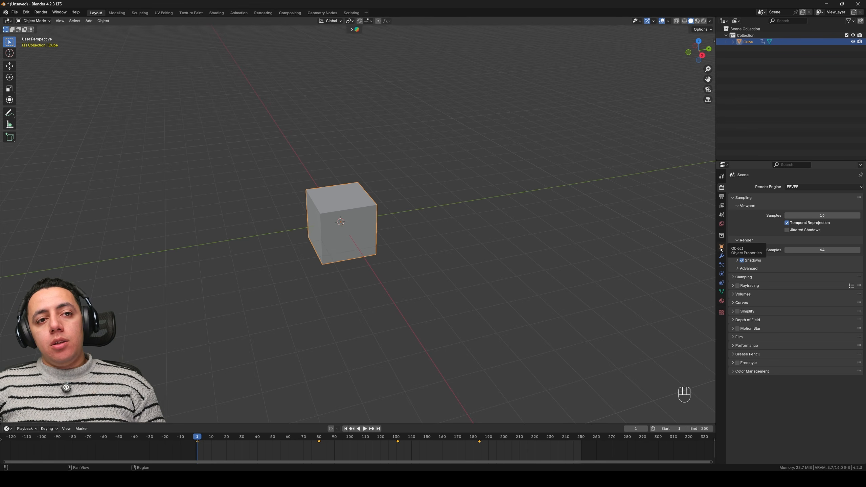
- Delete all of the cube's keyframes from the timeline
{"action": "key", "text": "Delete"}
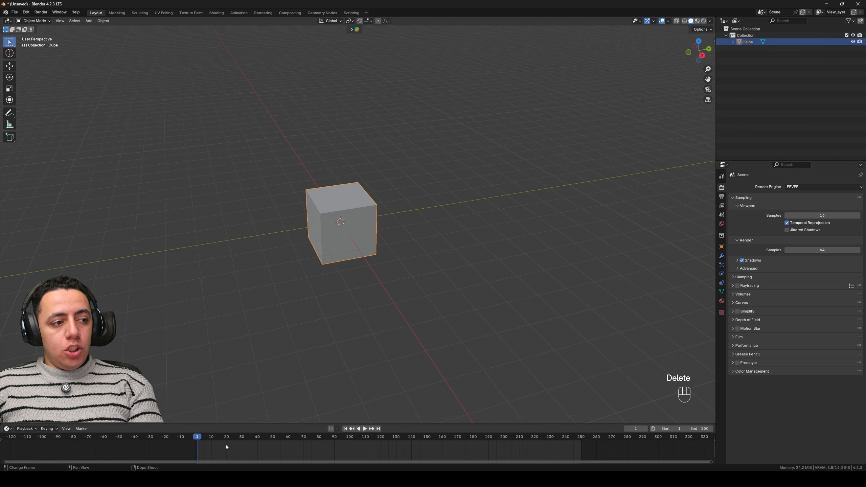
- Insert Location keyframes for the cube at frame 1 from its object properties
{"action": "left_click", "coordinate": [722, 246]}
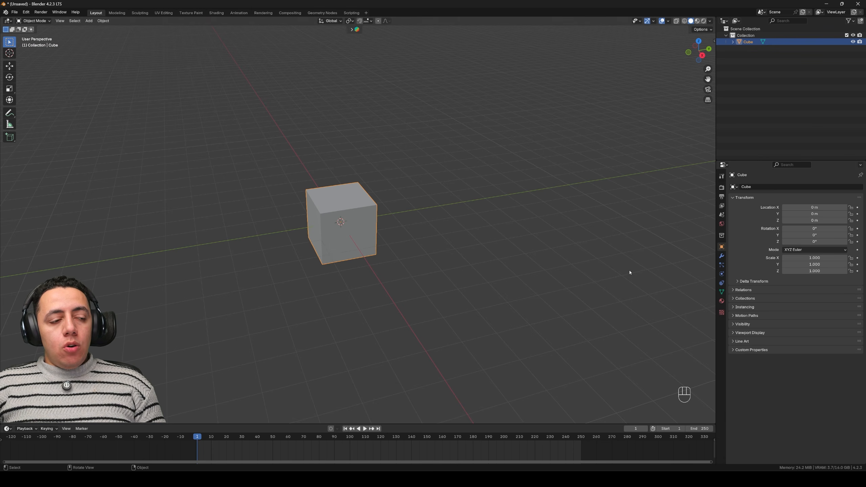
{"action": "right_click", "coordinate": [806, 207]}
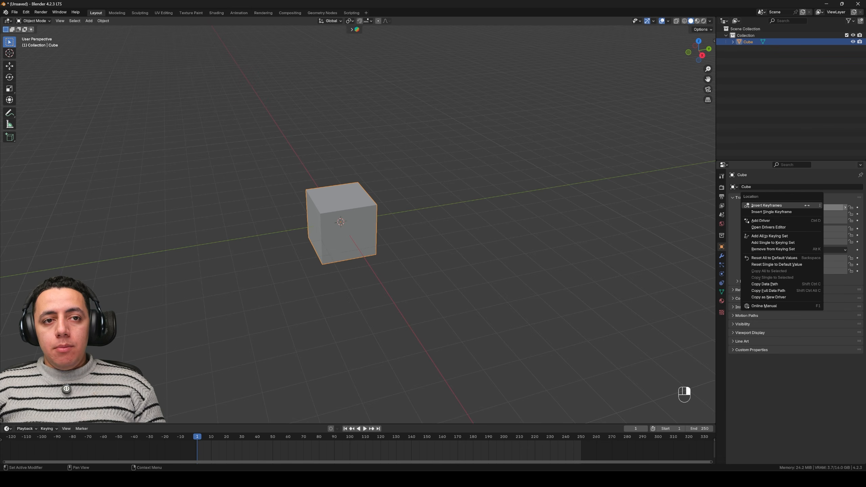
{"action": "left_click", "coordinate": [774, 206]}
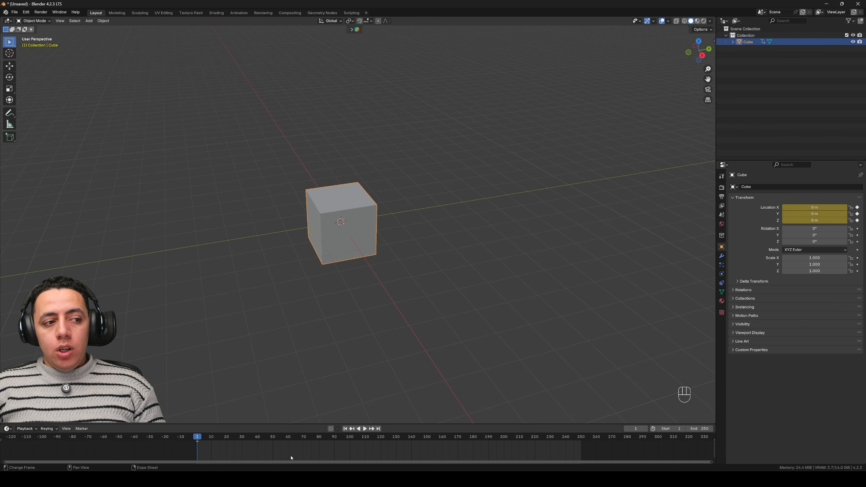
- At frame 60, move the cube about 9.47 m along the global Y axis and insert Location keyframes from its object properties
{"action": "left_click_drag", "start_coordinate": [270, 441], "coordinate": [289, 442]}
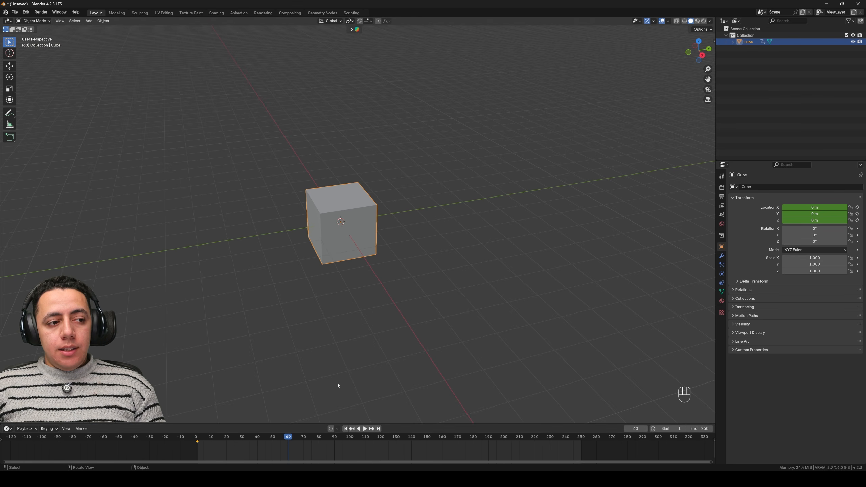
{"action": "key", "text": "g"}
{"action": "key", "text": "y"}
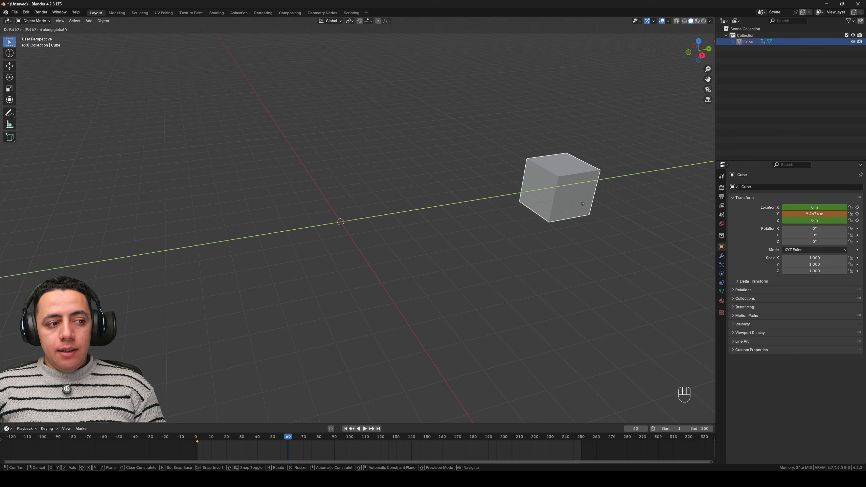
{"action": "left_click", "coordinate": [583, 202]}
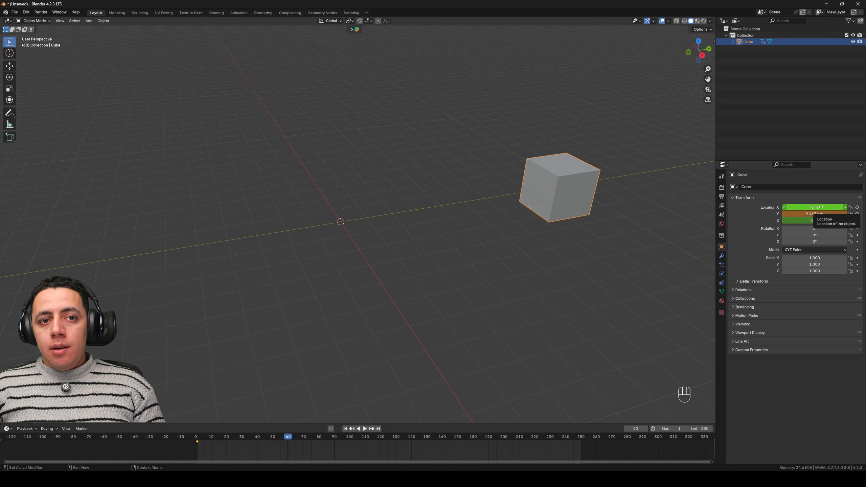
{"action": "right_click", "coordinate": [821, 207]}
{"action": "left_click", "coordinate": [821, 207]}
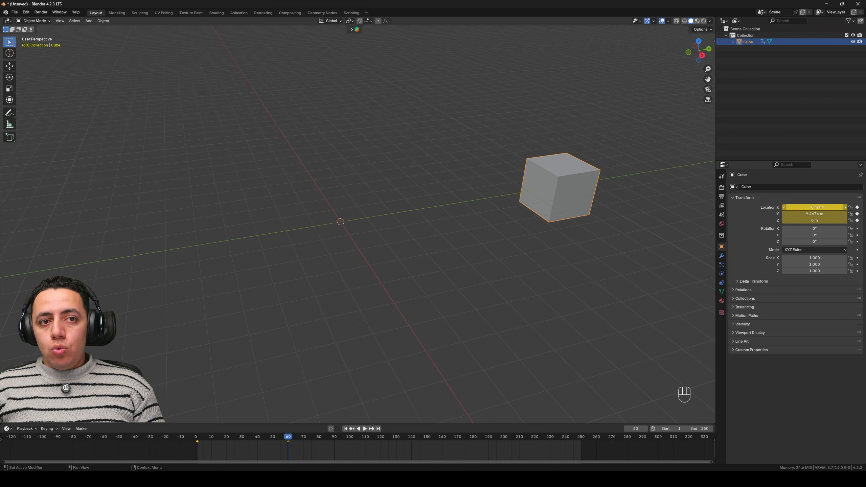
- At frame 30, insert Rotation keyframes for the cube from its object properties
{"action": "left_click_drag", "start_coordinate": [288, 438], "coordinate": [243, 449]}
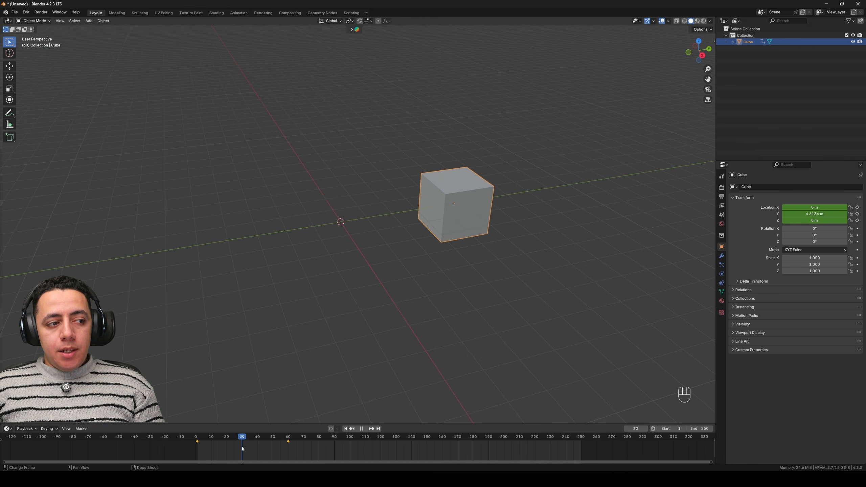
{"action": "right_click", "coordinate": [819, 229]}
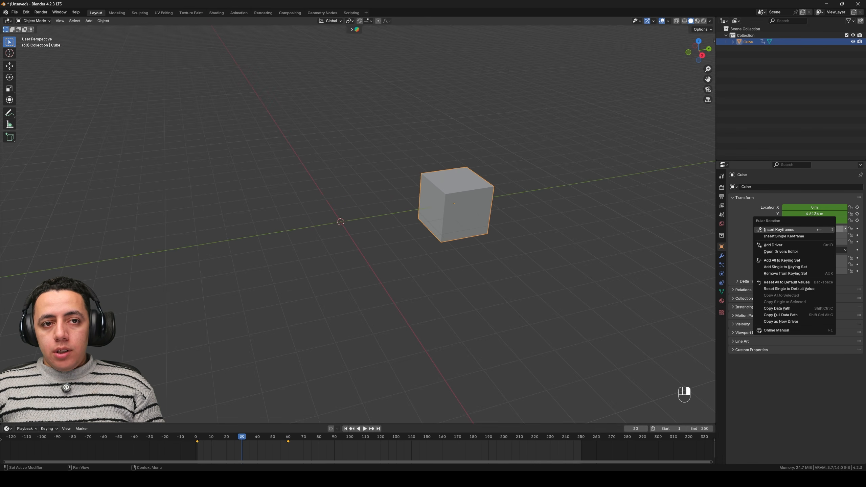
{"action": "left_click", "coordinate": [784, 228]}
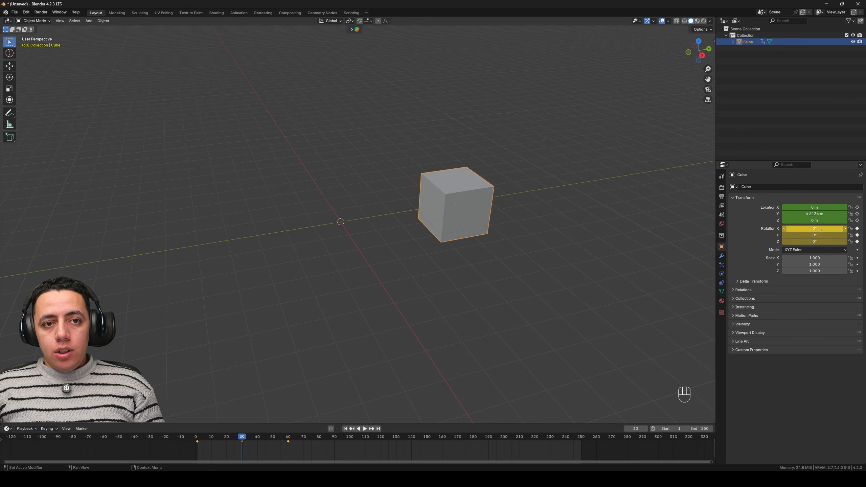
- At frame 90, set the cube's Y rotation to 360° and insert Rotation keyframes
{"action": "left_click", "coordinate": [335, 438]}
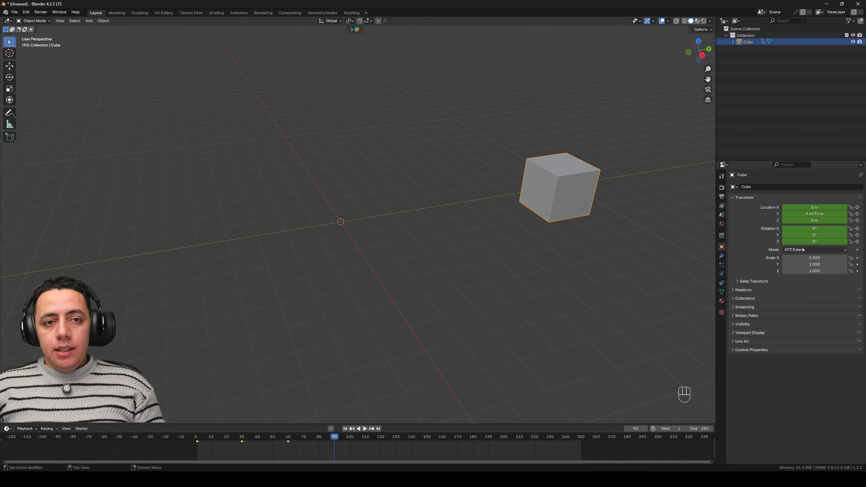
{"action": "left_click_drag", "start_coordinate": [815, 235], "coordinate": [861, 235]}
{"action": "left_click", "coordinate": [804, 236]}
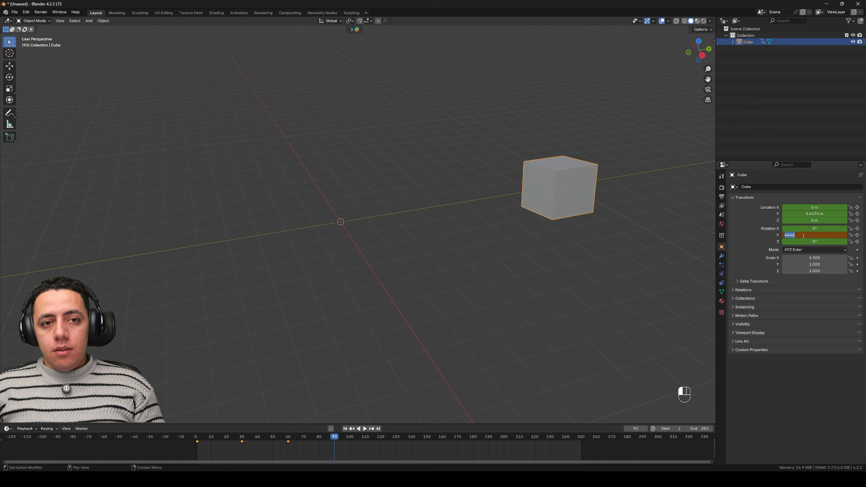
{"action": "type", "text": "360"}
{"action": "key", "text": "Return"}
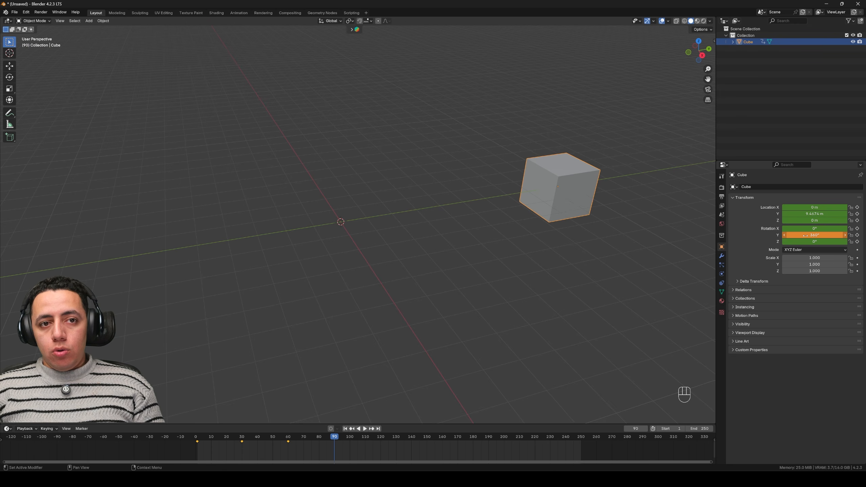
{"action": "right_click", "coordinate": [805, 235]}
{"action": "left_click", "coordinate": [805, 232]}
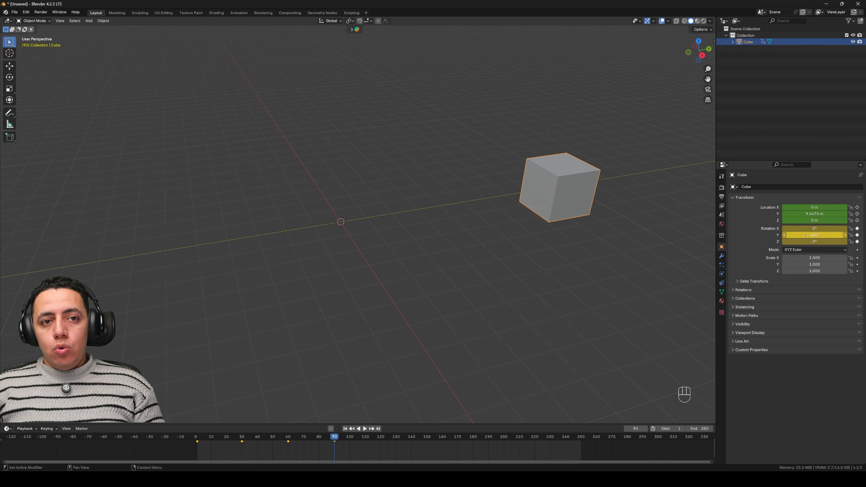
- Play the cube's animation from the first frame several times, pausing and resuming it, and stop just after the last keyframe
{"action": "left_click", "coordinate": [346, 429]}
{"action": "key", "text": "space"}
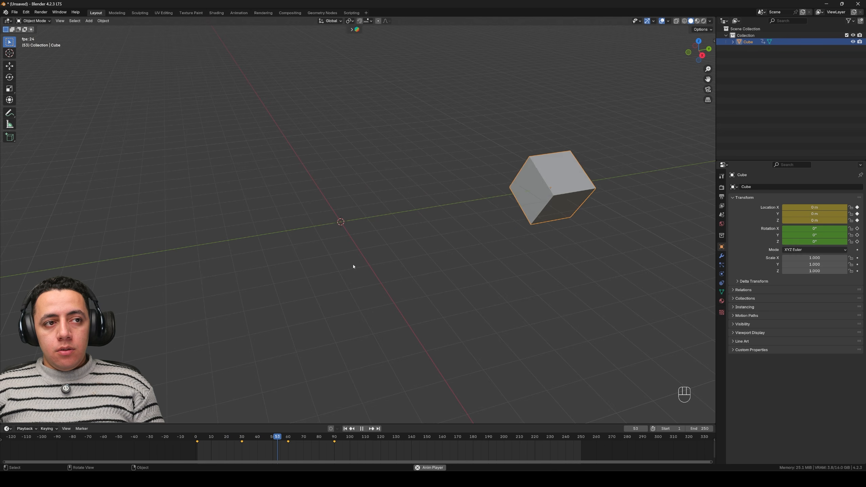
{"action": "key", "text": "space"}
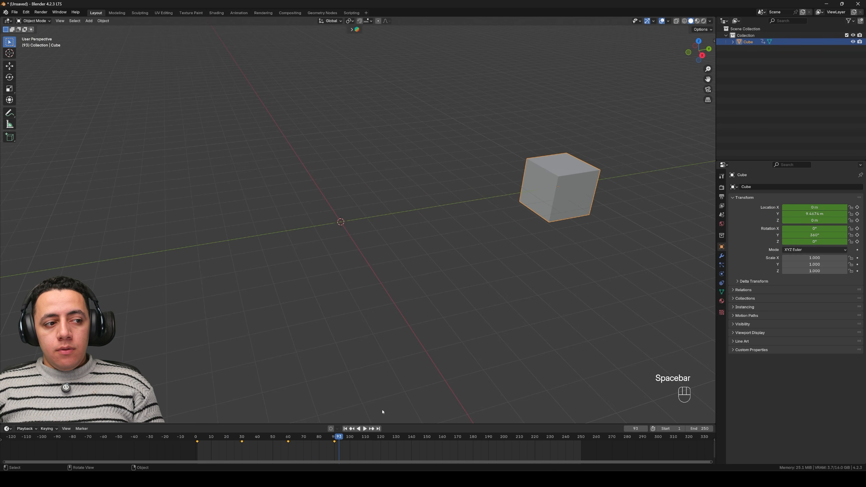
{"action": "left_click", "coordinate": [346, 428]}
{"action": "key", "text": "space"}
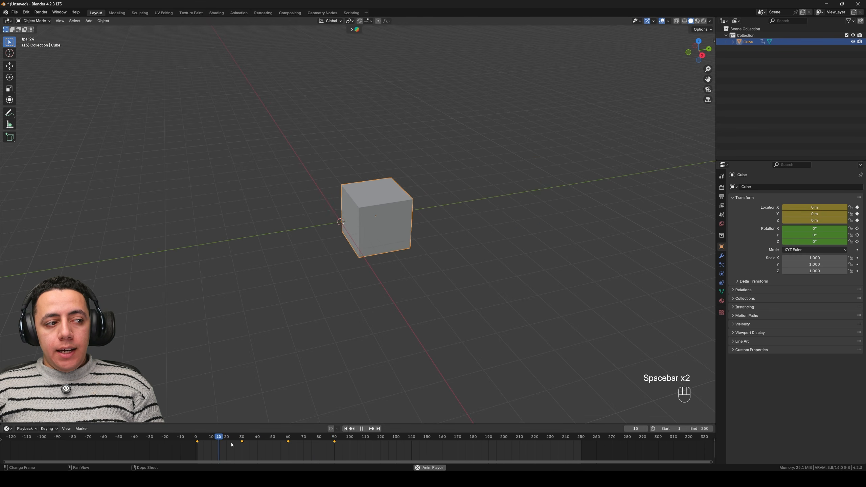
{"action": "key", "text": "space"}
{"action": "key", "text": "space"}
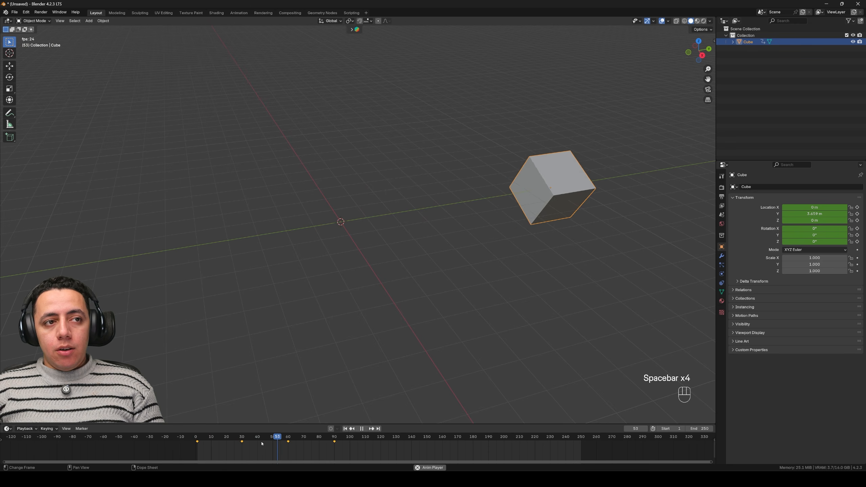
{"action": "key", "text": "space"}
{"action": "key", "text": "space"}
{"action": "key", "text": "space"}
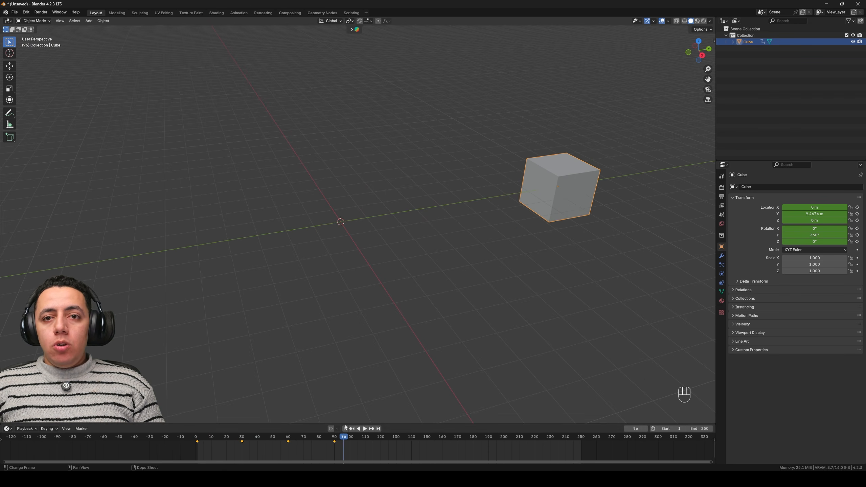
- Return to frame 1 and step forward and backward through the cube's keyframes
{"action": "left_click", "coordinate": [345, 428]}
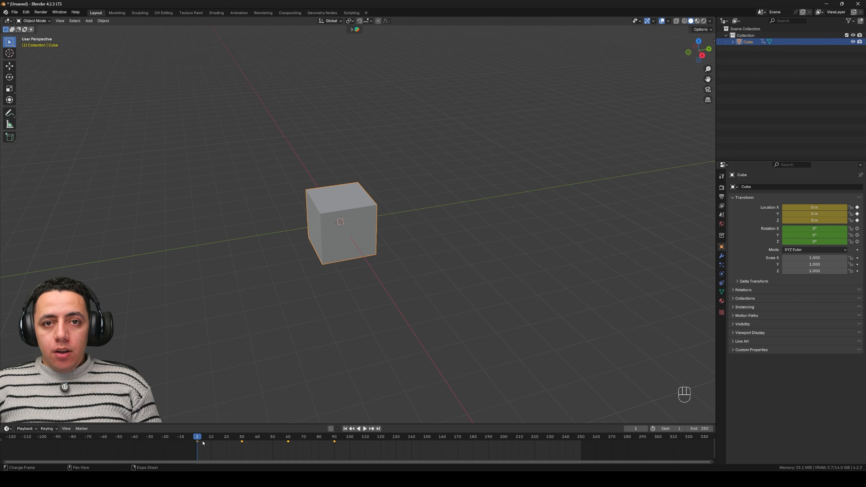
{"action": "left_click", "coordinate": [371, 429]}
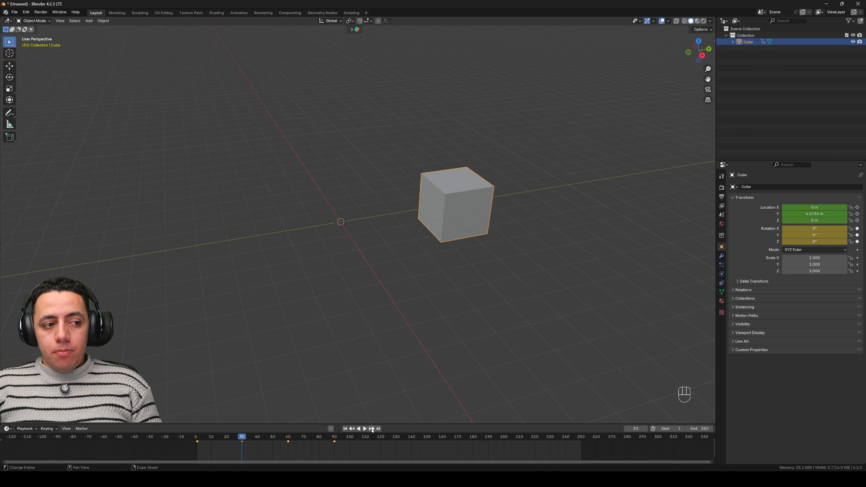
{"action": "left_click", "coordinate": [372, 428]}
{"action": "left_click", "coordinate": [372, 429]}
{"action": "left_click", "coordinate": [352, 429]}
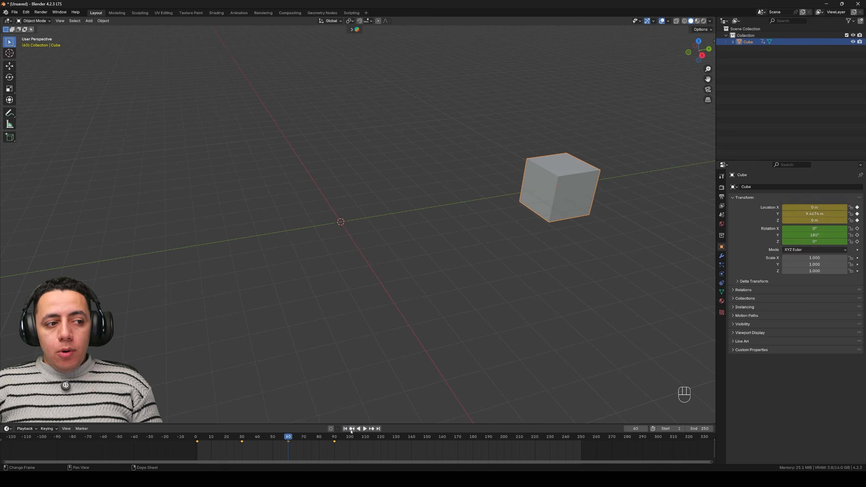
{"action": "left_click", "coordinate": [352, 429]}
{"action": "left_click", "coordinate": [352, 429]}
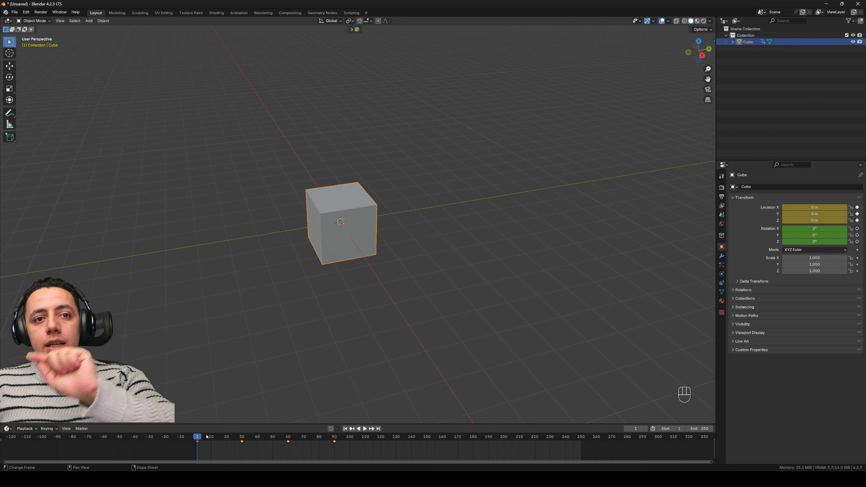
- Delete the cube's Rotation keyframes at frames 30 and 90 from the timeline
{"action": "mouse_move", "coordinate": [214, 438]}
{"action": "left_mouse_down"}
{"action": "mouse_move", "coordinate": [243, 441]}
{"action": "mouse_move", "coordinate": [199, 437]}
{"action": "mouse_move", "coordinate": [271, 437]}
{"action": "mouse_move", "coordinate": [218, 438]}
{"action": "left_mouse_up"}
{"action": "key", "text": "Delete"}
{"action": "key", "text": "Delete"}
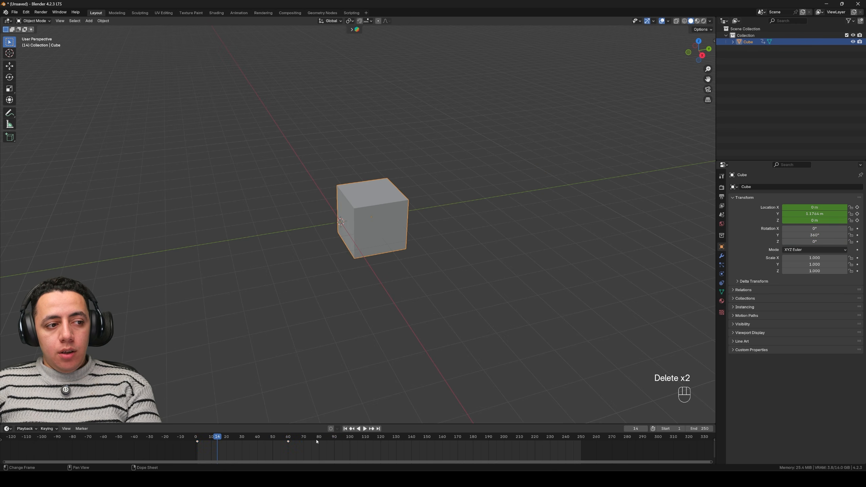
- Return to frame 1 and delete the cube's Location keyframe at frame 60
{"action": "left_click_drag", "start_coordinate": [218, 437], "coordinate": [200, 441]}
{"action": "left_click", "coordinate": [197, 440]}
{"action": "key", "text": "space"}
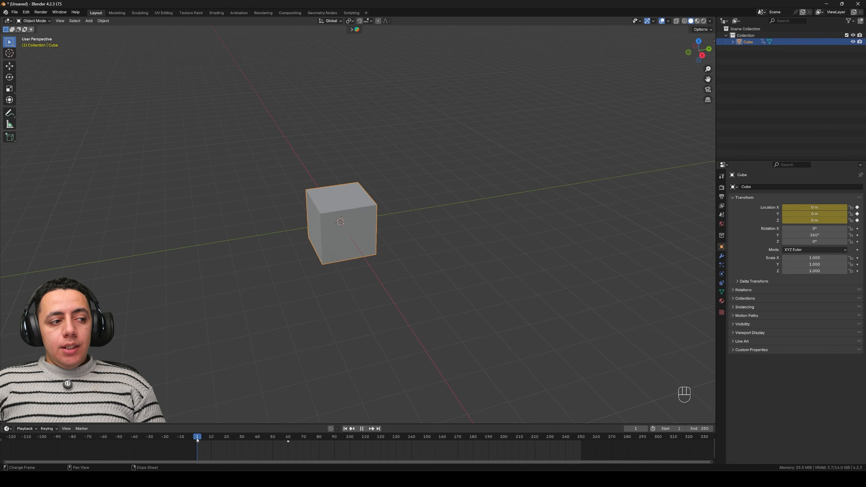
{"action": "key", "text": "Delete"}
- Insert Location keyframes for the cube at frame 70 while it is at the origin
{"action": "left_click_drag", "start_coordinate": [197, 440], "coordinate": [304, 442]}
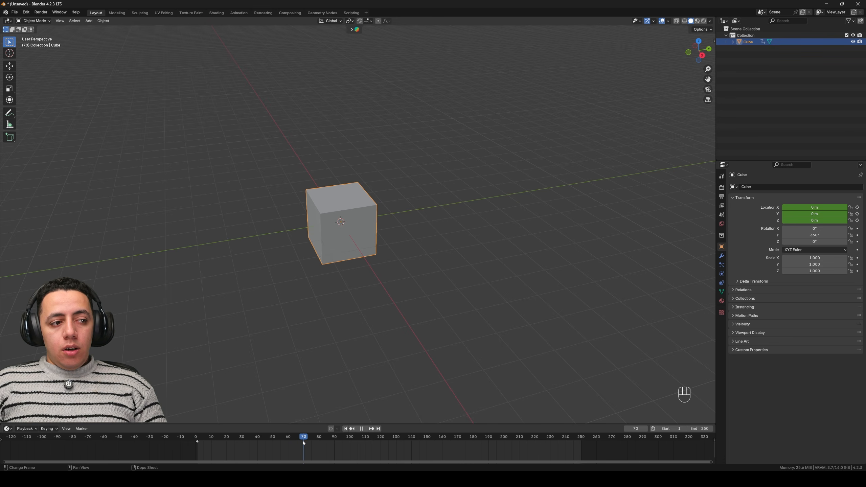
{"action": "key", "text": "space"}
{"action": "key", "text": "i"}
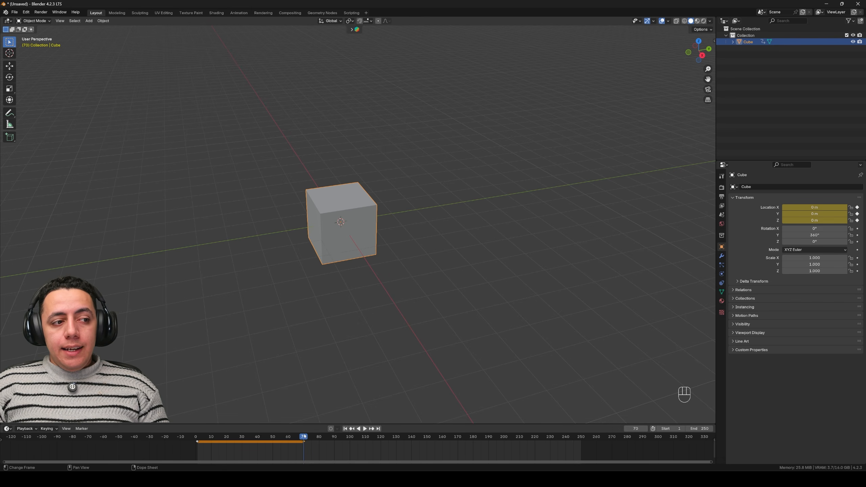
- Try changing the cube's location at frame 70 without inserting a keyframe, and step one frame forward and back
{"action": "left_click_drag", "start_coordinate": [303, 437], "coordinate": [216, 441]}
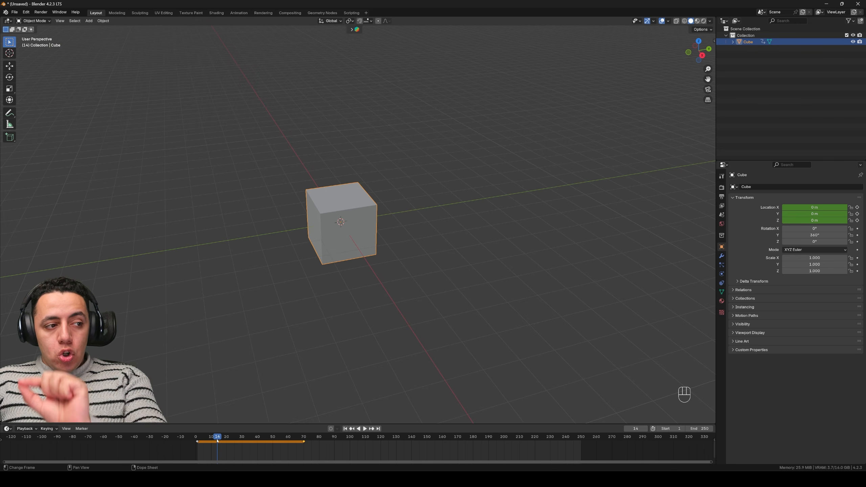
{"action": "left_click", "coordinate": [303, 437]}
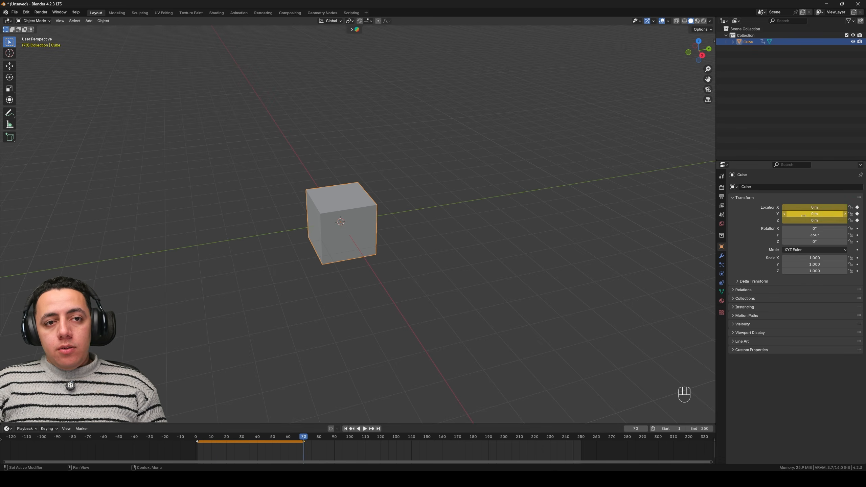
{"action": "left_click_drag", "start_coordinate": [814, 213], "coordinate": [853, 220]}
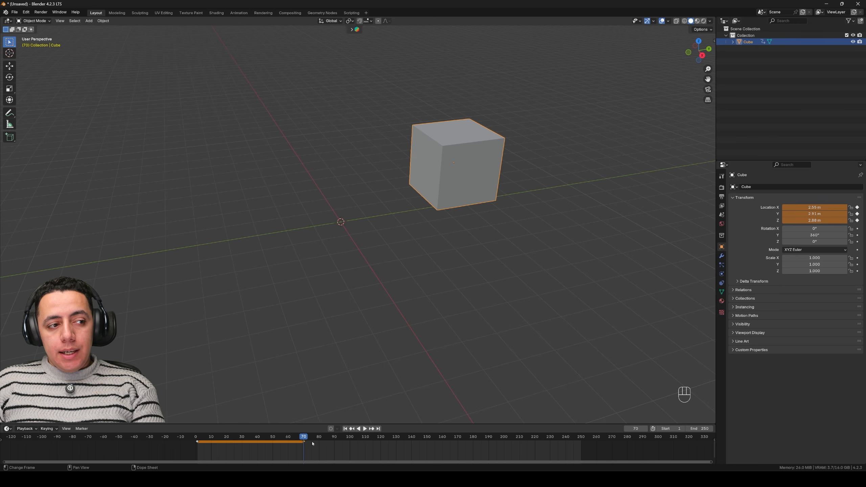
{"action": "key", "text": "Right"}
{"action": "key", "text": "Left"}
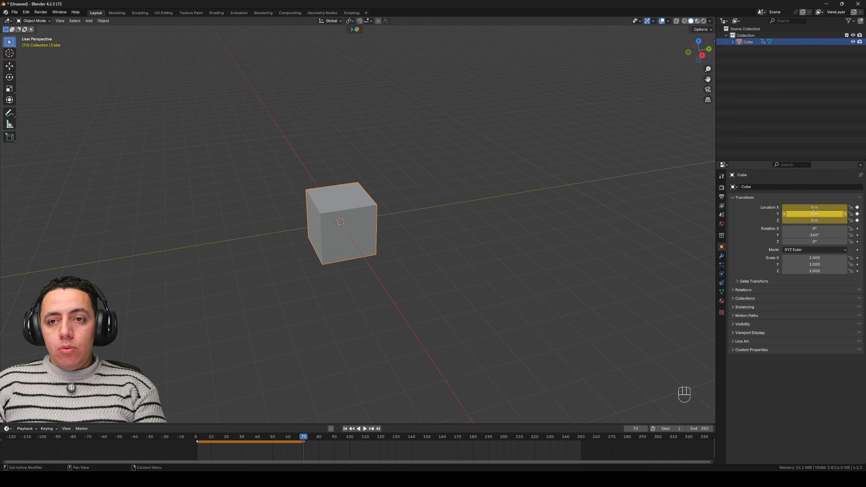
- Set the cube's location at frame 70 to about X 1.21 m, Y 1.8 m, Z 2.32 m, insert Location keyframes and scrub to frame 46
{"action": "left_click_drag", "start_coordinate": [809, 208], "coordinate": [855, 214]}
{"action": "left_click_drag", "start_coordinate": [797, 222], "coordinate": [828, 221]}
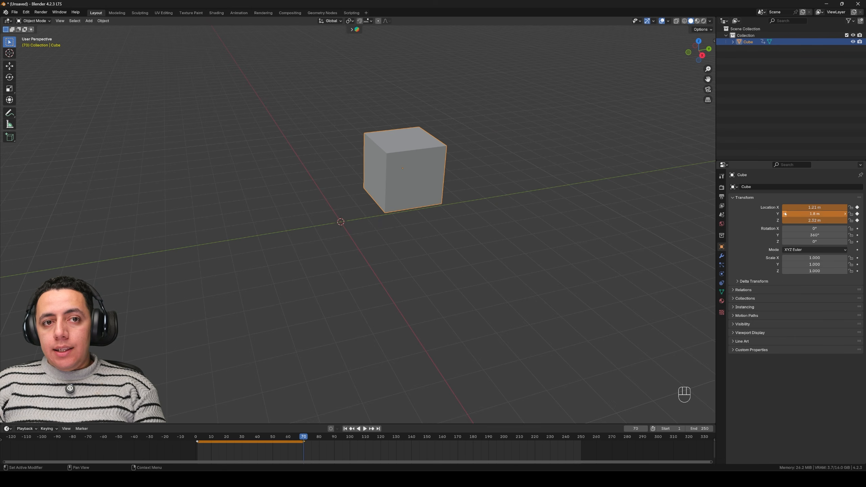
{"action": "right_click", "coordinate": [836, 209]}
{"action": "left_click", "coordinate": [836, 209]}
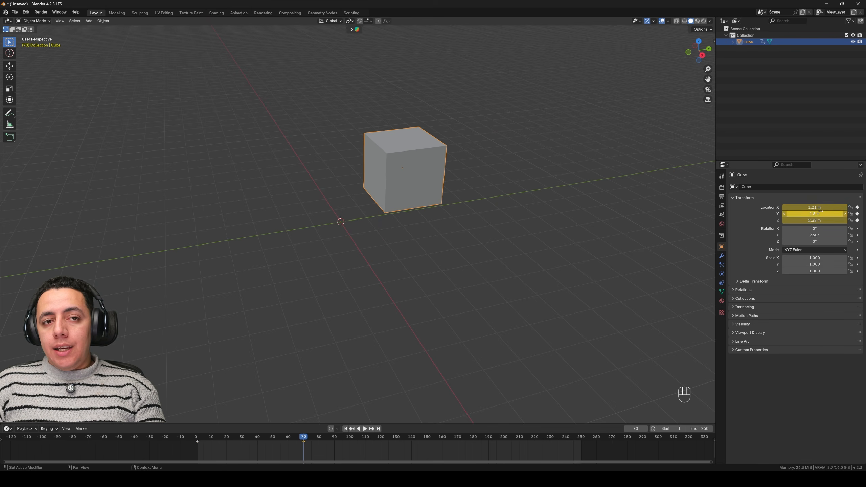
{"action": "left_click_drag", "start_coordinate": [294, 453], "coordinate": [269, 437]}
{"action": "key", "text": "space"}
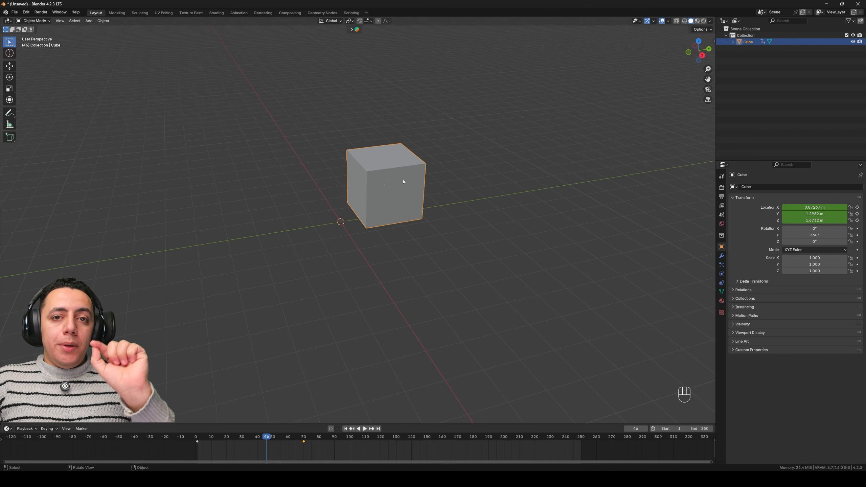
- Select all of the cube's remaining keyframes and delete them from the timeline
{"action": "key", "text": "a"}
{"action": "key", "text": "Delete"}
- Snap the cube to the 3D cursor at the world origin
{"action": "left_click", "coordinate": [462, 220]}
{"action": "key", "text": "shift+s"}
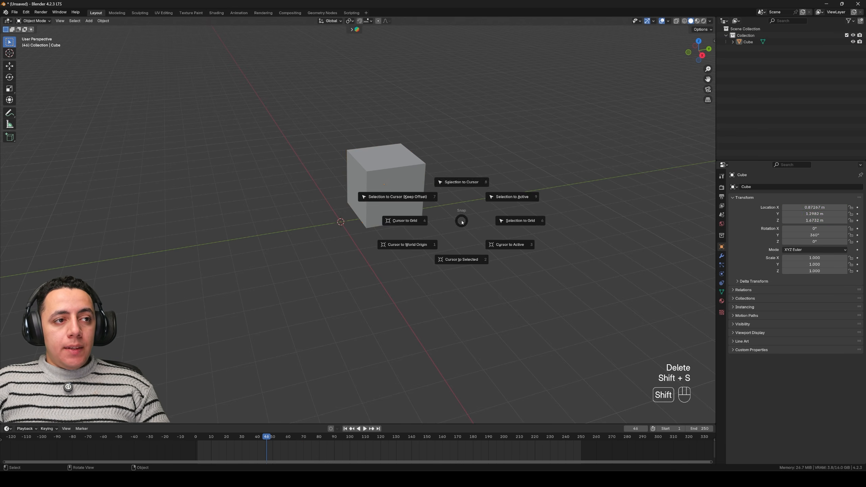
{"action": "left_click", "coordinate": [465, 191]}
{"action": "left_click", "coordinate": [414, 191]}
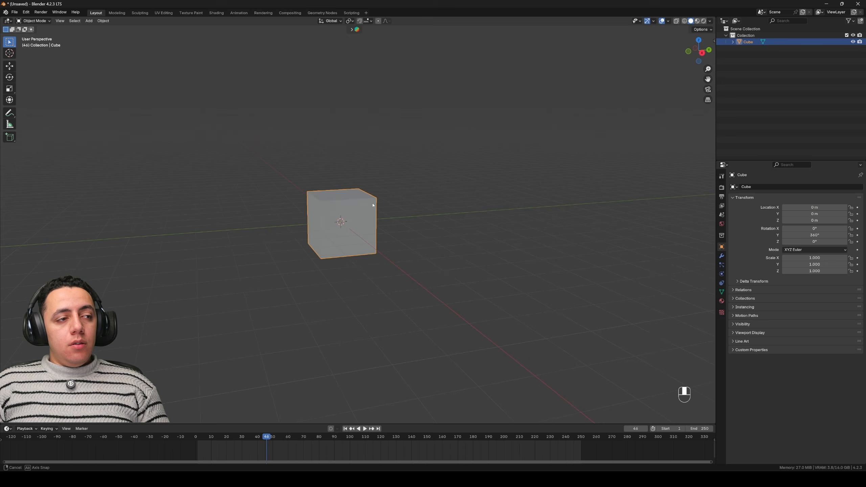
{"action": "middle_click_drag", "start_coordinate": [373, 205], "coordinate": [377, 206]}
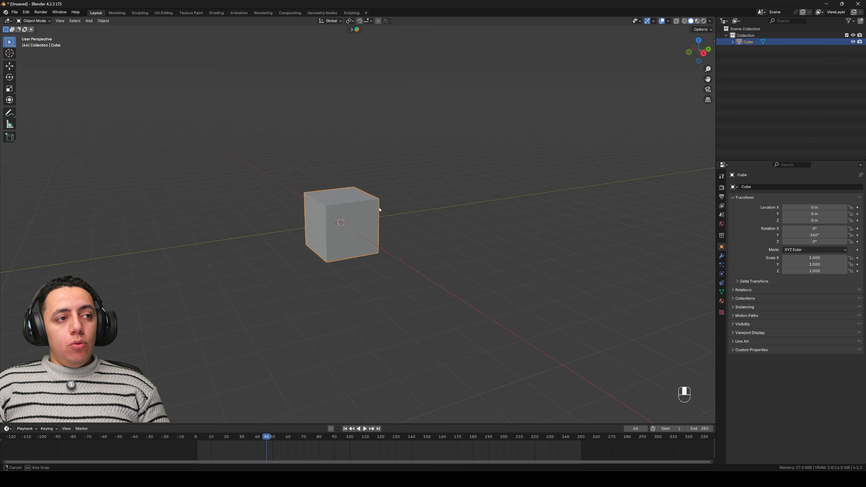
- Turn on Auto Keying at frame 1 and raise the cube along Z to about 1.17 m
{"action": "left_click", "coordinate": [345, 428]}
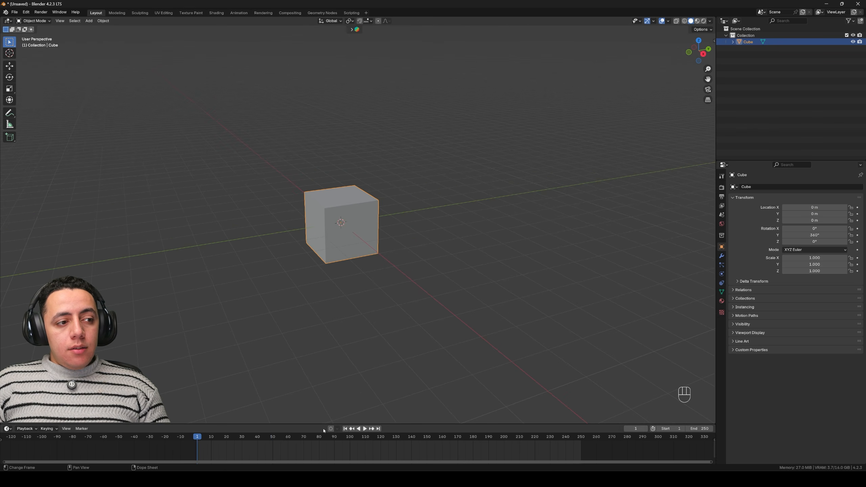
{"action": "left_click", "coordinate": [330, 429]}
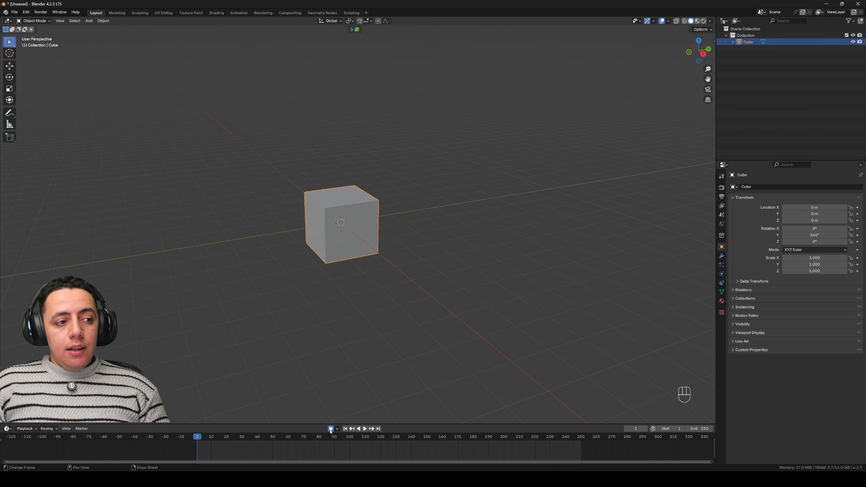
{"action": "key", "text": "g"}
{"action": "key", "text": "z"}
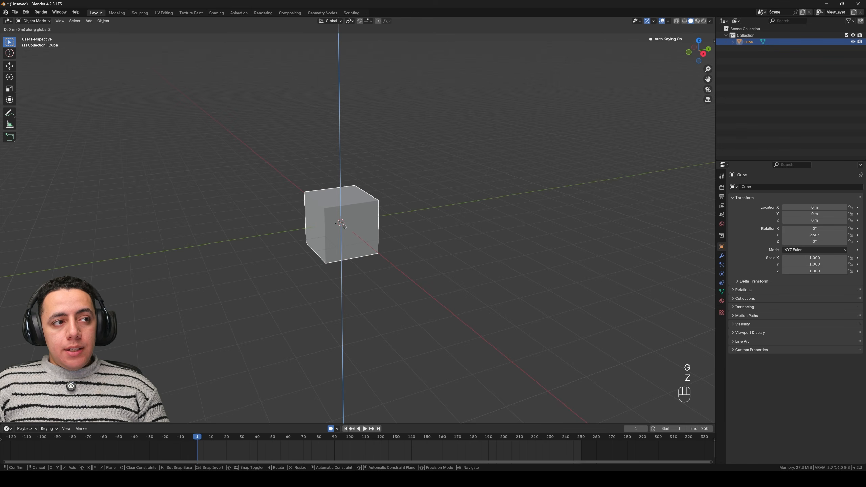
{"action": "left_click", "coordinate": [343, 196]}
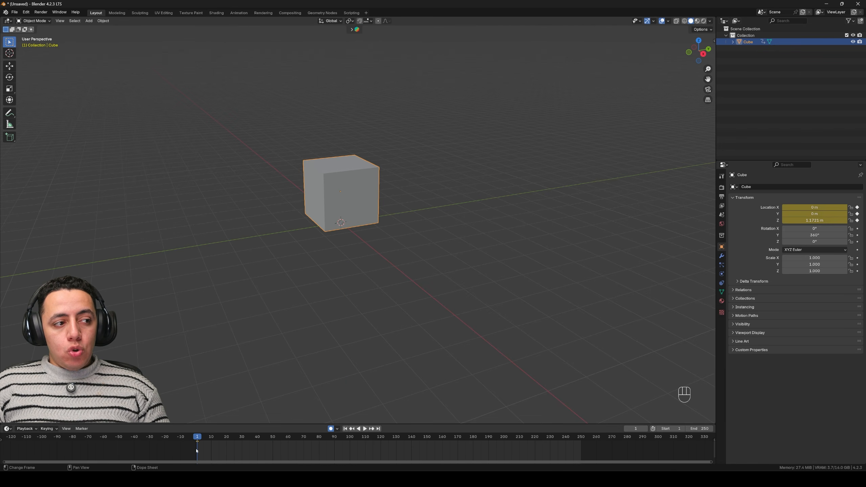
- At frame 100, move the cube along Y to about 7.79 m and along Z to about 4.19 m
{"action": "left_click_drag", "start_coordinate": [293, 441], "coordinate": [350, 442]}
{"action": "middle_click_drag", "start_coordinate": [438, 263], "coordinate": [433, 253]}
{"action": "key", "text": "g"}
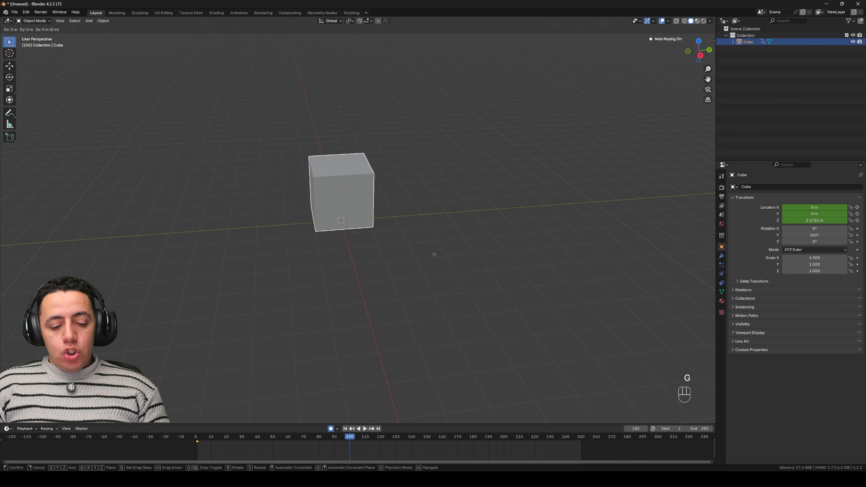
{"action": "key", "text": "y"}
{"action": "left_click", "coordinate": [641, 249]}
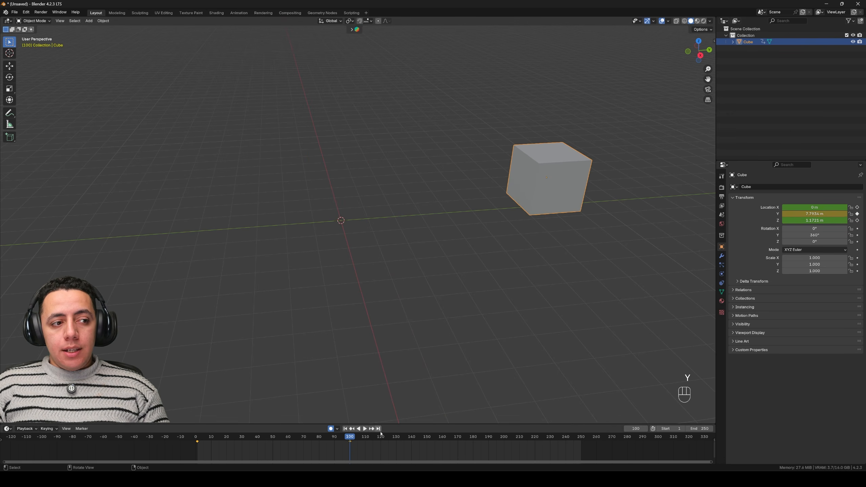
{"action": "key", "text": "g"}
{"action": "key", "text": "z"}
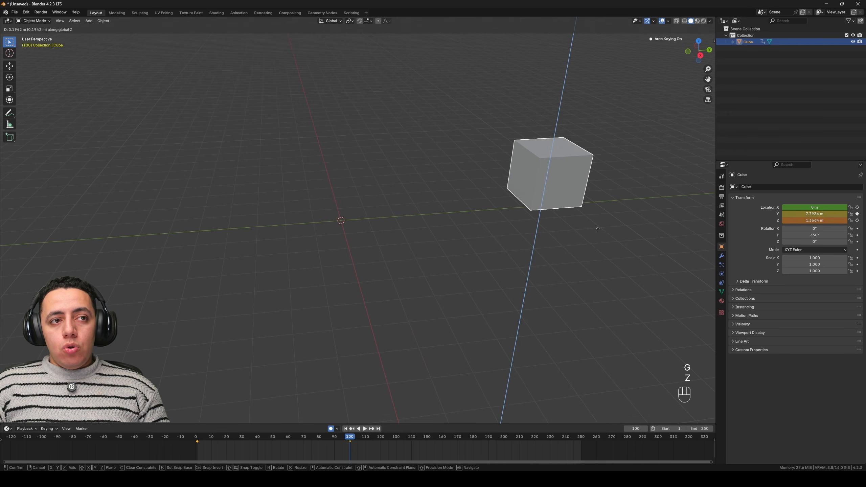
{"action": "left_click", "coordinate": [600, 158]}
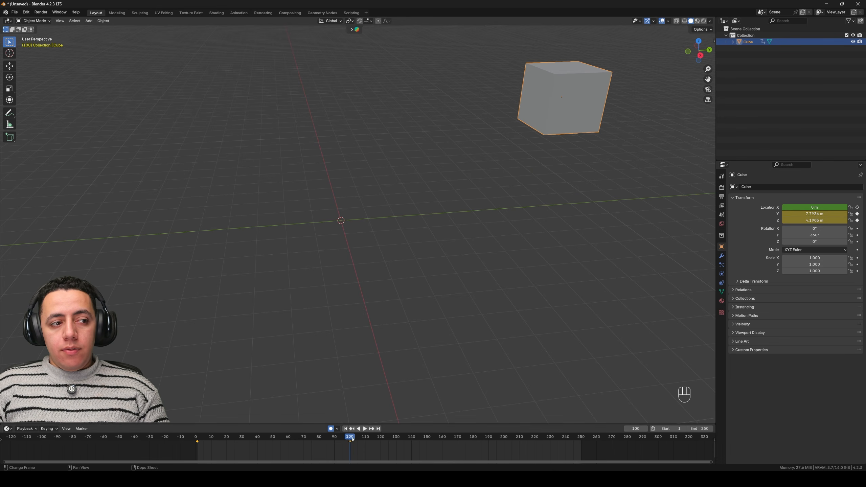
- With Auto Keying on, scale the cube to about 0.325 at frame 1 and about 1.68 at frame 150
{"action": "key", "text": "shift+Left"}
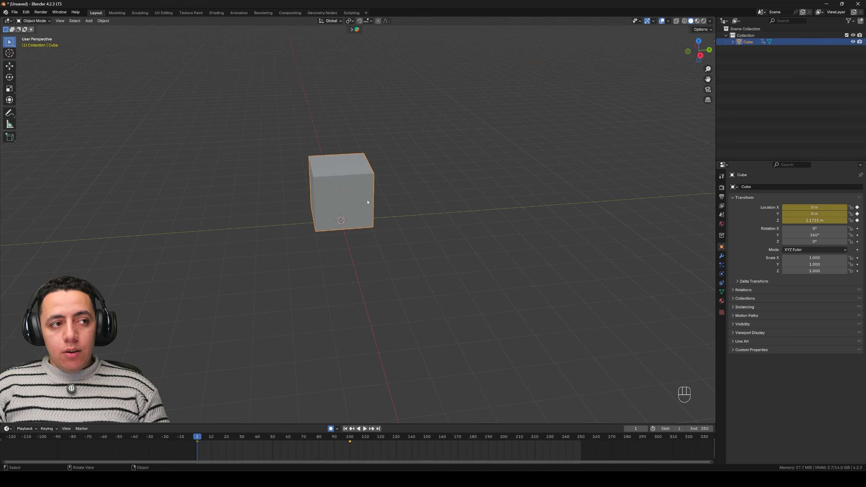
{"action": "key", "text": "s"}
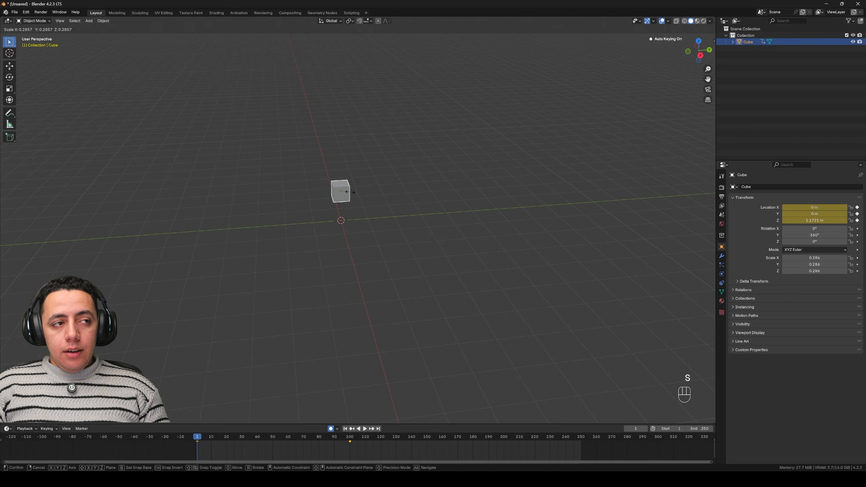
{"action": "left_click", "coordinate": [352, 194]}
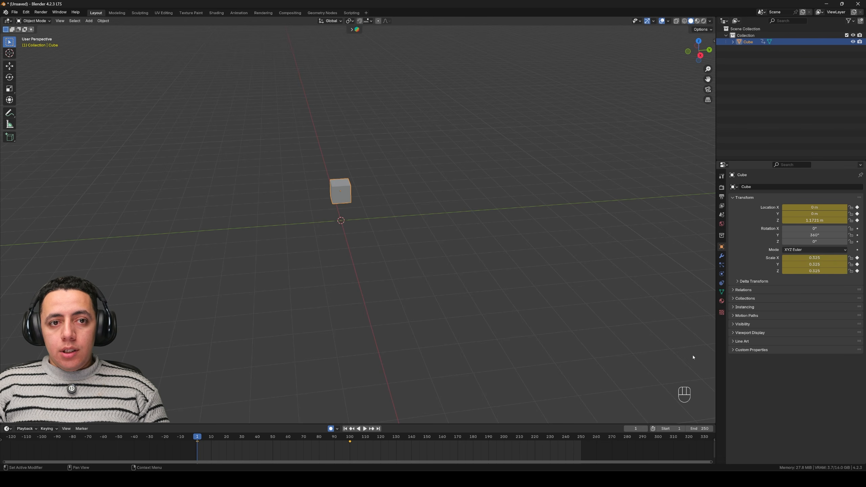
{"action": "left_click_drag", "start_coordinate": [324, 440], "coordinate": [428, 441]}
{"action": "key", "text": "s"}
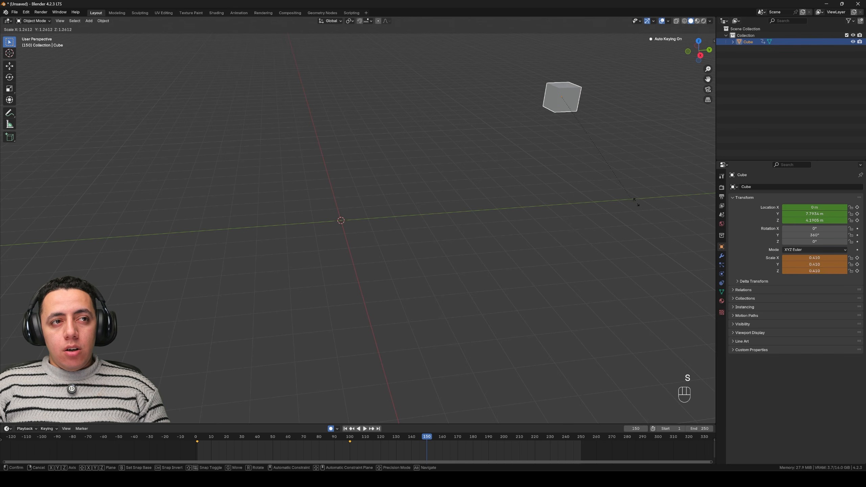
{"action": "left_click", "coordinate": [323, 255]}
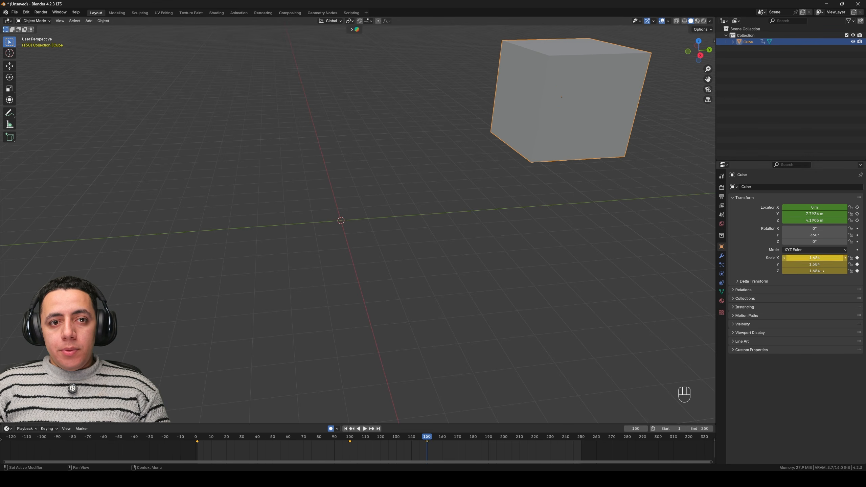
- Play the animation from frame 1 to review the cube's movement and scaling, stopping at frame 162
{"action": "left_click", "coordinate": [345, 429]}
{"action": "key", "text": "space"}
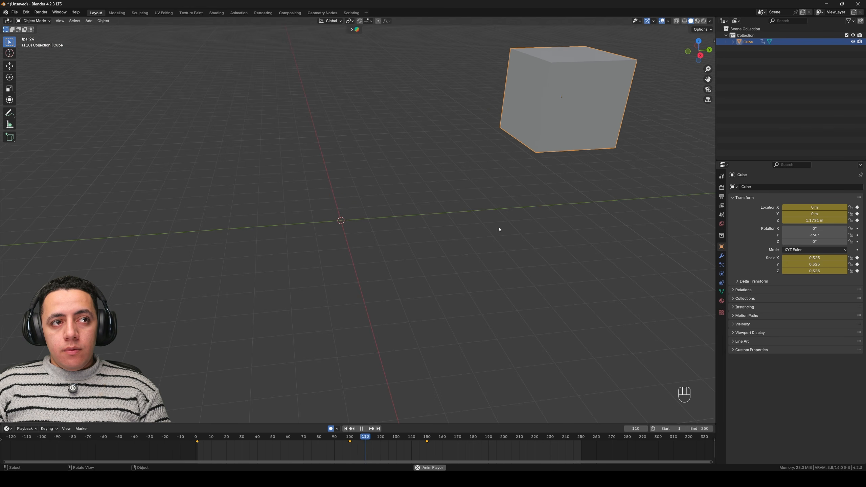
{"action": "key", "text": "space"}
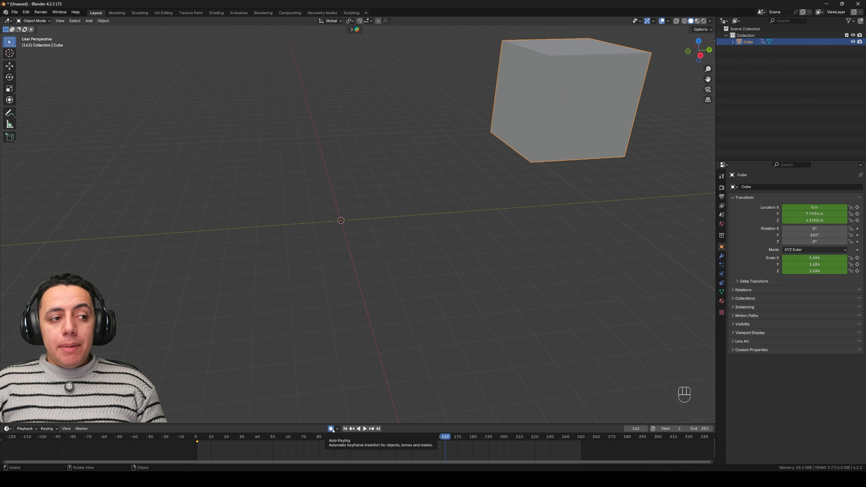
- At frame 162, freely rotate and move the cube several times, ending near X -2.15 m, Y 8.82 m, Z 6.92 m, with Auto Keying on
{"action": "scroll", "coordinate": [570, 240], "scroll_direction": "down", "scroll_amount": 2}
{"action": "middle_click_drag", "start_coordinate": [500, 237], "coordinate": [542, 219], "text": "shift"}
{"action": "key", "text": "r"}
{"action": "left_click", "coordinate": [543, 106]}
{"action": "key", "text": "g"}
{"action": "left_click", "coordinate": [446, 159]}
{"action": "key", "text": "r"}
{"action": "left_click", "coordinate": [442, 105]}
{"action": "middle_click_drag", "start_coordinate": [509, 171], "coordinate": [499, 225], "text": "shift"}
{"action": "key", "text": "g"}
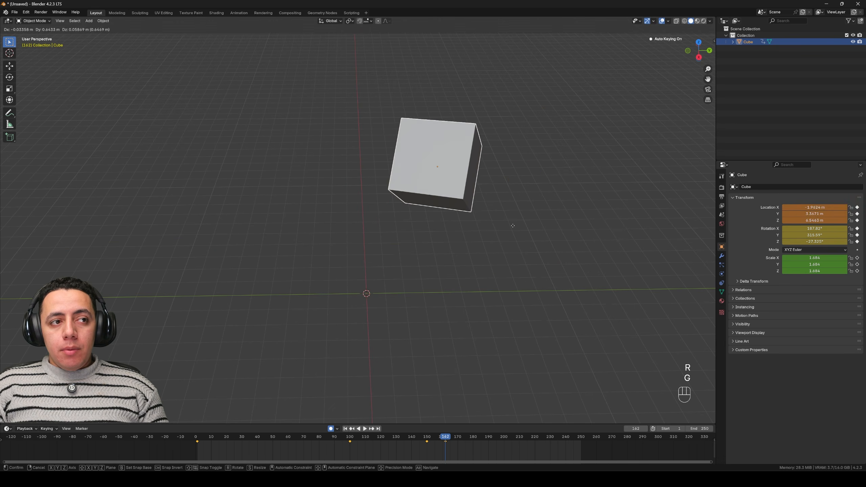
{"action": "left_click", "coordinate": [631, 214]}
{"action": "key", "text": "r"}
{"action": "left_click", "coordinate": [494, 218]}
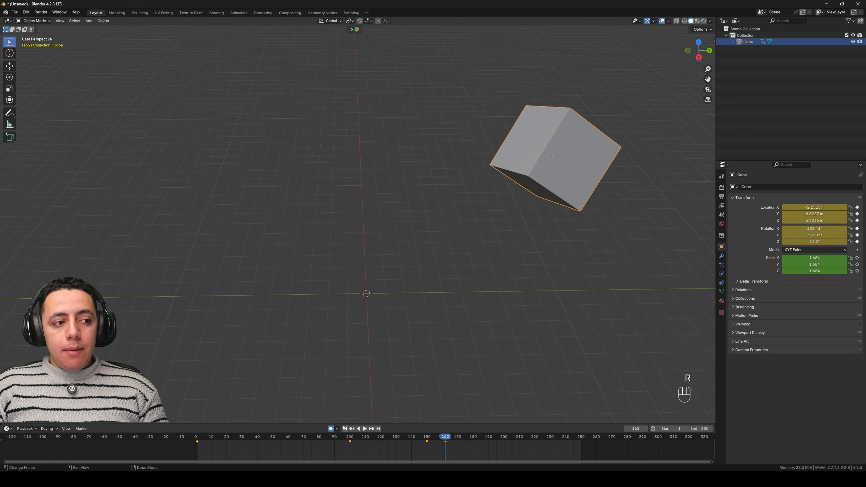
- Play the auto-keyed animation from the start, stop it and return to frame 1
{"action": "key", "text": "shift+Left"}
{"action": "key", "text": "space"}
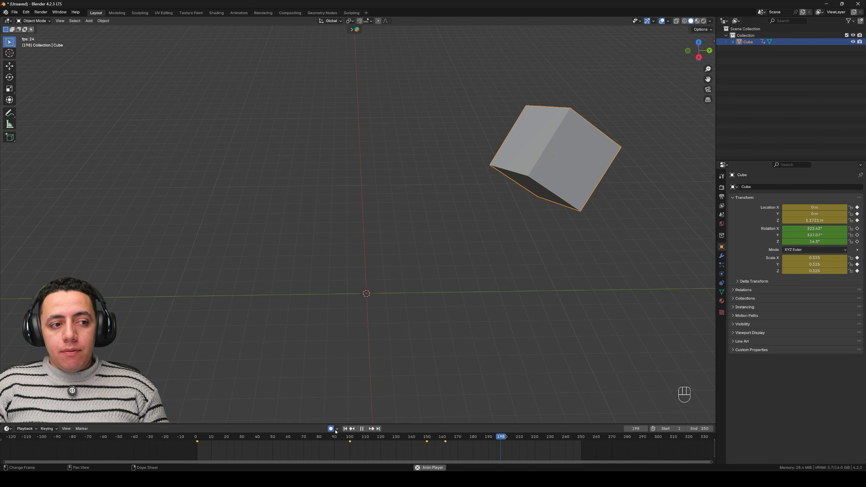
{"action": "key", "text": "space"}
{"action": "key", "text": "shift+Left"}
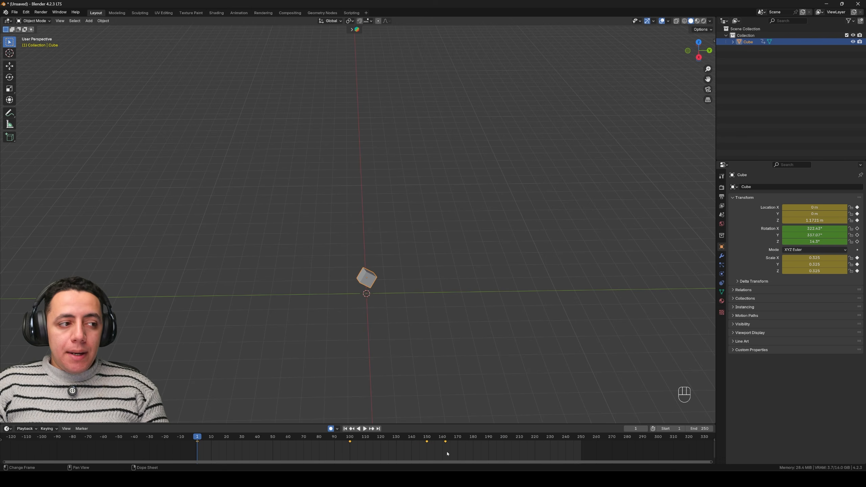
- Delete all of the cube's keyframes and reset its location, rotation and scale to their defaults
{"action": "key", "text": "Delete"}
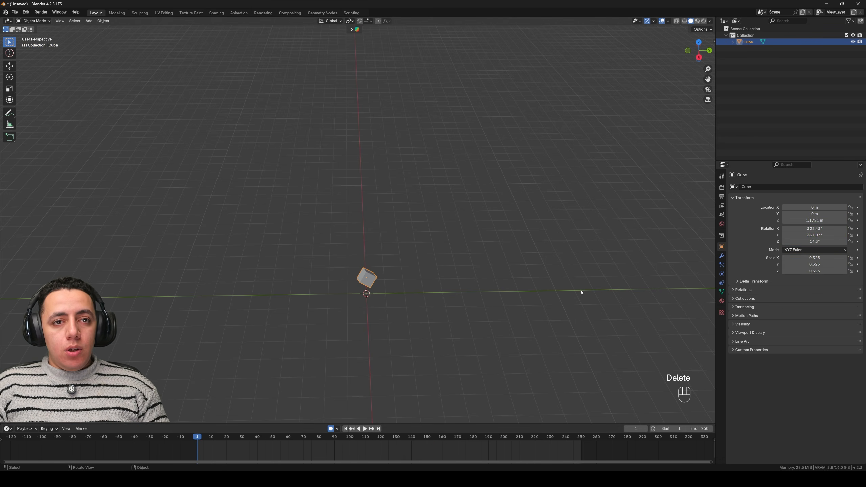
{"action": "key", "text": "BackSpace"}
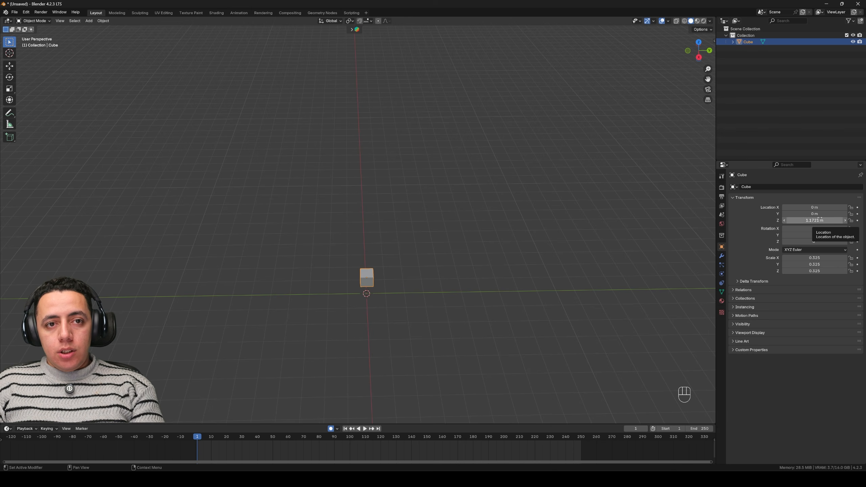
{"action": "key", "text": "BackSpace"}
{"action": "key", "text": "BackSpace"}
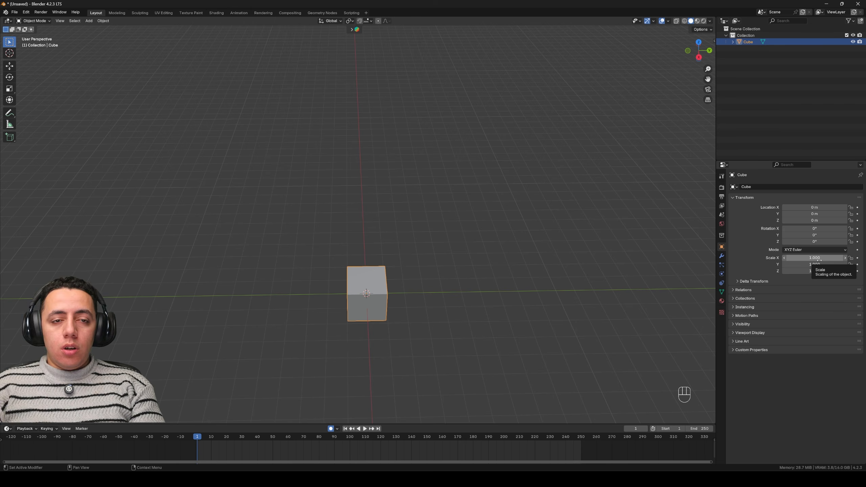
{"action": "key", "text": "g"}
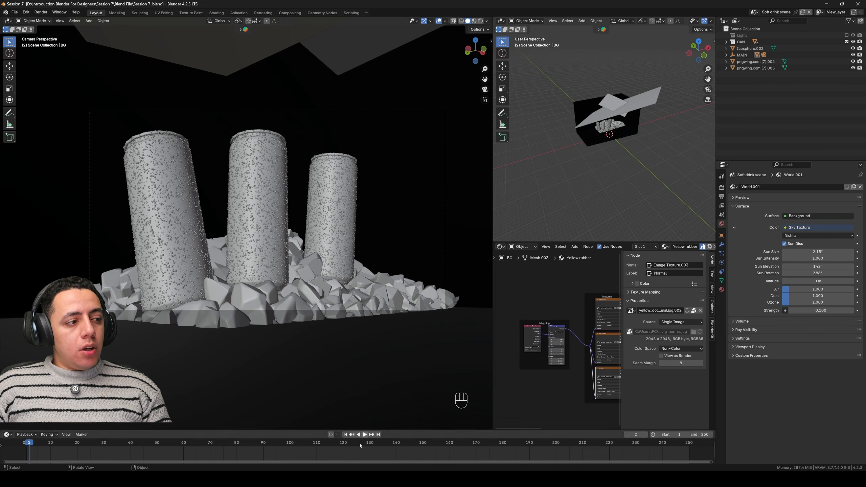
- In the soft drink scene at frame 1, show the camera view in Rendered shading and set a render region around the camera frame
{"action": "left_click", "coordinate": [345, 436]}
{"action": "left_click", "coordinate": [481, 21]}
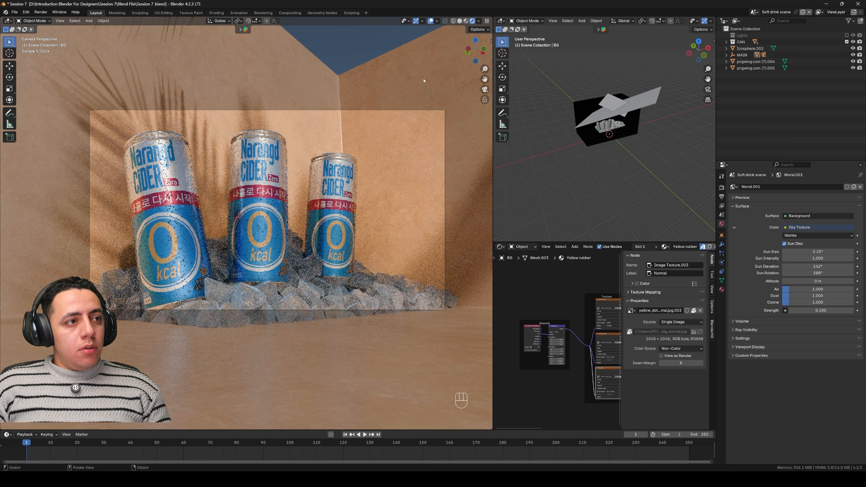
{"action": "middle_click_drag", "start_coordinate": [366, 141], "coordinate": [375, 143], "text": "shift"}
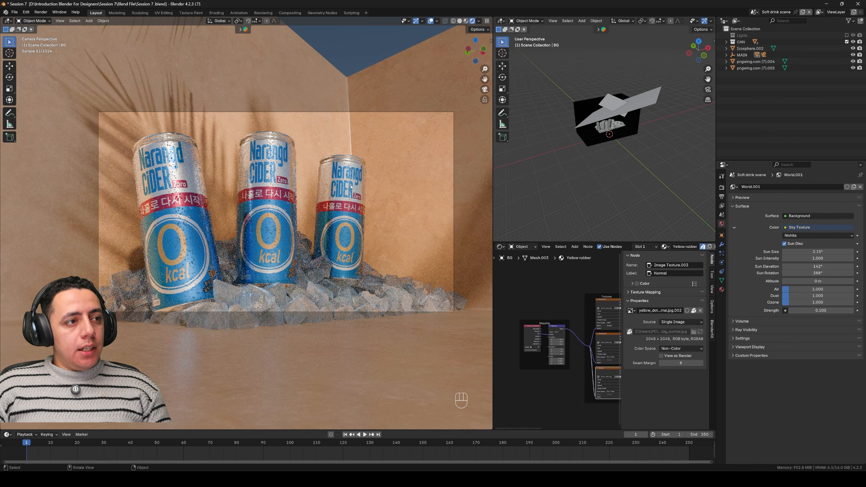
{"action": "key", "text": "ctrl+b"}
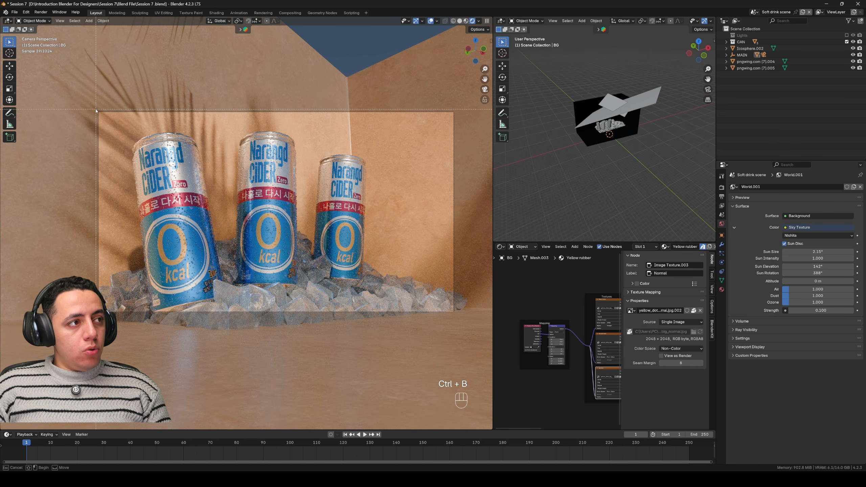
{"action": "left_click_drag", "start_coordinate": [96, 110], "coordinate": [456, 315]}
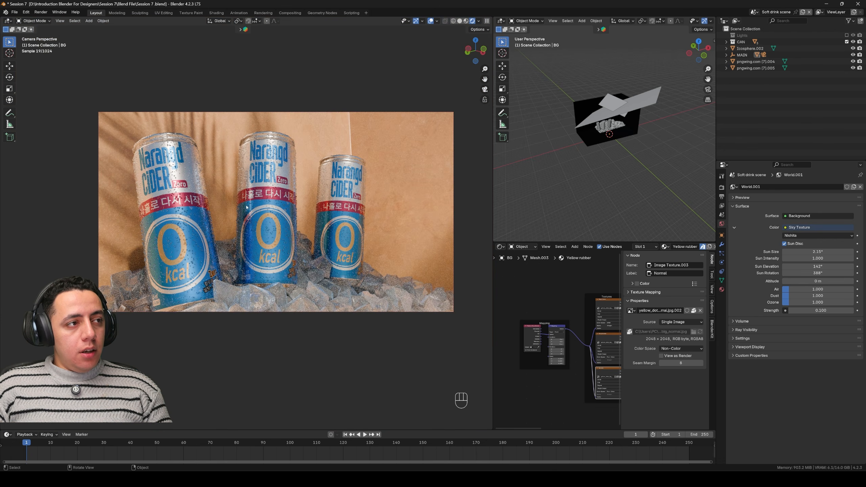
- Frame the three cans closely in the solid-shaded 3D viewport and widen that viewport
{"action": "left_click", "coordinate": [276, 229]}
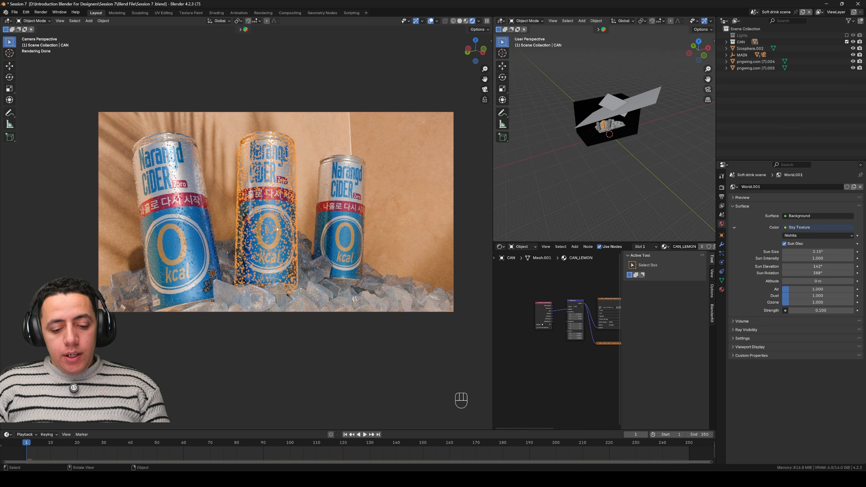
{"action": "left_click", "coordinate": [301, 76]}
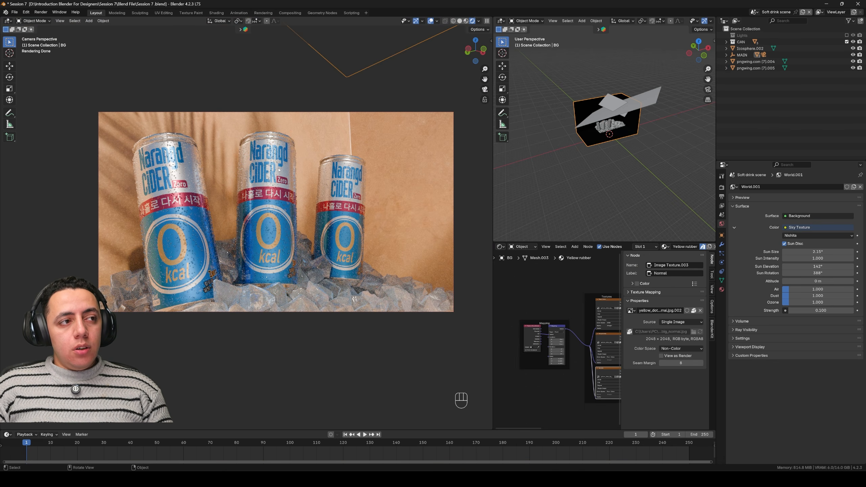
{"action": "middle_click_drag", "start_coordinate": [607, 160], "coordinate": [625, 146]}
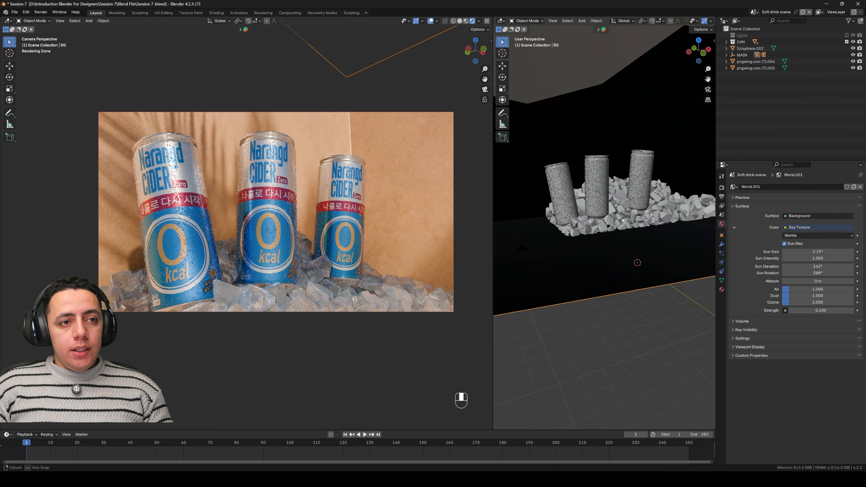
{"action": "middle_click_drag", "start_coordinate": [614, 279], "coordinate": [610, 270], "text": "shift"}
{"action": "left_click_drag", "start_coordinate": [492, 199], "coordinate": [448, 199]}
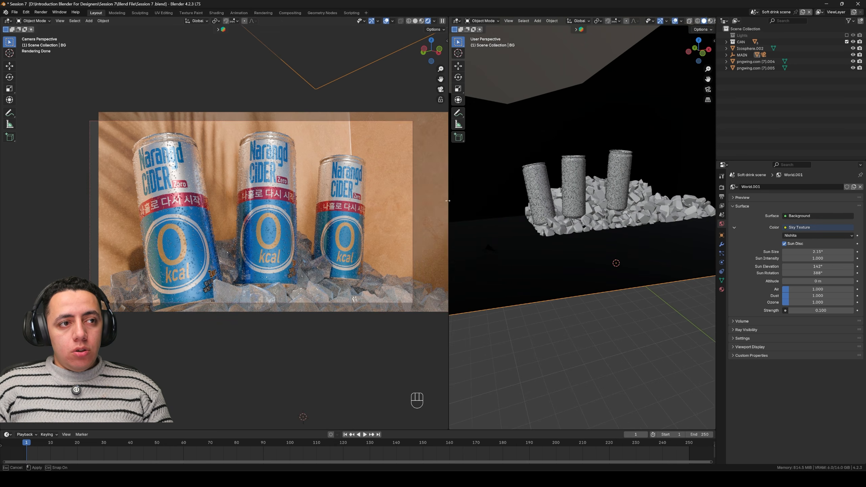
- At frame 1, raise the middle can along Z to about 17.6 m, above the camera frame, and insert a Location keyframe
{"action": "left_click", "coordinate": [618, 199]}
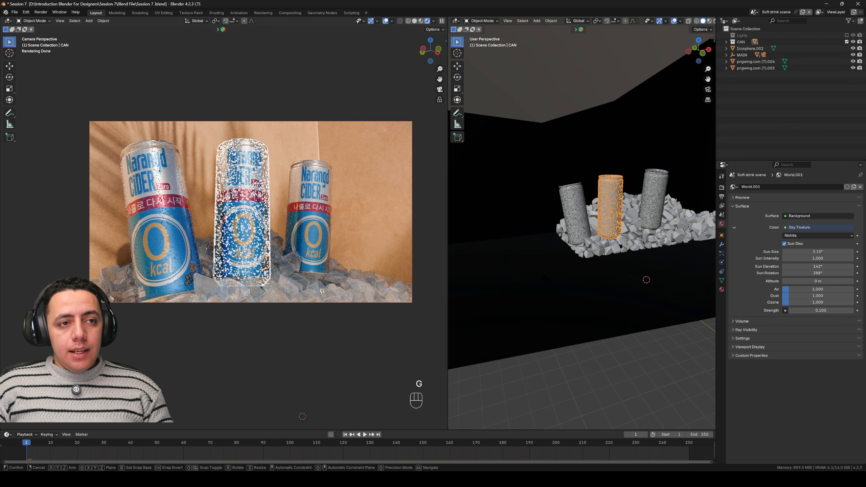
{"action": "key", "text": "g"}
{"action": "key", "text": "z"}
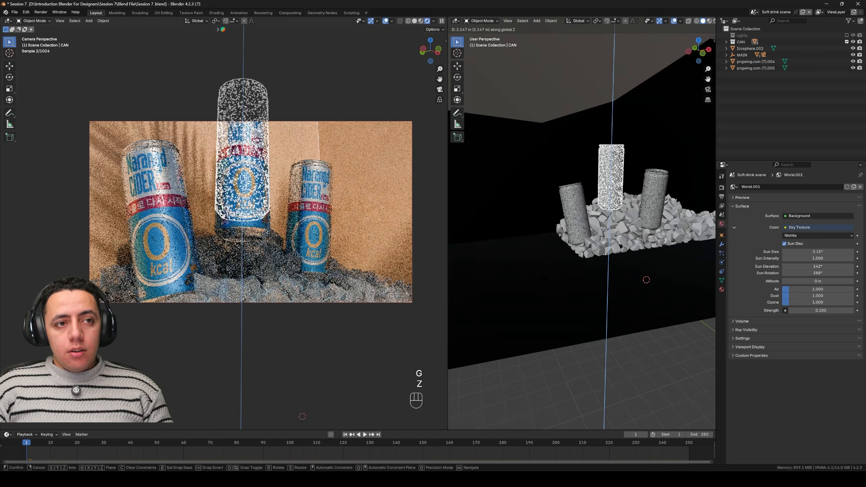
{"action": "left_click", "coordinate": [620, 23]}
{"action": "middle_click_drag", "start_coordinate": [620, 23], "coordinate": [625, 92], "text": "shift"}
{"action": "key", "text": "k"}
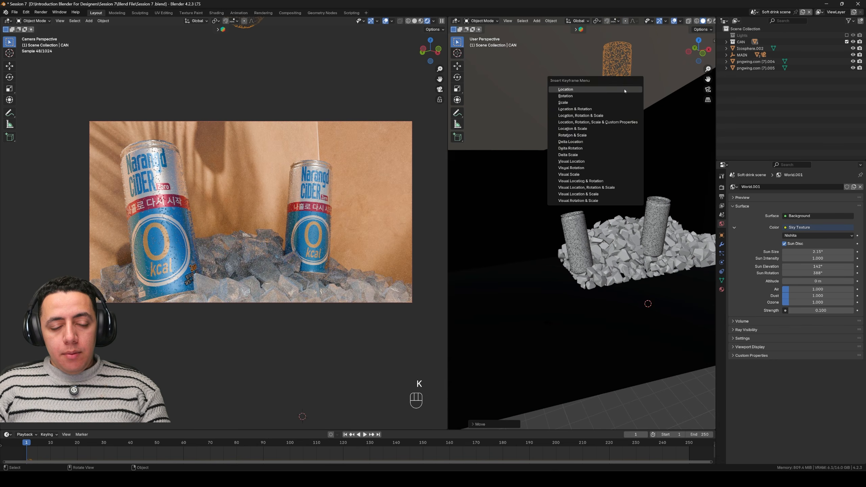
{"action": "left_click", "coordinate": [624, 89]}
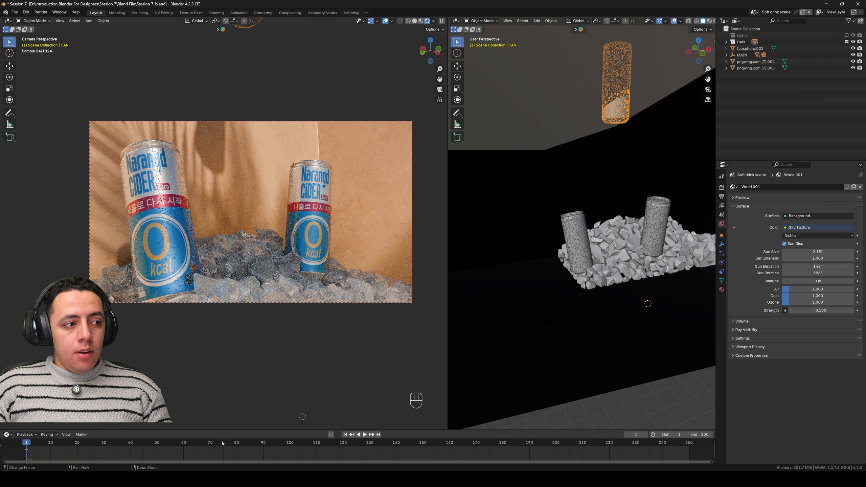
- At frame 70, lower the middle can along Z to about 7.51 m onto the rocks, insert a Location keyframe and show its object properties
{"action": "left_click", "coordinate": [211, 445]}
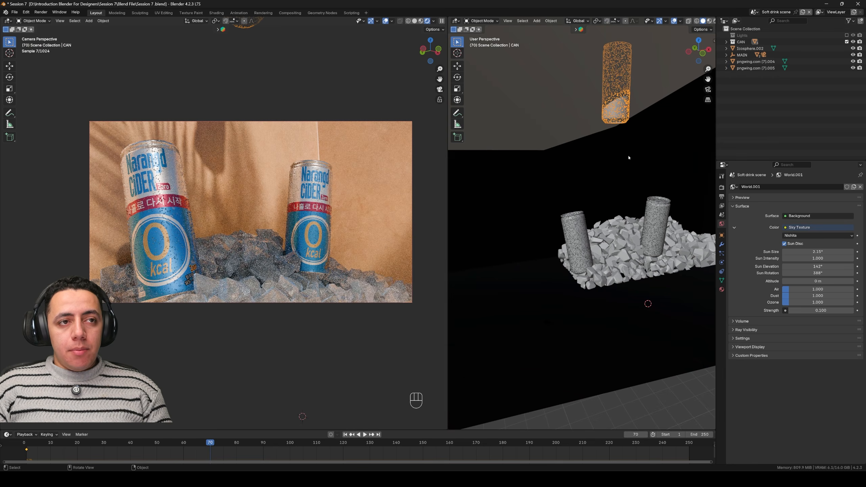
{"action": "key", "text": "g"}
{"action": "key", "text": "z"}
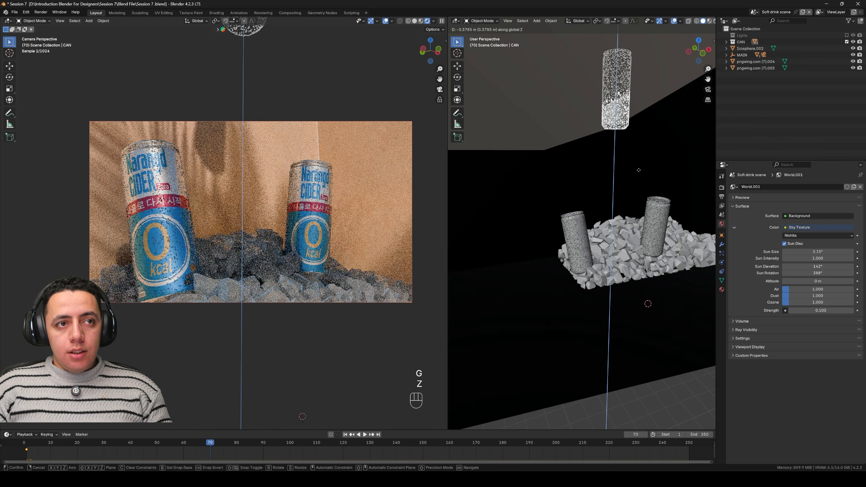
{"action": "left_click", "coordinate": [637, 303]}
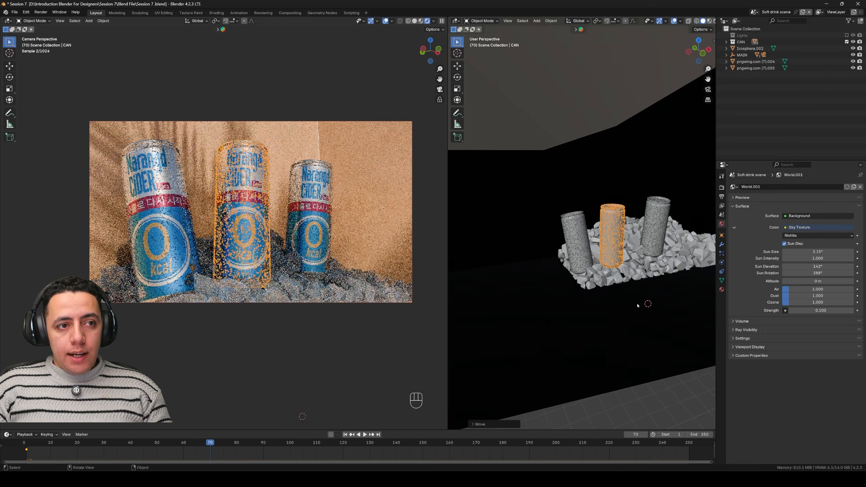
{"action": "key", "text": "k"}
{"action": "left_click", "coordinate": [621, 274]}
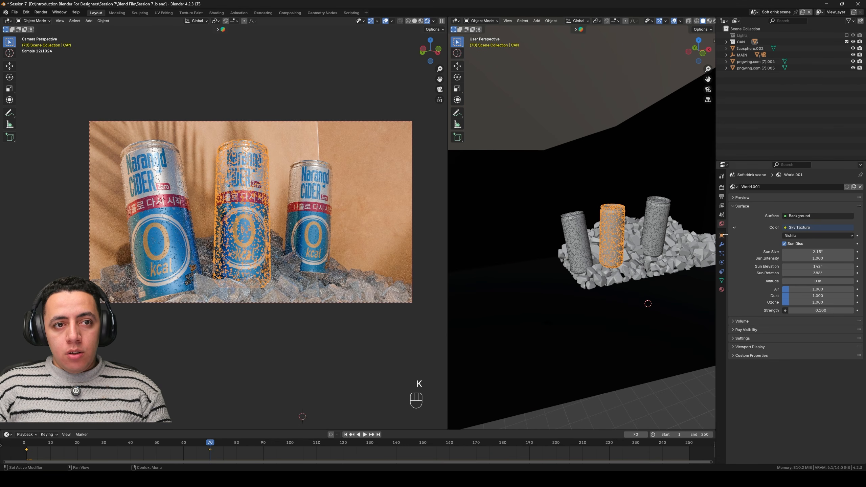
{"action": "left_click", "coordinate": [722, 235]}
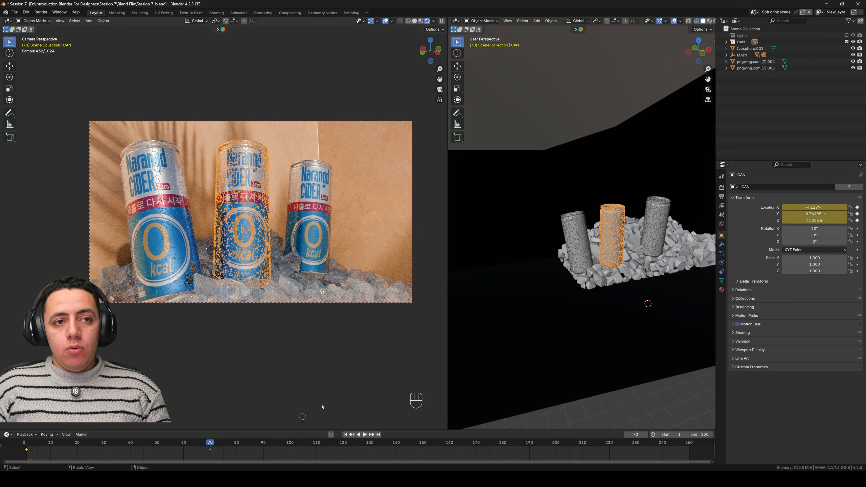
- Play the can's drop animation from the start, deselect the can, and play it from the start again
{"action": "left_click", "coordinate": [346, 434]}
{"action": "key", "text": "space"}
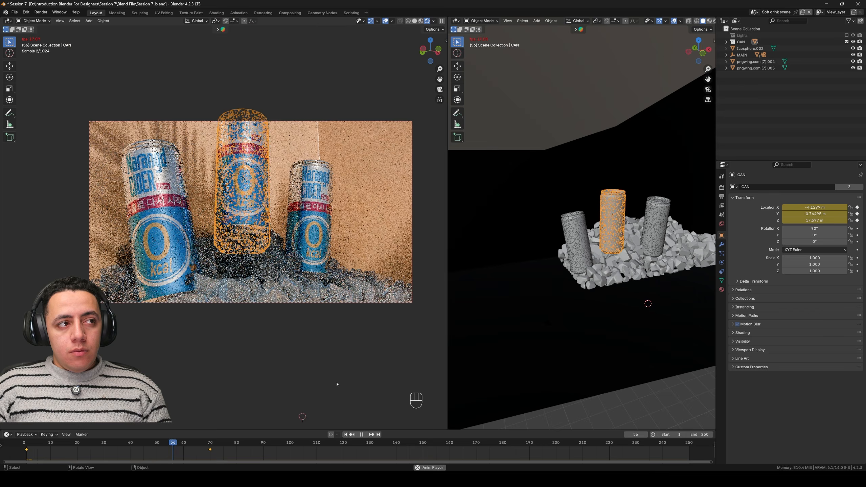
{"action": "key", "text": "space"}
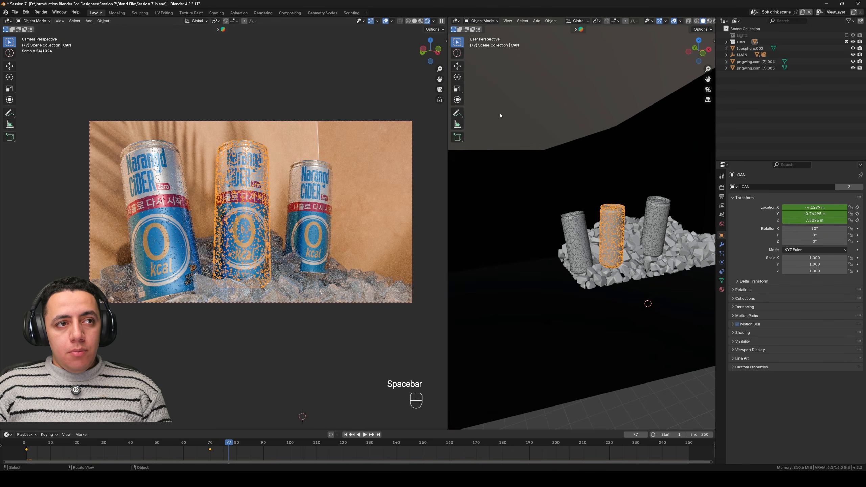
{"action": "left_click", "coordinate": [500, 116]}
{"action": "left_click", "coordinate": [345, 435]}
{"action": "key", "text": "space"}
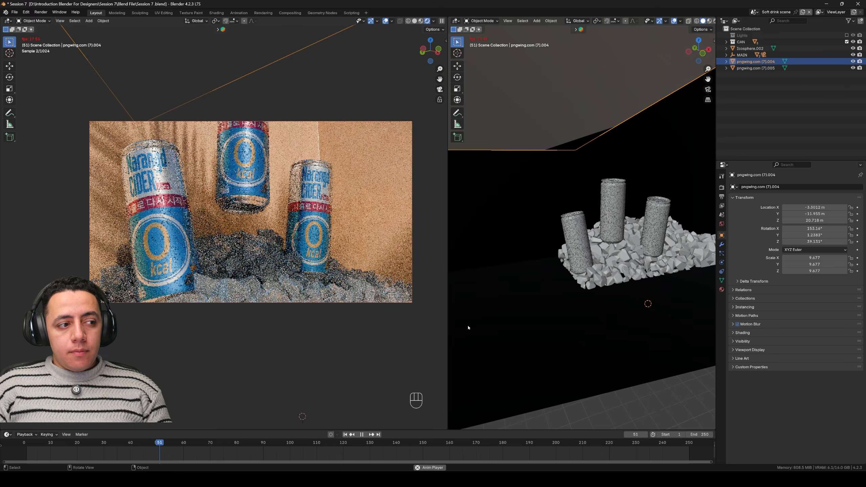
{"action": "key", "text": "space"}
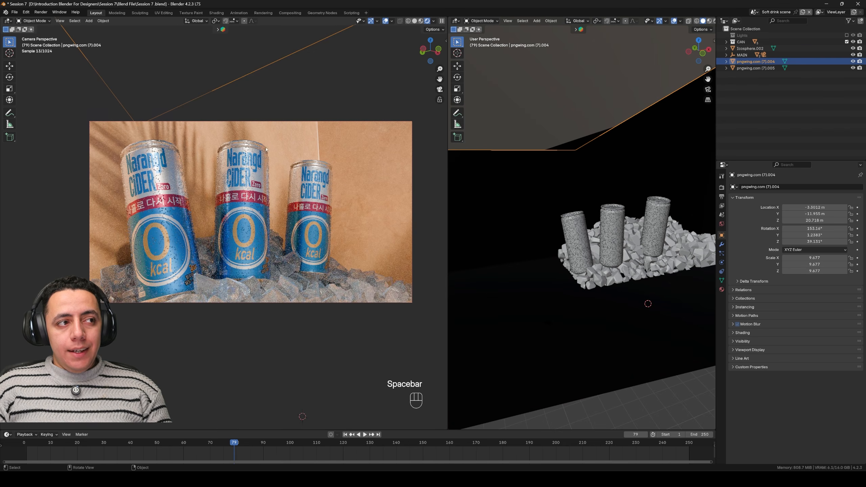
- Select the middle can and move its first keyframe from frame 1 to frame 40
{"action": "left_click", "coordinate": [271, 257]}
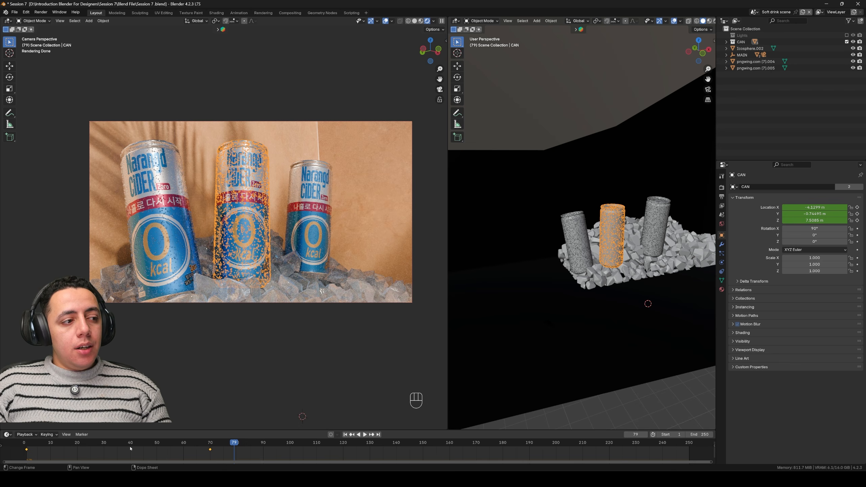
{"action": "left_click", "coordinate": [28, 449]}
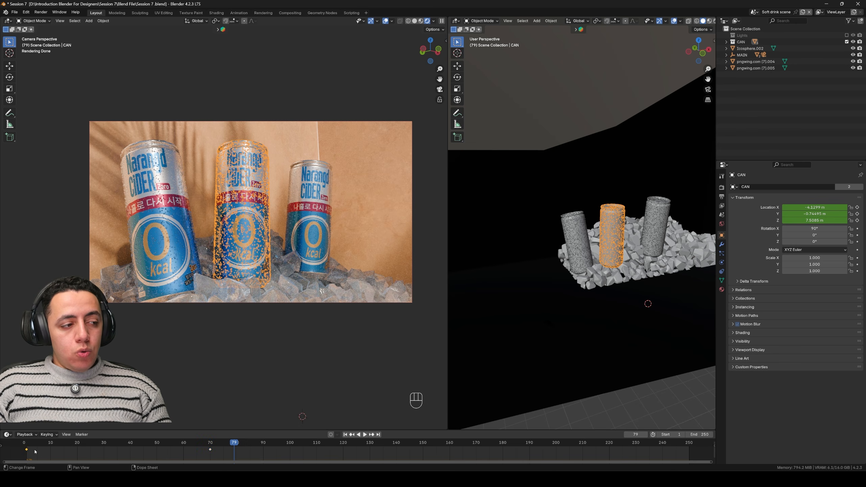
{"action": "key", "text": "g"}
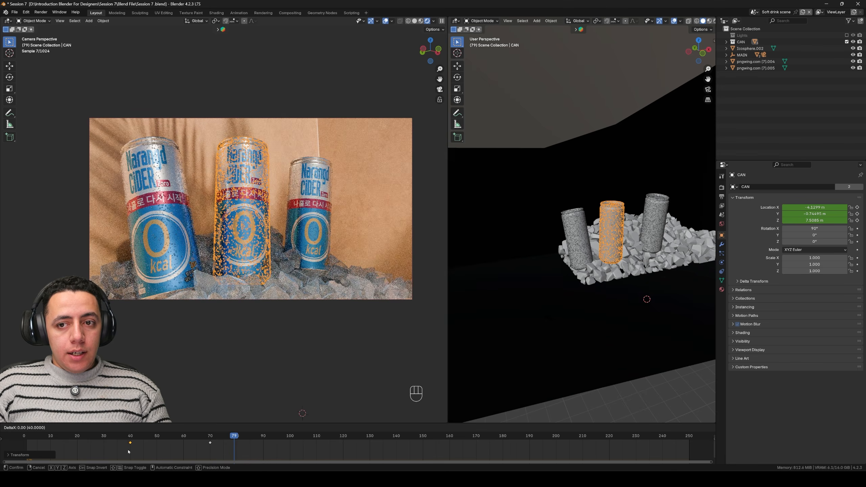
{"action": "left_click", "coordinate": [130, 450]}
- Play the retimed can drop from the start of the timeline, then stop playback
{"action": "left_click", "coordinate": [141, 436]}
{"action": "key", "text": "space"}
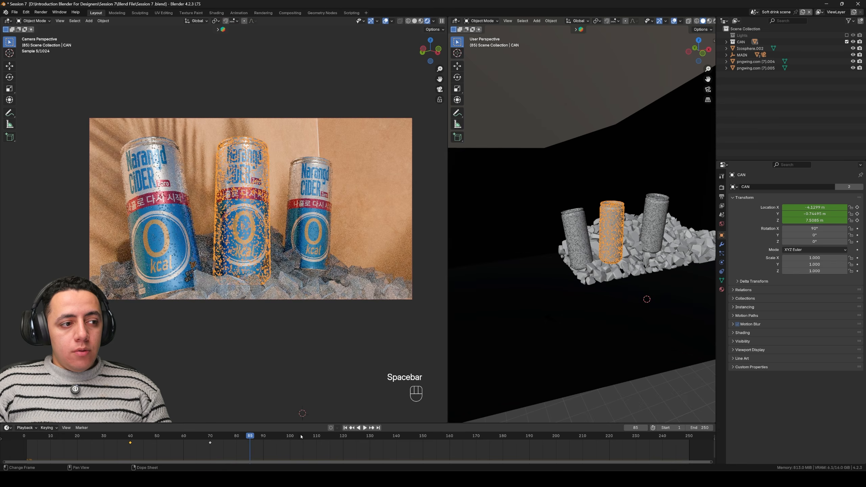
{"action": "key", "text": "space"}
{"action": "left_click", "coordinate": [345, 428]}
{"action": "key", "text": "space"}
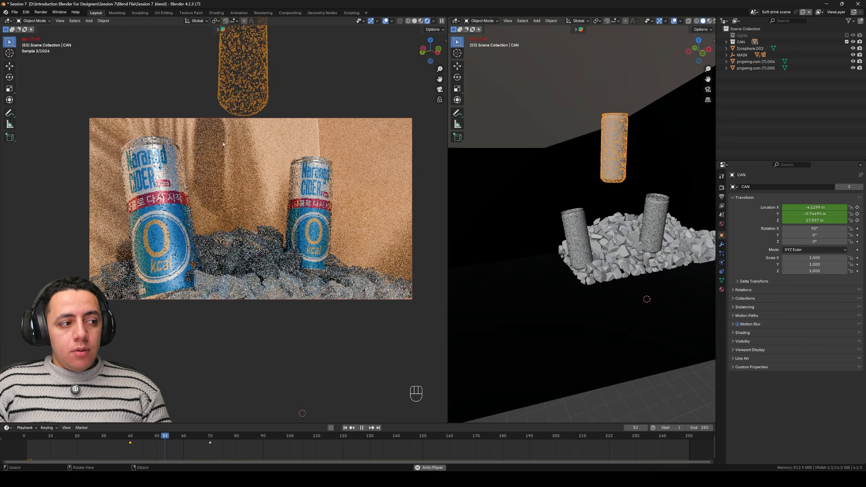
{"action": "key", "text": "space"}
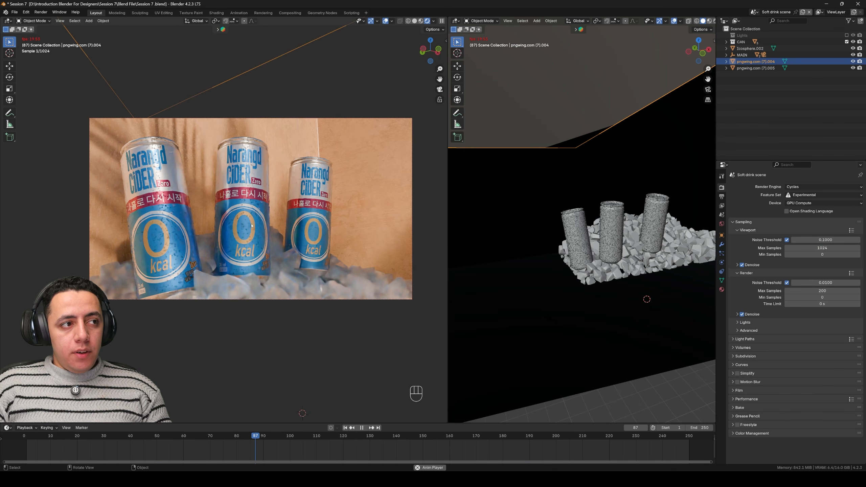
{"action": "key", "text": "space"}
- Try to shift both of the middle can's keyframes together along the timeline
{"action": "left_click", "coordinate": [251, 224]}
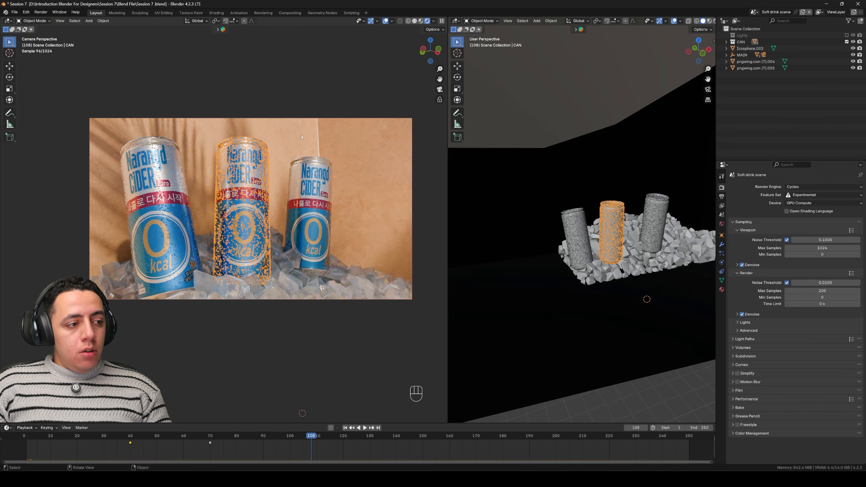
{"action": "left_click_drag", "start_coordinate": [237, 454], "coordinate": [103, 437]}
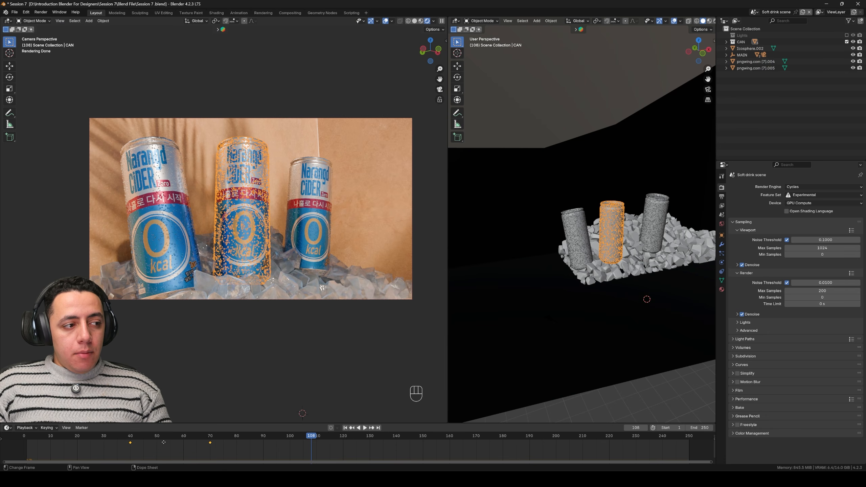
{"action": "key", "text": "g"}
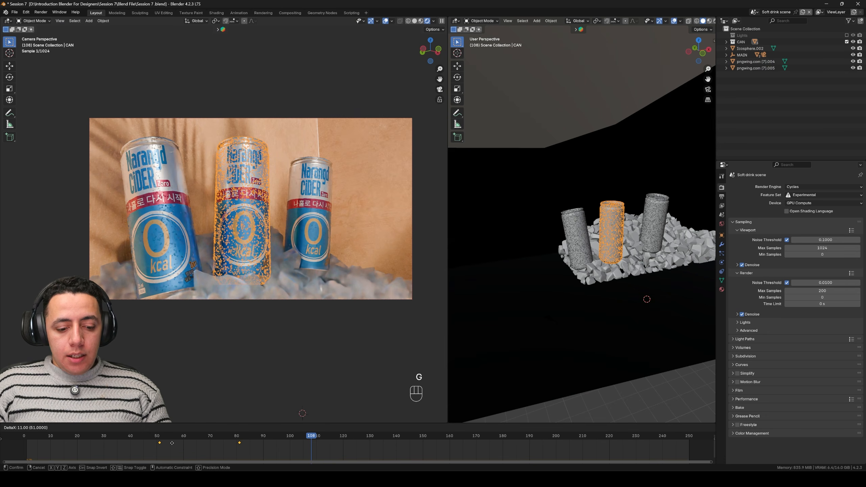
{"action": "key", "text": "Escape"}
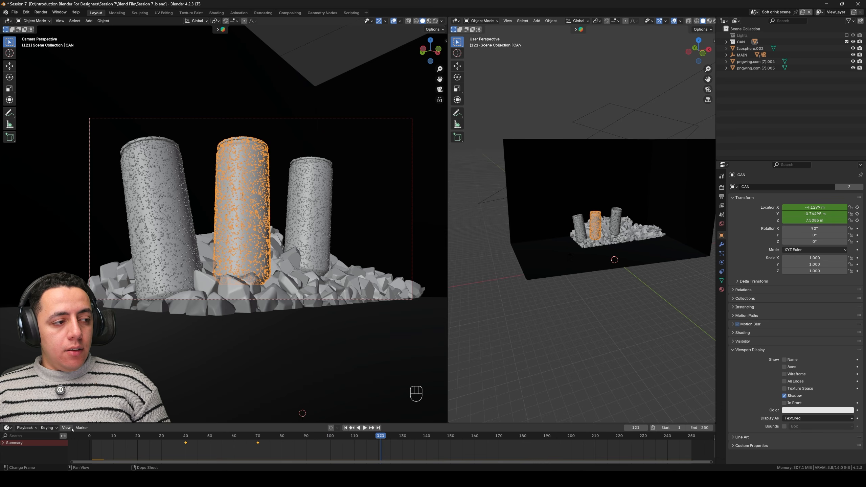
- Enlarge the timeline and expand the CAN channels under Summary down to X, Y and Z Location
{"action": "left_click", "coordinate": [4, 443]}
{"action": "left_click", "coordinate": [173, 423]}
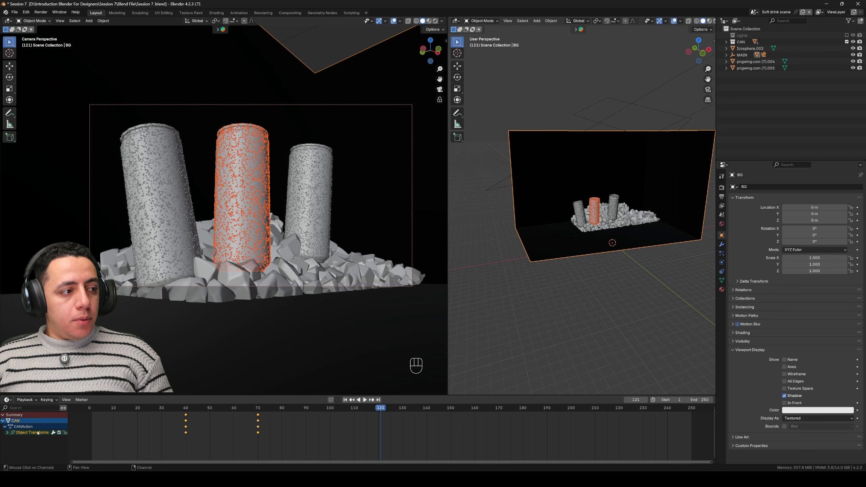
{"action": "left_click", "coordinate": [7, 433]}
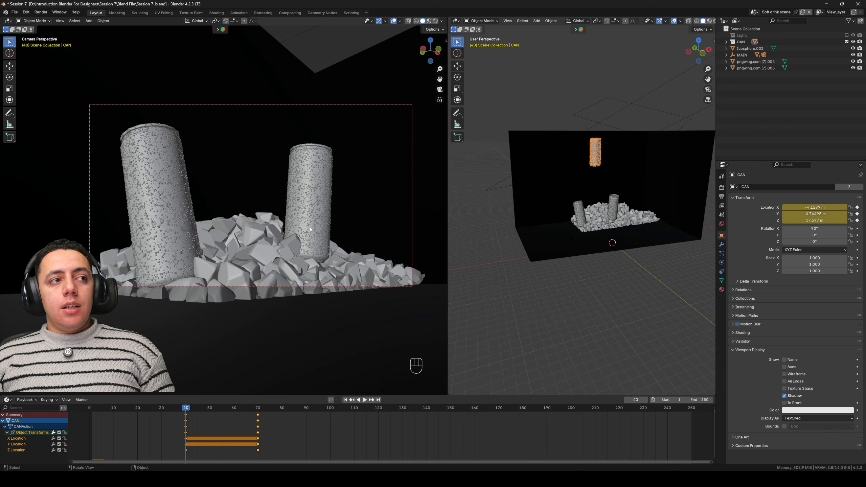
- Play and scrub the can's drop from frame 40, then stop back at frame 40
{"action": "key", "text": "space"}
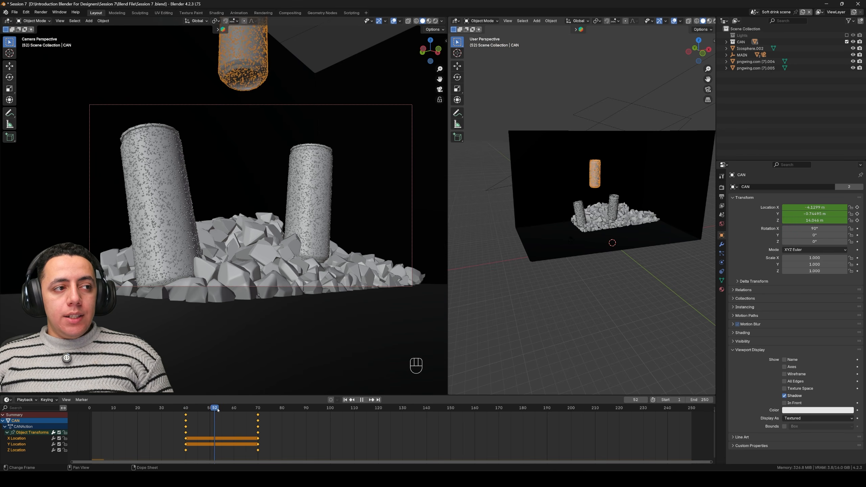
{"action": "left_click_drag", "start_coordinate": [231, 410], "coordinate": [186, 417]}
{"action": "key", "text": "space"}
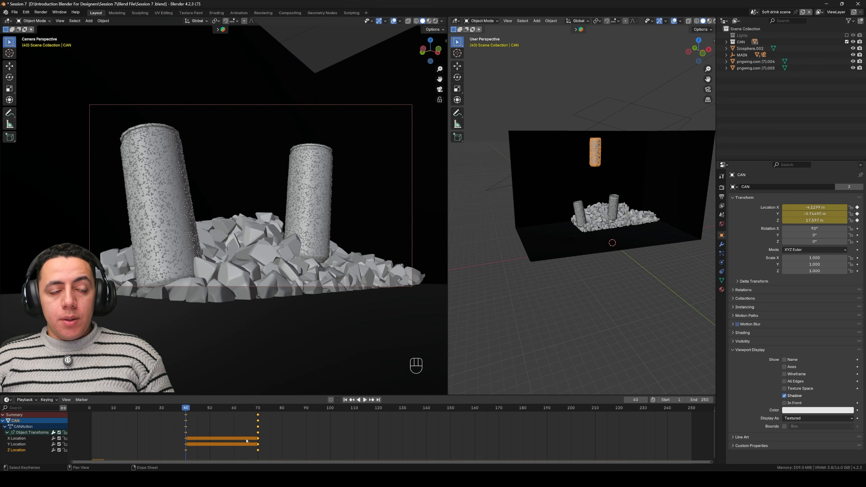
- Collapse the CAN and Summary channels and hide the timeline's channel list
{"action": "left_click", "coordinate": [3, 421]}
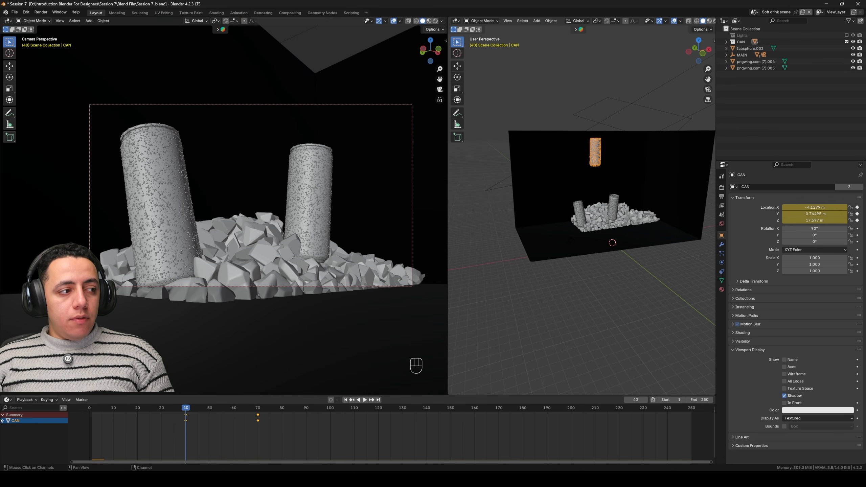
{"action": "left_click", "coordinate": [3, 415]}
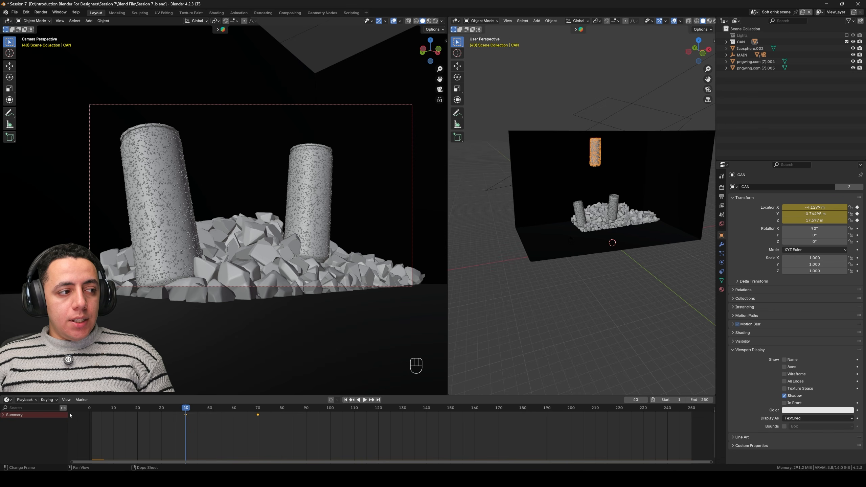
{"action": "left_click_drag", "start_coordinate": [68, 413], "coordinate": [15, 425]}
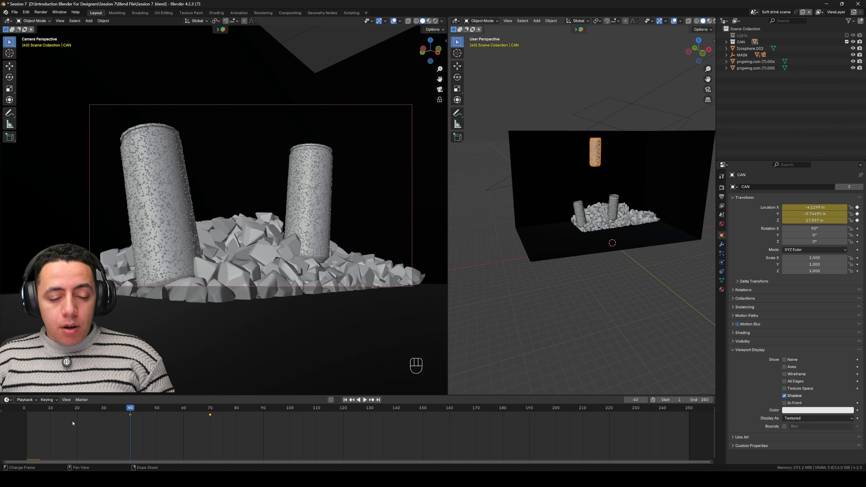
- Switch the timeline area to the Graph Editor and enlarge it
{"action": "left_click", "coordinate": [6, 399]}
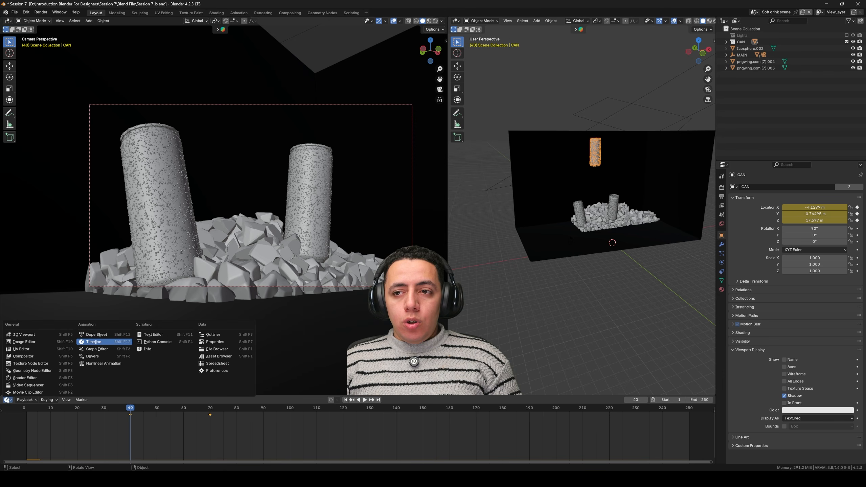
{"action": "left_click", "coordinate": [91, 350]}
{"action": "left_click_drag", "start_coordinate": [120, 396], "coordinate": [119, 377]}
- Toggle repeatedly between the Timeline and the Graph Editor to compare both views, ending in the Graph Editor
{"action": "key", "text": "ctrl+Tab"}
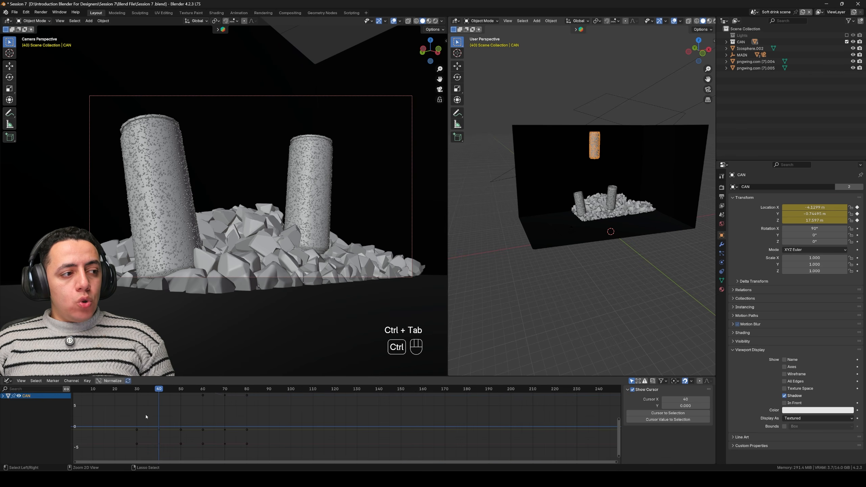
{"action": "key", "text": "ctrl+Tab"}
{"action": "key", "text": "ctrl+Tab"}
{"action": "key", "text": "ctrl+Tab"}
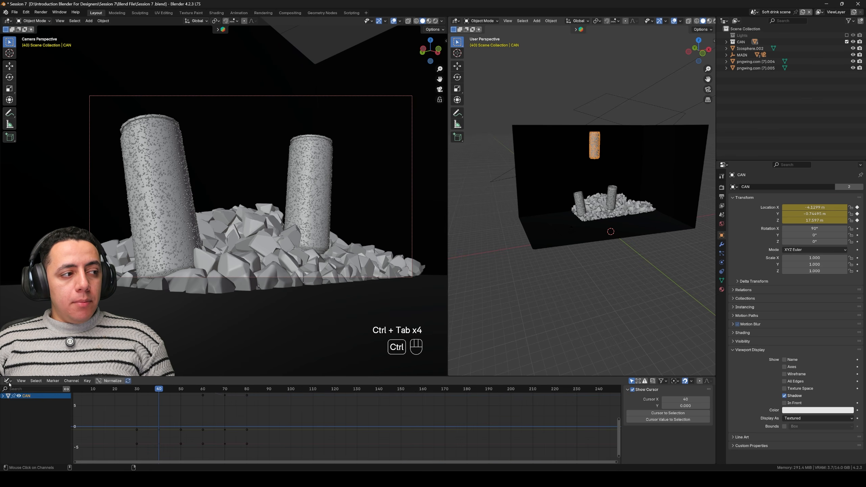
{"action": "key", "text": "ctrl+Tab"}
{"action": "key", "text": "ctrl+Tab"}
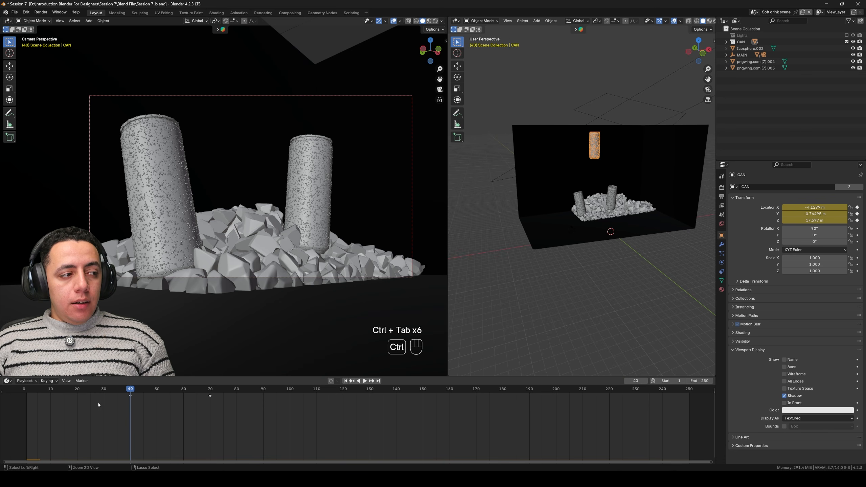
{"action": "key", "text": "ctrl+Tab"}
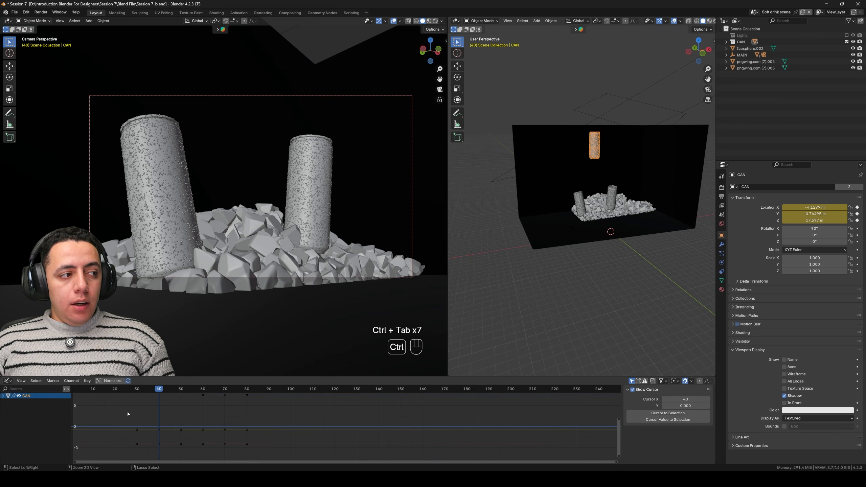
{"action": "key", "text": "ctrl+Tab"}
{"action": "key", "text": "ctrl+Tab"}
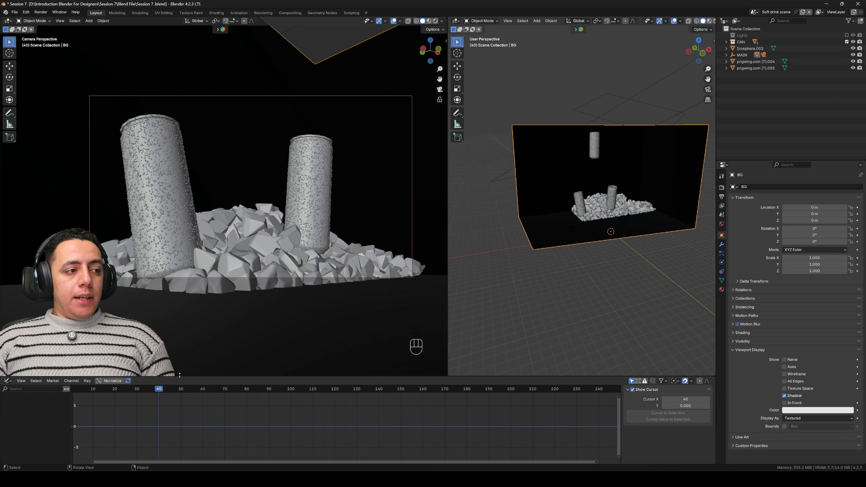
- Enlarge the Graph Editor, select the hanging middle can and expand its Object Transforms down to the X, Y and Z Location channels
{"action": "left_click_drag", "start_coordinate": [178, 376], "coordinate": [178, 358]}
{"action": "left_click", "coordinate": [594, 142]}
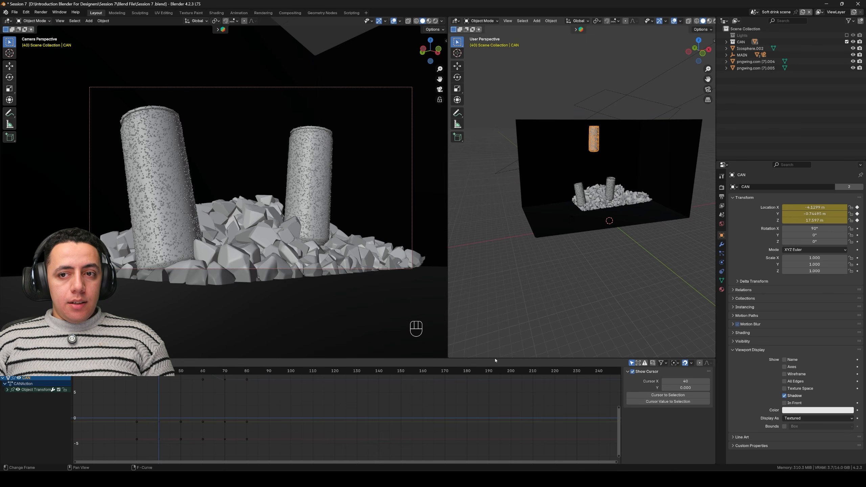
{"action": "left_click", "coordinate": [8, 390]}
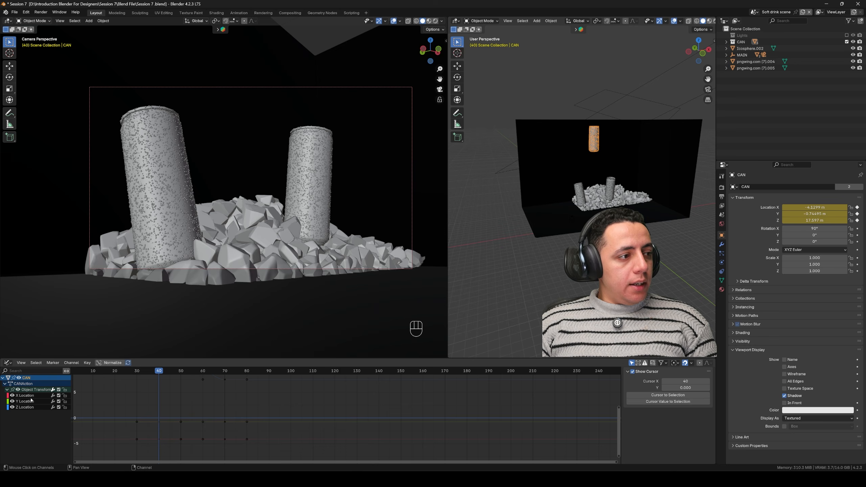
{"action": "scroll", "coordinate": [129, 408], "scroll_direction": "down", "scroll_amount": 9}
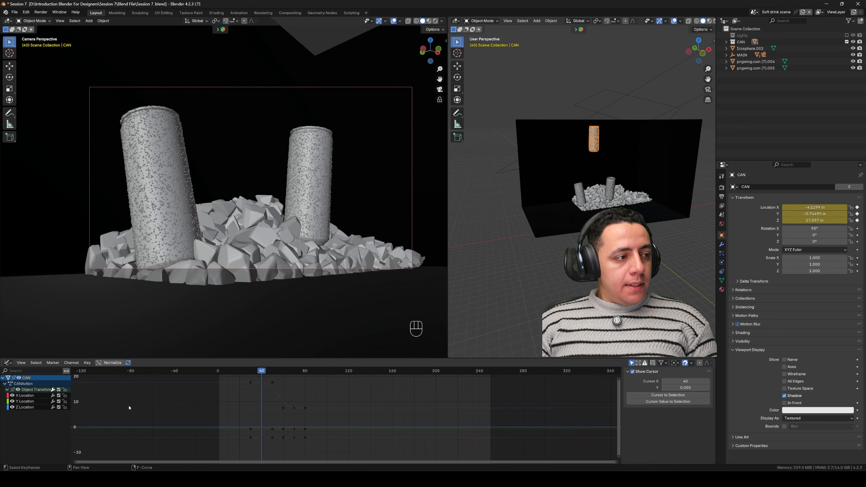
- Isolate the can's Z Location curve and select both of its keyframes, at frames 40 and 70, with their handles
{"action": "left_click", "coordinate": [24, 407]}
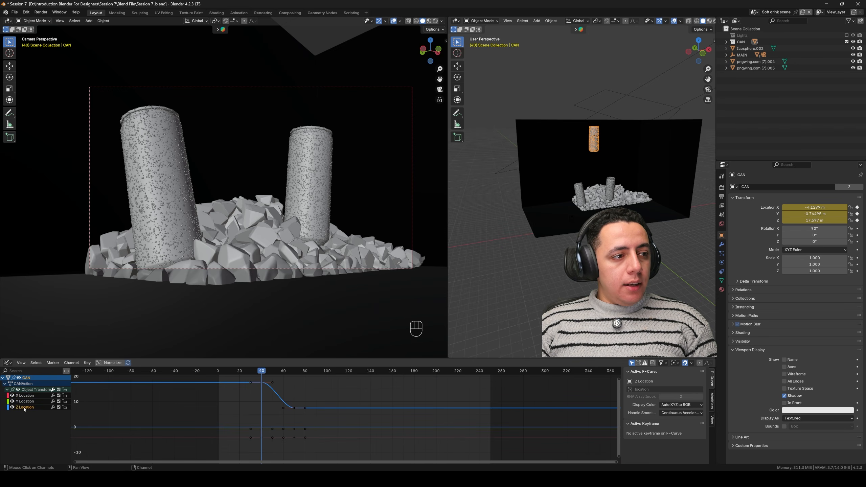
{"action": "scroll", "coordinate": [262, 382], "scroll_direction": "up", "scroll_amount": 2}
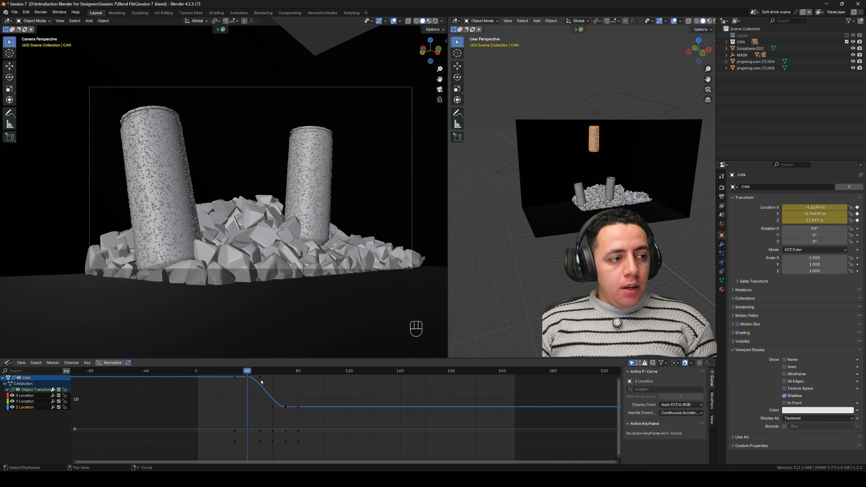
{"action": "middle_click_drag", "start_coordinate": [247, 377], "coordinate": [274, 400]}
{"action": "mouse_move", "coordinate": [269, 372]}
{"action": "left_mouse_down"}
{"action": "mouse_move", "coordinate": [261, 372]}
{"action": "mouse_move", "coordinate": [270, 372]}
{"action": "left_mouse_up"}
{"action": "left_click", "coordinate": [320, 429]}
{"action": "left_click_drag", "start_coordinate": [322, 430], "coordinate": [246, 383]}
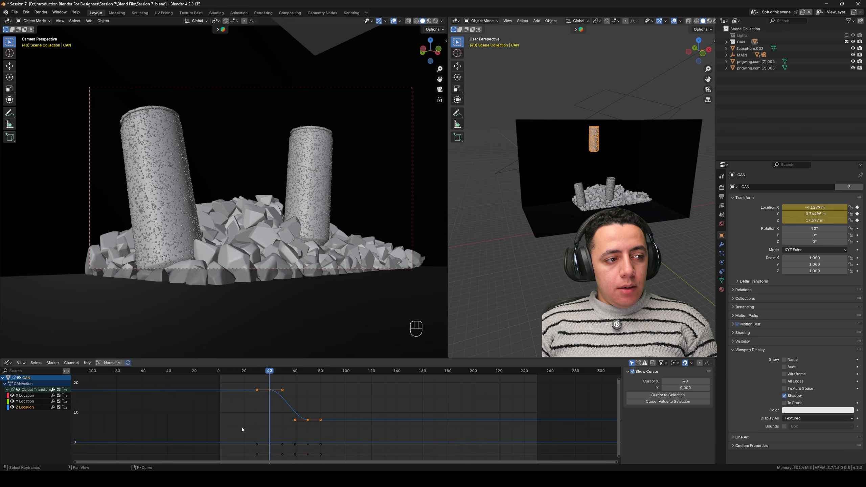
{"action": "left_click_drag", "start_coordinate": [242, 430], "coordinate": [342, 462]}
{"action": "left_click_drag", "start_coordinate": [254, 377], "coordinate": [341, 429]}
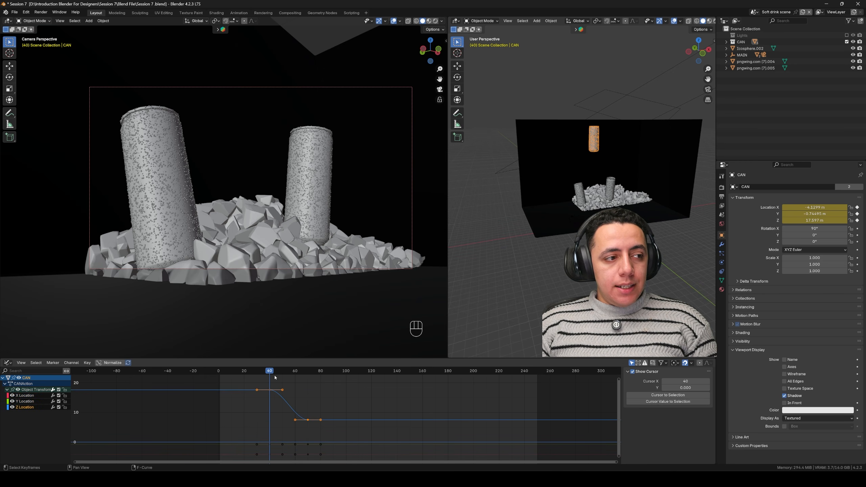
- Scrub the can's drop between frames 40 and 70 to compare its motion with the Z Location curve
{"action": "key", "text": "space"}
{"action": "key", "text": "Escape"}
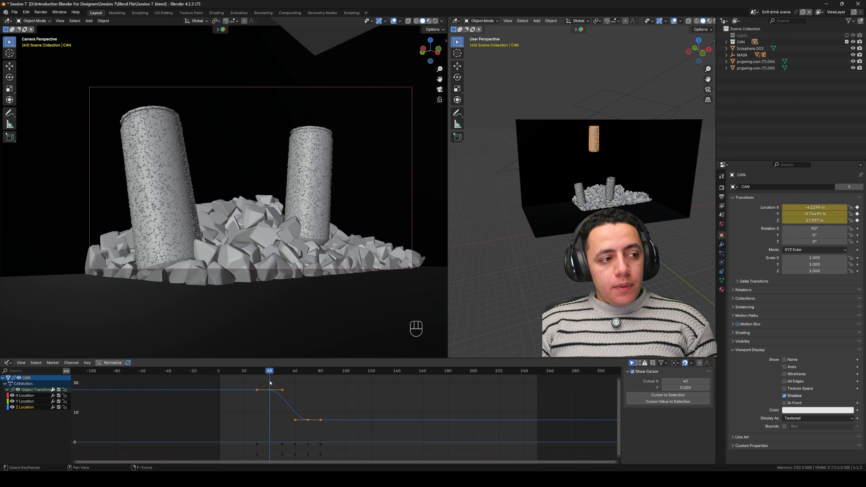
{"action": "left_click_drag", "start_coordinate": [270, 383], "coordinate": [309, 394]}
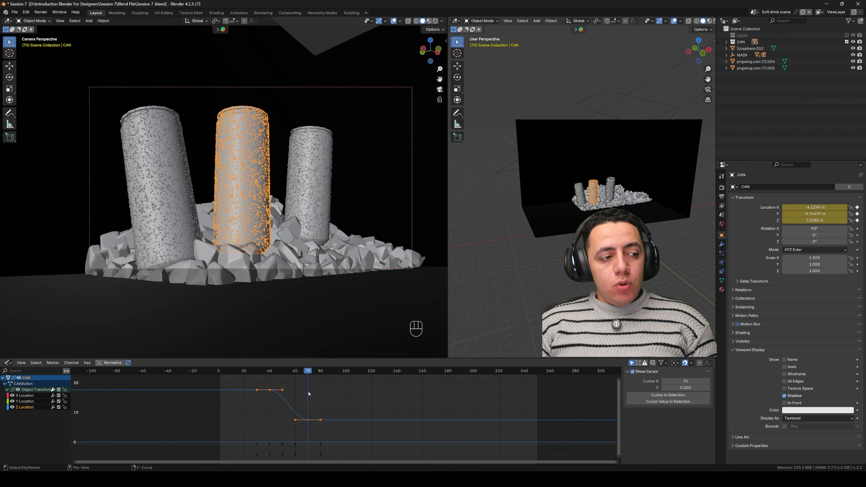
{"action": "left_click", "coordinate": [270, 375]}
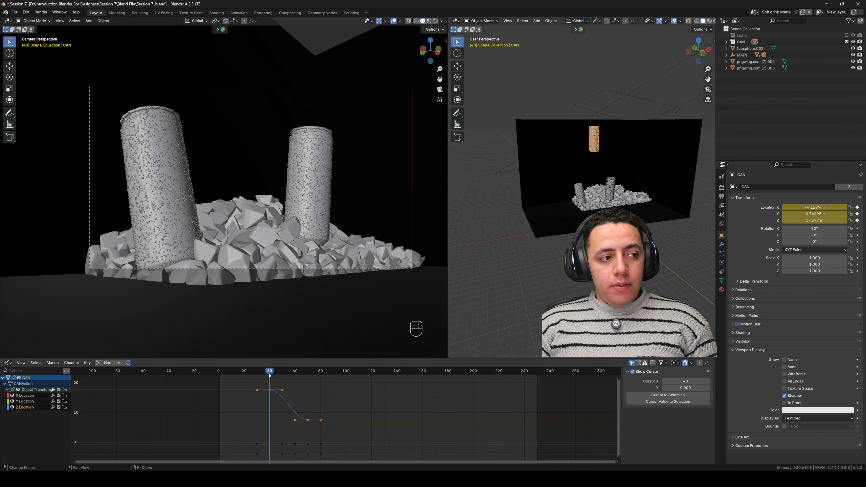
{"action": "left_click_drag", "start_coordinate": [272, 376], "coordinate": [308, 390]}
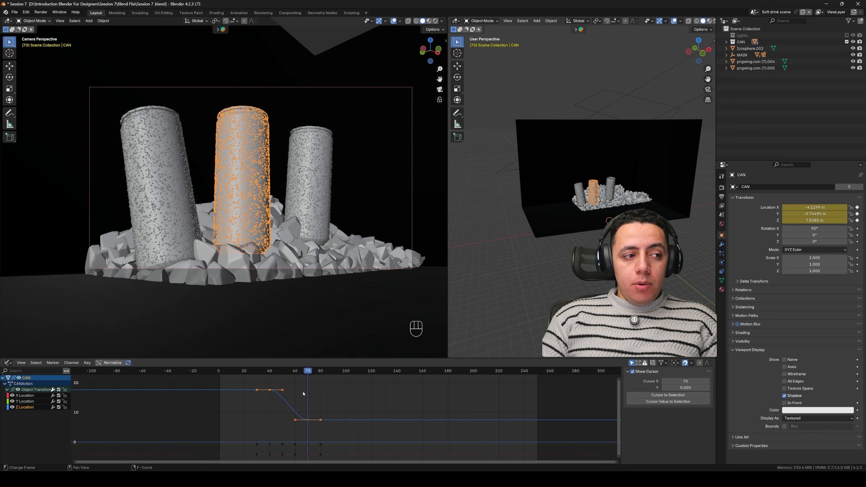
- Try Linear interpolation on the Z Location keyframes, compare it with the previous curve, play the drop, and undo the change
{"action": "key", "text": "t"}
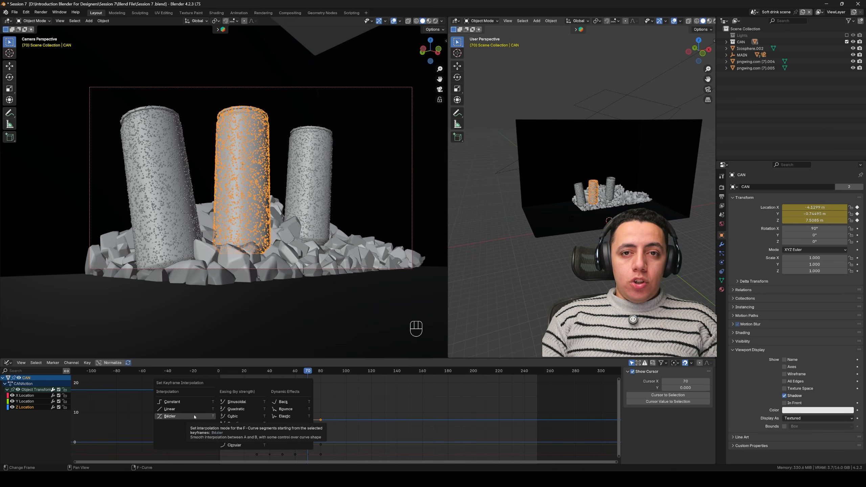
{"action": "left_click", "coordinate": [170, 408]}
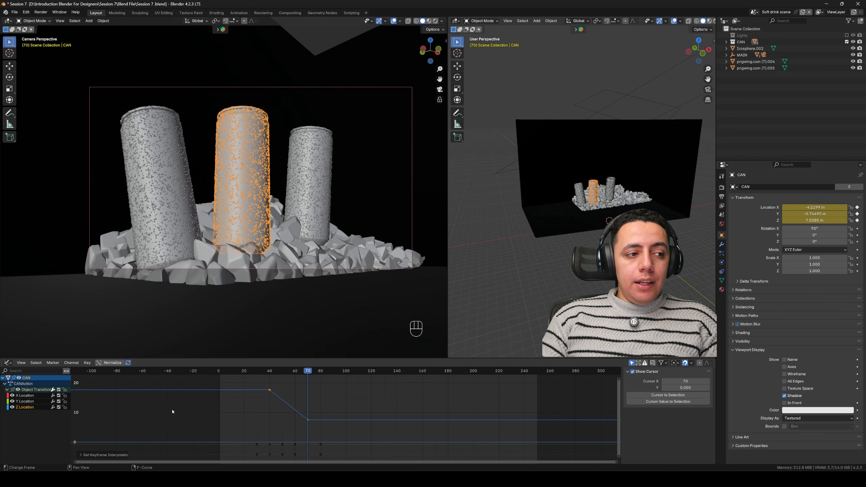
{"action": "key", "text": "ctrl+z"}
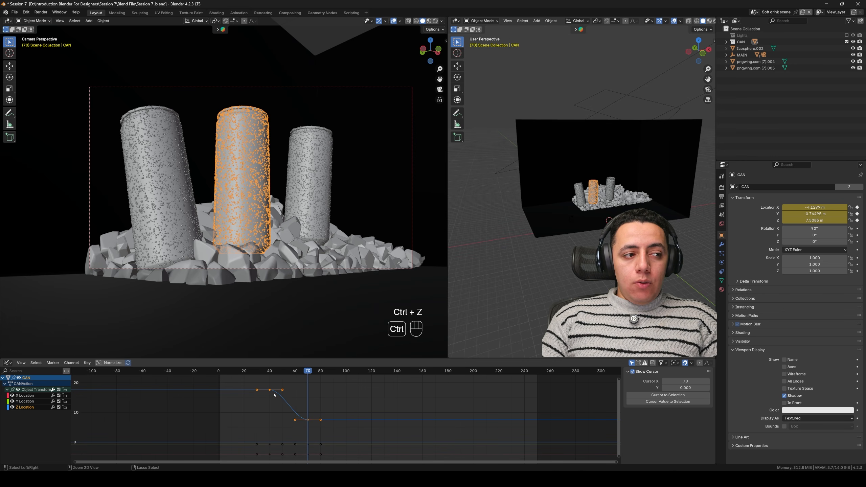
{"action": "key", "text": "ctrl+shift+z"}
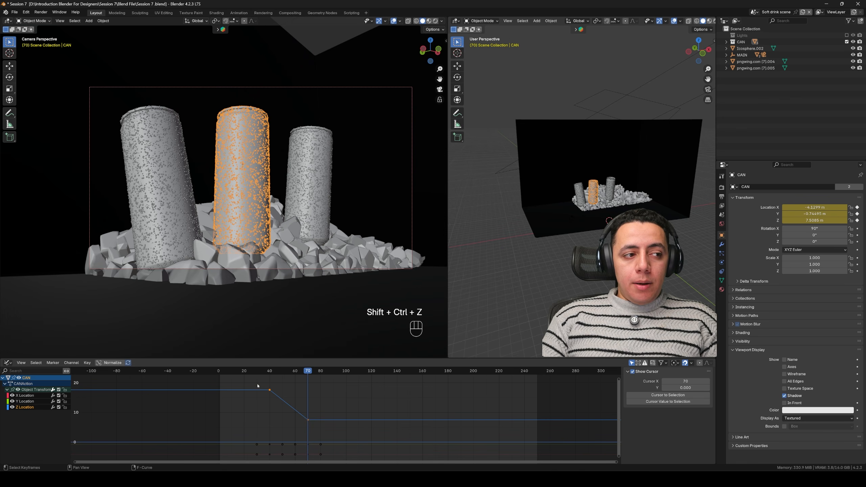
{"action": "left_click", "coordinate": [262, 371]}
{"action": "key", "text": "space"}
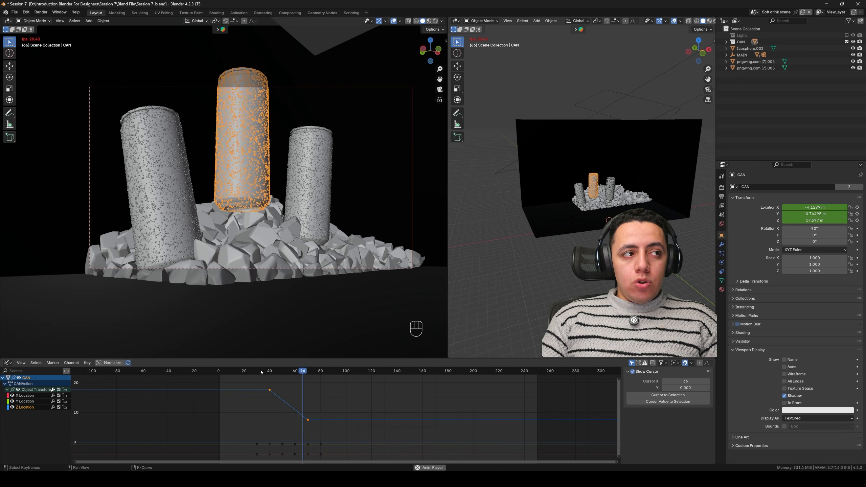
{"action": "key", "text": "space"}
{"action": "key", "text": "ctrl+z"}
{"action": "key", "text": "ctrl+z"}
- Play the drop from frame 33, set the selected Z Location keyframes to Bézier interpolation, and replay it
{"action": "left_click", "coordinate": [262, 373]}
{"action": "key", "text": "space"}
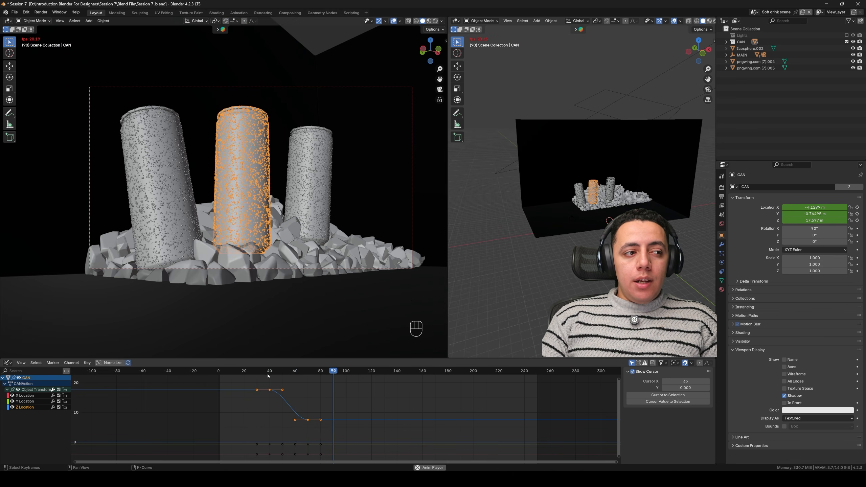
{"action": "key", "text": "space"}
{"action": "key", "text": "t"}
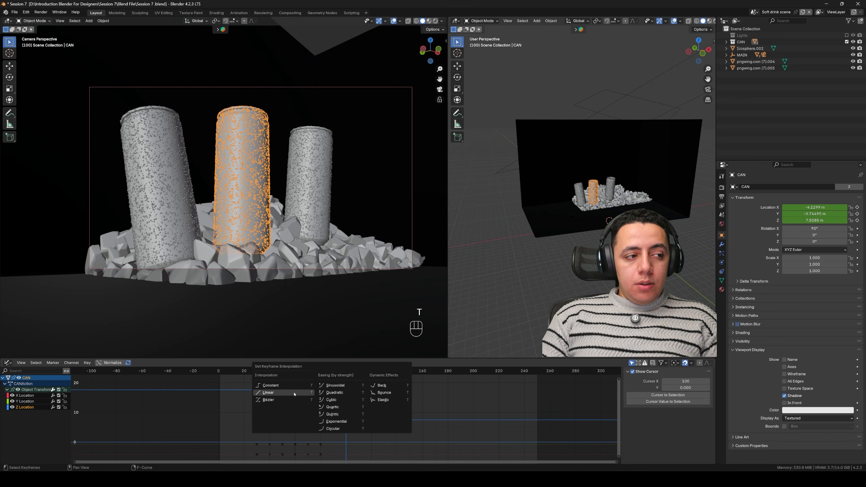
{"action": "left_click", "coordinate": [289, 400]}
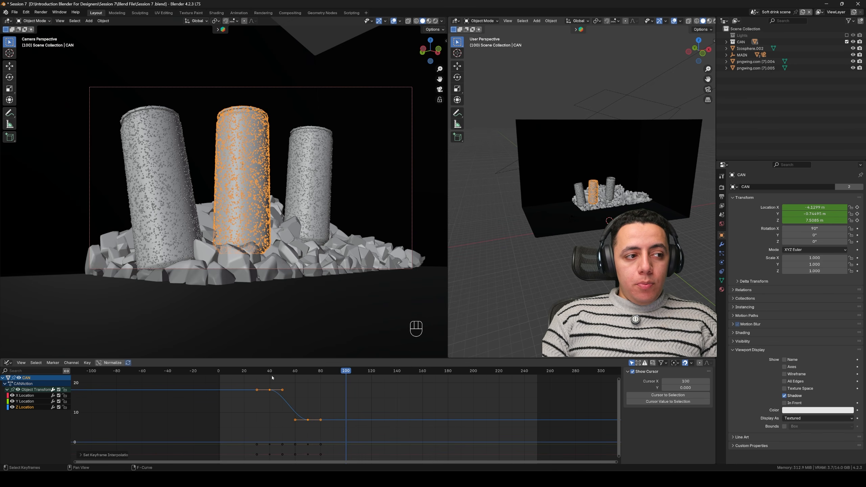
{"action": "key", "text": "space"}
{"action": "key", "text": "space"}
- Try Elastic interpolation on the Z Location keyframes, play the drop, and undo the change
{"action": "key", "text": "t"}
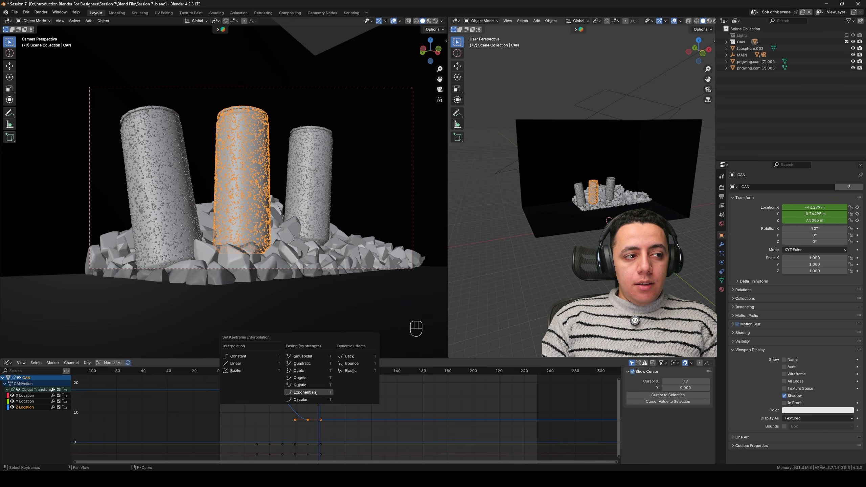
{"action": "left_click", "coordinate": [350, 370]}
{"action": "key", "text": "space"}
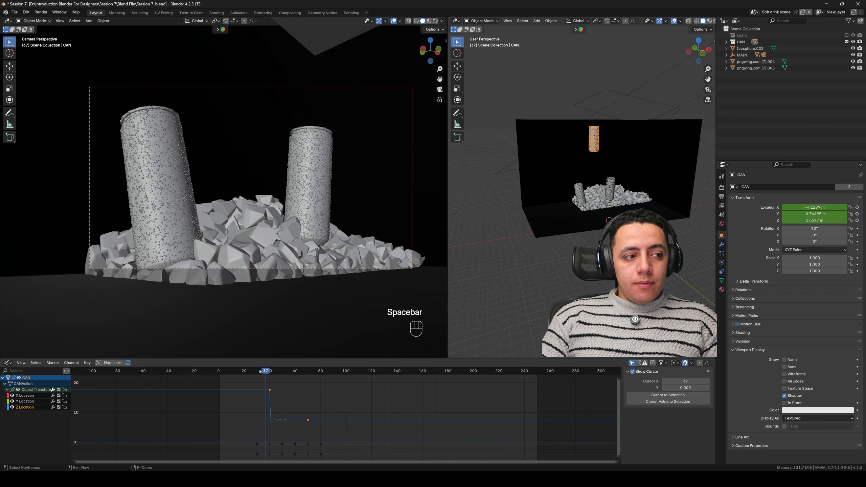
{"action": "key", "text": "space"}
{"action": "key", "text": "space"}
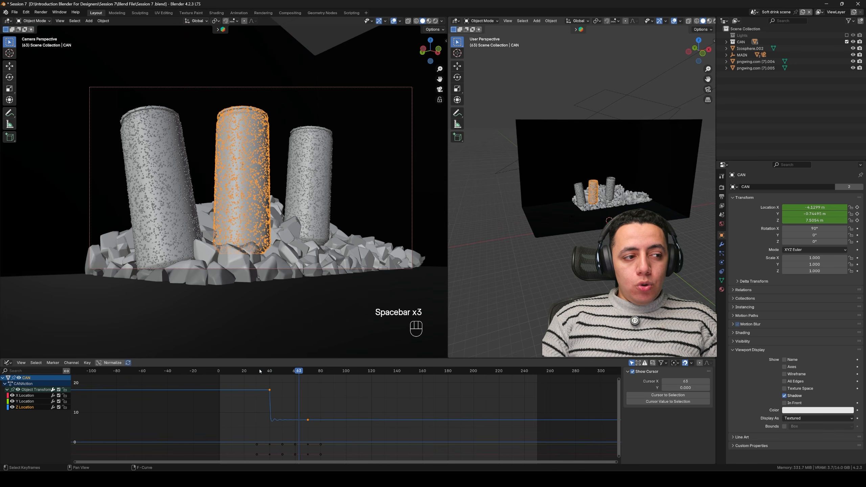
{"action": "key", "text": "ctrl+z"}
{"action": "key", "text": "ctrl+z"}
- Apply Bounce interpolation to the Z Location keyframes and play the can's drop twice
{"action": "key", "text": "t"}
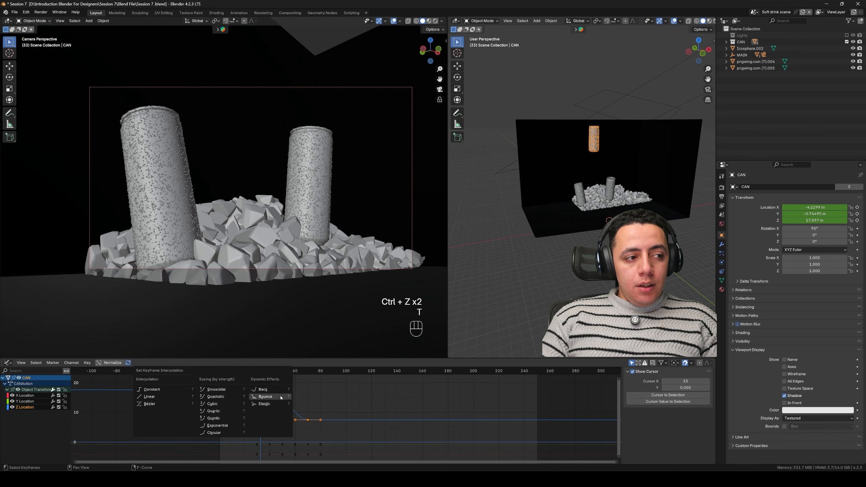
{"action": "left_click", "coordinate": [278, 397]}
{"action": "key", "text": "space"}
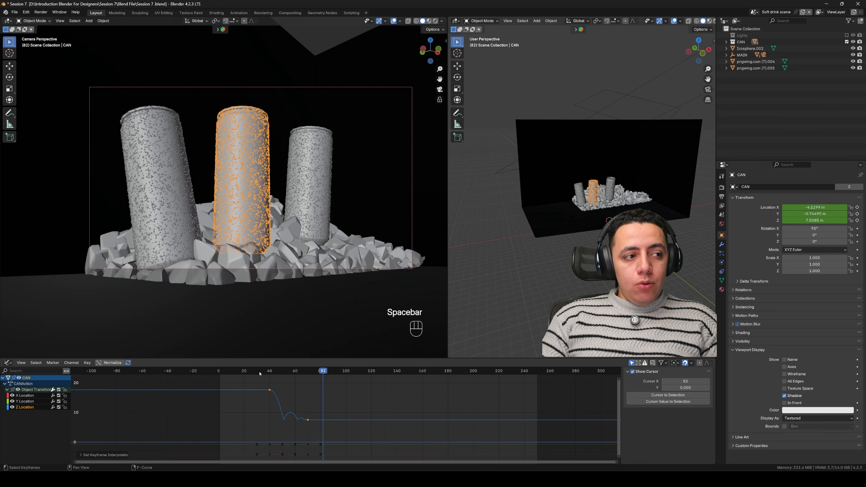
{"action": "key", "text": "space"}
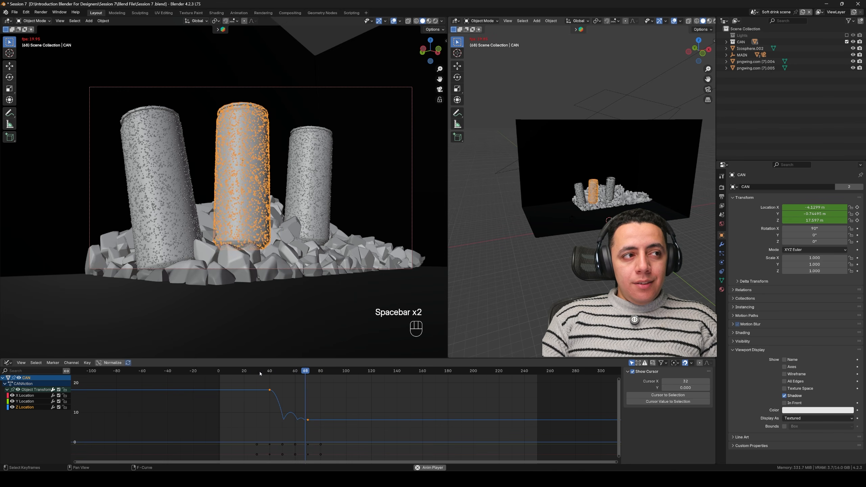
{"action": "key", "text": "space"}
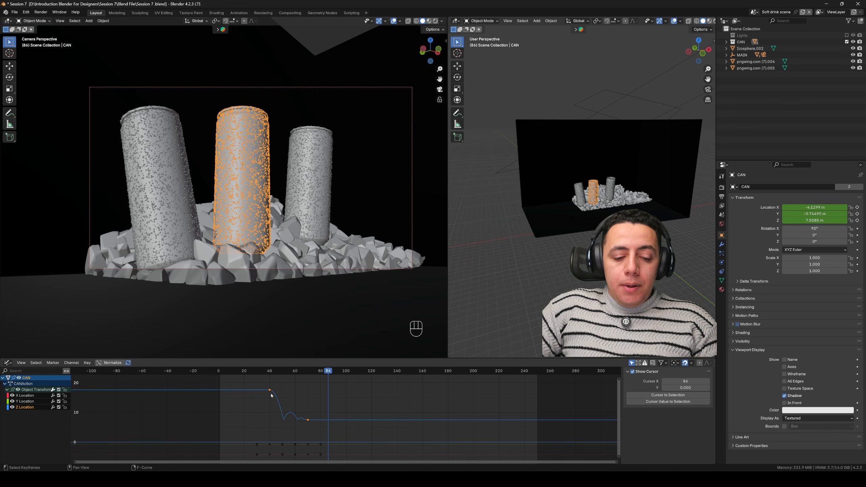
- Set the Z Location keyframes' interpolation to Back and play the can's drop from frame 33
{"action": "key", "text": "t"}
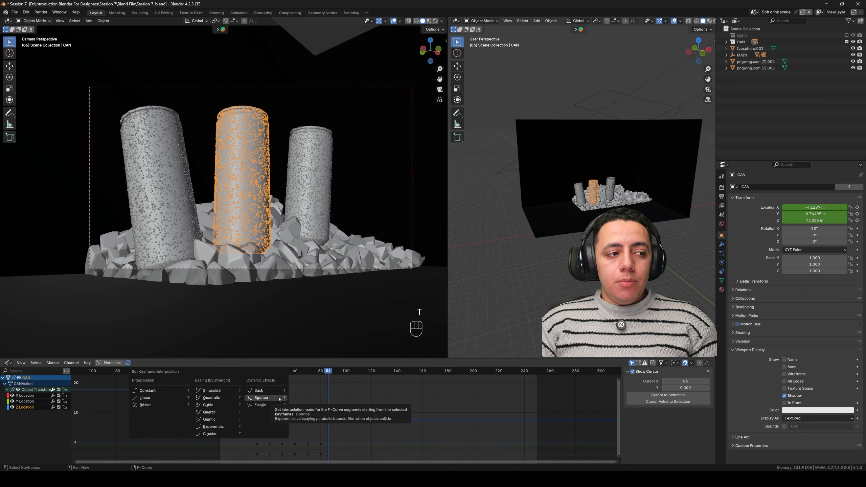
{"action": "left_click", "coordinate": [271, 393]}
{"action": "key", "text": "space"}
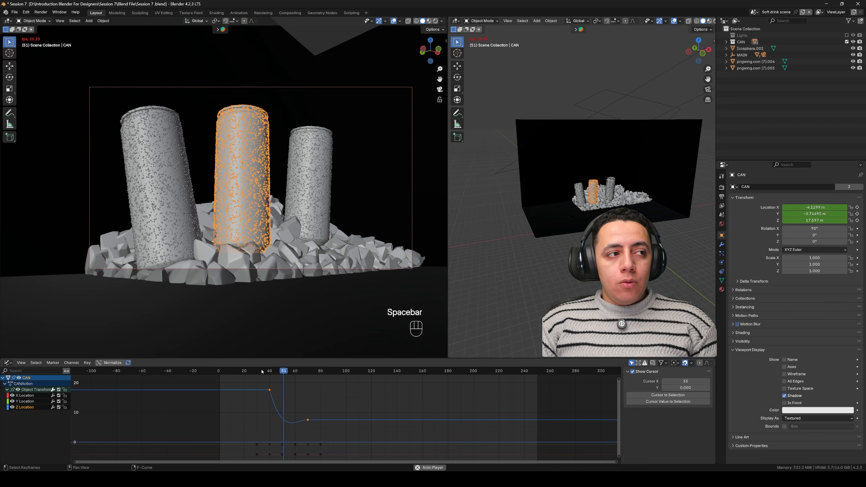
{"action": "key", "text": "space"}
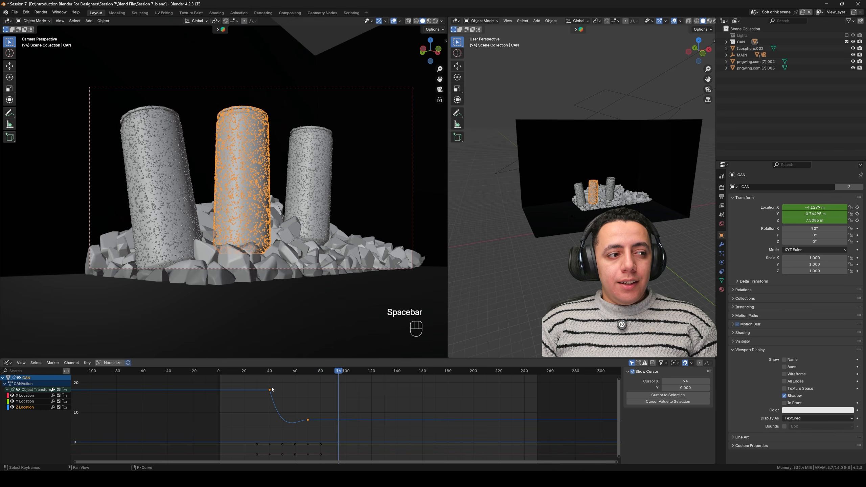
- Try an easing-by-strength interpolation on the Z Location keyframes, play the can's drop, and undo the change
{"action": "key", "text": "t"}
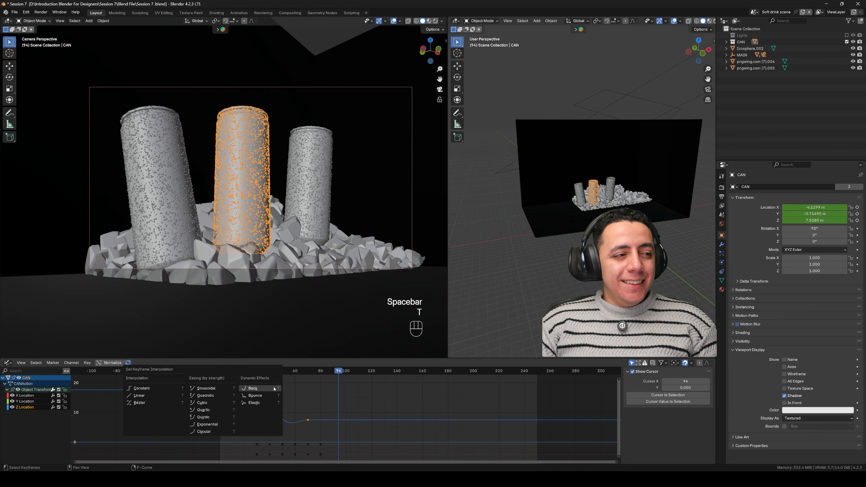
{"action": "left_click", "coordinate": [219, 427]}
{"action": "key", "text": "space"}
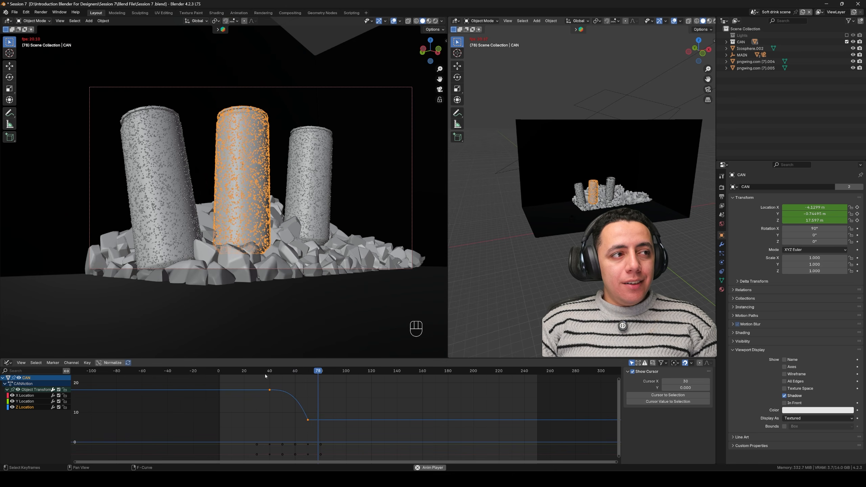
{"action": "key", "text": "space"}
{"action": "key", "text": "ctrl+z"}
{"action": "key", "text": "ctrl+z"}
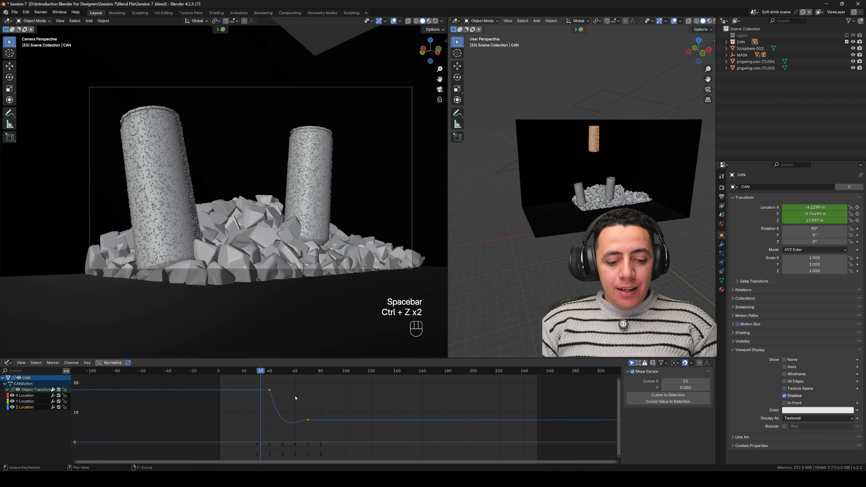
{"action": "key", "text": "ctrl+z"}
- Set the Z Location keyframes to Bézier interpolation and select the left handle of the landing keyframe at frame 70
{"action": "key", "text": "t"}
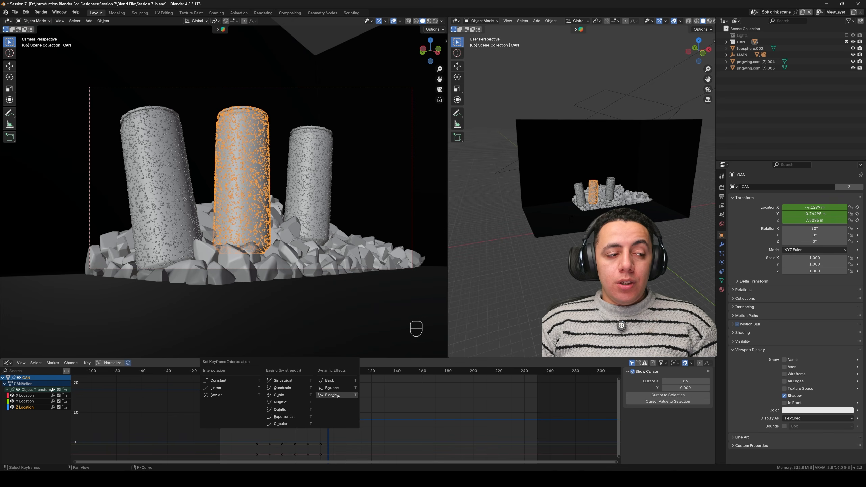
{"action": "left_click", "coordinate": [240, 397]}
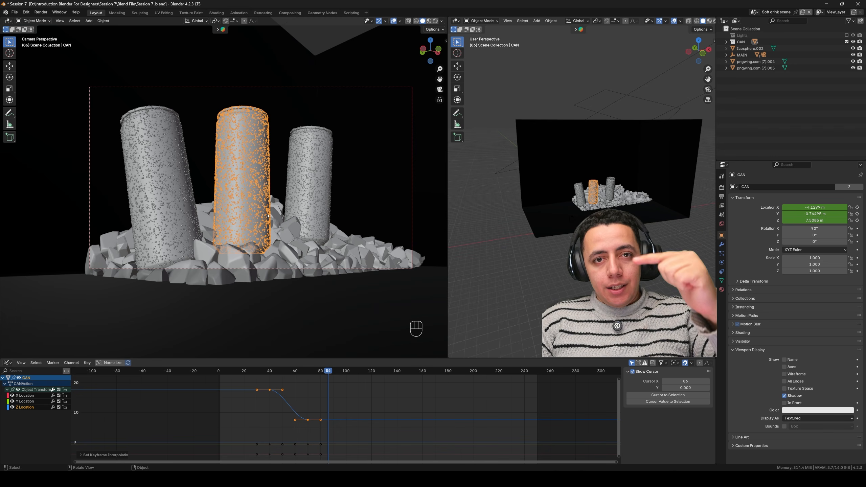
{"action": "left_click", "coordinate": [310, 430]}
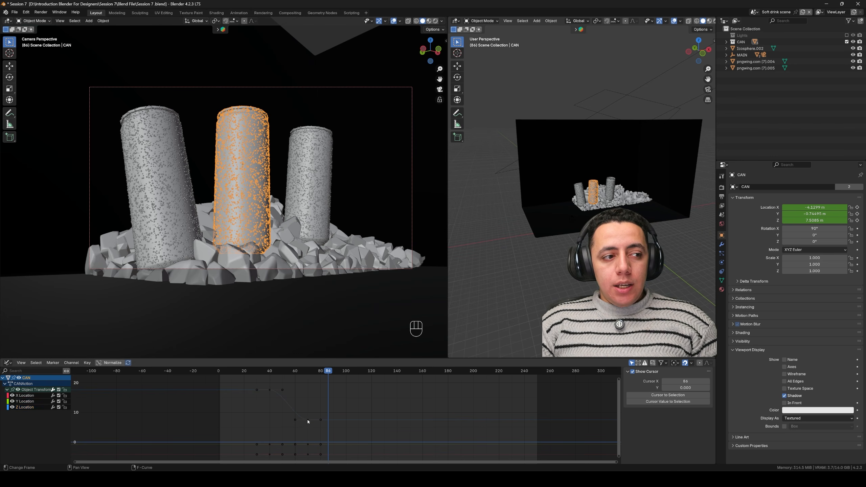
{"action": "left_click", "coordinate": [308, 420]}
{"action": "key", "text": "ctrl+z"}
{"action": "key", "text": "ctrl+z"}
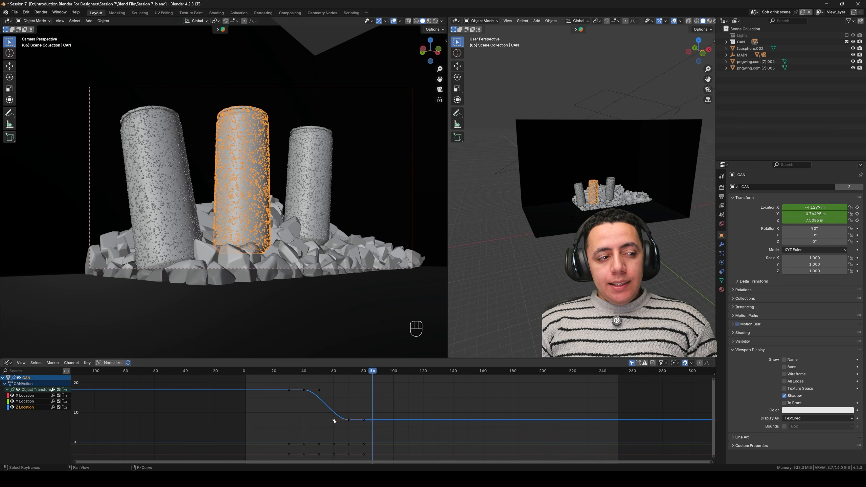
- Stretch the landing keyframe's left handle back to about frame 28 in two stages, playing the drop in between
{"action": "left_click_drag", "start_coordinate": [334, 420], "coordinate": [343, 424]}
{"action": "key", "text": "ctrl+z"}
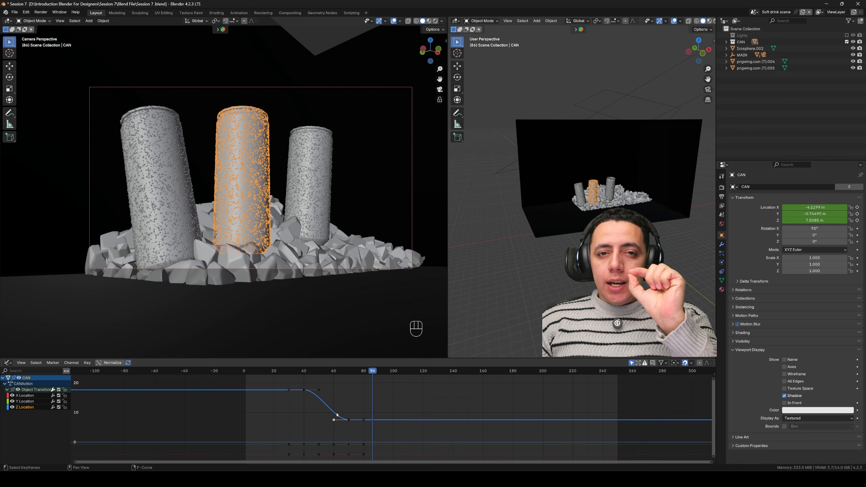
{"action": "left_click_drag", "start_coordinate": [334, 421], "coordinate": [308, 422]}
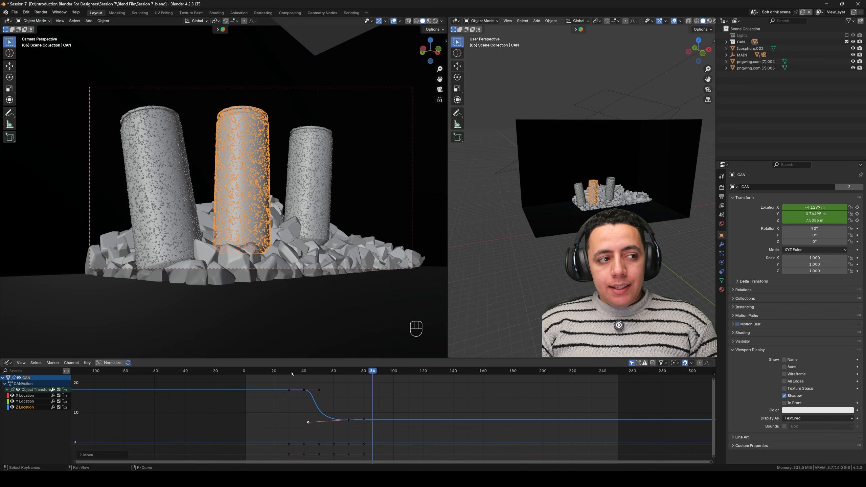
{"action": "key", "text": "space"}
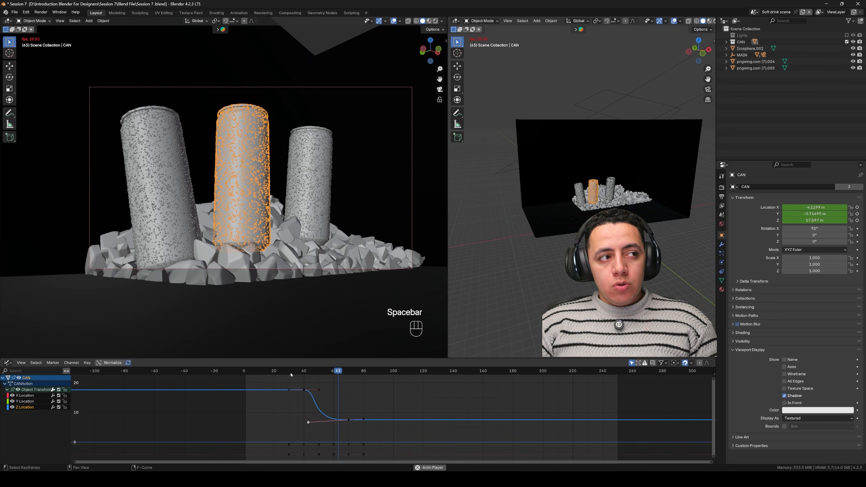
{"action": "key", "text": "space"}
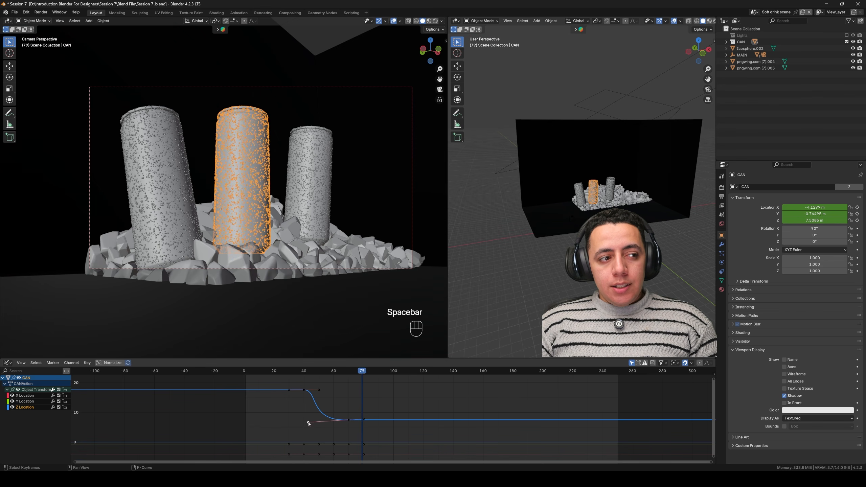
{"action": "left_click_drag", "start_coordinate": [308, 423], "coordinate": [286, 420]}
{"action": "key", "text": "ctrl+z"}
- Try shortening the right handle of the frame 40 keyframe to about frame 45, play the drop, and undo the change
{"action": "left_click_drag", "start_coordinate": [319, 389], "coordinate": [311, 390]}
{"action": "left_click", "coordinate": [298, 372]}
{"action": "key", "text": "space"}
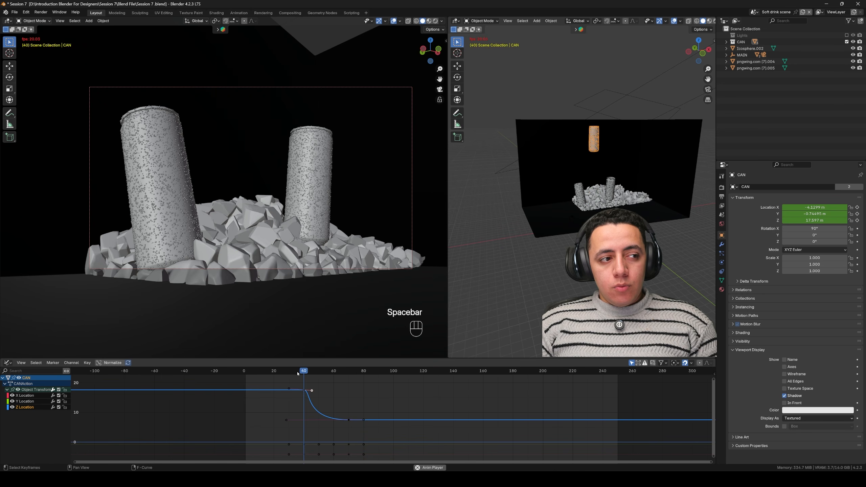
{"action": "left_click", "coordinate": [295, 371]}
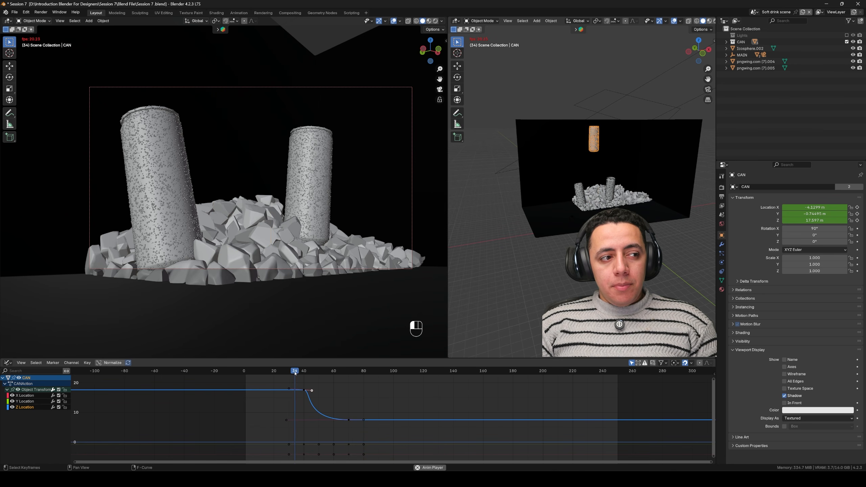
{"action": "key", "text": "space"}
{"action": "key", "text": "space"}
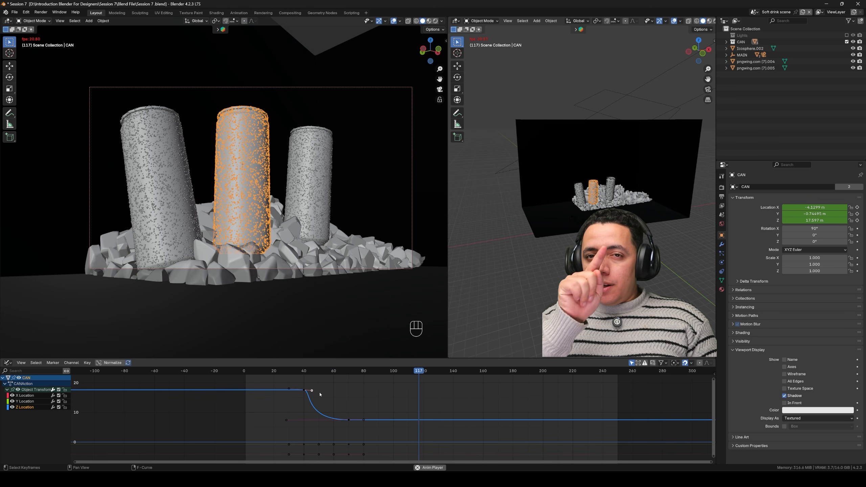
{"action": "key", "text": "space"}
{"action": "key", "text": "ctrl+z"}
{"action": "key", "text": "ctrl+z"}
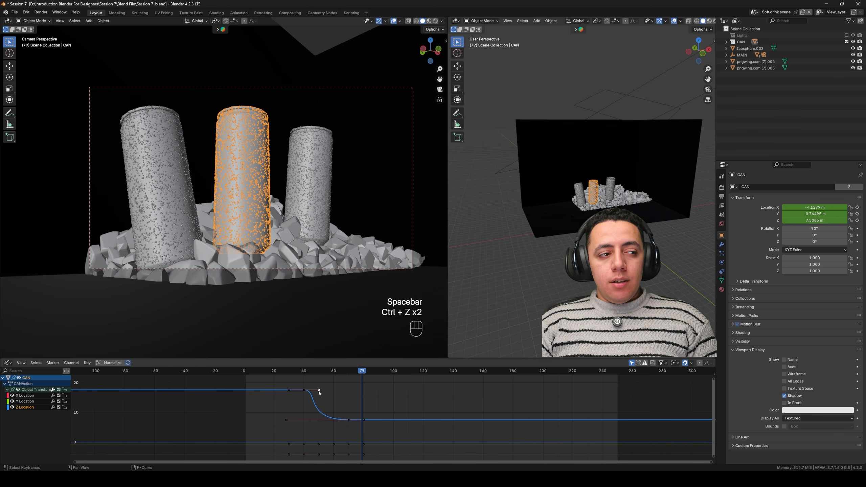
- Try a slow start with an abrupt landing by moving the handles to about frames 76 and 64, and play the drop from another angle
{"action": "left_click_drag", "start_coordinate": [316, 392], "coordinate": [365, 390]}
{"action": "left_click_drag", "start_coordinate": [289, 419], "coordinate": [339, 419]}
{"action": "key", "text": "space"}
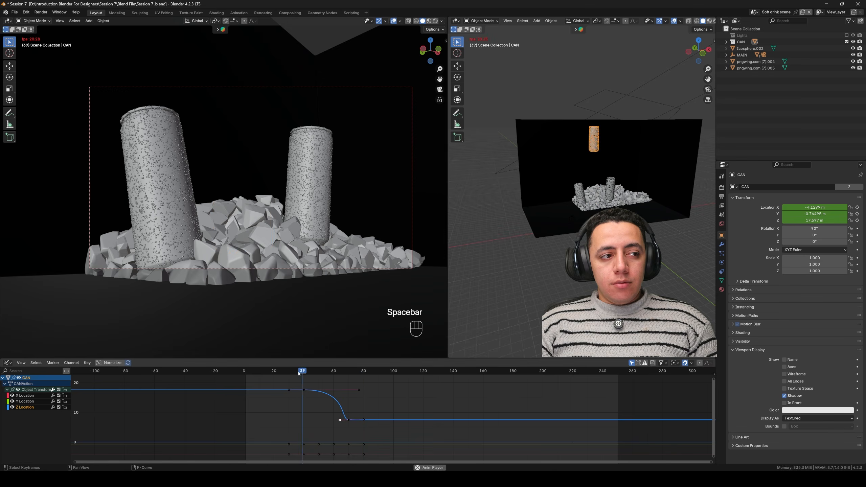
{"action": "key", "text": "space"}
{"action": "scroll", "coordinate": [279, 218], "scroll_direction": "down", "scroll_amount": 2}
{"action": "middle_click_drag", "start_coordinate": [280, 219], "coordinate": [250, 216]}
{"action": "key", "text": "space"}
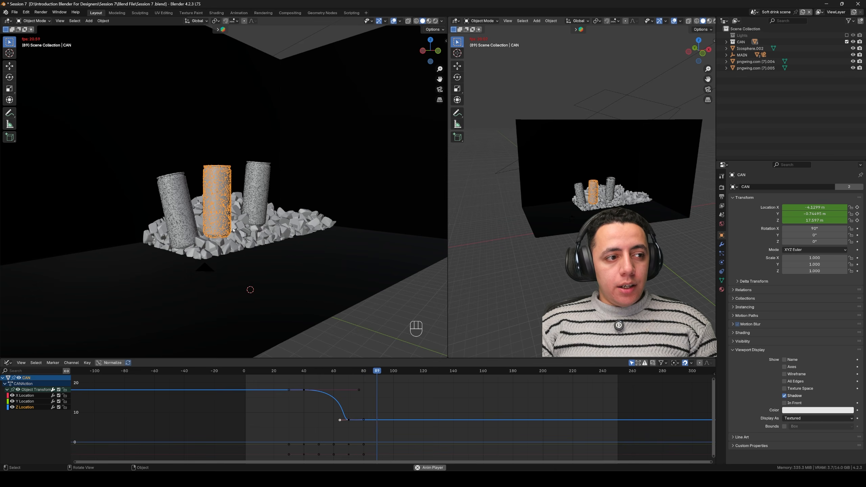
{"action": "key", "text": "space"}
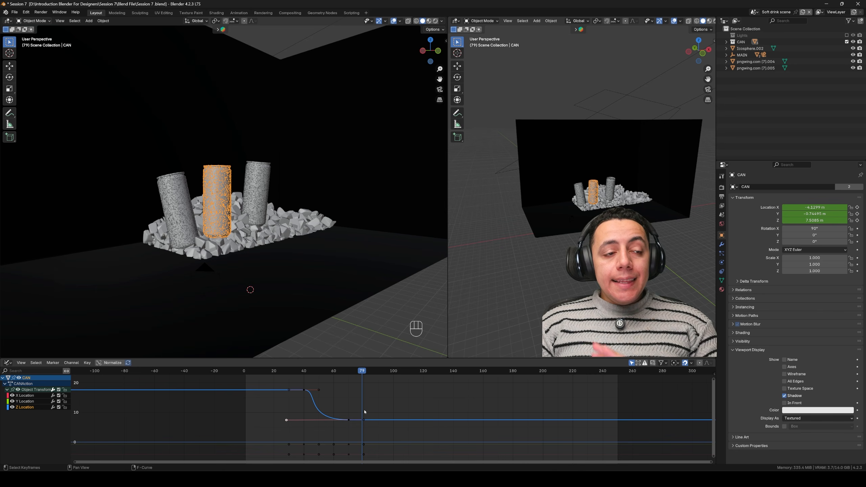
- Show the F-curve modifiers for the can's Z Location and make the Graph Editor slightly taller
{"action": "key", "text": "n"}
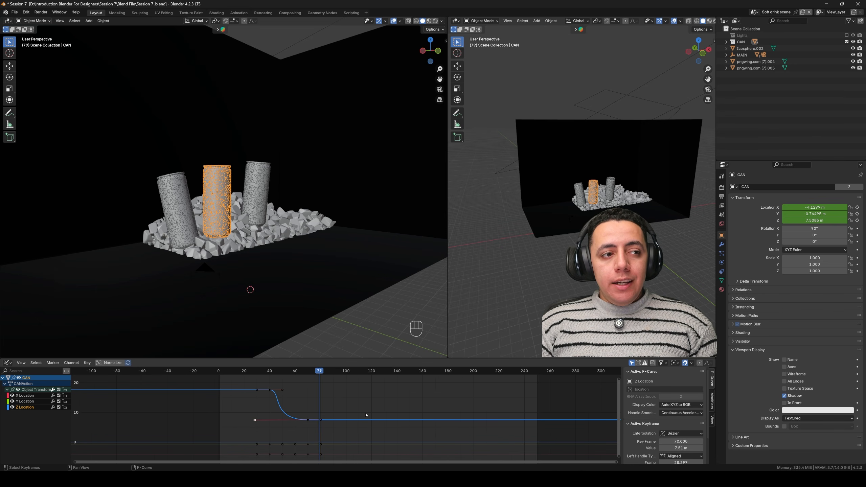
{"action": "key", "text": "n"}
{"action": "key", "text": "n"}
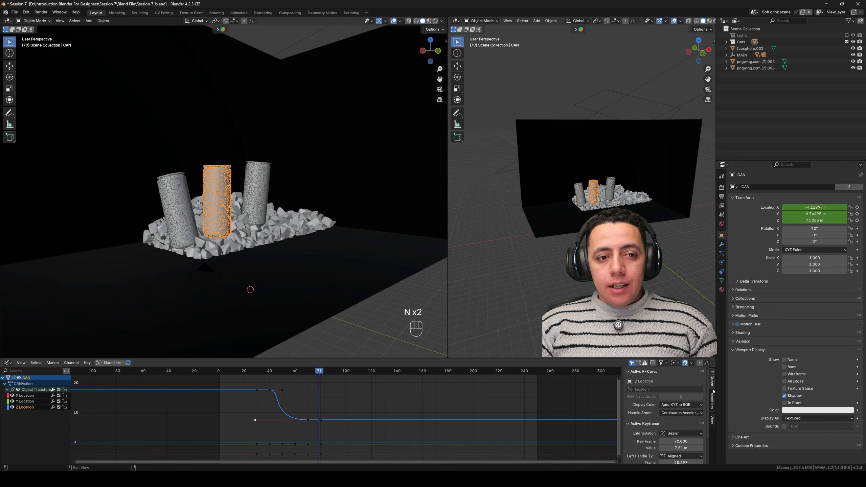
{"action": "left_click", "coordinate": [712, 399]}
{"action": "left_click", "coordinate": [609, 357]}
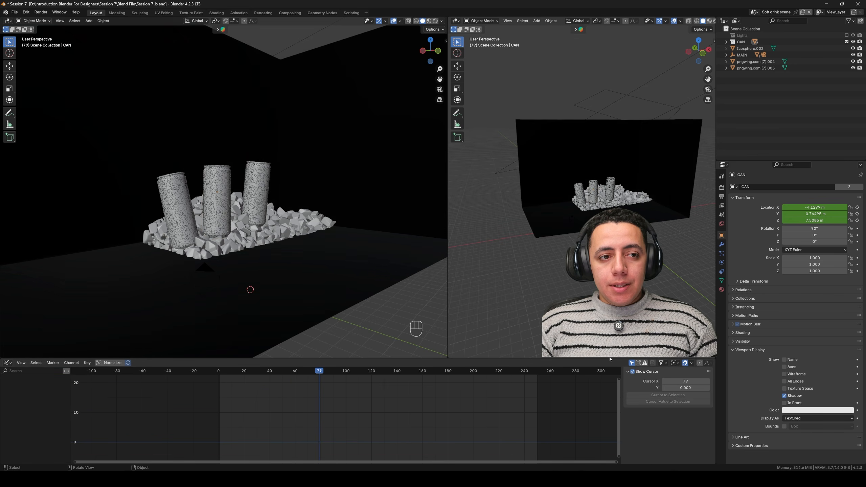
{"action": "key", "text": "ctrl+z"}
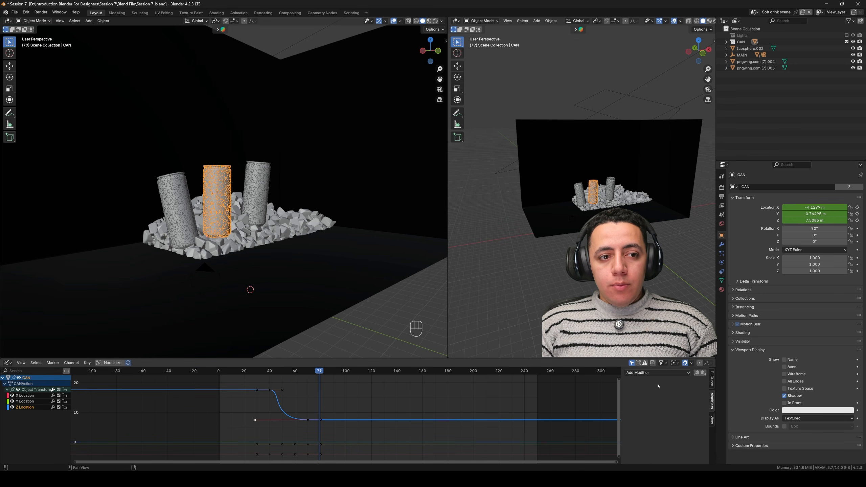
{"action": "left_click_drag", "start_coordinate": [611, 358], "coordinate": [611, 348]}
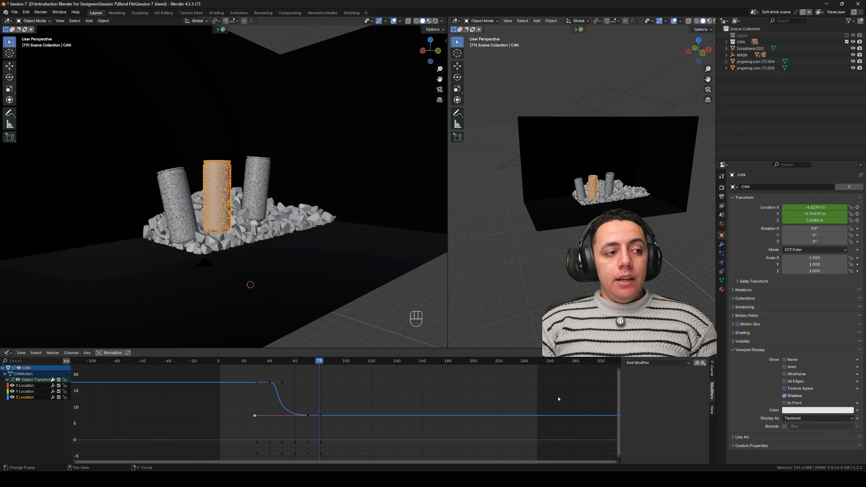
- Add a Noise modifier to the Z Location curve and play the animation from frame 36
{"action": "left_click", "coordinate": [652, 363]}
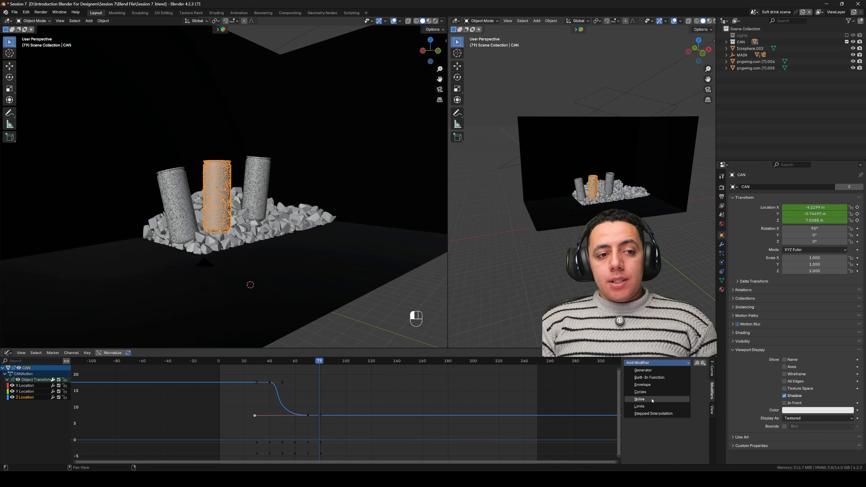
{"action": "left_click", "coordinate": [640, 399]}
{"action": "left_click_drag", "start_coordinate": [306, 362], "coordinate": [265, 362]}
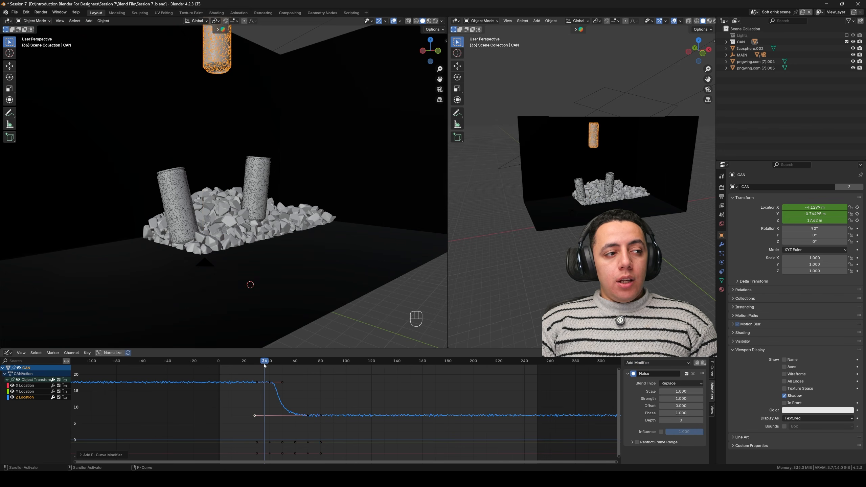
{"action": "key", "text": "space"}
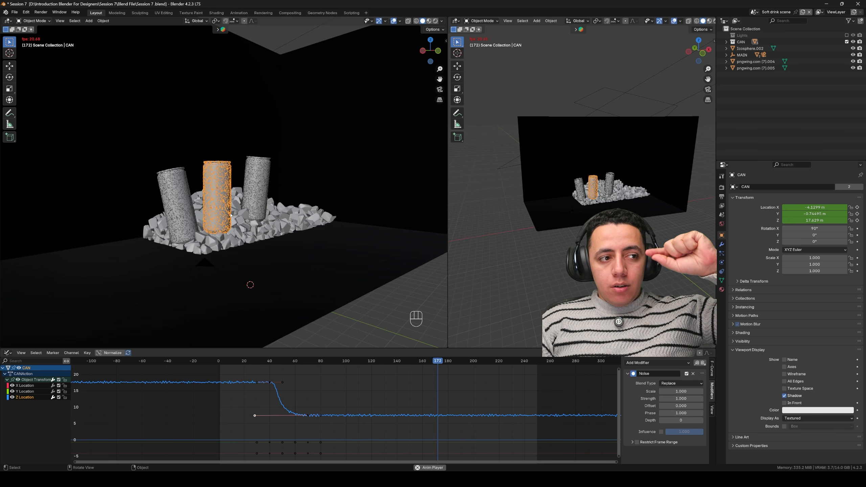
{"action": "key", "text": "space"}
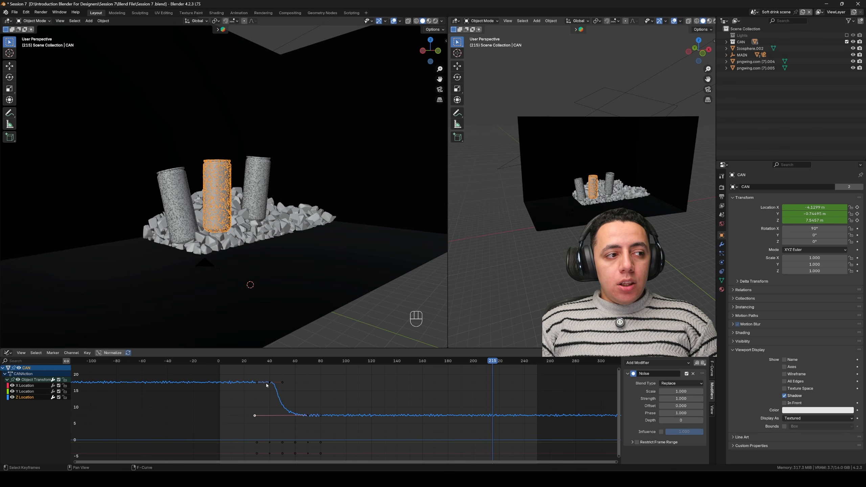
- Add a Noise modifier to both the X Location and Y Location curves of the can
{"action": "left_click", "coordinate": [28, 392]}
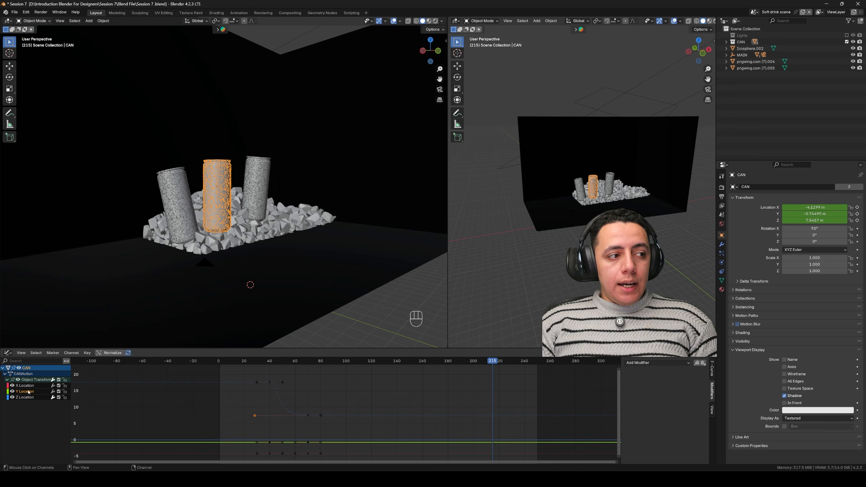
{"action": "left_click", "coordinate": [29, 387]}
{"action": "left_click", "coordinate": [658, 362]}
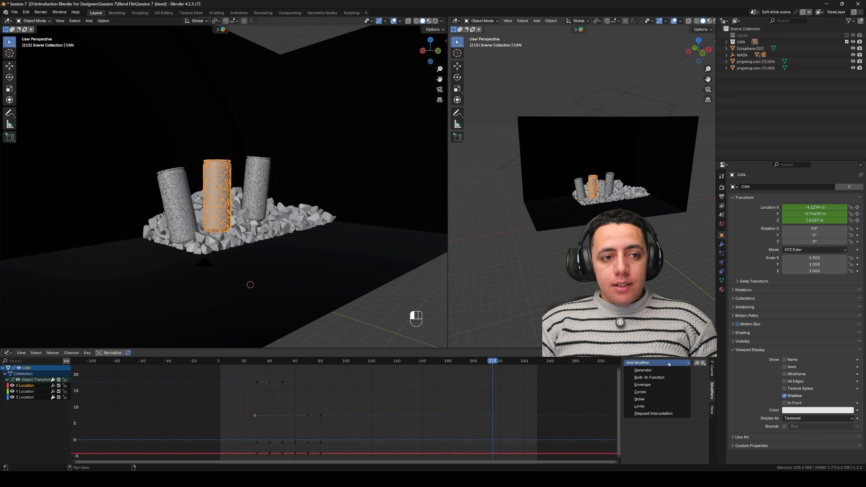
{"action": "left_click", "coordinate": [648, 401]}
{"action": "left_click", "coordinate": [25, 393]}
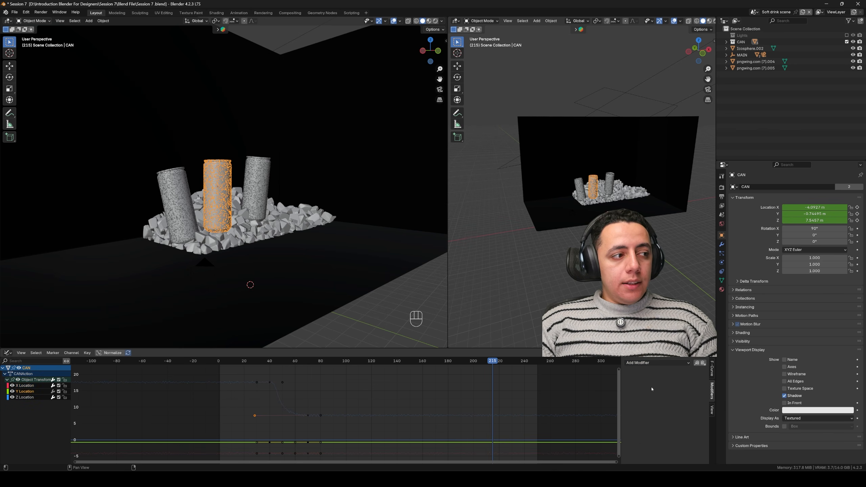
{"action": "left_click", "coordinate": [658, 363]}
{"action": "left_click", "coordinate": [648, 401]}
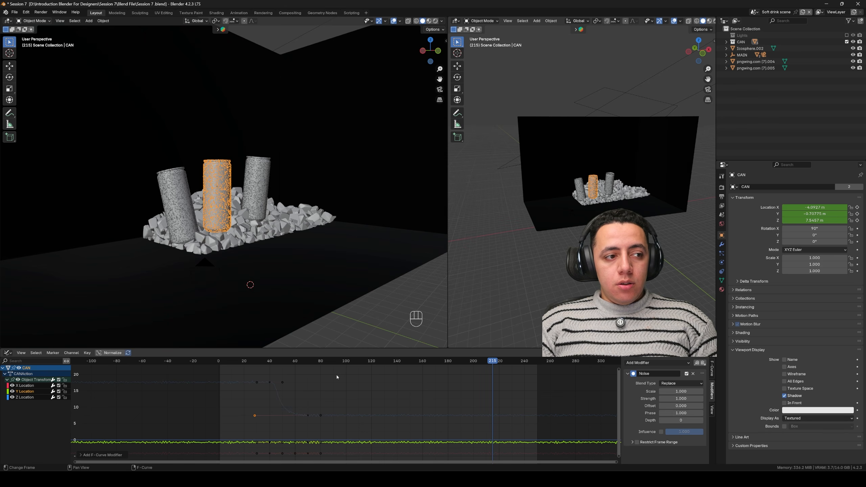
- Play the animation and examine the can's noise shake up close from different angles
{"action": "key", "text": "space"}
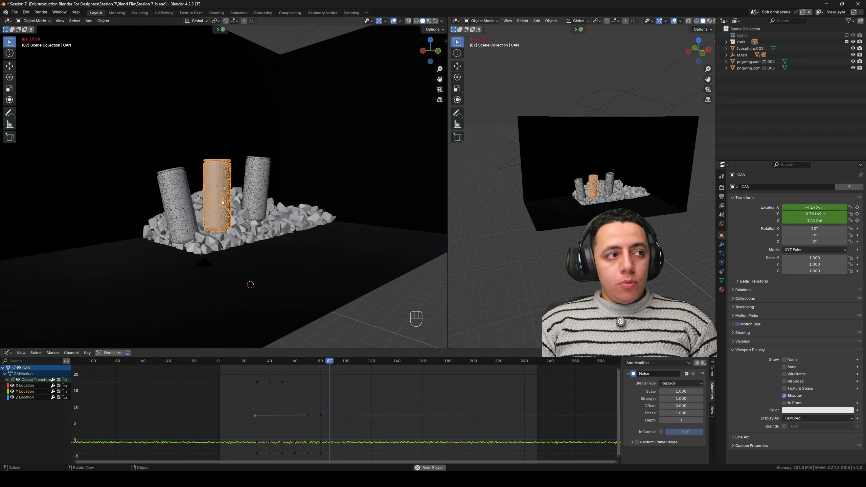
{"action": "scroll", "coordinate": [227, 204], "scroll_direction": "up", "scroll_amount": 5}
{"action": "key", "text": "space"}
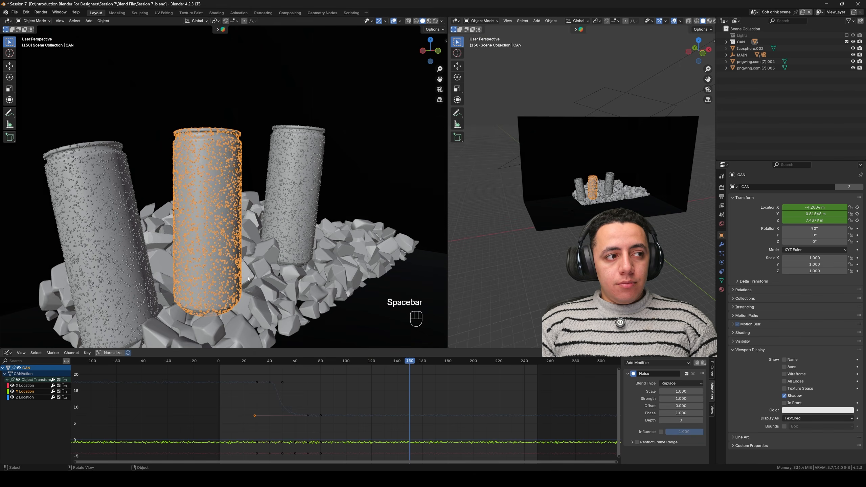
{"action": "middle_click_drag", "start_coordinate": [229, 266], "coordinate": [191, 272]}
{"action": "key", "text": "space"}
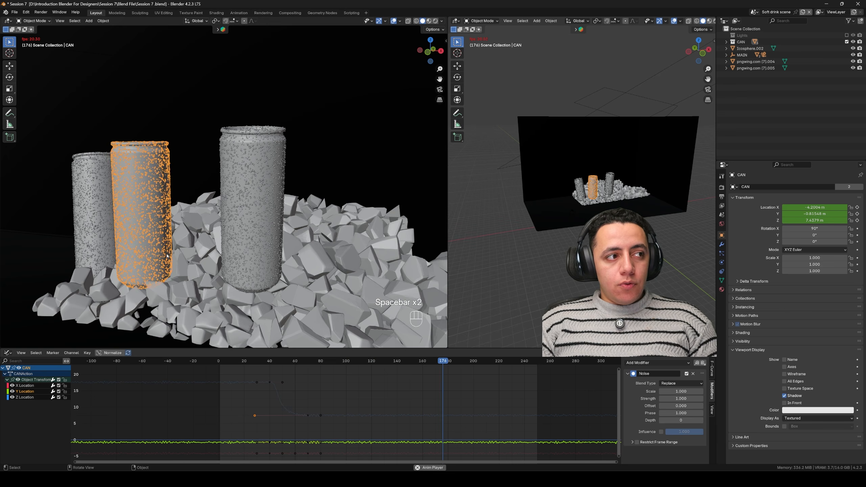
- Undo the Noise modifiers added to the can's X Location and Y Location curves
{"action": "key", "text": "ctrl+z"}
{"action": "key", "text": "ctrl+z"}
{"action": "key", "text": "ctrl+z"}
{"action": "key", "text": "ctrl+z"}
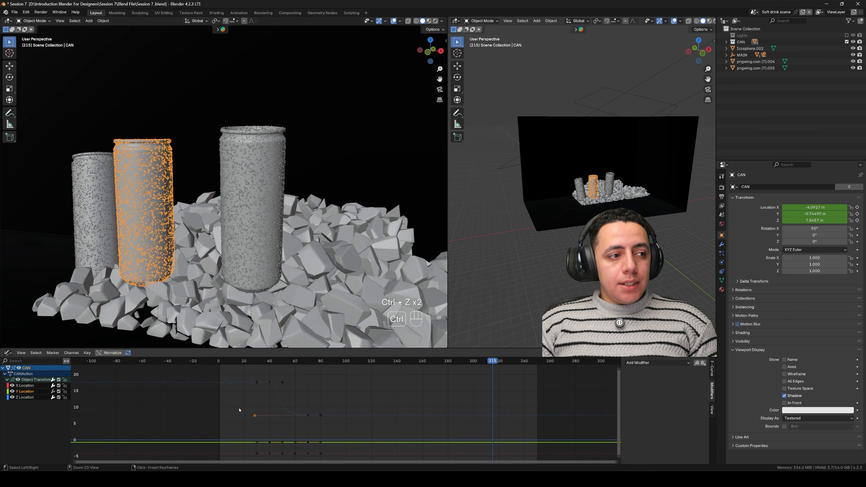
{"action": "key", "text": "ctrl+z"}
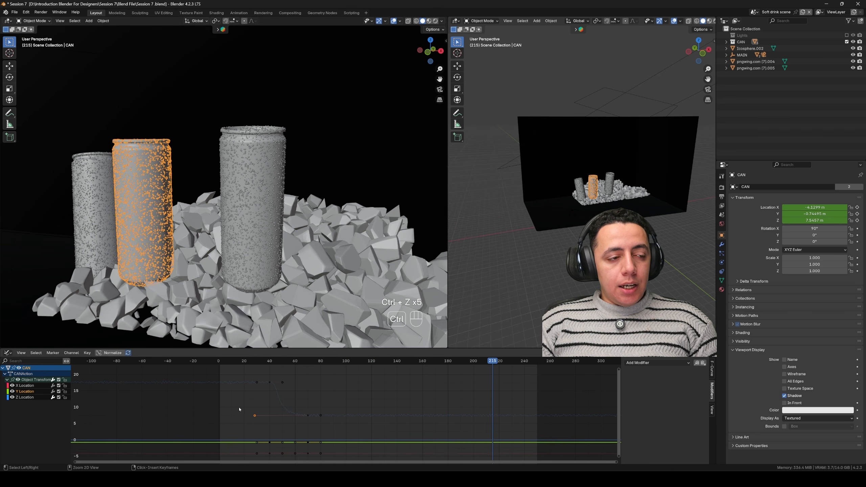
- Set the Z Location curve's Noise modifier to scale 4.7 and strength 0.8, checking the motion by playing from frame 40
{"action": "left_click", "coordinate": [402, 414]}
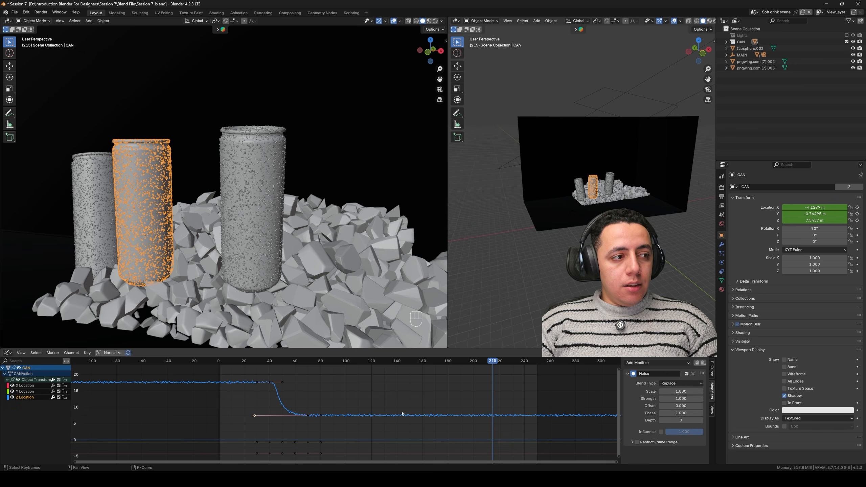
{"action": "mouse_move", "coordinate": [680, 391]}
{"action": "left_mouse_down"}
{"action": "mouse_move", "coordinate": [705, 392]}
{"action": "mouse_move", "coordinate": [681, 394]}
{"action": "left_mouse_up"}
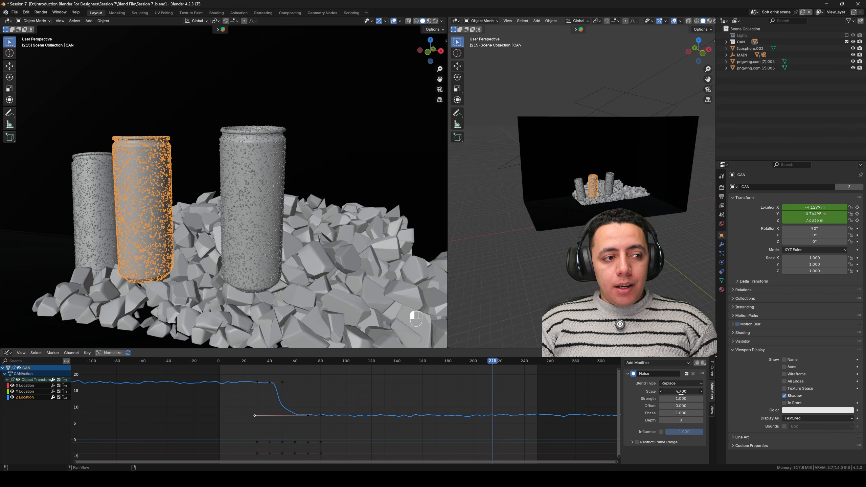
{"action": "left_click", "coordinate": [269, 362]}
{"action": "key", "text": "space"}
{"action": "middle_click_drag", "start_coordinate": [205, 252], "coordinate": [219, 263]}
{"action": "scroll", "coordinate": [207, 266], "scroll_direction": "up", "scroll_amount": 3}
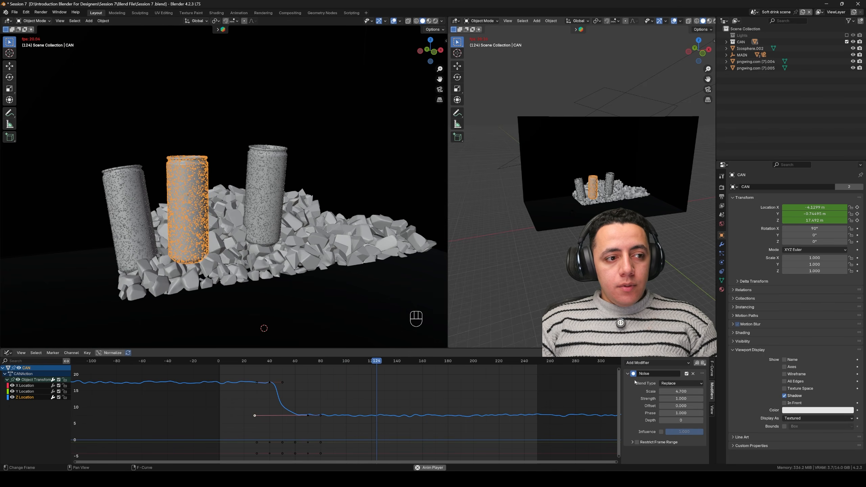
{"action": "left_click_drag", "start_coordinate": [679, 399], "coordinate": [658, 399]}
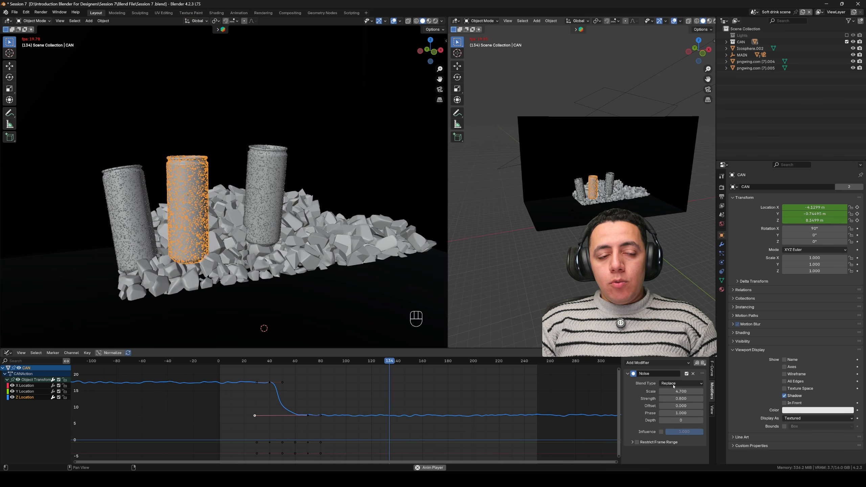
{"action": "key", "text": "space"}
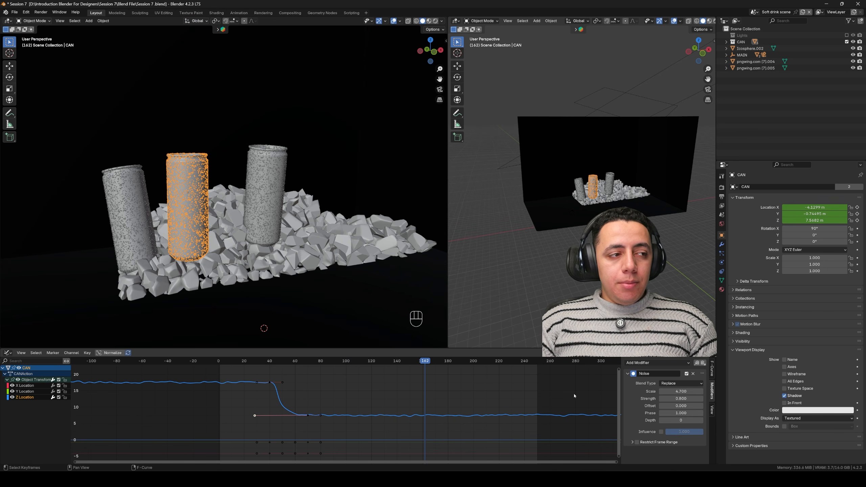
- Remove the Noise modifier from the can's Z Location curve and show the other available F-curve modifiers
{"action": "left_click", "coordinate": [693, 375]}
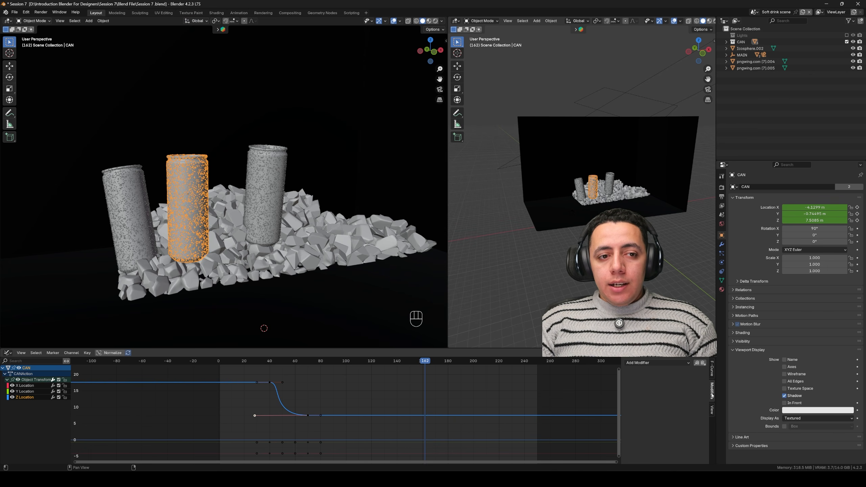
{"action": "left_click", "coordinate": [661, 363]}
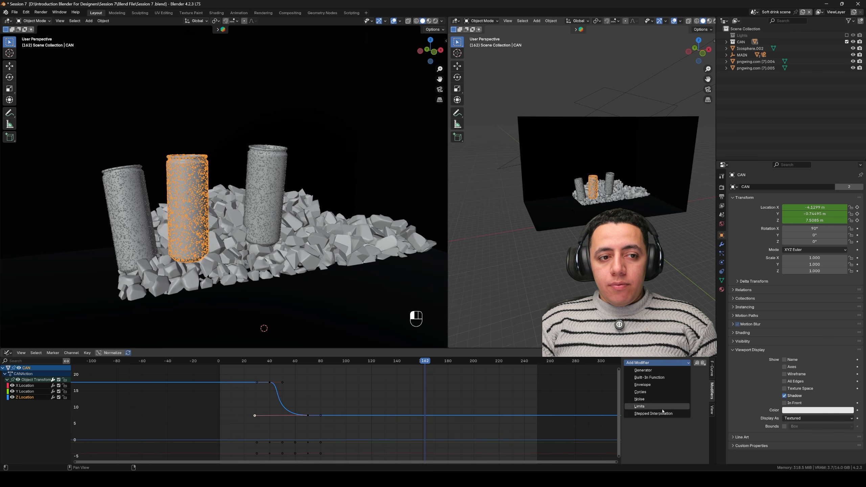
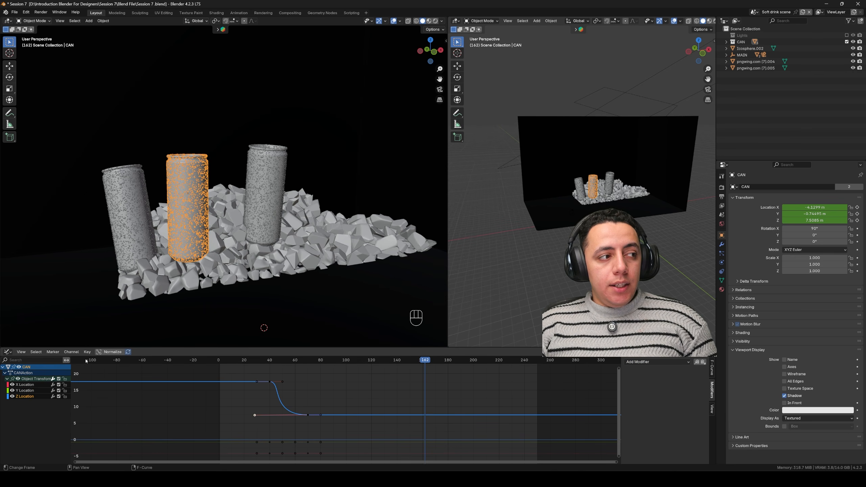
- Switch the Graph Editor back to the Timeline and hide its sidebar
{"action": "key", "text": "ctrl+Tab"}
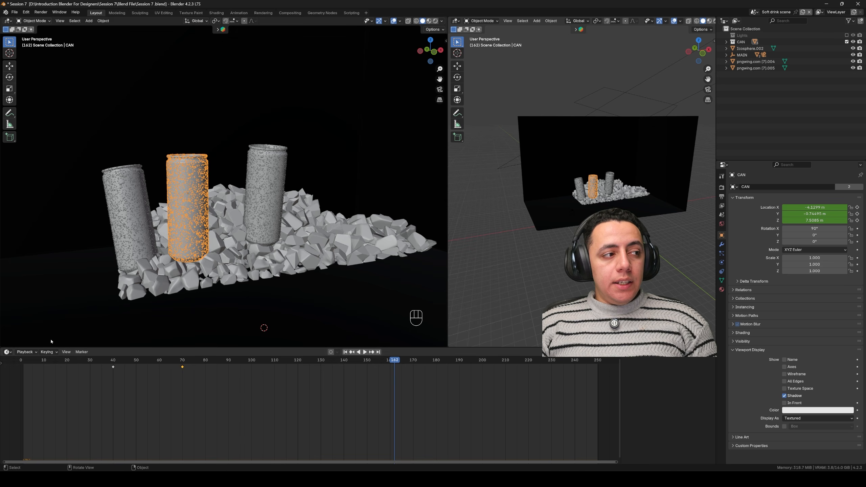
{"action": "key", "text": "n"}
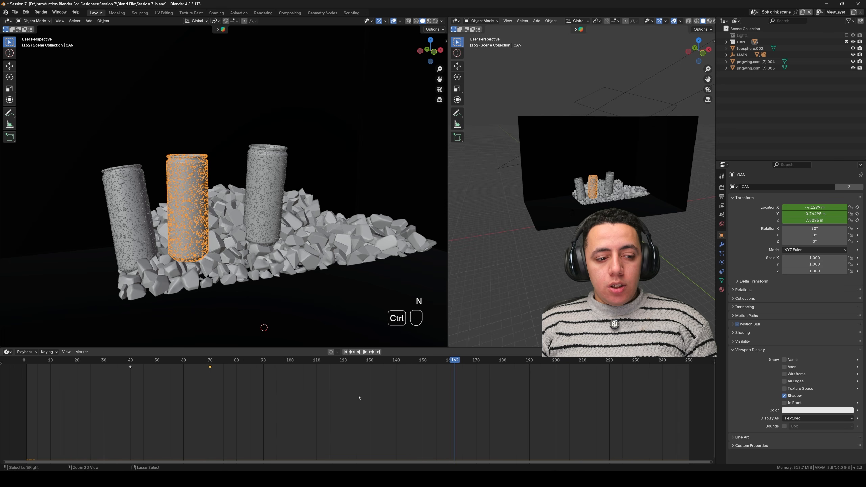
{"action": "key", "text": "ctrl+Tab"}
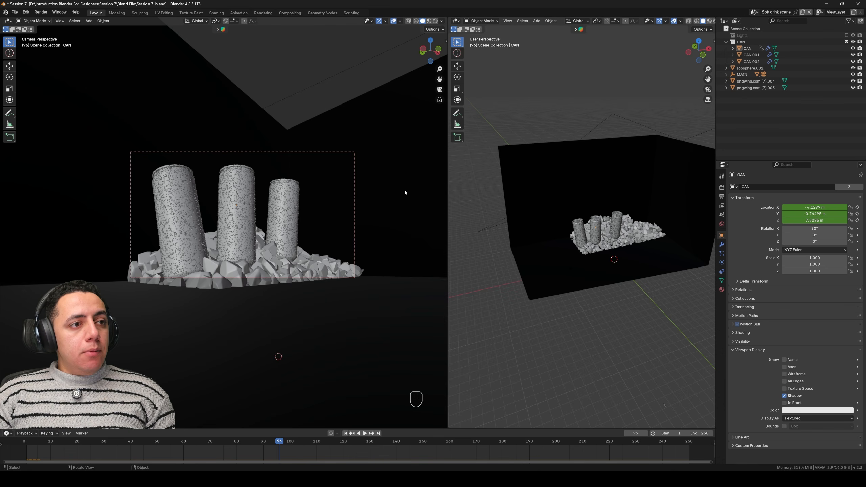
- Select the scene camera and enlarge its viewport display size to 3.6 m
{"action": "left_click", "coordinate": [351, 154]}
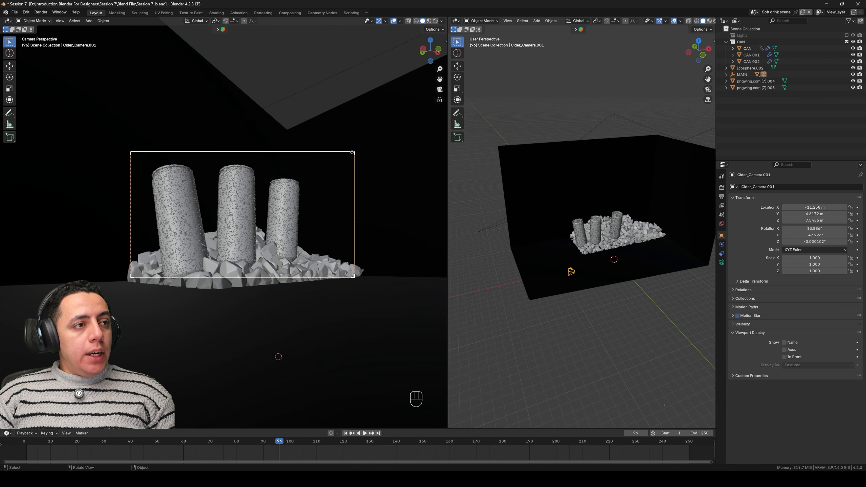
{"action": "key", "text": "KP_Decimal"}
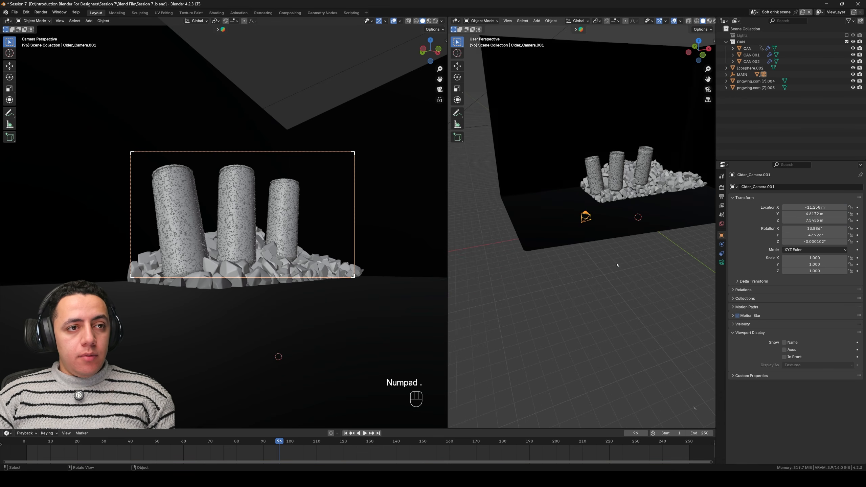
{"action": "left_click", "coordinate": [721, 262]}
{"action": "left_click", "coordinate": [733, 295]}
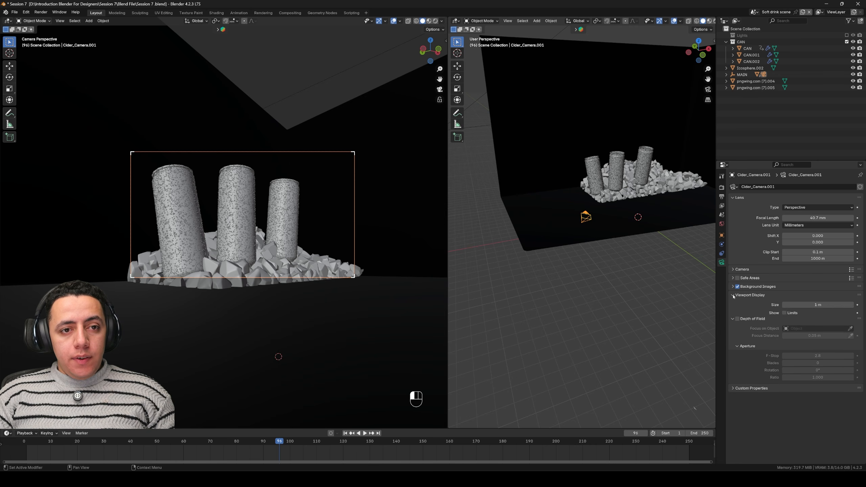
{"action": "left_click_drag", "start_coordinate": [818, 305], "coordinate": [854, 305]}
{"action": "left_click", "coordinate": [345, 433]}
{"action": "middle_click_drag", "start_coordinate": [593, 204], "coordinate": [610, 199]}
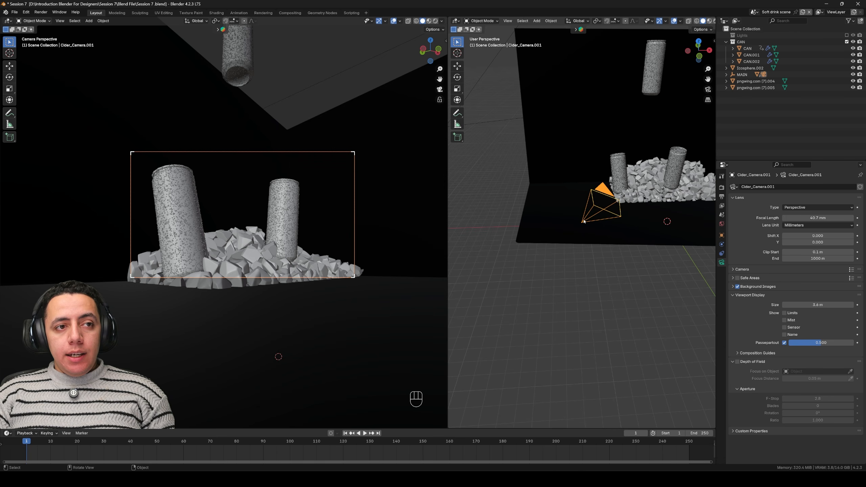
- Insert a Location keyframe for the camera's current position at frame 90
{"action": "left_click", "coordinate": [263, 442]}
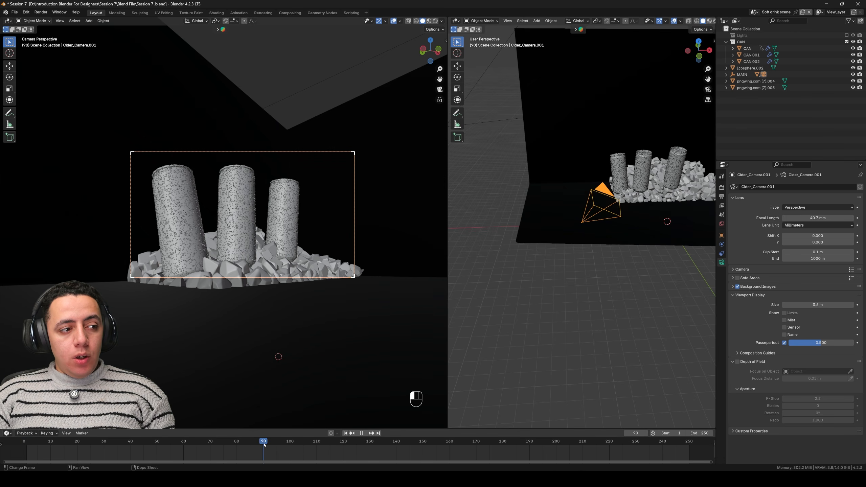
{"action": "key", "text": "ctrl+z"}
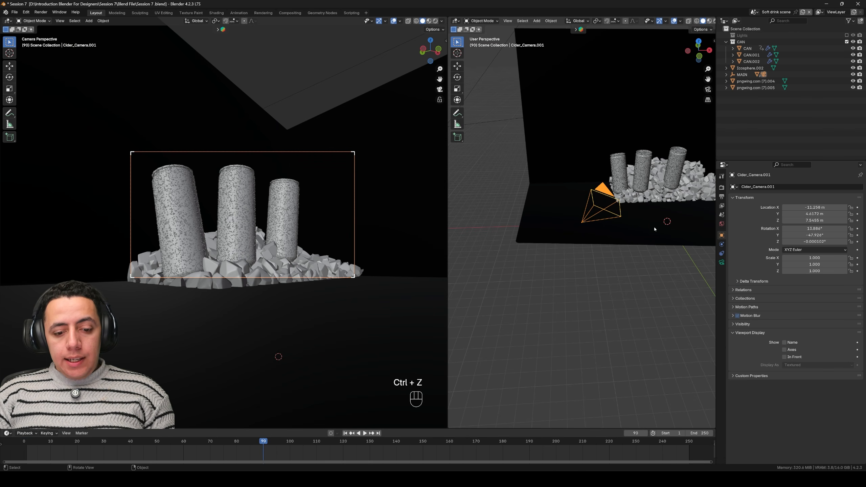
{"action": "key", "text": "k"}
{"action": "left_click", "coordinate": [654, 228]}
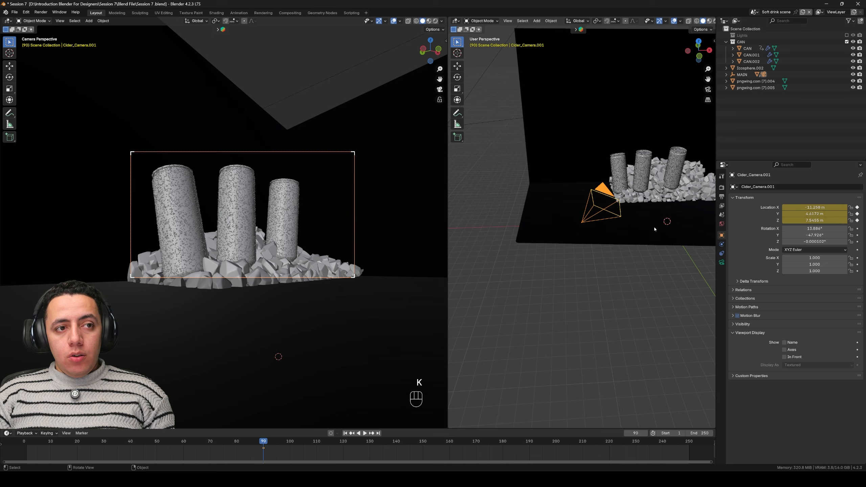
- At frame 1, raise the camera vertically to a Y location of about 10.8 m and insert a Location keyframe
{"action": "left_click", "coordinate": [345, 432]}
{"action": "key", "text": "g"}
{"action": "key", "text": "z"}
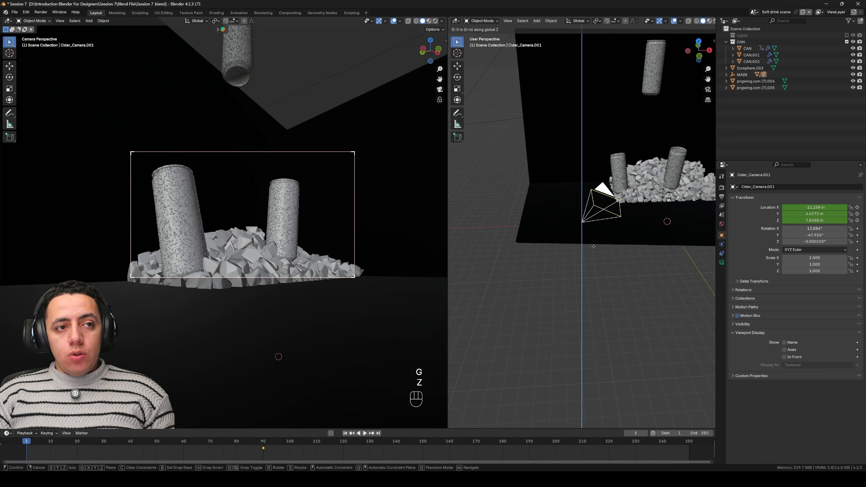
{"action": "left_click", "coordinate": [596, 183]}
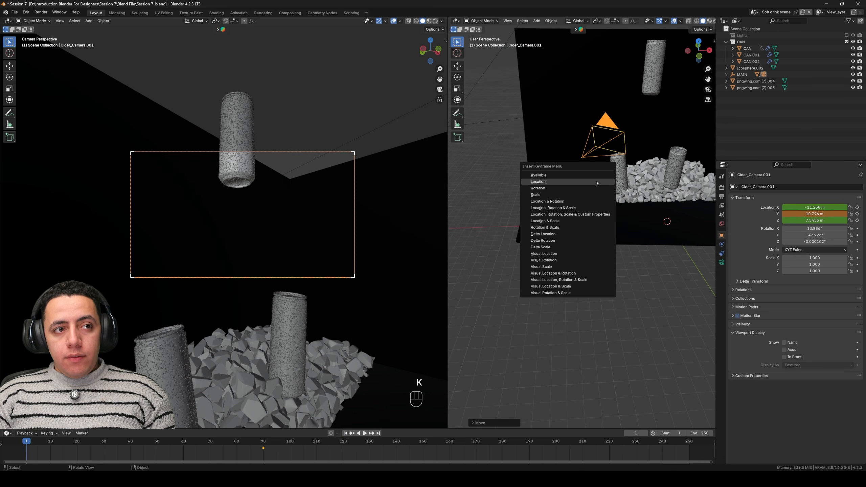
{"action": "left_click", "coordinate": [596, 182]}
- Play the animation to examine the camera's descent toward the cans
{"action": "key", "text": "space"}
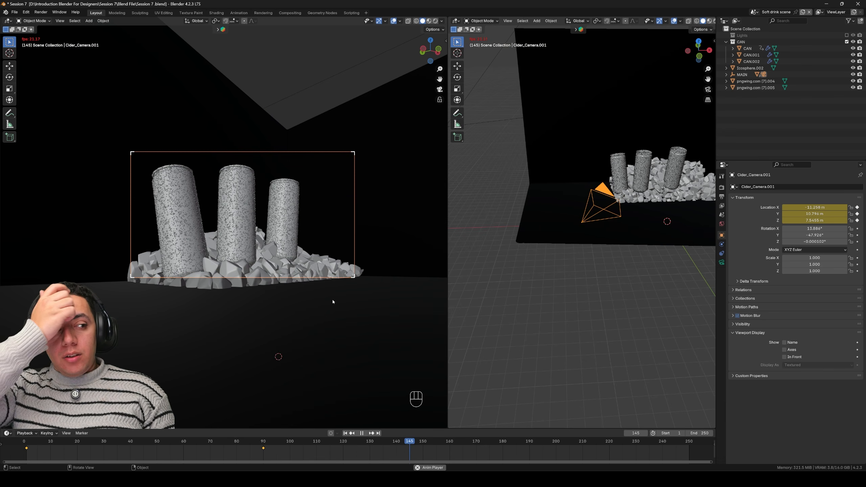
{"action": "left_click", "coordinate": [58, 447]}
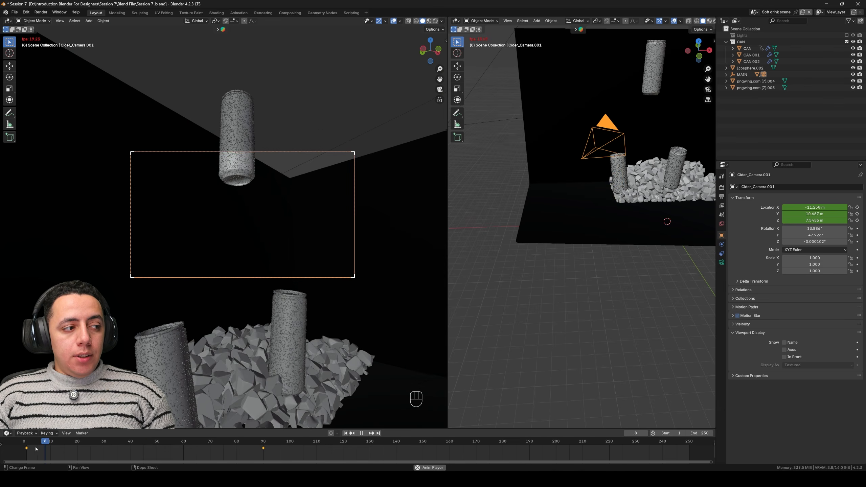
{"action": "key", "text": "space"}
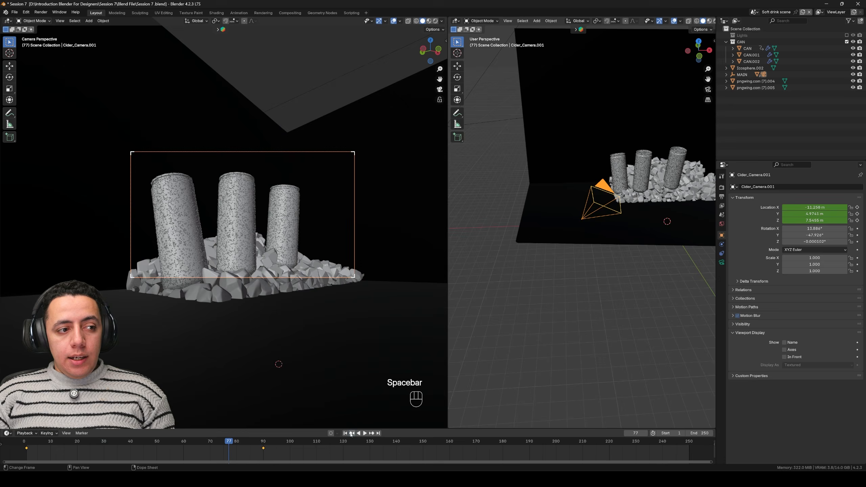
- At frame 1, move the camera horizontally closer to the suspended can, then raise it until the can fills the camera frame
{"action": "left_click", "coordinate": [352, 433]}
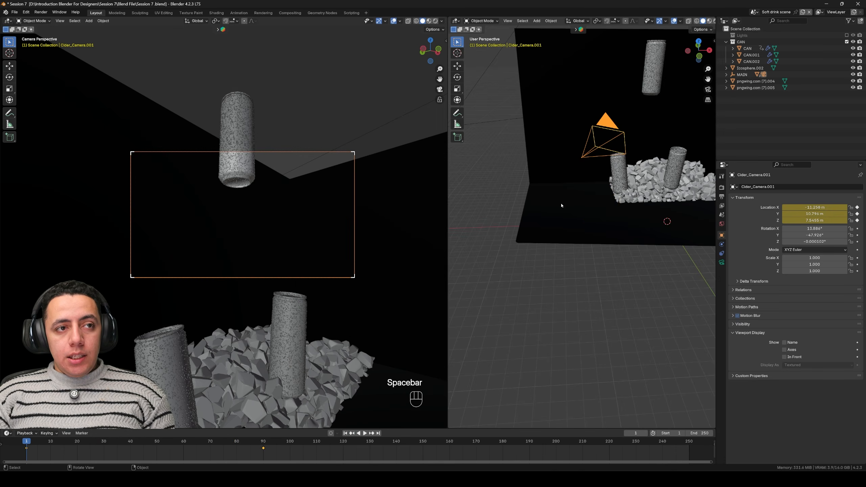
{"action": "key", "text": "g"}
{"action": "key", "text": "shift+z"}
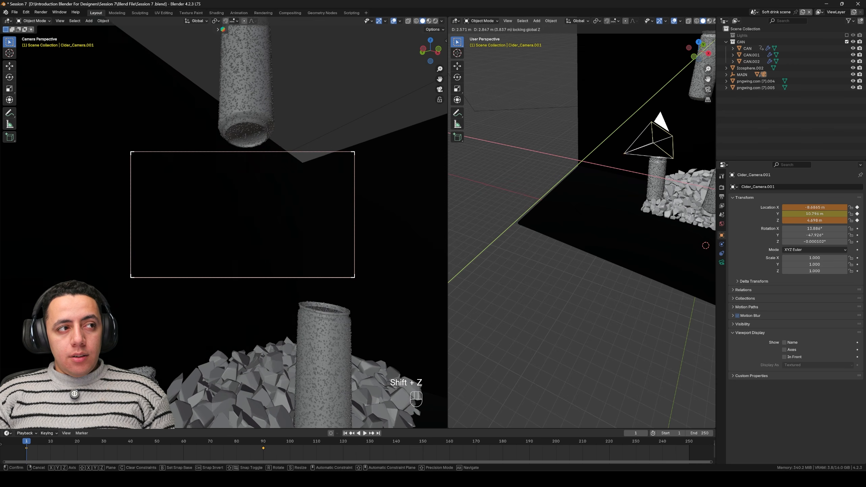
{"action": "left_click", "coordinate": [657, 140]}
{"action": "key", "text": "g"}
{"action": "key", "text": "z"}
{"action": "left_click", "coordinate": [663, 110]}
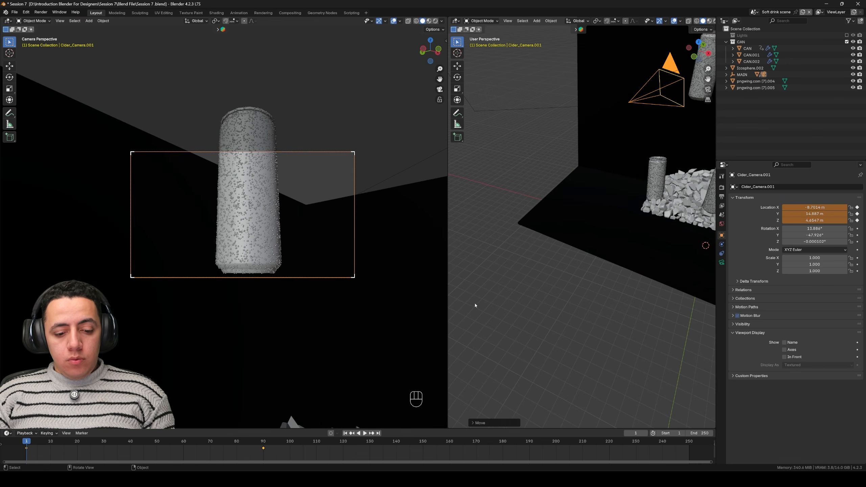
- Replace the camera's Location keyframe at frame 1 with its new, higher and closer position
{"action": "key", "text": "i"}
{"action": "key", "text": "ctrl+z"}
{"action": "key", "text": "k"}
{"action": "left_click", "coordinate": [476, 303]}
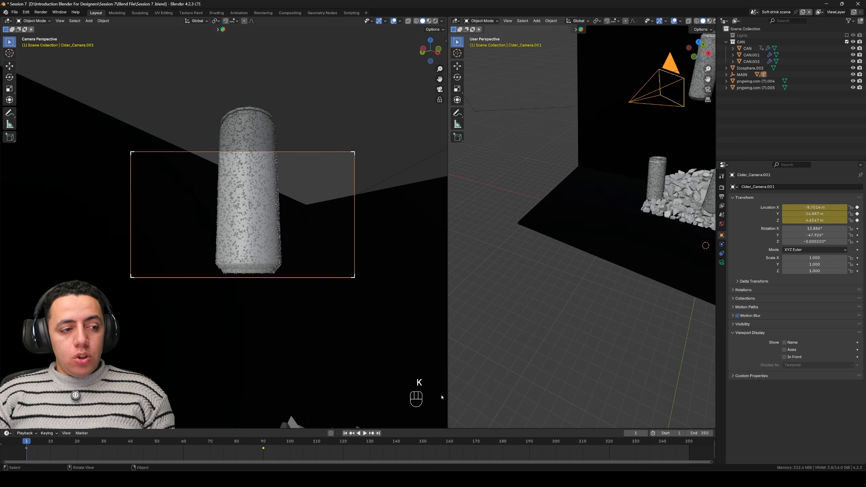
- Play the camera move, switch the camera view to rendered shading, and replay the shot from frame 1
{"action": "key", "text": "space"}
{"action": "key", "text": "space"}
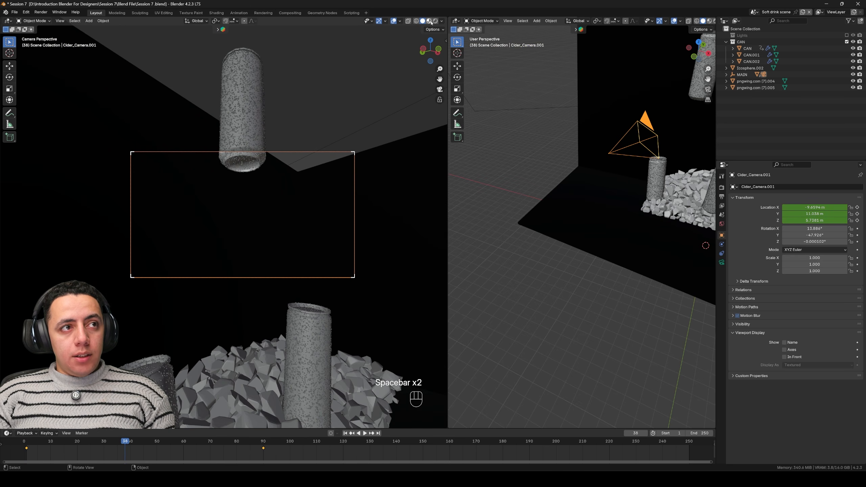
{"action": "key", "text": "z"}
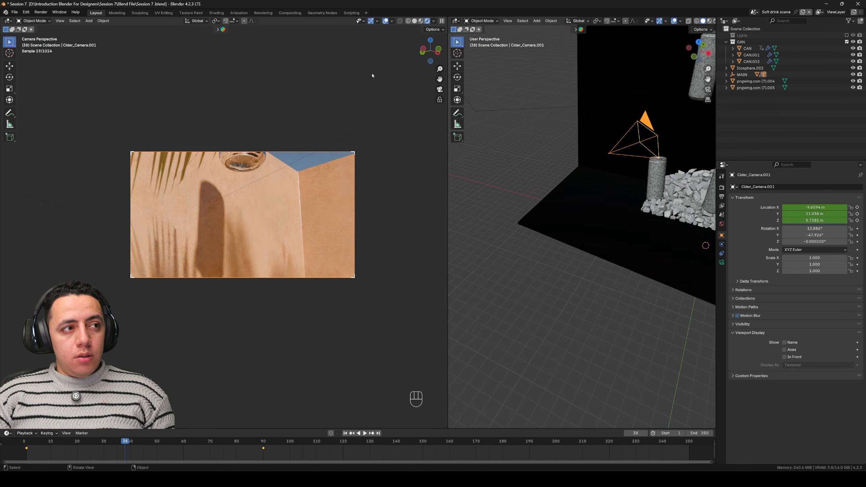
{"action": "key", "text": "space"}
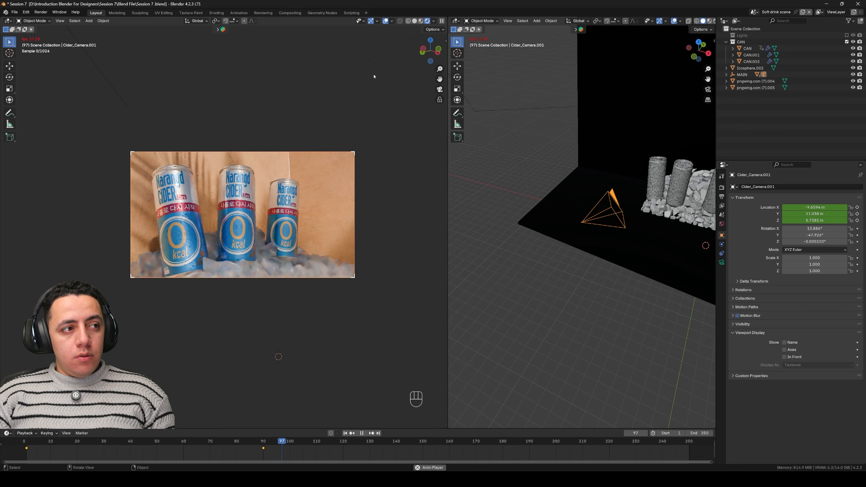
{"action": "key", "text": "space"}
{"action": "left_click", "coordinate": [345, 433]}
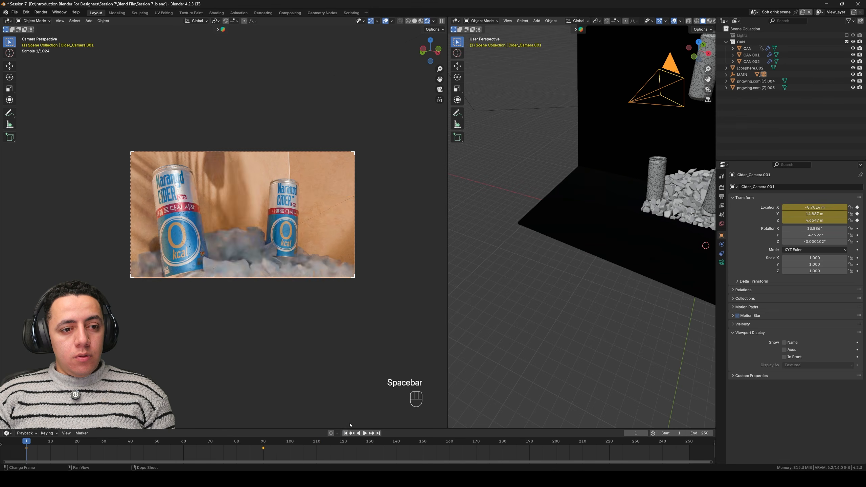
{"action": "key", "text": "space"}
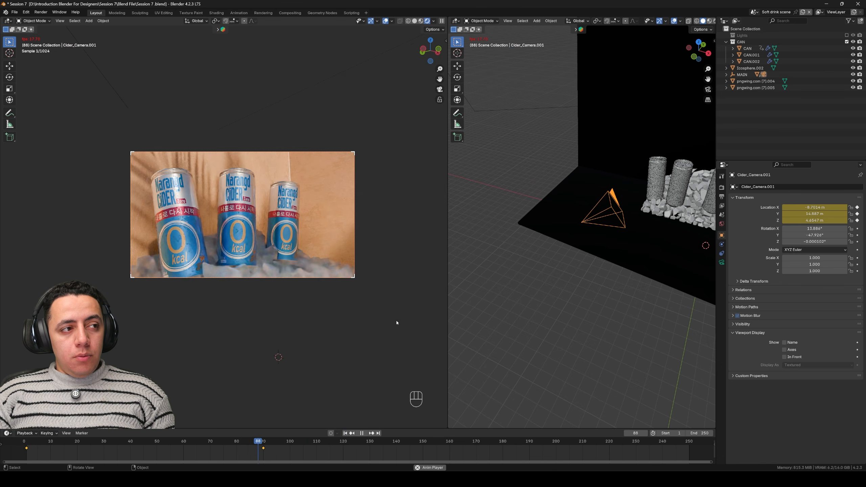
{"action": "key", "text": "space"}
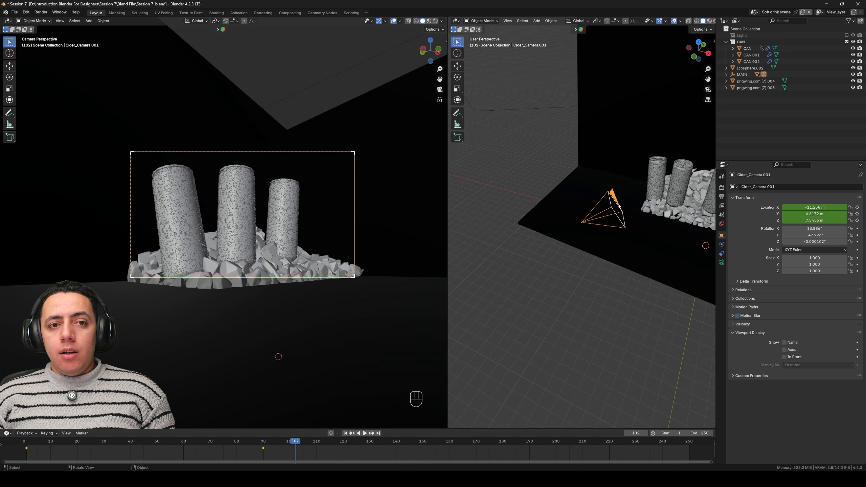
- Set the camera's focal length to 146.7 mm
{"action": "left_click", "coordinate": [721, 262]}
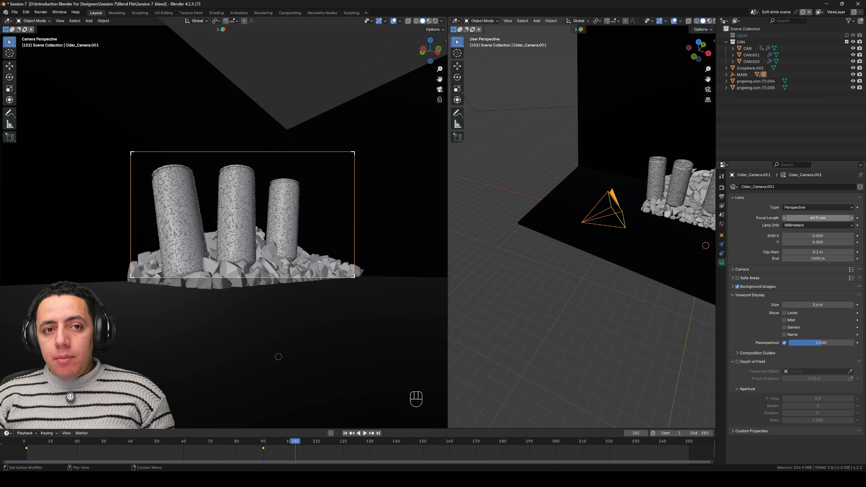
{"action": "left_click_drag", "start_coordinate": [823, 218], "coordinate": [862, 218]}
{"action": "right_click", "coordinate": [787, 217]}
{"action": "left_click", "coordinate": [786, 208]}
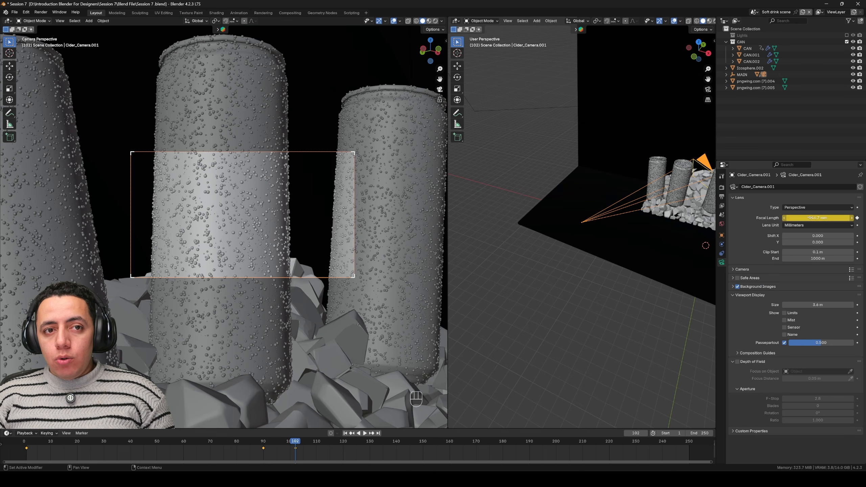
{"action": "key", "text": "ctrl+z"}
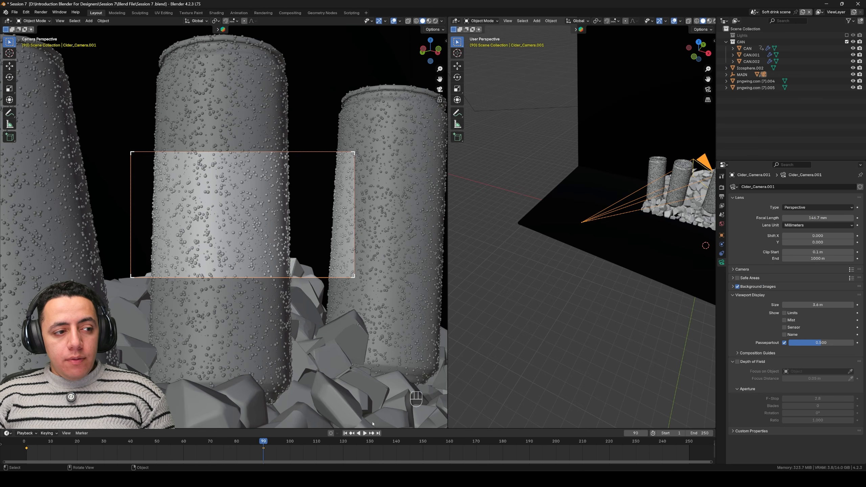
- Insert a Focal Length keyframe for the camera at frame 1
{"action": "left_click", "coordinate": [345, 433]}
{"action": "right_click", "coordinate": [818, 217]}
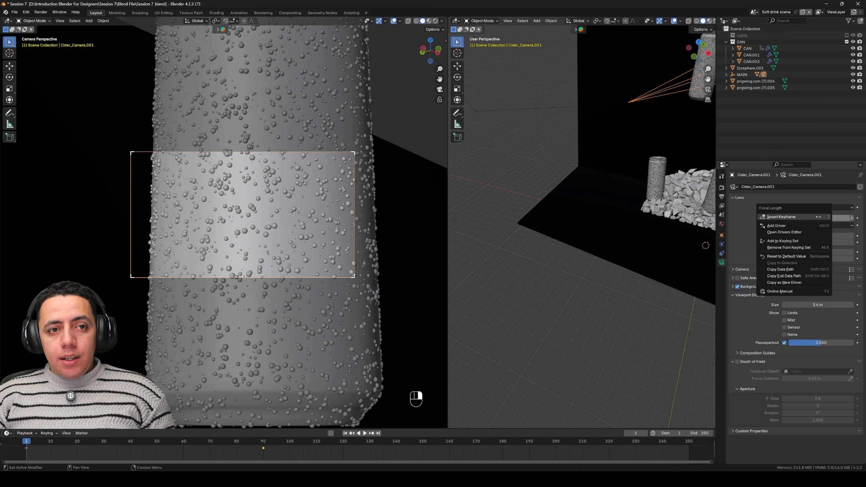
{"action": "left_click", "coordinate": [818, 217]}
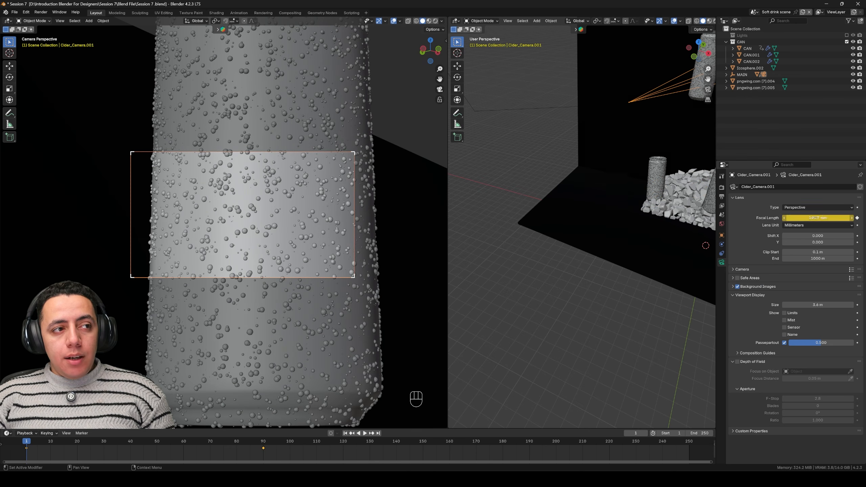
- At frame 90, set the camera's focal length to 25.7 mm and insert a Focal Length keyframe
{"action": "left_click", "coordinate": [372, 433]}
{"action": "mouse_move", "coordinate": [817, 217]}
{"action": "left_mouse_down"}
{"action": "mouse_move", "coordinate": [784, 217]}
{"action": "mouse_move", "coordinate": [808, 218]}
{"action": "left_mouse_up"}
{"action": "right_click", "coordinate": [817, 217]}
{"action": "left_click", "coordinate": [818, 218]}
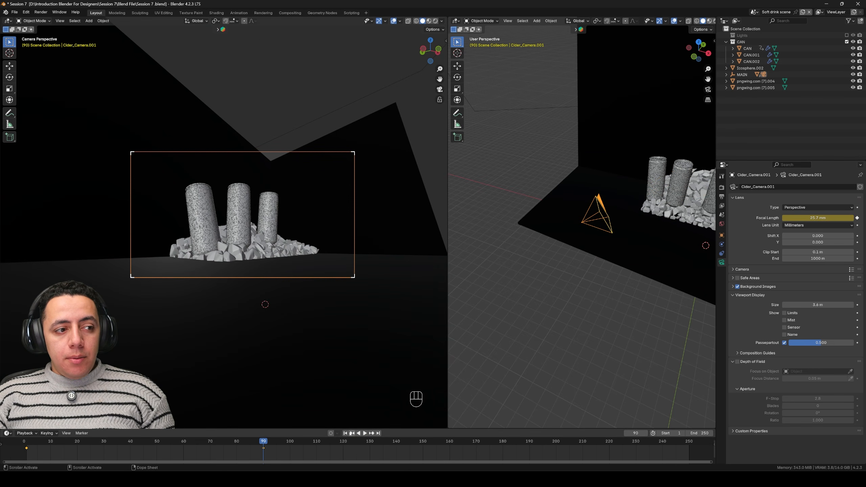
- Play the zoom animation from frame 1 and examine it with rendered shading in the camera view
{"action": "left_click", "coordinate": [352, 434]}
{"action": "key", "text": "space"}
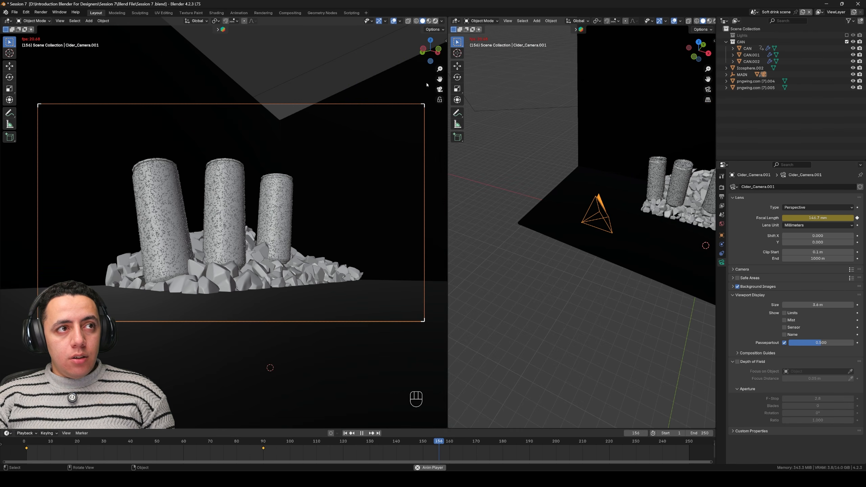
{"action": "left_click", "coordinate": [435, 21]}
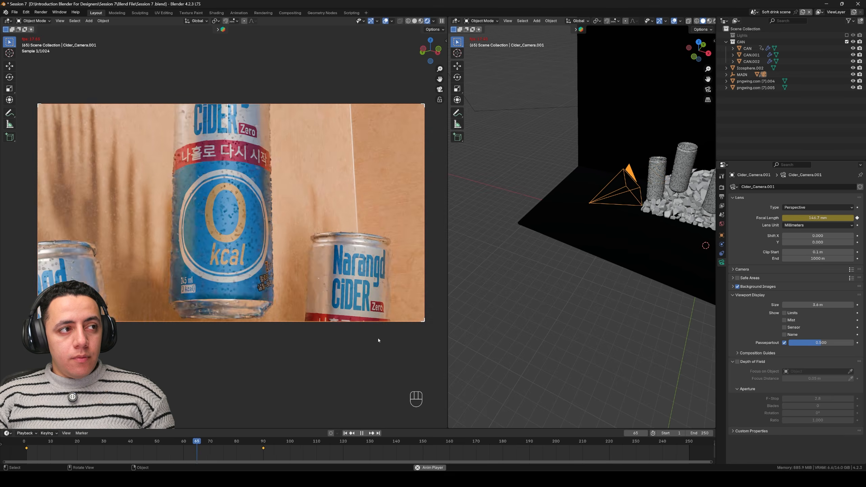
{"action": "key", "text": "space"}
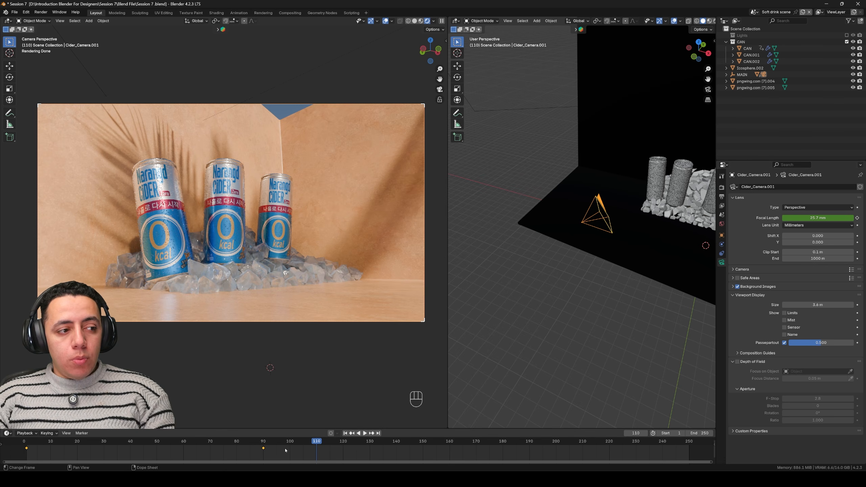
- Undo the removal of the camera's keyframes and view the zoomed shot at frame 65
{"action": "key", "text": "ctrl+z"}
{"action": "key", "text": "ctrl+z"}
{"action": "key", "text": "ctrl+z"}
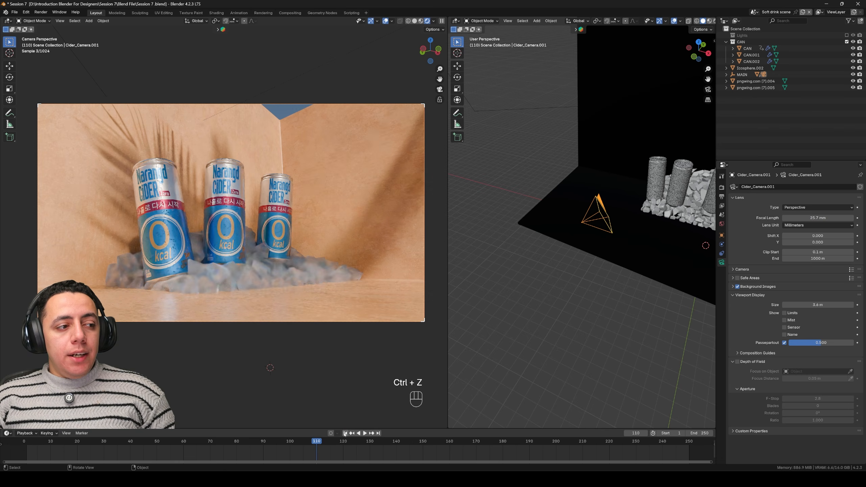
{"action": "key", "text": "ctrl+z"}
{"action": "left_click_drag", "start_coordinate": [317, 442], "coordinate": [197, 442]}
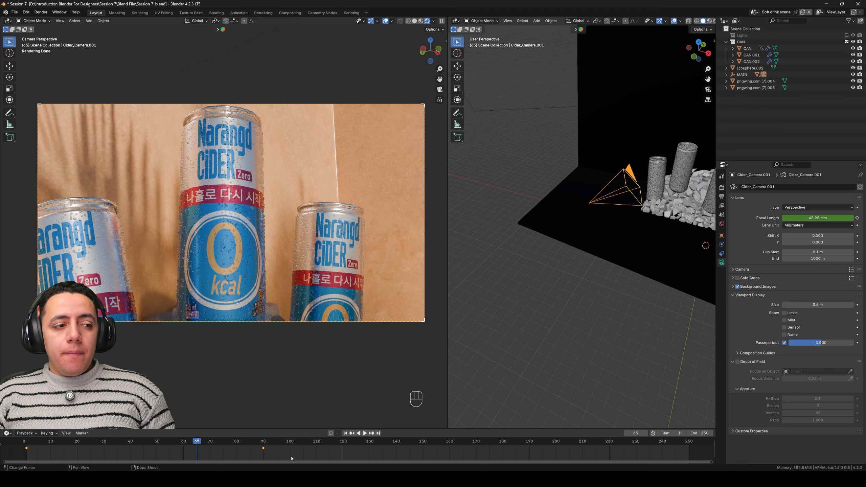
- Delete all of the camera's keyframes, then return to frame 1 with the camera view in solid shading
{"action": "left_click", "coordinate": [287, 445]}
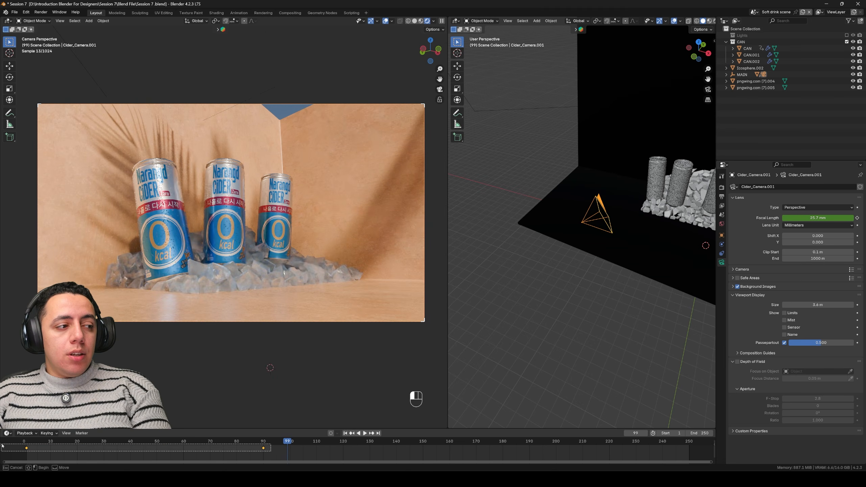
{"action": "key", "text": "Delete"}
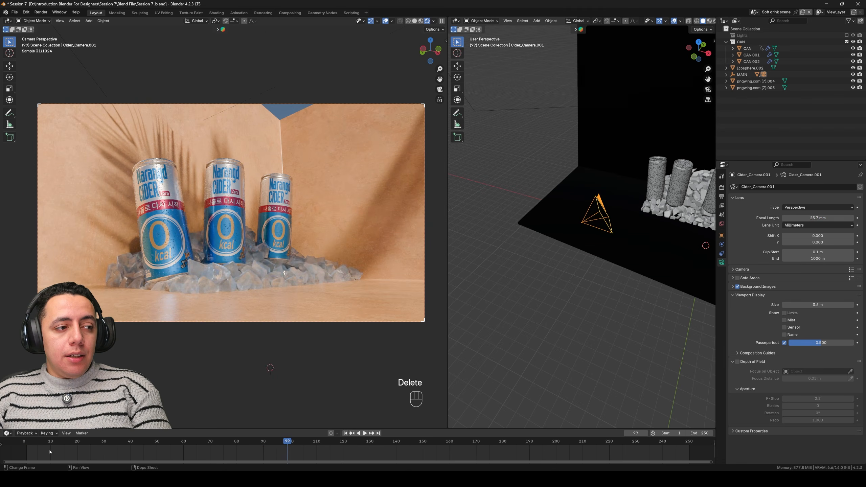
{"action": "left_click", "coordinate": [345, 434]}
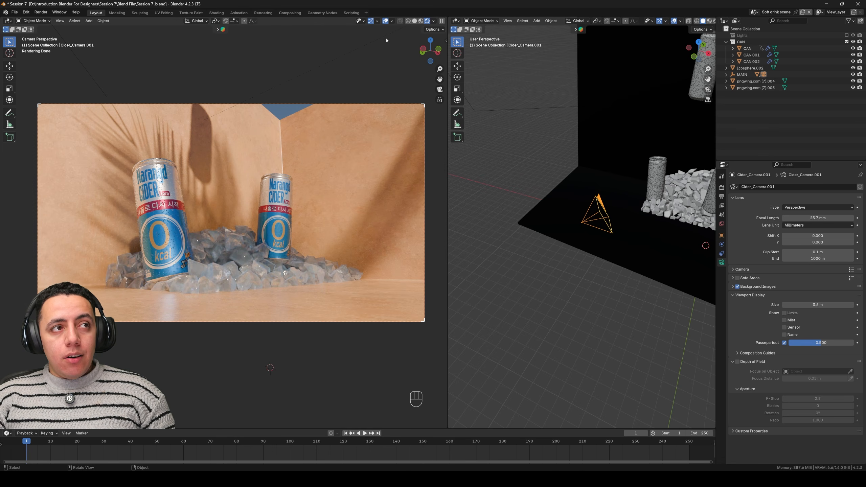
{"action": "left_click", "coordinate": [414, 21]}
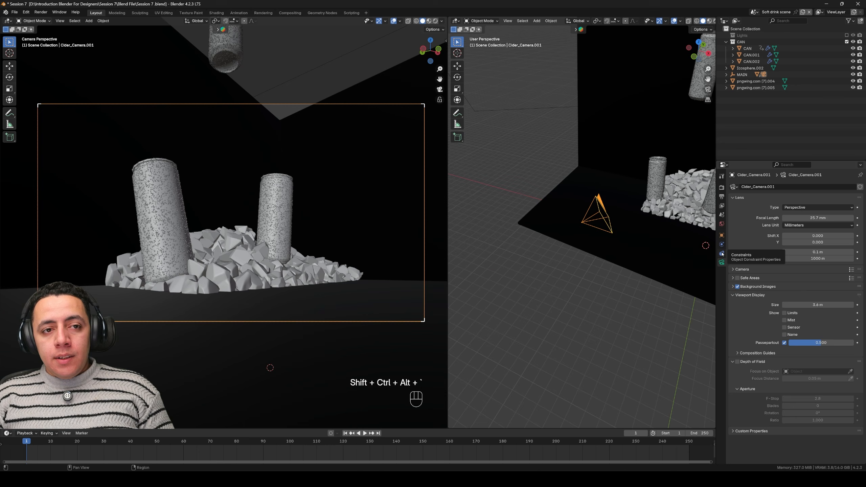
- Add a Copy Location constraint to the camera with the suspended can as its target
{"action": "left_click", "coordinate": [577, 247]}
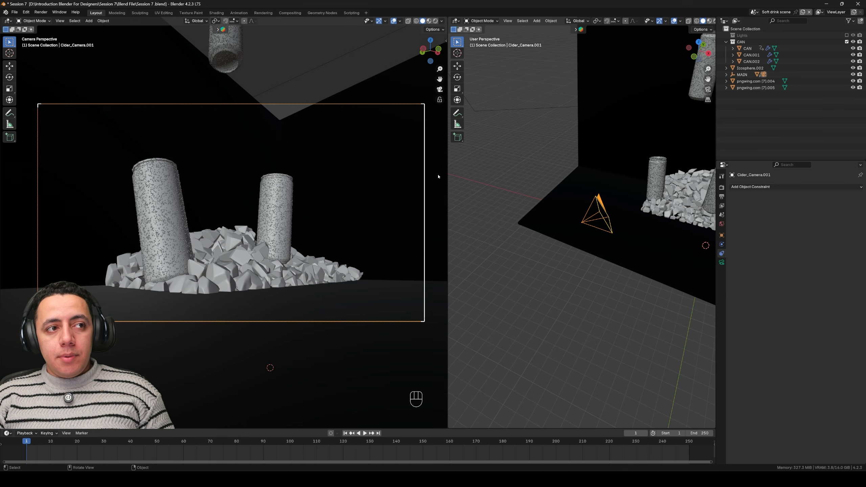
{"action": "key", "text": "KP_Decimal"}
{"action": "left_click", "coordinate": [754, 187]}
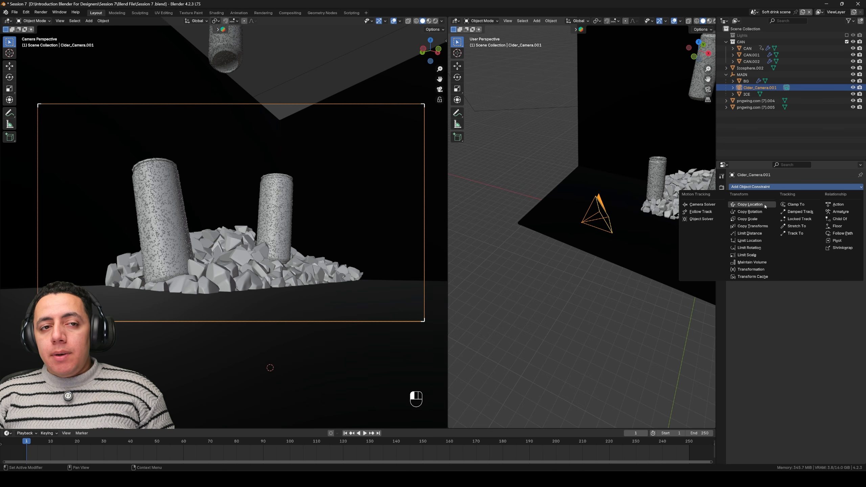
{"action": "left_click", "coordinate": [750, 204]}
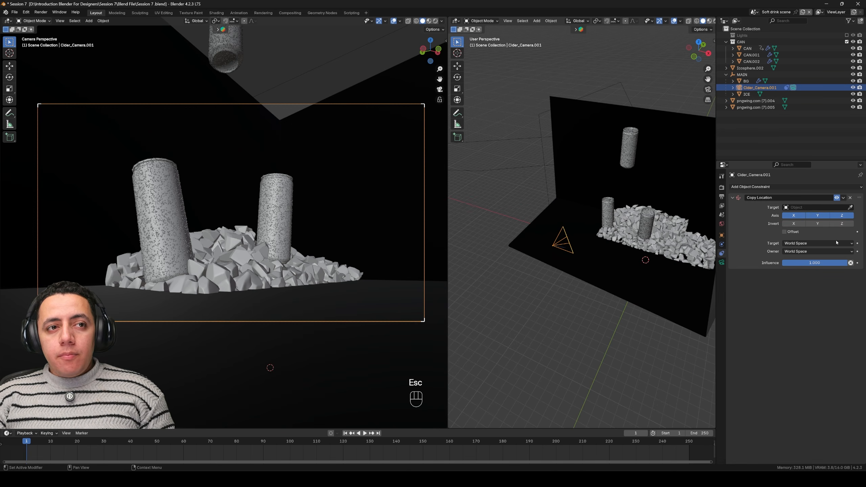
{"action": "left_click", "coordinate": [850, 208]}
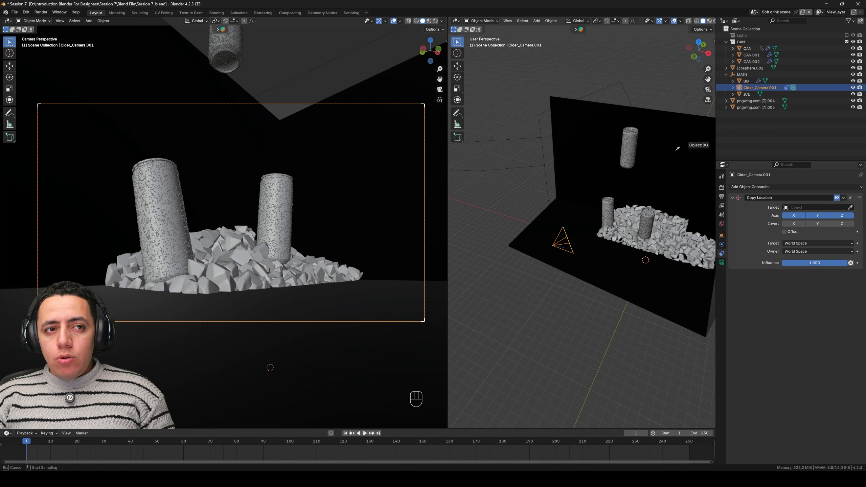
{"action": "left_click", "coordinate": [631, 138]}
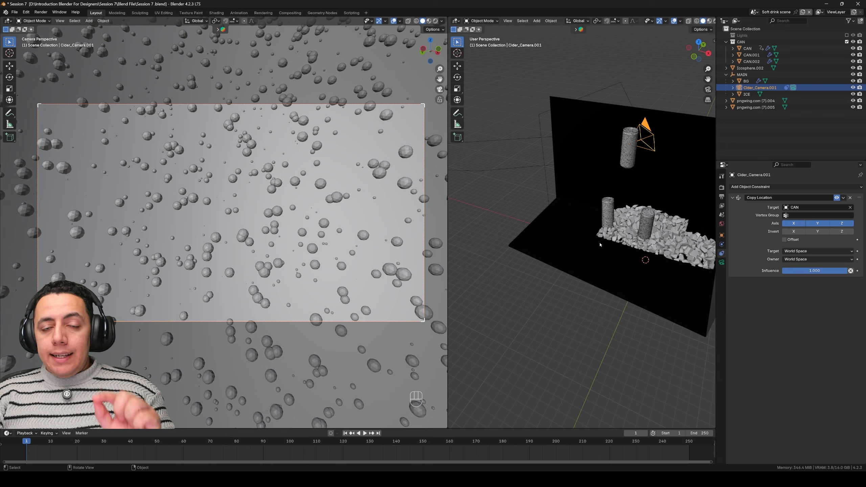
- Play the constrained camera's motion, return to frame 1, and limit the Copy Location constraint to the Z axis only
{"action": "key", "text": "space"}
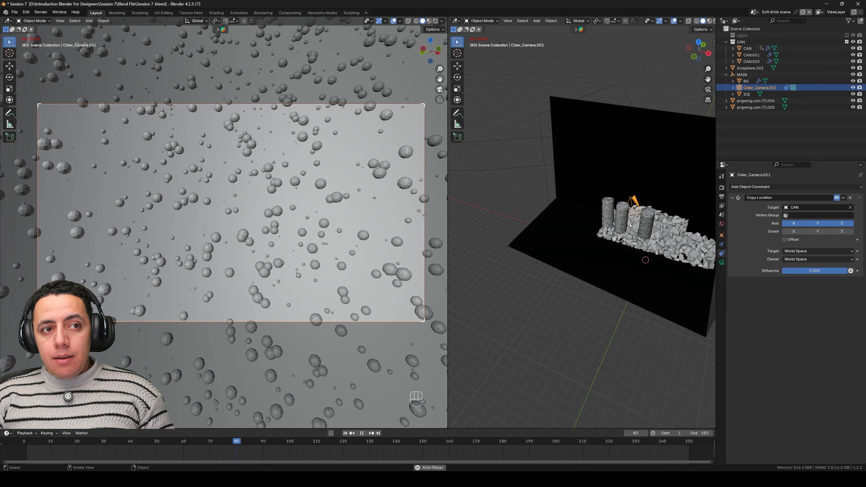
{"action": "key", "text": "space"}
{"action": "left_click", "coordinate": [345, 433]}
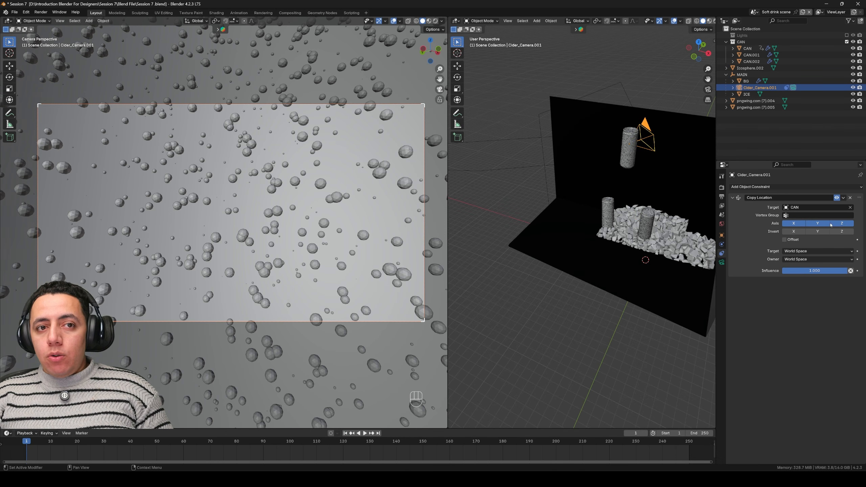
{"action": "left_click", "coordinate": [796, 224]}
{"action": "left_click", "coordinate": [817, 224]}
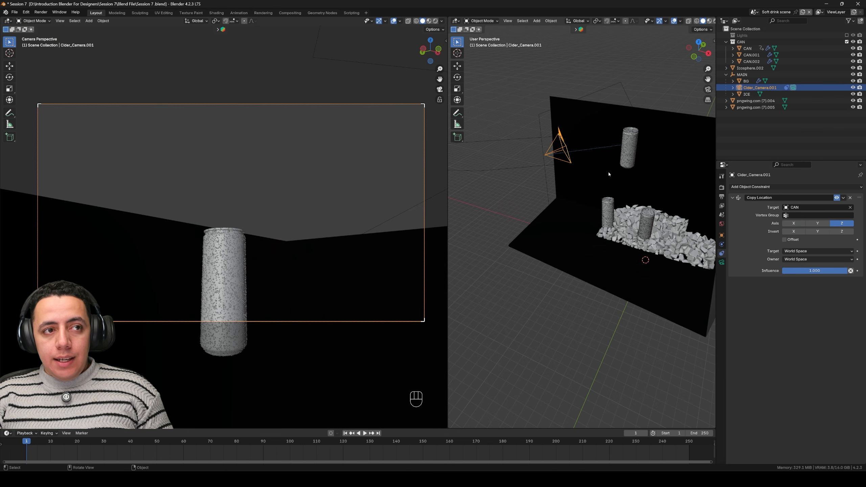
- Move the suspended can's starting keyframe 39 frames earlier, to frame 1
{"action": "left_click", "coordinate": [628, 150]}
{"action": "key", "text": "g"}
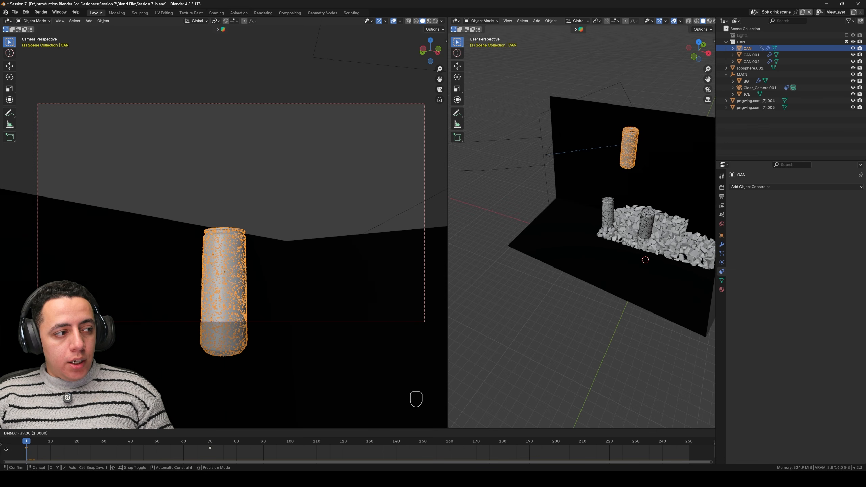
{"action": "left_click", "coordinate": [339, 188]}
{"action": "left_click", "coordinate": [339, 188]}
- Play the can drop in the camera view with solid and rendered shading, and return to frame 1
{"action": "key", "text": "space"}
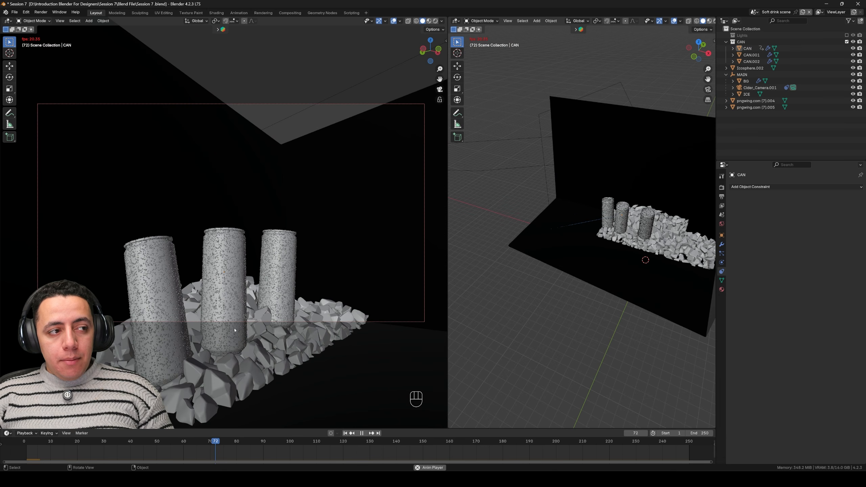
{"action": "key", "text": "space"}
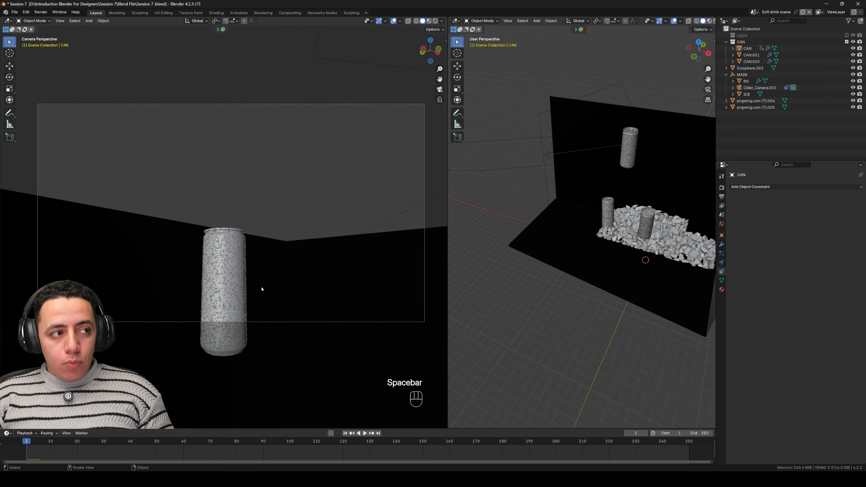
{"action": "key", "text": "space"}
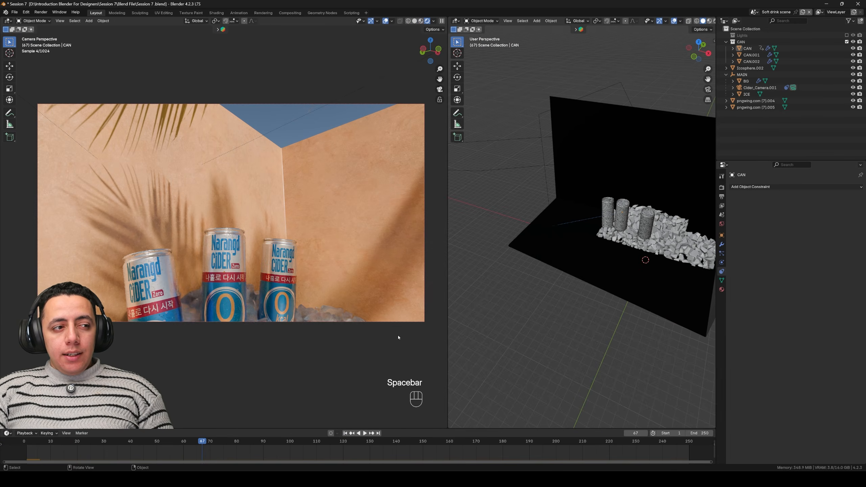
{"action": "left_click", "coordinate": [345, 433]}
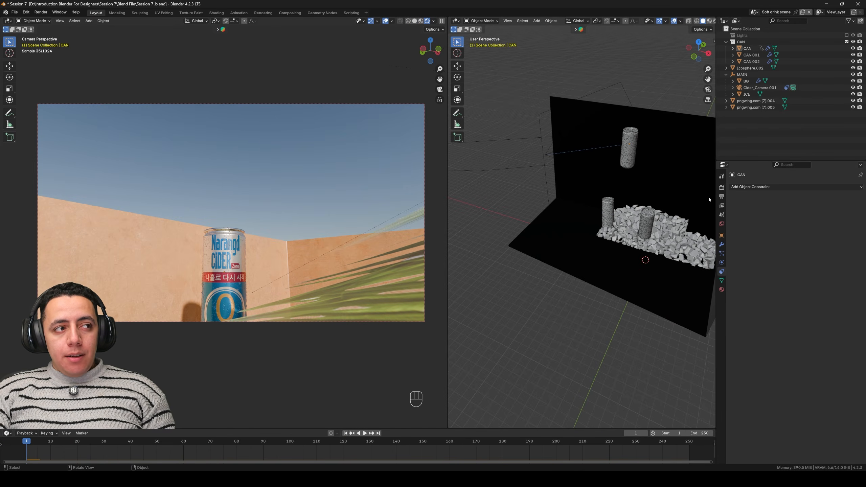
- Rotate the camera about -18° around its local X axis so the suspended can sits within the frame
{"action": "left_click", "coordinate": [545, 157]}
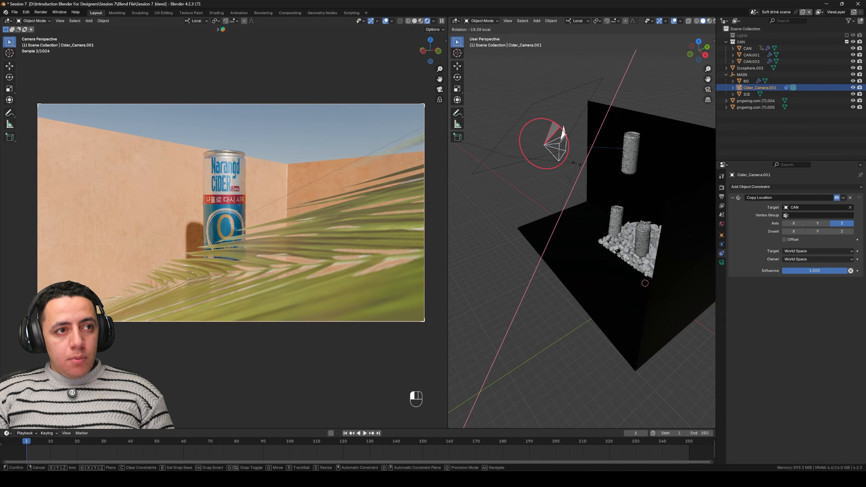
{"action": "left_click_drag", "start_coordinate": [575, 161], "coordinate": [577, 163]}
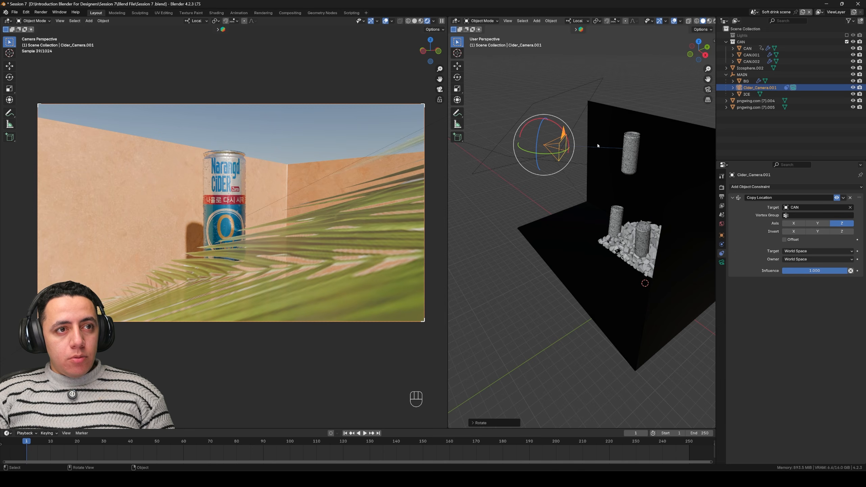
{"action": "left_click", "coordinate": [583, 107]}
{"action": "left_click", "coordinate": [514, 155]}
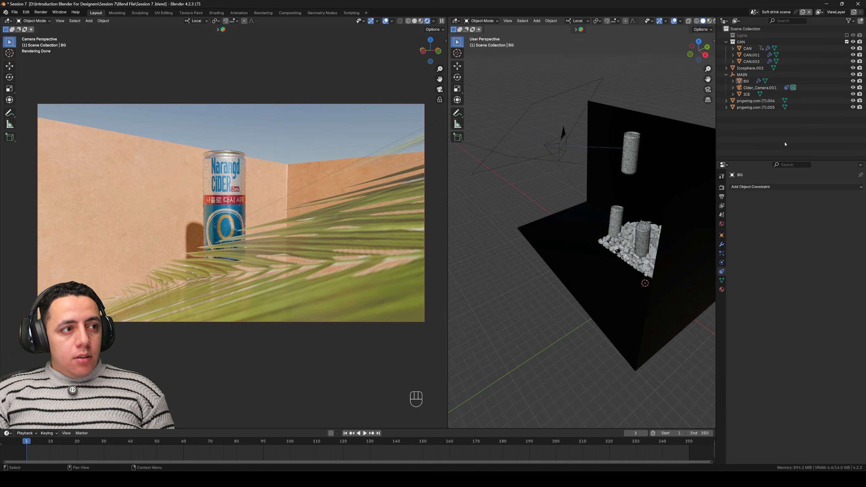
- Set the working viewport's solid shading colour to Random
{"action": "left_click", "coordinate": [711, 21]}
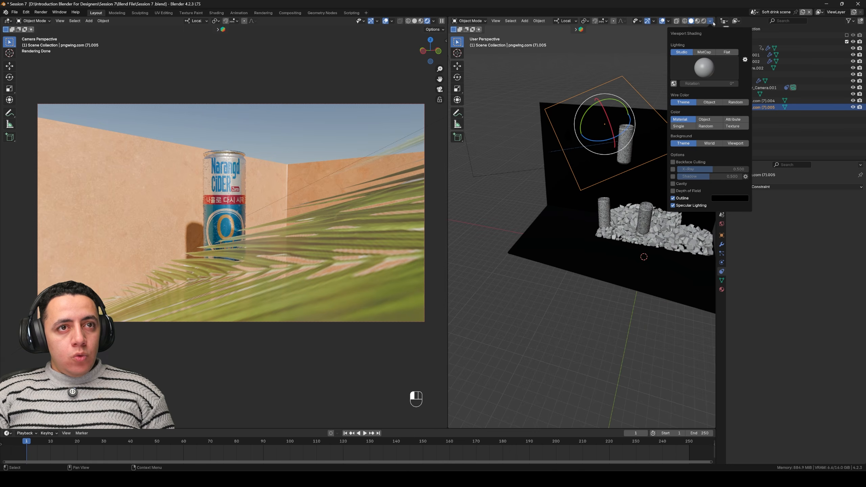
{"action": "left_click", "coordinate": [708, 127]}
{"action": "middle_click_drag", "start_coordinate": [656, 95], "coordinate": [612, 94], "text": "shift"}
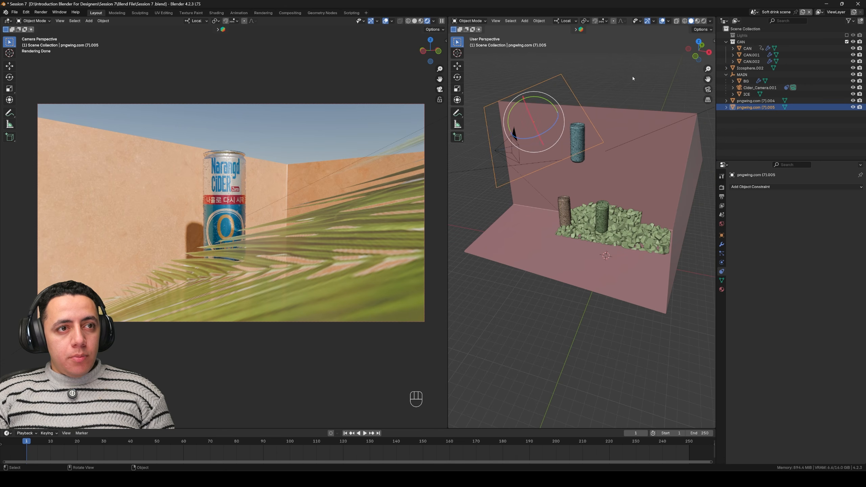
- Select both palm leaf planes and raise them along their local Z axis, clear of the can in the camera frame
{"action": "left_click", "coordinate": [632, 78]}
{"action": "left_click", "coordinate": [577, 98]}
{"action": "left_click", "coordinate": [762, 100]}
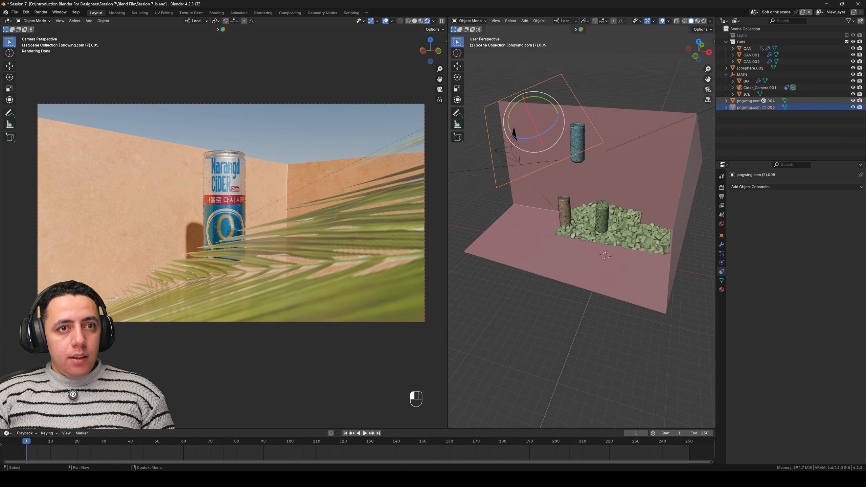
{"action": "left_click", "coordinate": [762, 108], "text": "shift"}
{"action": "key", "text": "g"}
{"action": "key", "text": "z"}
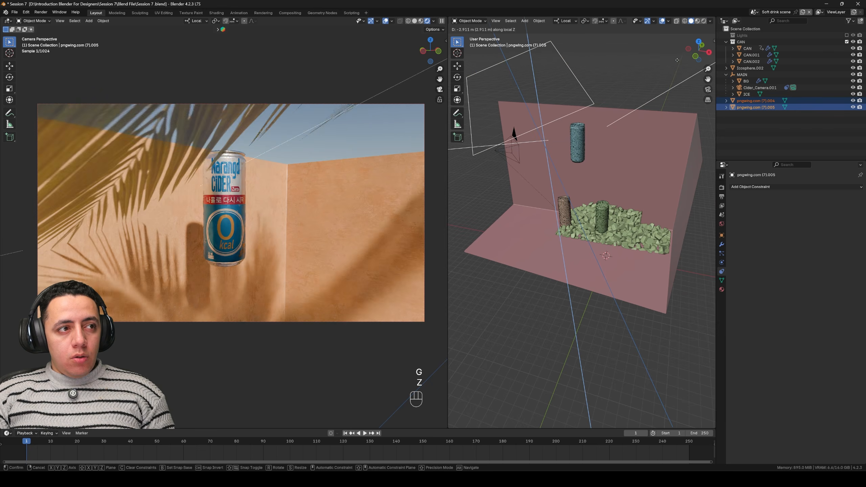
{"action": "left_click", "coordinate": [547, 372]}
{"action": "left_click", "coordinate": [547, 372]}
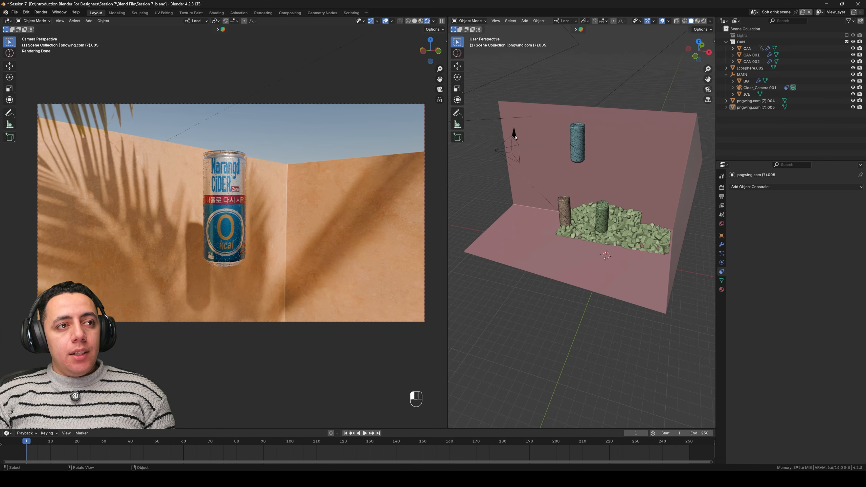
- Select the camera and play the animation to review how it follows the falling can
{"action": "left_click", "coordinate": [515, 137]}
{"action": "key", "text": "space"}
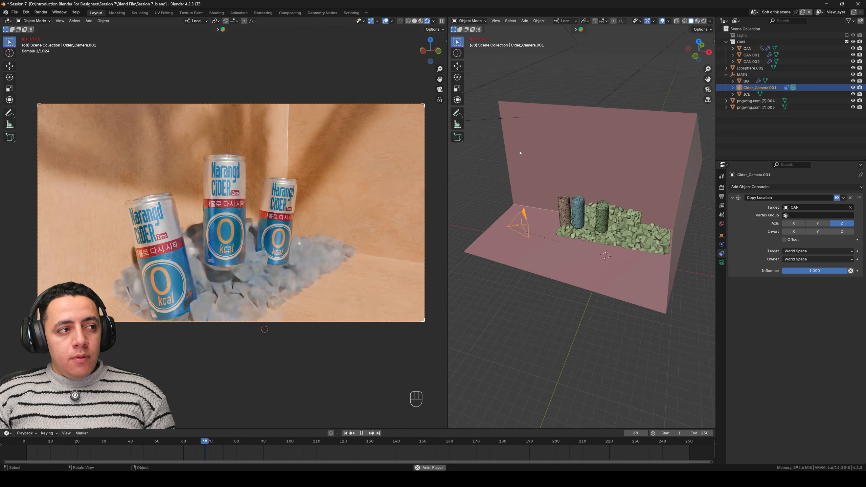
{"action": "key", "text": "space"}
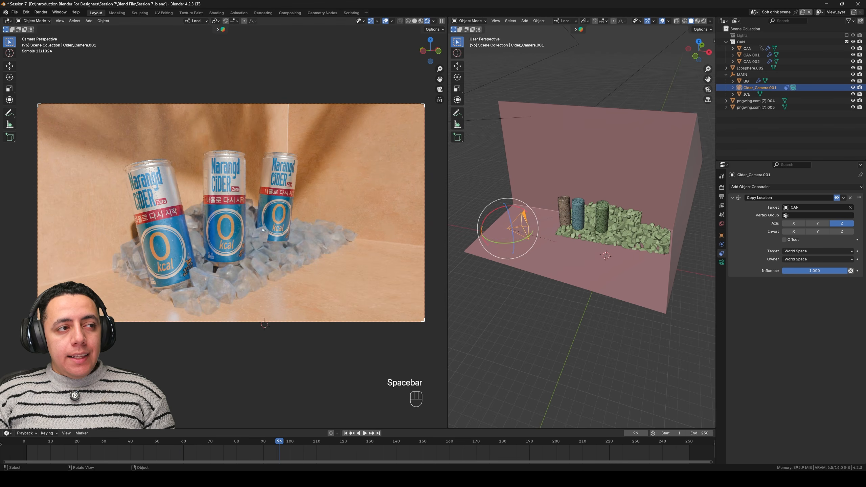
- Set the interpolation of the CAN object's frame 70 keyframe to Bezier and replay the animation from frame 1
{"action": "left_click", "coordinate": [224, 218]}
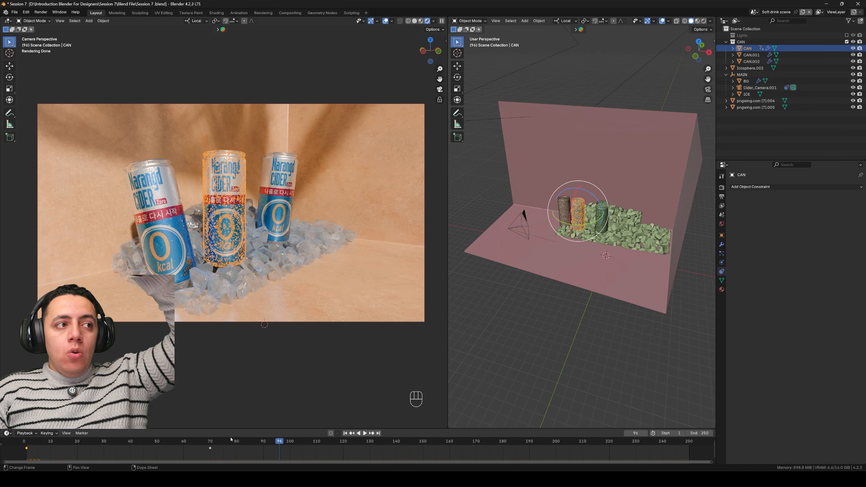
{"action": "left_click", "coordinate": [210, 448], "text": "shift"}
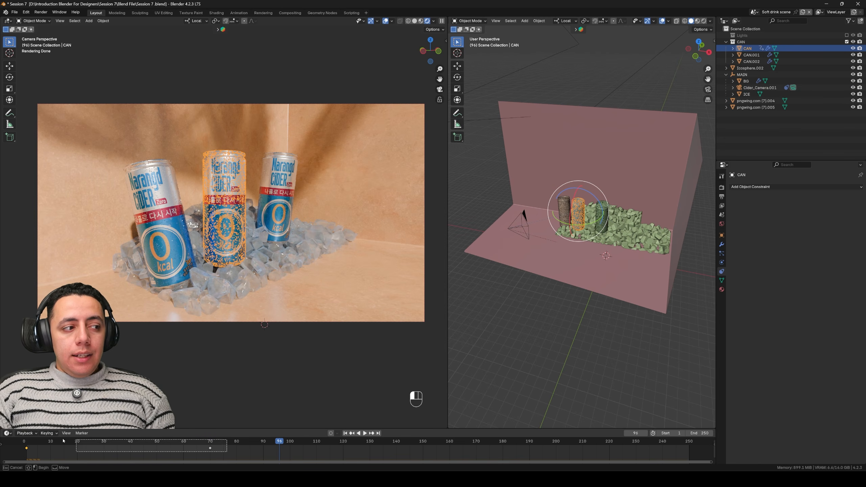
{"action": "key", "text": "t"}
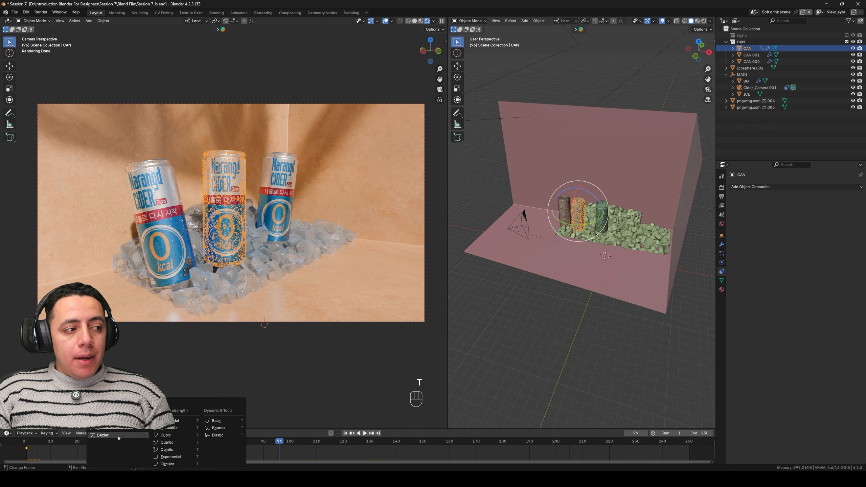
{"action": "left_click", "coordinate": [119, 438]}
{"action": "left_click", "coordinate": [345, 433]}
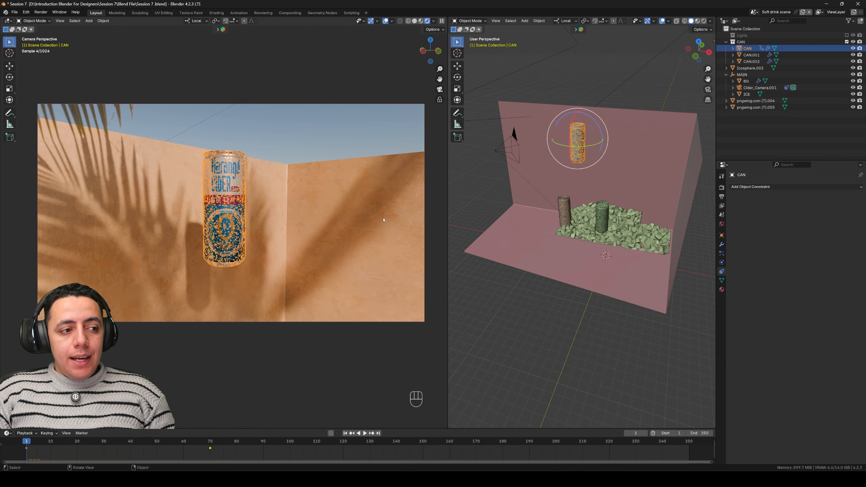
{"action": "key", "text": "space"}
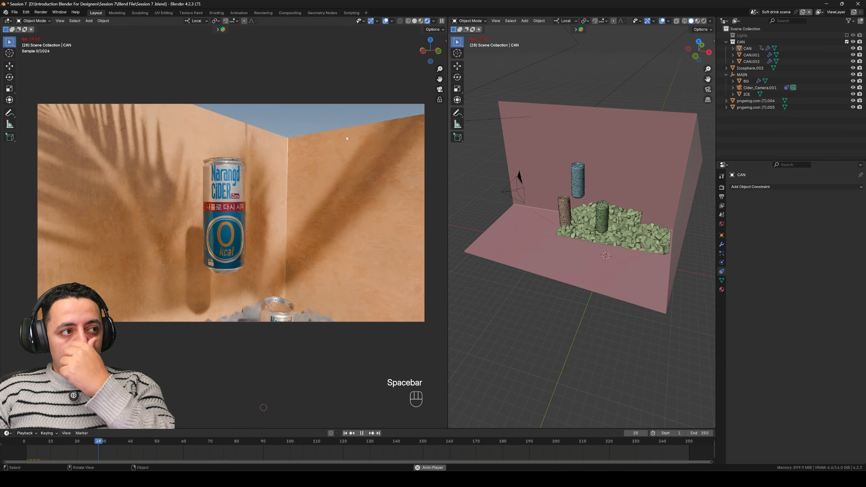
{"action": "key", "text": "space"}
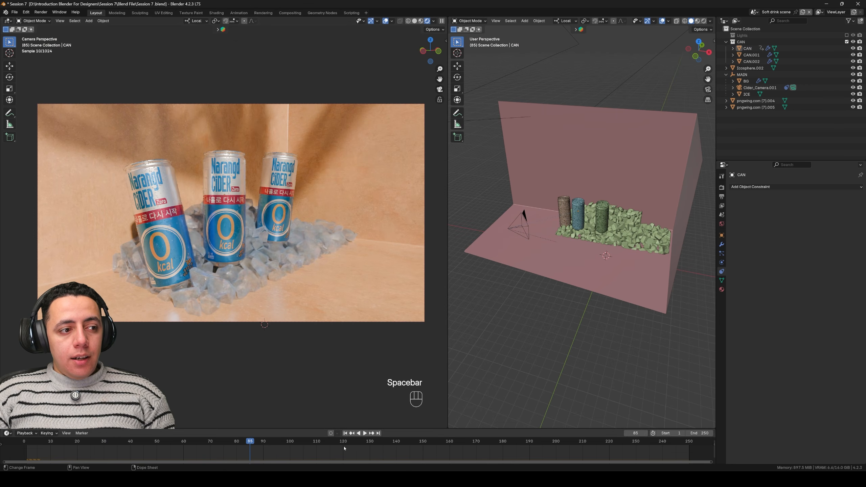
- Set the CAN object's keyframe interpolation to Elastic and replay the animation from frame 1
{"action": "left_click", "coordinate": [236, 181]}
{"action": "key", "text": "t"}
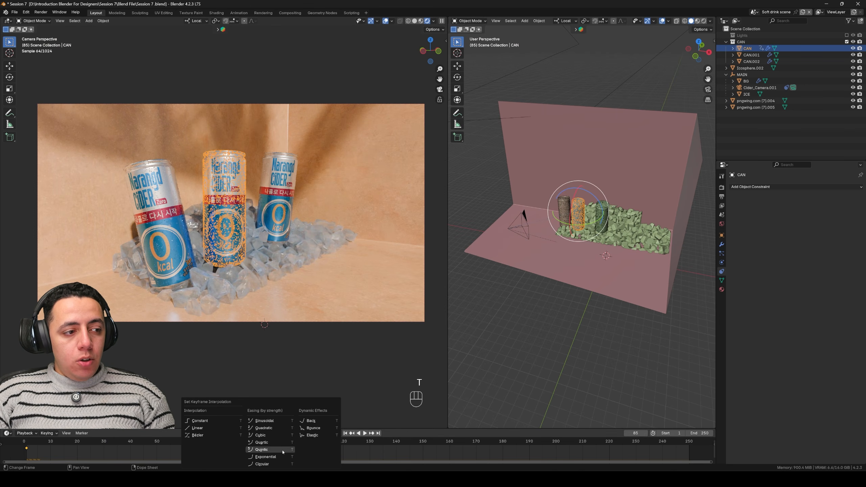
{"action": "left_click", "coordinate": [326, 436]}
{"action": "left_click", "coordinate": [345, 433]}
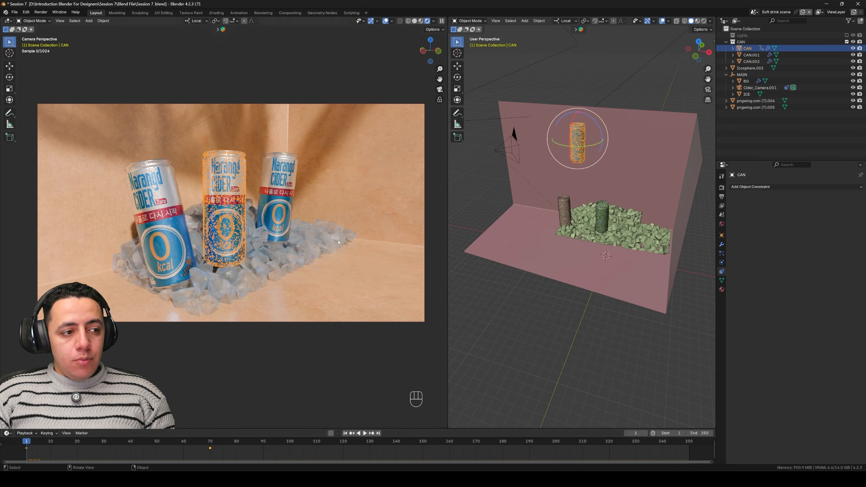
{"action": "left_click", "coordinate": [321, 137]}
{"action": "key", "text": "space"}
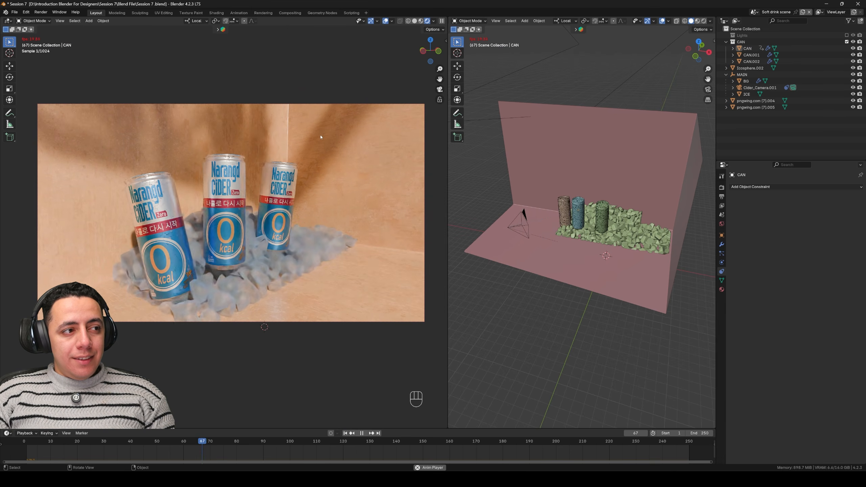
{"action": "key", "text": "space"}
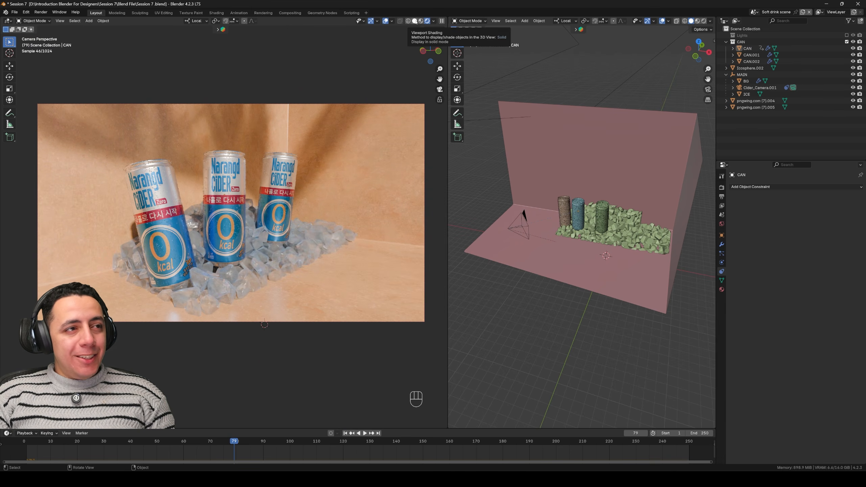
- Switch the camera viewport to Solid shading with Random object colors and play the animation from frame 1
{"action": "left_click", "coordinate": [415, 21]}
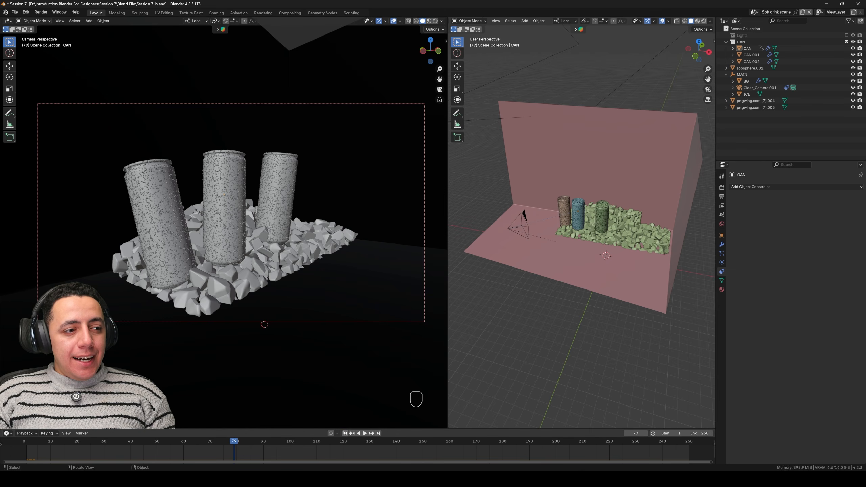
{"action": "left_click", "coordinate": [345, 433]}
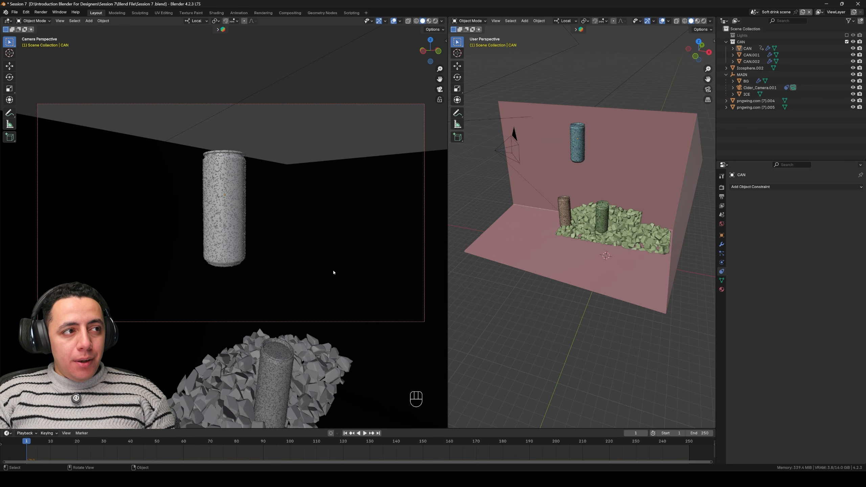
{"action": "left_click", "coordinate": [442, 21]}
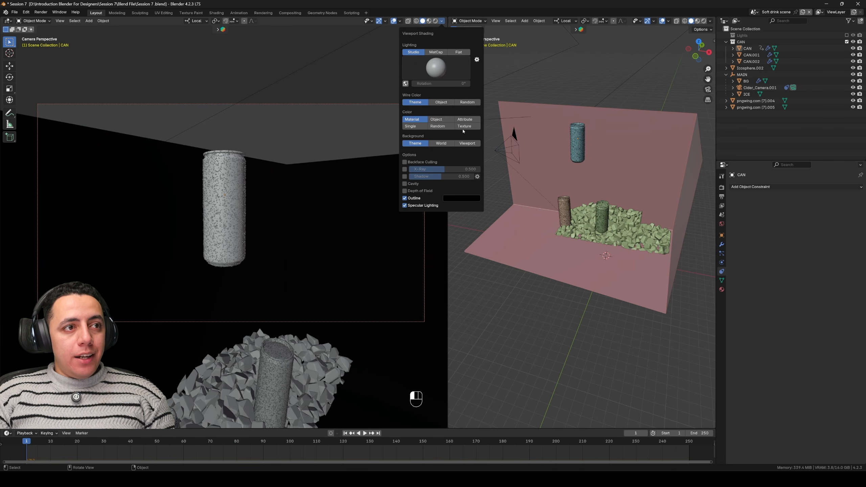
{"action": "left_click", "coordinate": [449, 127]}
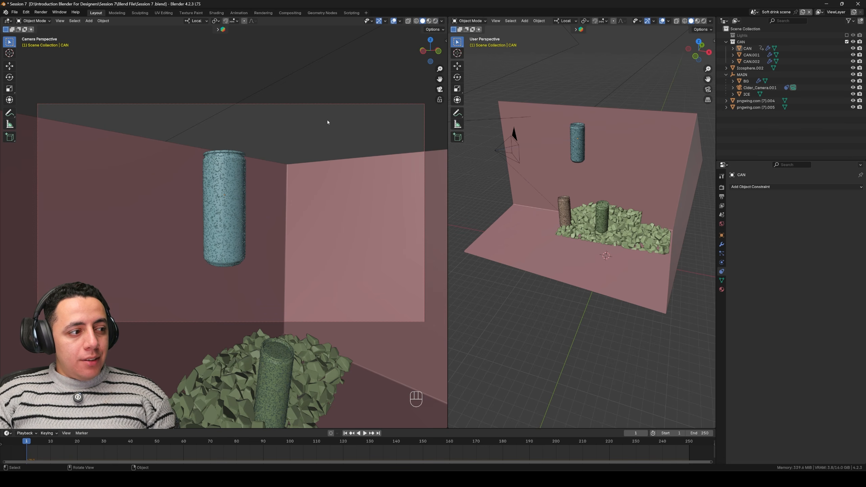
{"action": "key", "text": "space"}
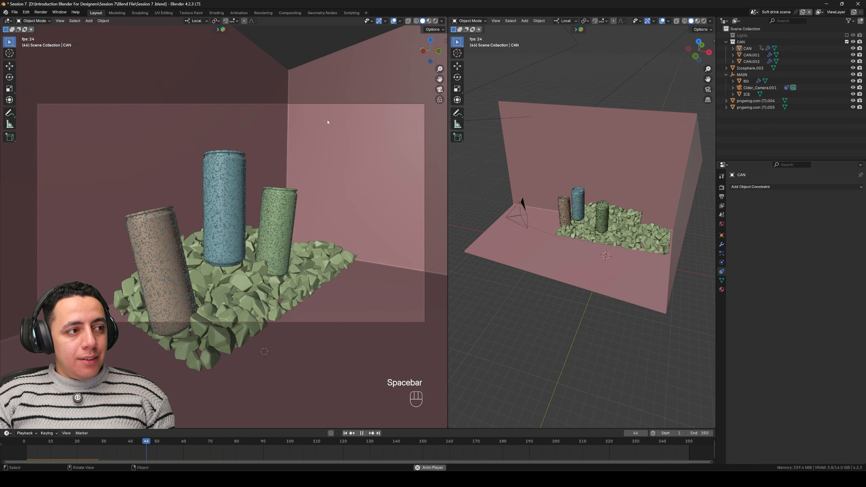
{"action": "key", "text": "space"}
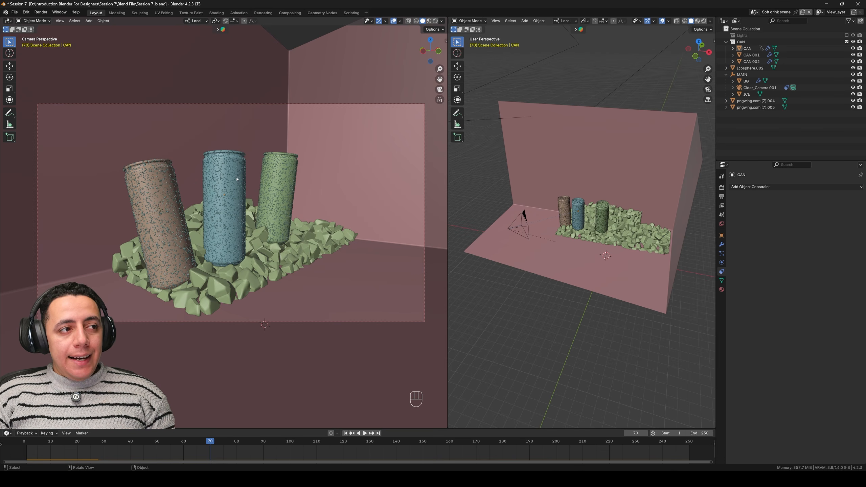
- Add a Copy Location constraint to CAN.002 targeting CAN, limited to the Z axis
{"action": "left_click", "coordinate": [287, 176]}
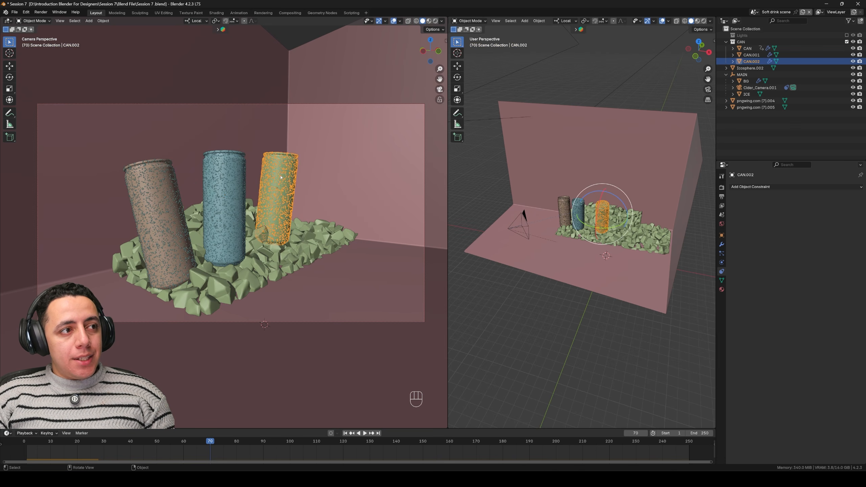
{"action": "left_click", "coordinate": [762, 188]}
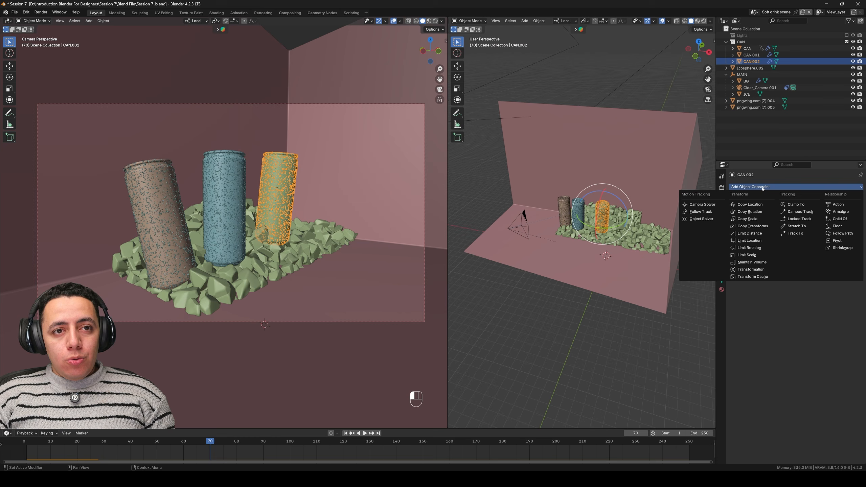
{"action": "left_click", "coordinate": [763, 205]}
{"action": "left_click", "coordinate": [851, 207]}
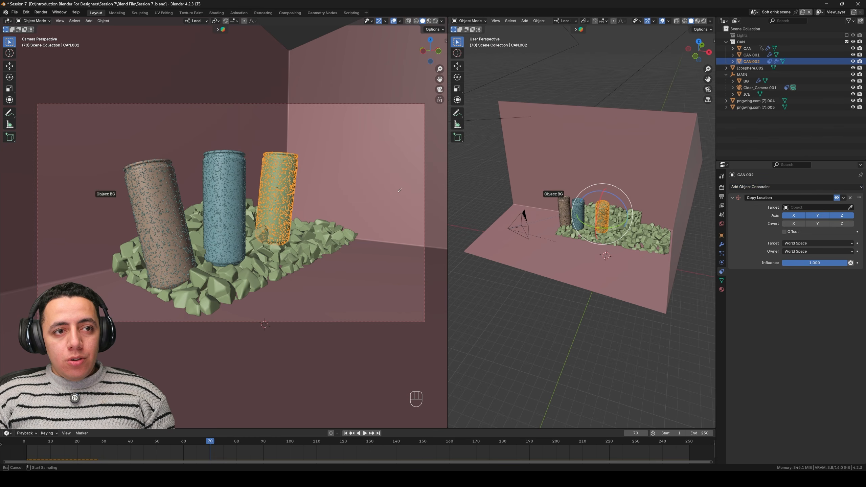
{"action": "left_click", "coordinate": [228, 175]}
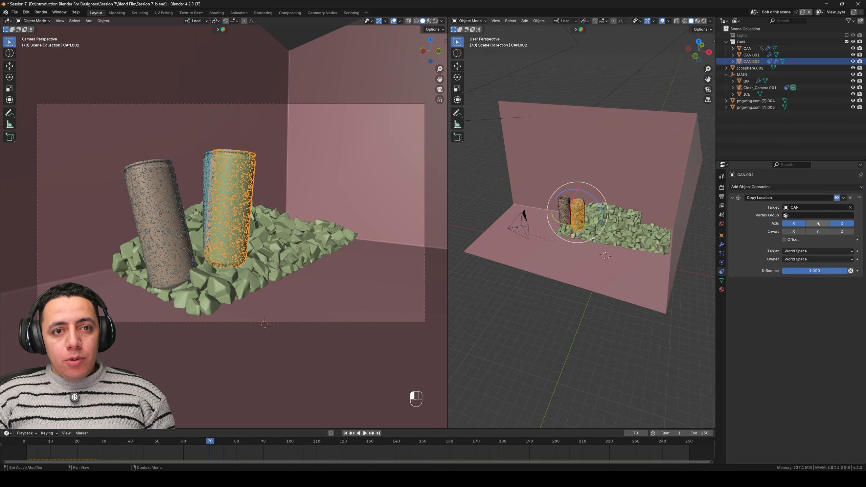
{"action": "left_click", "coordinate": [794, 223]}
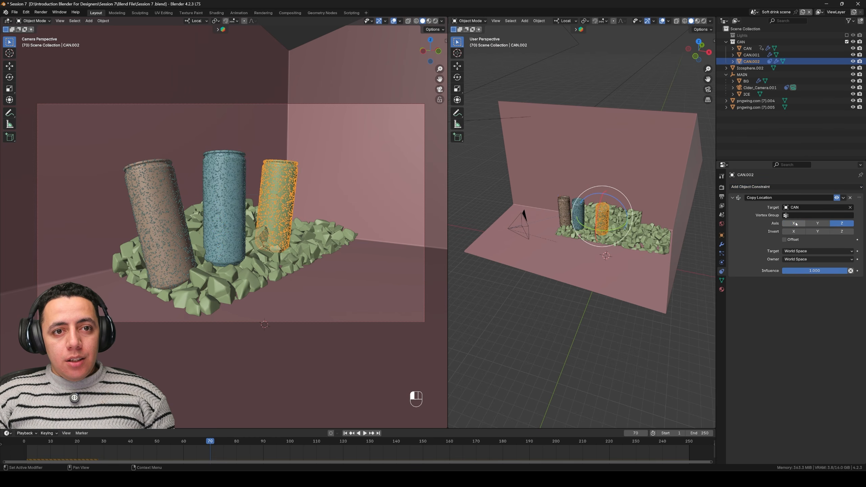
- Give CAN.001 a Copy Location constraint targeting CAN on the Z axis only, and play the animation from the start
{"action": "left_click", "coordinate": [164, 207]}
{"action": "left_click", "coordinate": [762, 187]}
{"action": "left_click", "coordinate": [742, 204]}
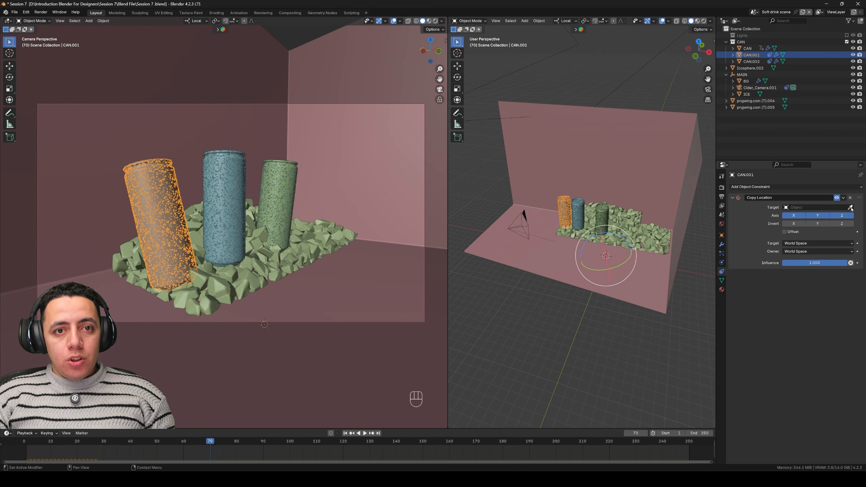
{"action": "left_click", "coordinate": [850, 208]}
{"action": "left_click", "coordinate": [747, 48]}
{"action": "left_click_drag", "start_coordinate": [795, 224], "coordinate": [818, 224]}
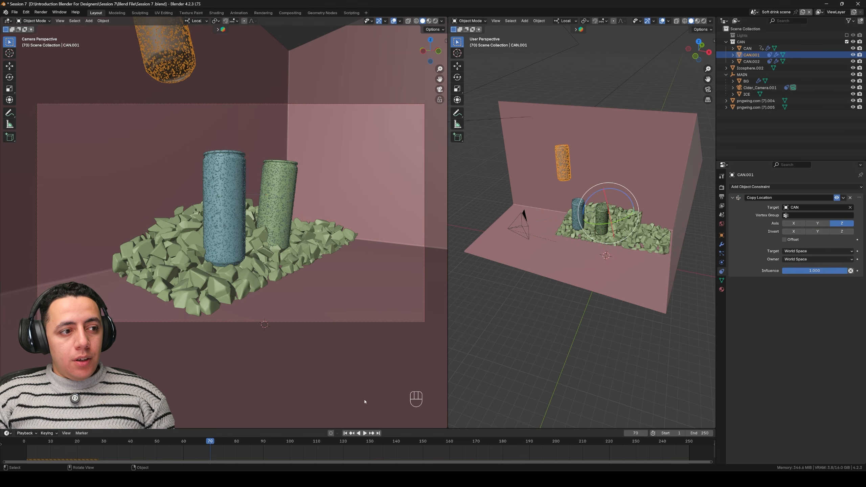
{"action": "left_click", "coordinate": [345, 433]}
{"action": "key", "text": "space"}
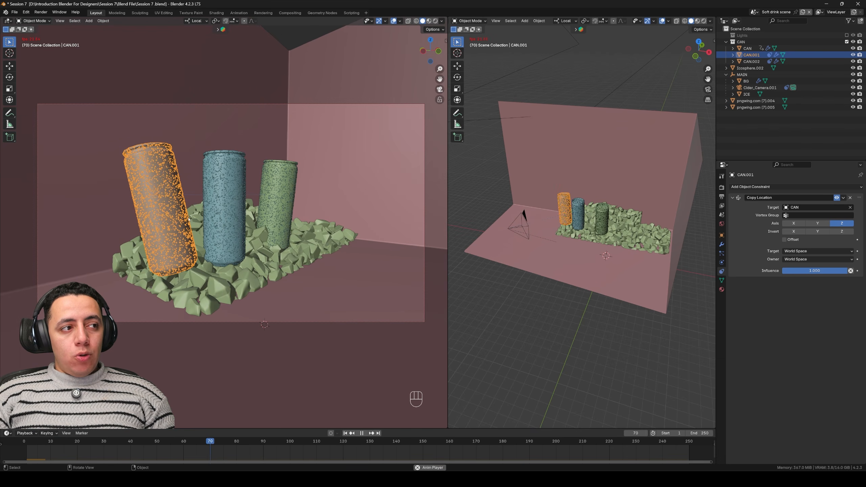
{"action": "key", "text": "space"}
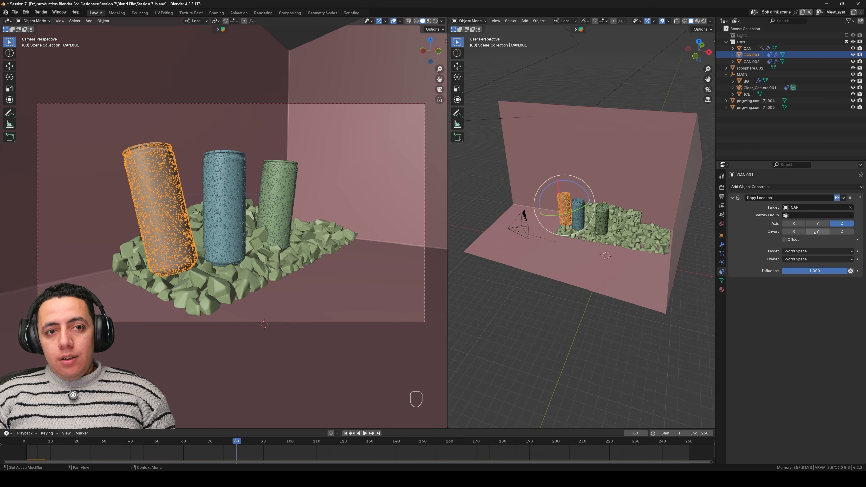
- Try inverting the Z axis in CAN.001's Copy Location constraint, preview the animation, and turn the inversion off
{"action": "left_click", "coordinate": [793, 232]}
{"action": "left_click", "coordinate": [841, 231]}
{"action": "middle_click_drag", "start_coordinate": [579, 300], "coordinate": [583, 358]}
{"action": "left_click", "coordinate": [344, 434]}
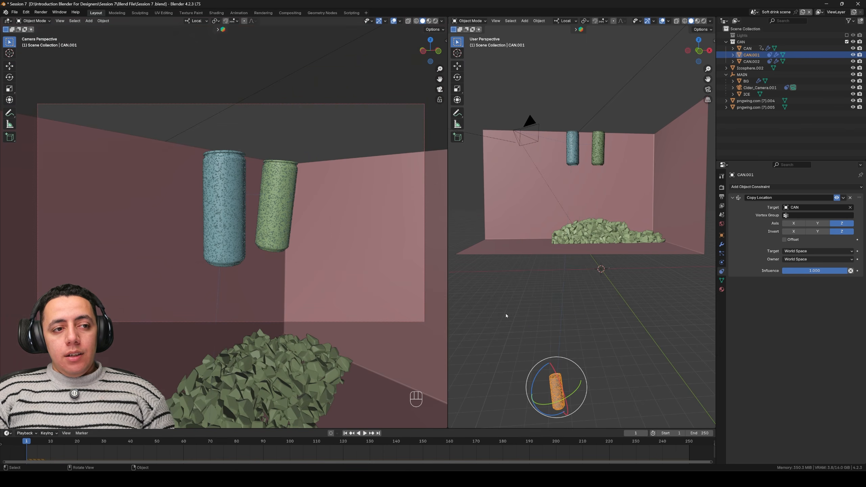
{"action": "key", "text": "space"}
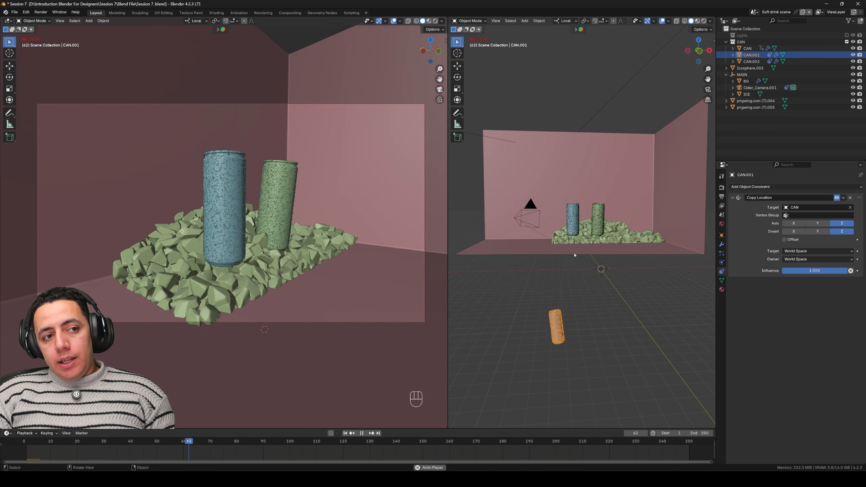
{"action": "key", "text": "space"}
{"action": "left_click", "coordinate": [841, 232]}
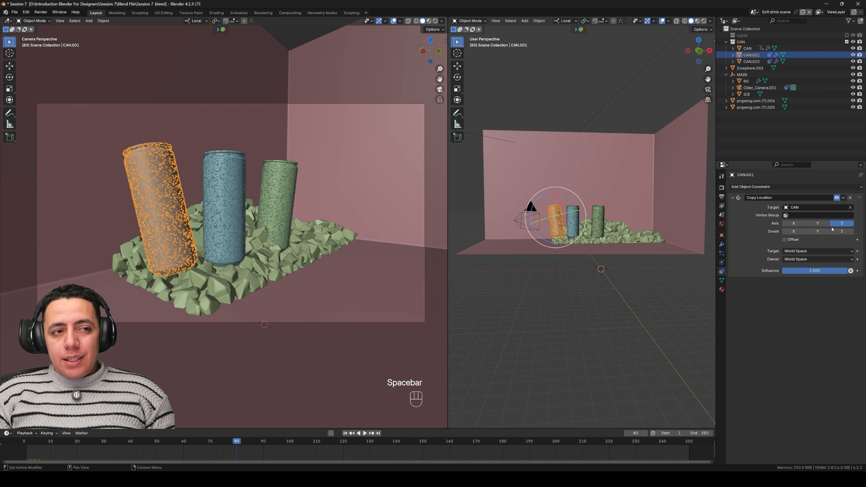
- Lower the influence of CAN.001's Copy Location constraint to 0.347 and replay the animation from the start
{"action": "middle_click_drag", "start_coordinate": [587, 211], "coordinate": [605, 220]}
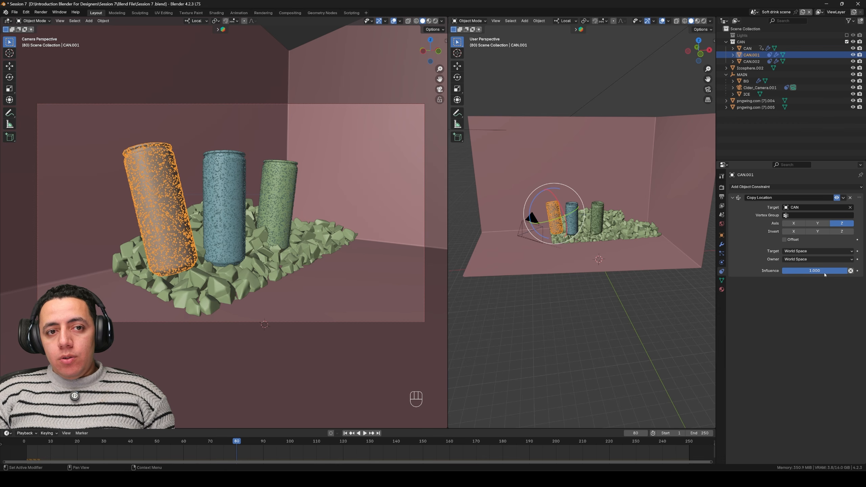
{"action": "left_click_drag", "start_coordinate": [847, 271], "coordinate": [805, 271]}
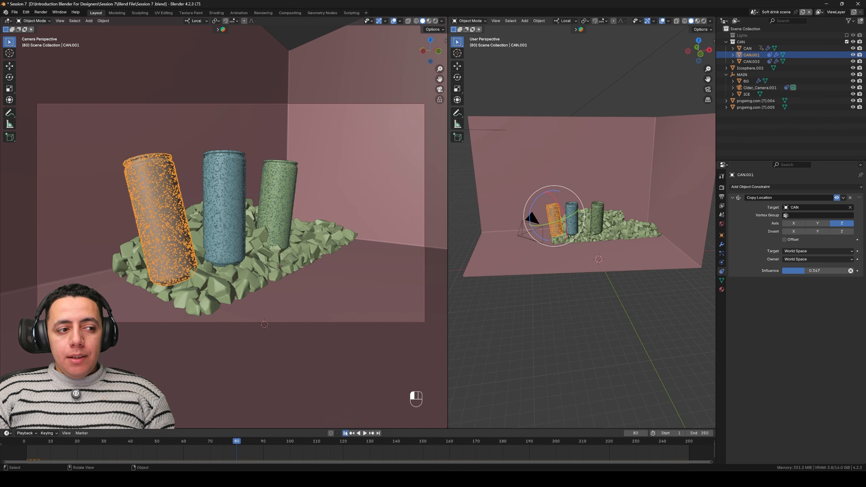
{"action": "left_click", "coordinate": [345, 433]}
{"action": "key", "text": "space"}
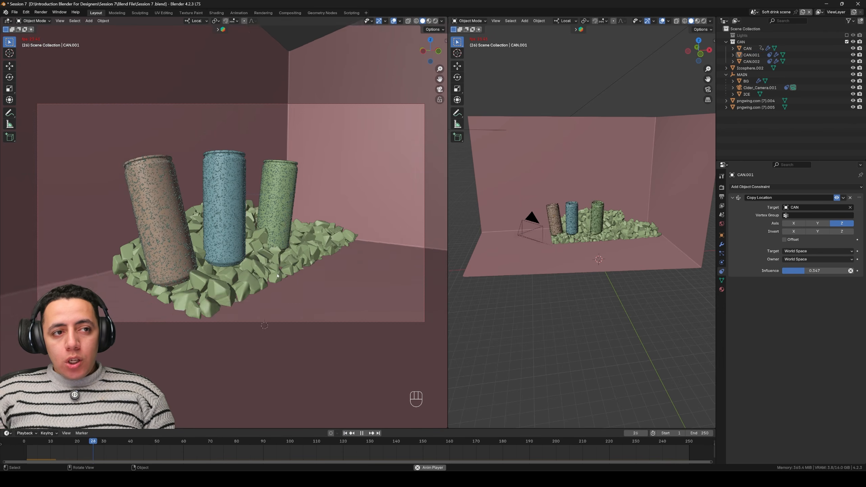
{"action": "key", "text": "space"}
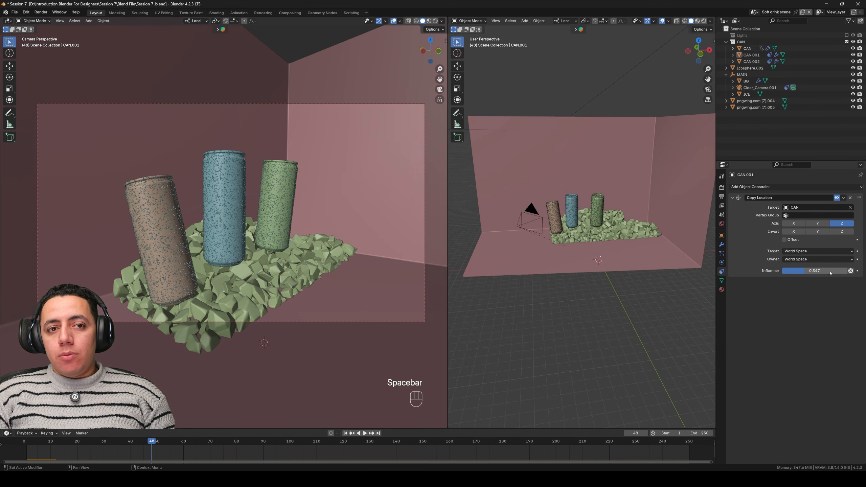
- Set the influence of CAN.001's Copy Location constraint to 0.653 and return to the start of the animation
{"action": "left_click_drag", "start_coordinate": [814, 271], "coordinate": [833, 271]}
{"action": "key", "text": "shift+Left"}
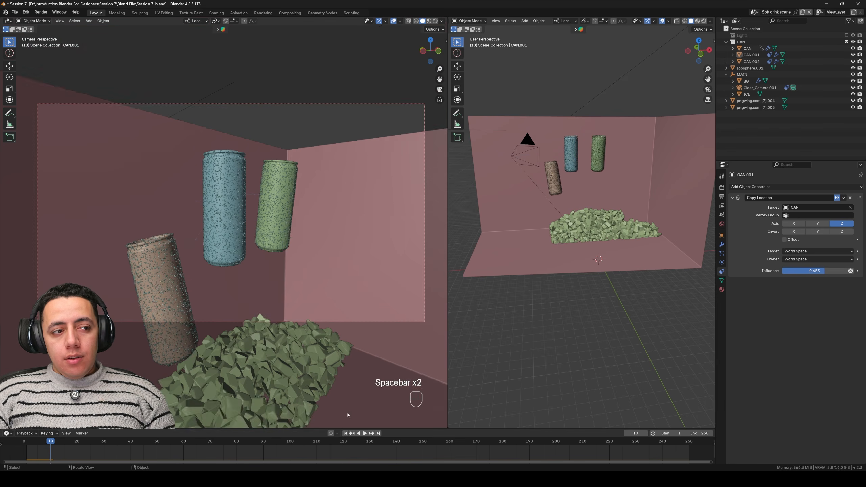
- Set the influence of CAN.001's Copy Location constraint to 0.600 and play the animation from the start
{"action": "left_click", "coordinate": [276, 202]}
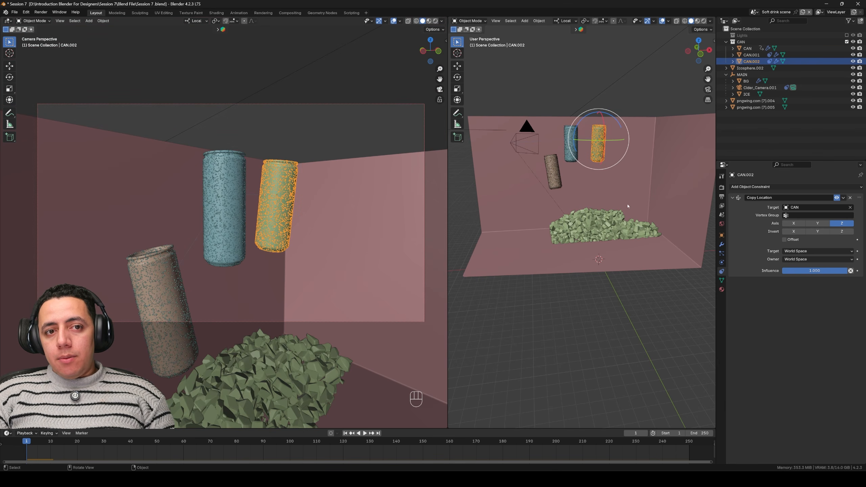
{"action": "key", "text": "space"}
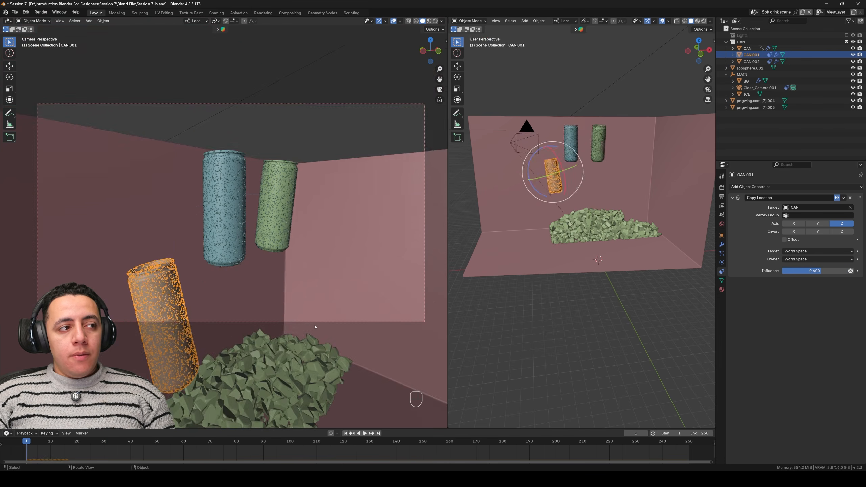
{"action": "key", "text": "space"}
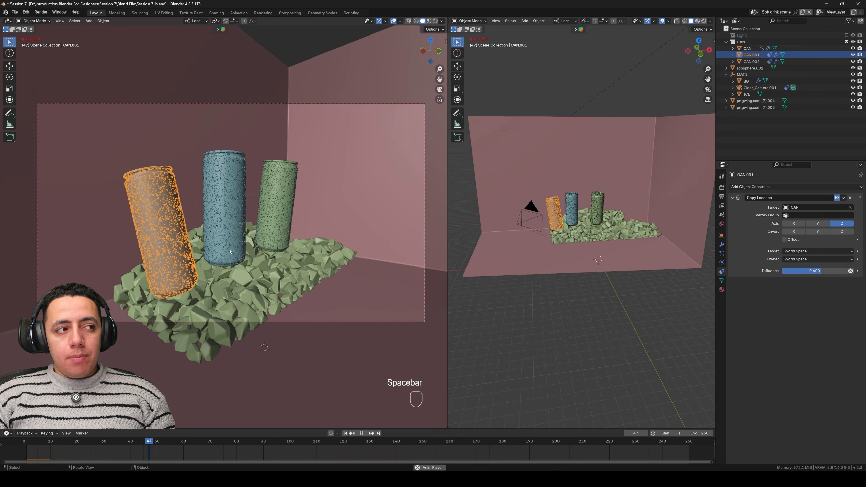
{"action": "key", "text": "space"}
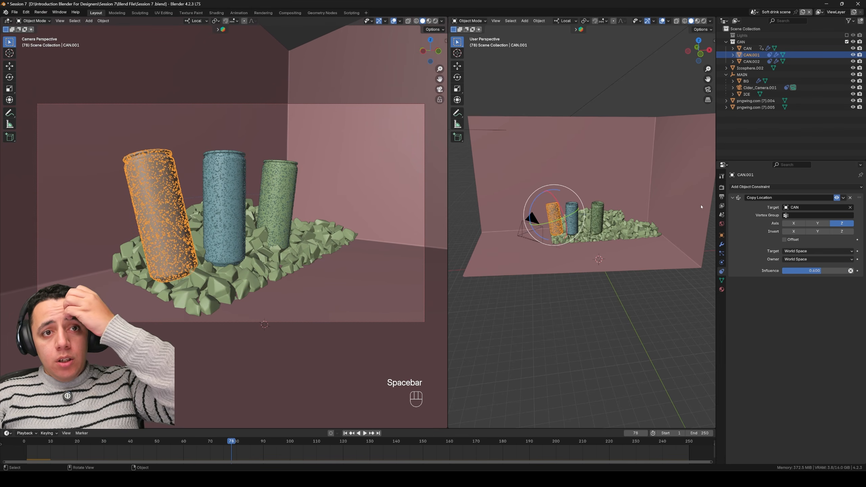
- Insert rotation keyframes for the main can, CAN, at frame 1
{"action": "left_click", "coordinate": [572, 208]}
{"action": "left_click", "coordinate": [345, 433]}
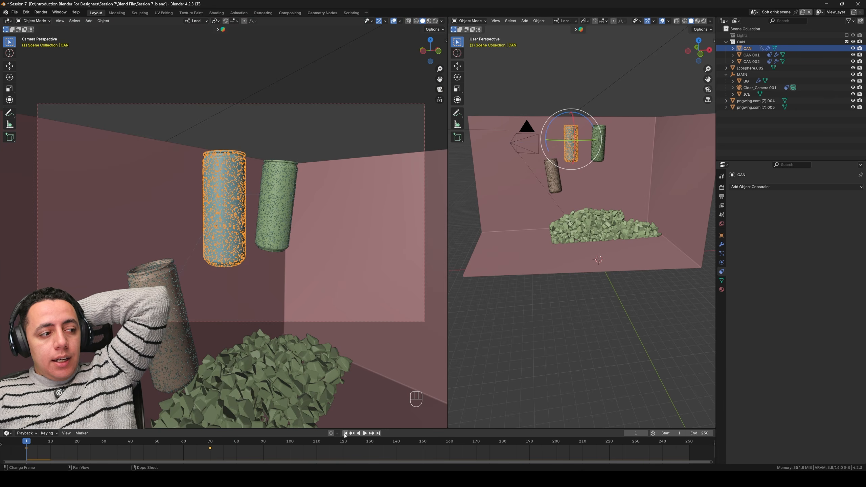
{"action": "left_click", "coordinate": [722, 235]}
{"action": "right_click", "coordinate": [815, 227]}
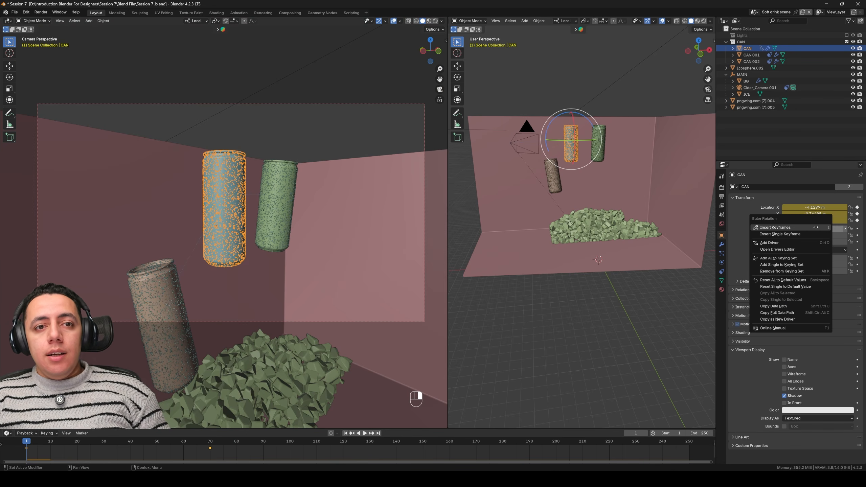
{"action": "left_click", "coordinate": [816, 227]}
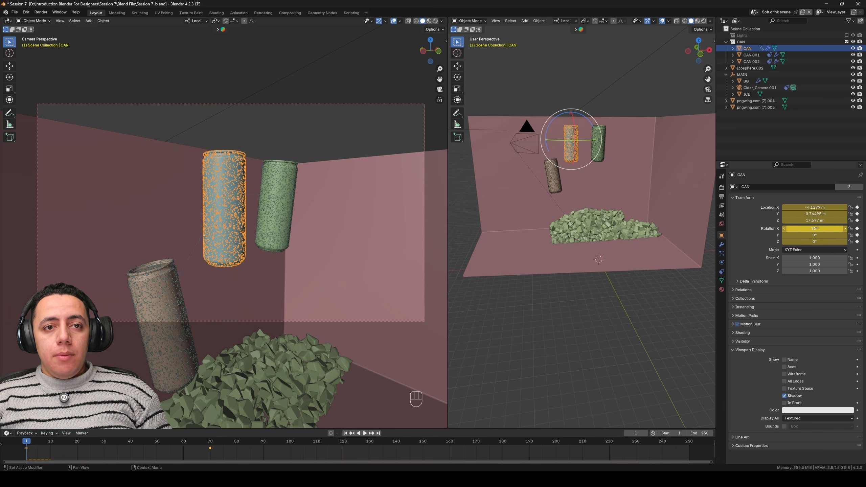
- Set CAN's Z rotation to 360° at frame 70, keyframe the rotation, and replay the animation from the start
{"action": "left_click", "coordinate": [372, 433]}
{"action": "key", "text": "ctrl+z"}
{"action": "key", "text": "ctrl+z"}
{"action": "key", "text": "ctrl+z"}
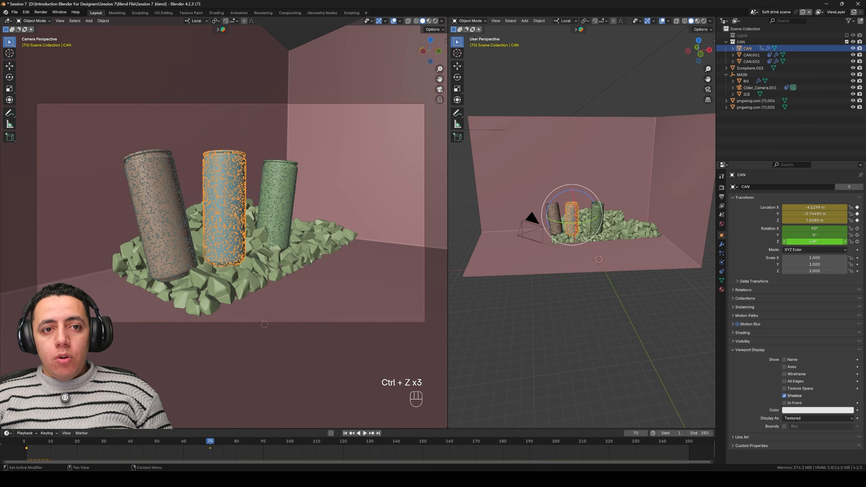
{"action": "left_click", "coordinate": [812, 242]}
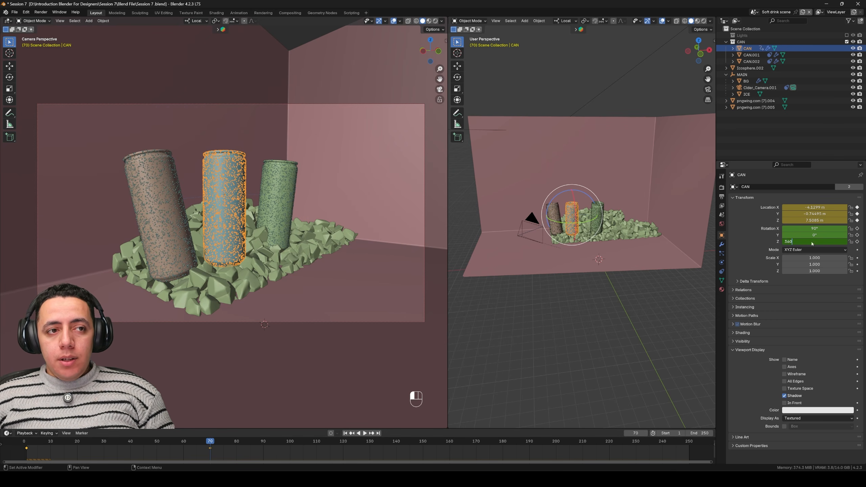
{"action": "key", "text": "Return"}
{"action": "right_click", "coordinate": [813, 235]}
{"action": "left_click", "coordinate": [784, 234]}
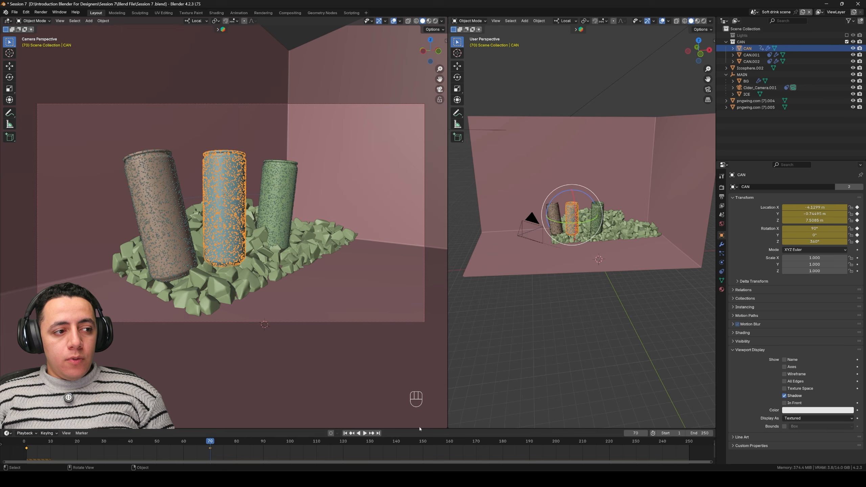
{"action": "left_click", "coordinate": [351, 433]}
{"action": "key", "text": "space"}
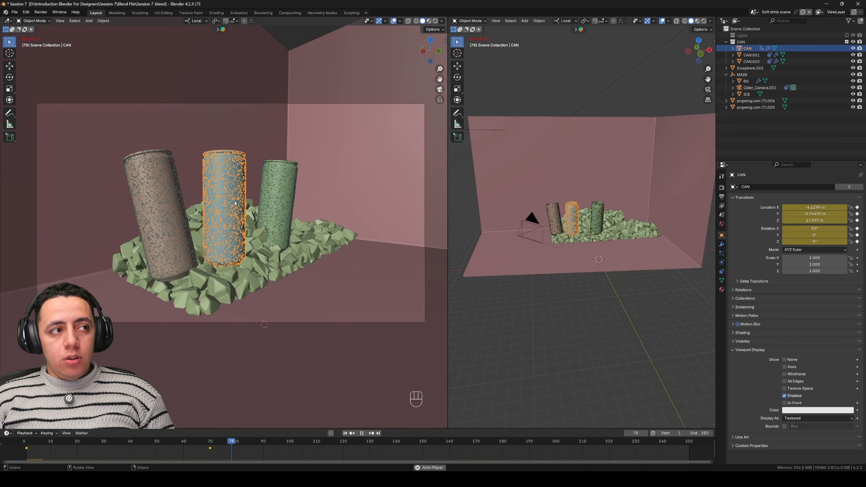
{"action": "key", "text": "space"}
- Add a Copy Rotation constraint to CAN.002 with CAN as its target
{"action": "left_click", "coordinate": [282, 181]}
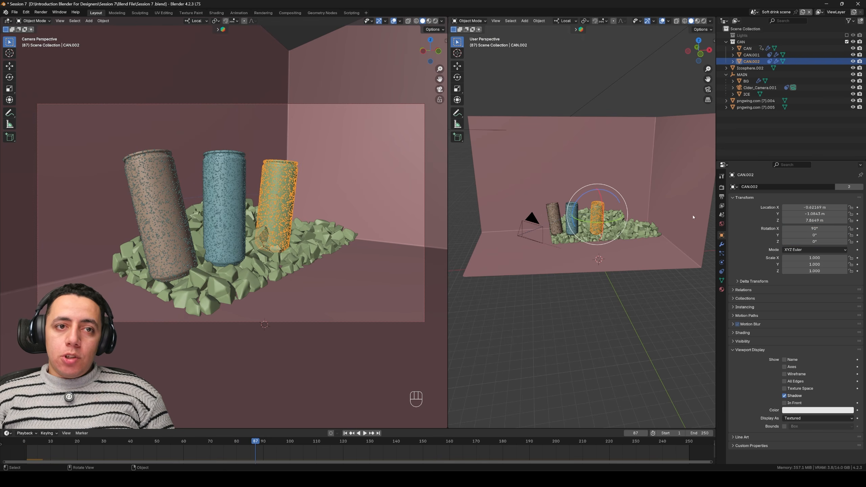
{"action": "left_click", "coordinate": [722, 262]}
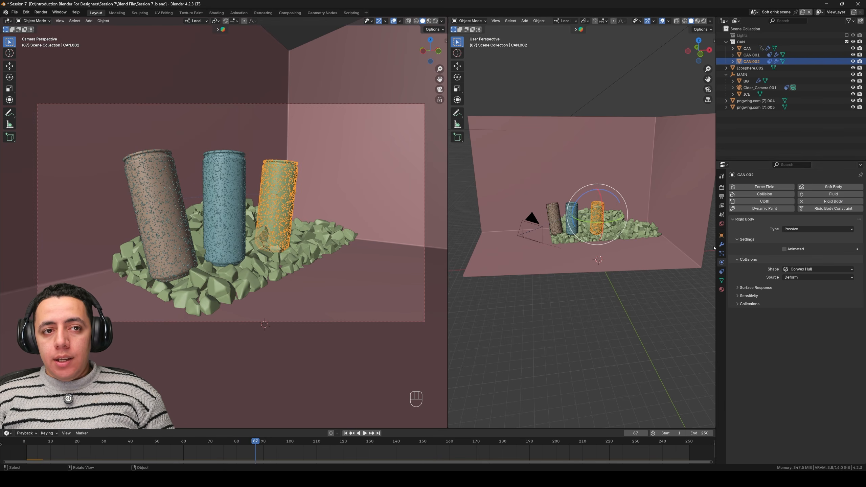
{"action": "left_click", "coordinate": [722, 253]}
{"action": "left_click", "coordinate": [721, 272]}
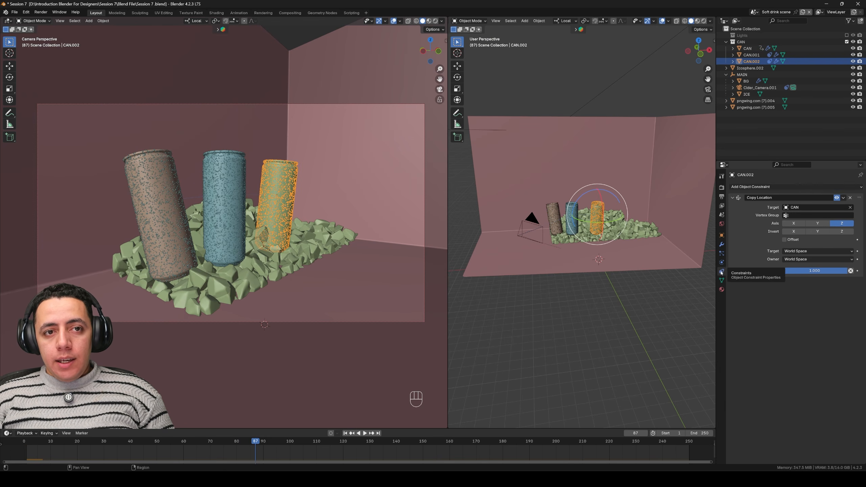
{"action": "left_click", "coordinate": [757, 187]}
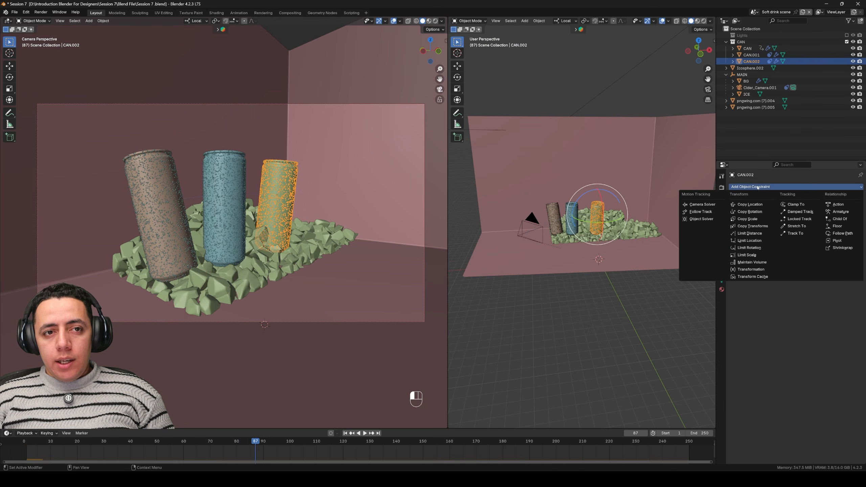
{"action": "left_click", "coordinate": [750, 212]}
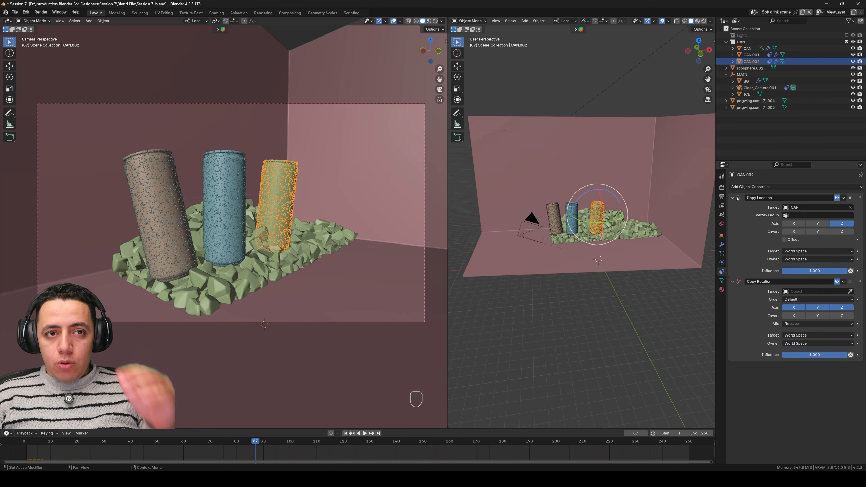
{"action": "left_click", "coordinate": [850, 292]}
{"action": "left_click", "coordinate": [235, 186]}
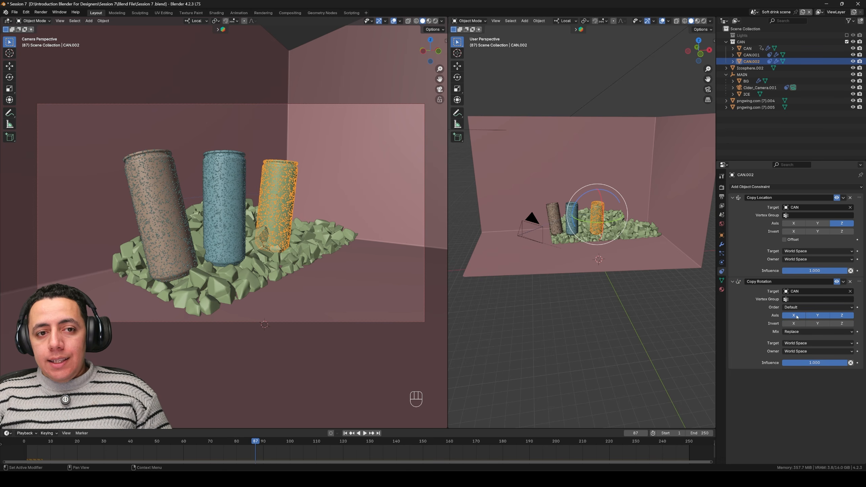
- Limit CAN.002's Copy Rotation constraint to the Z axis and play the animation from the start
{"action": "left_click", "coordinate": [820, 316]}
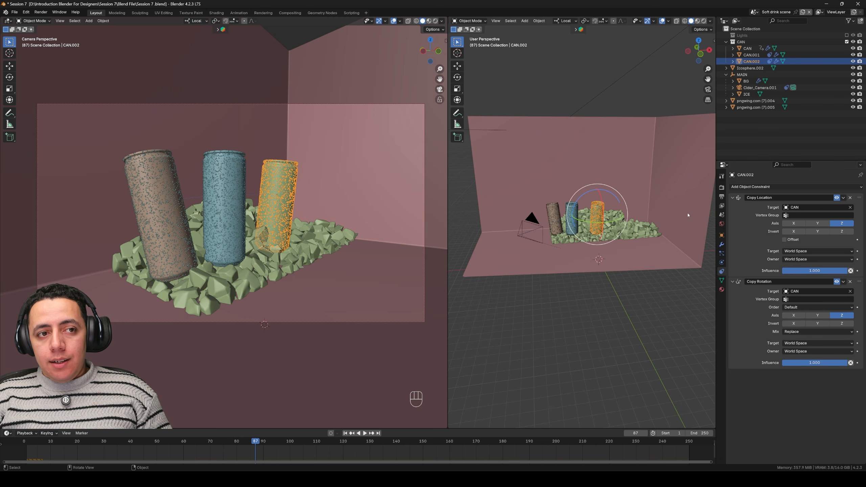
{"action": "left_click", "coordinate": [351, 433]}
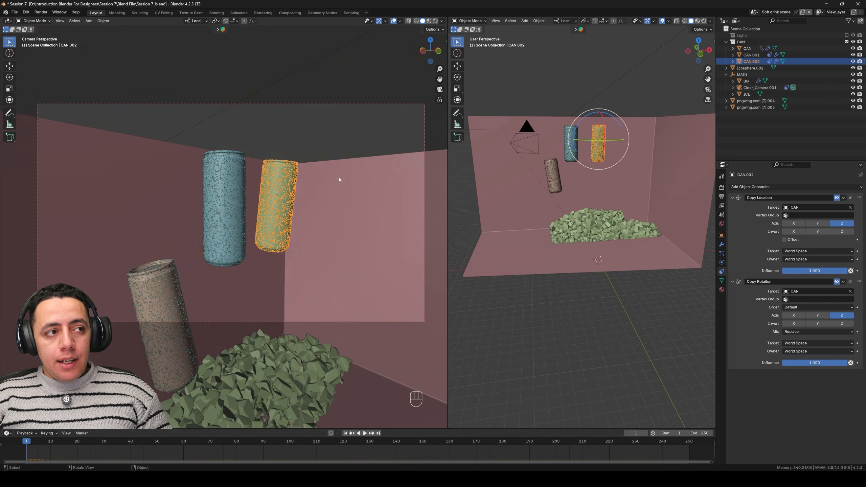
{"action": "key", "text": "space"}
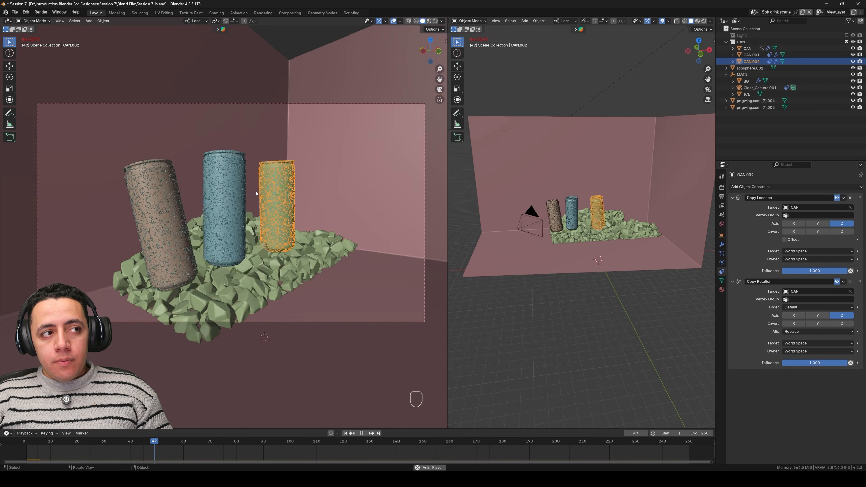
{"action": "key", "text": "space"}
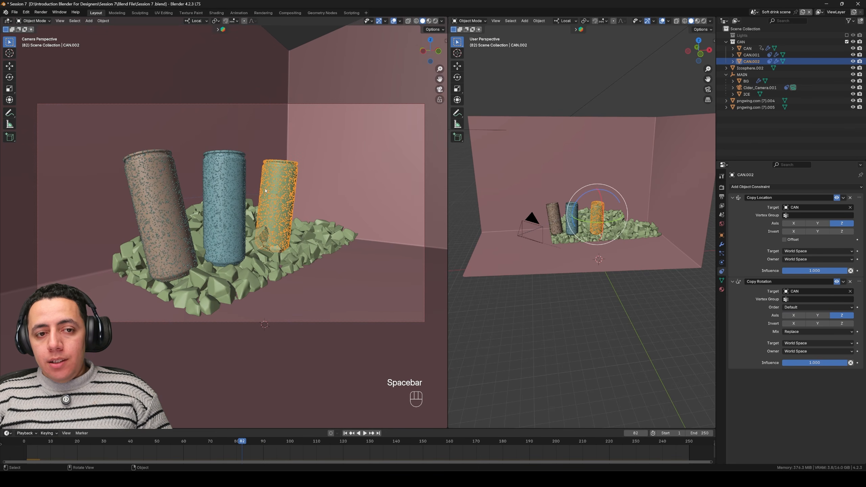
- Collapse CAN.002's two constraints and look through the available object constraint types without adding one
{"action": "left_click", "coordinate": [733, 197]}
{"action": "left_click", "coordinate": [733, 207]}
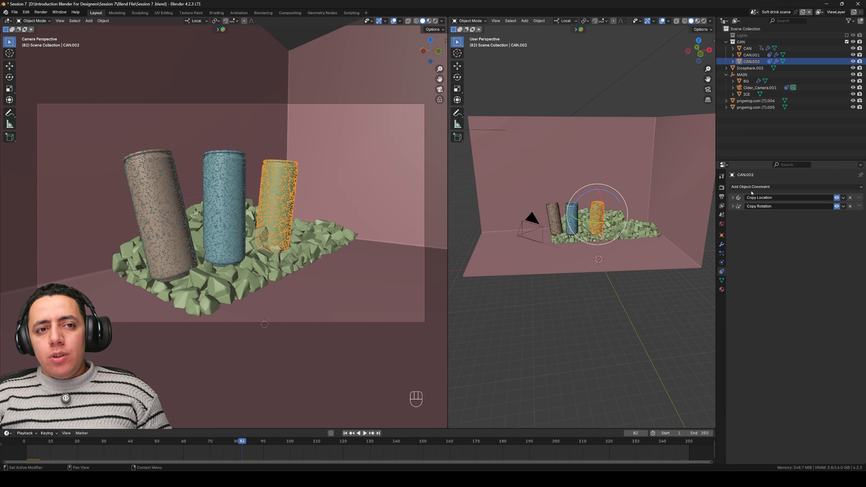
{"action": "left_click", "coordinate": [752, 188]}
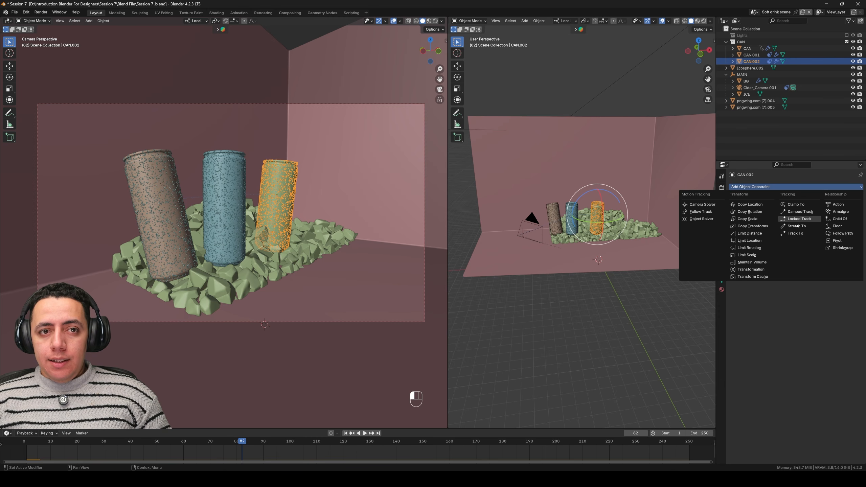
{"action": "left_click", "coordinate": [558, 266]}
- Select the camera Cider_Camera.001 and play the animation from the start to examine its Copy Location constraint
{"action": "left_click", "coordinate": [531, 219]}
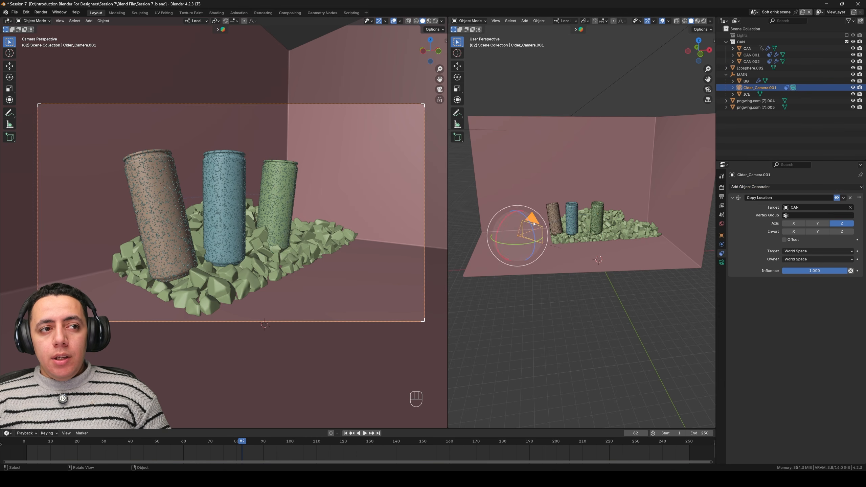
{"action": "middle_click_drag", "start_coordinate": [531, 221], "coordinate": [557, 250]}
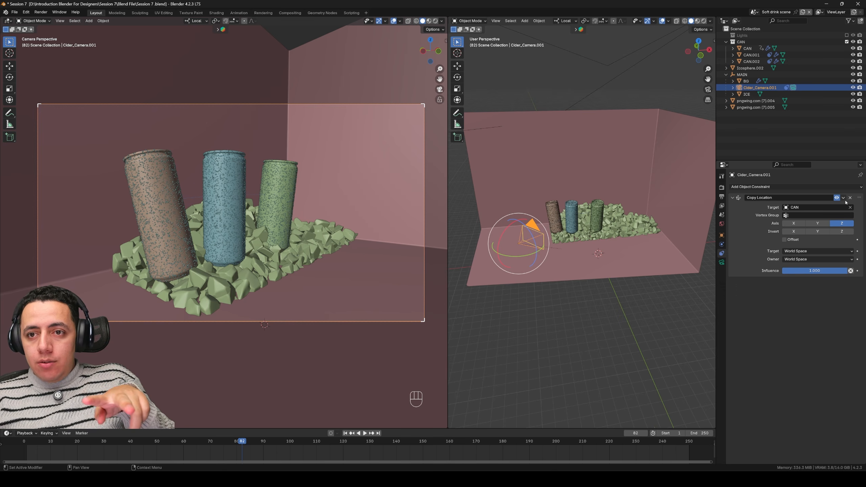
{"action": "key", "text": "shift+Left"}
{"action": "key", "text": "space"}
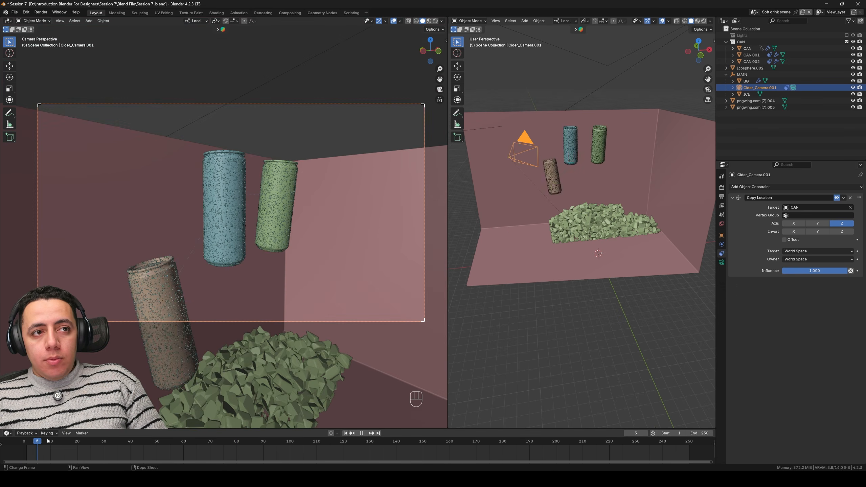
{"action": "key", "text": "space"}
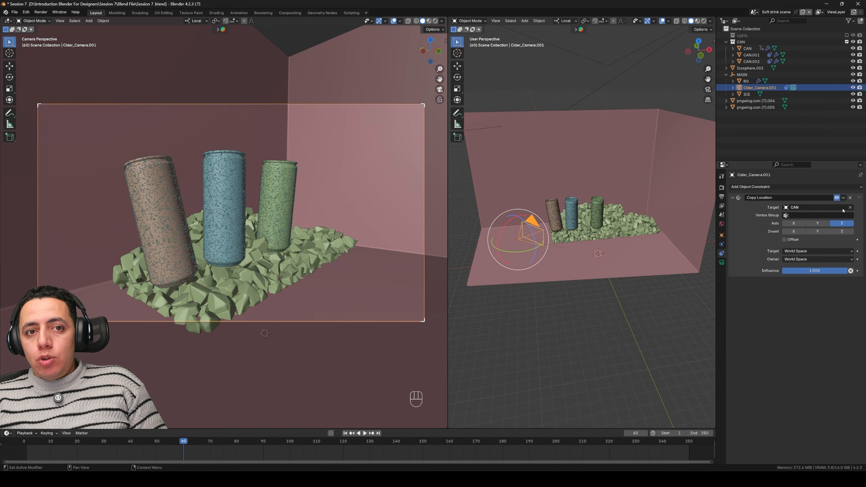
- Replace the camera's Copy Location constraint with a Track To constraint targeting CAN, working at frame 1
{"action": "left_click", "coordinate": [850, 198]}
{"action": "left_click", "coordinate": [345, 433]}
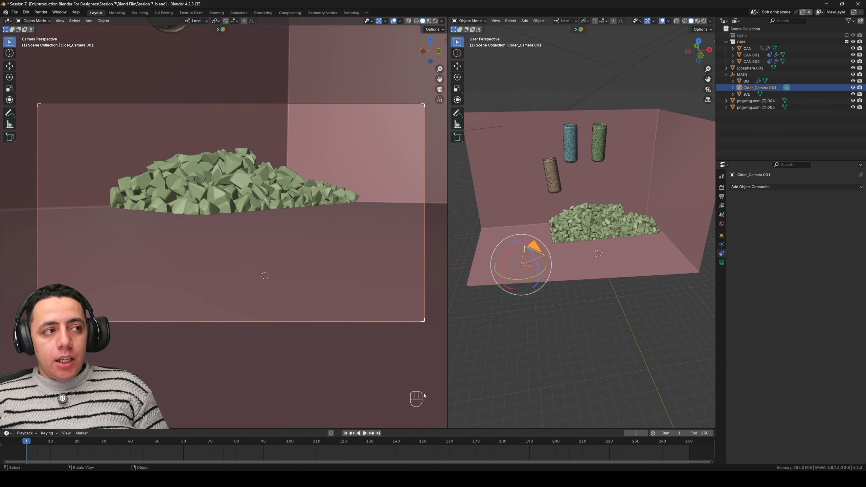
{"action": "left_click", "coordinate": [764, 187]}
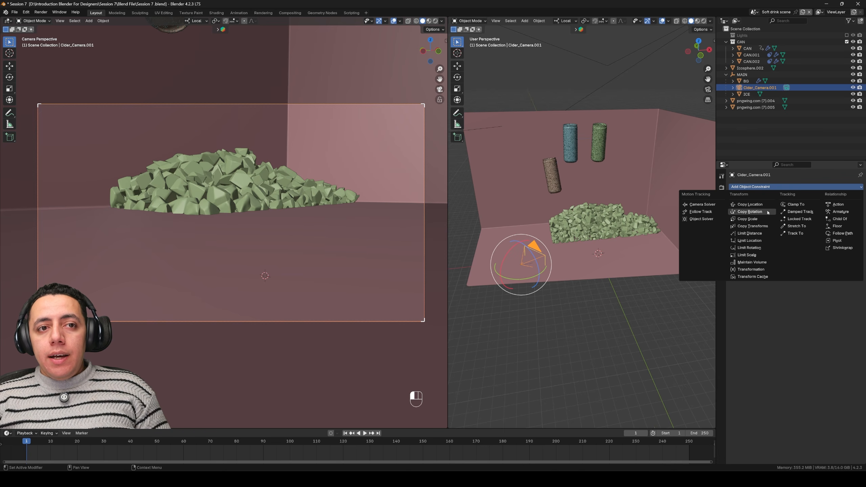
{"action": "left_click", "coordinate": [791, 234]}
{"action": "left_click", "coordinate": [851, 208]}
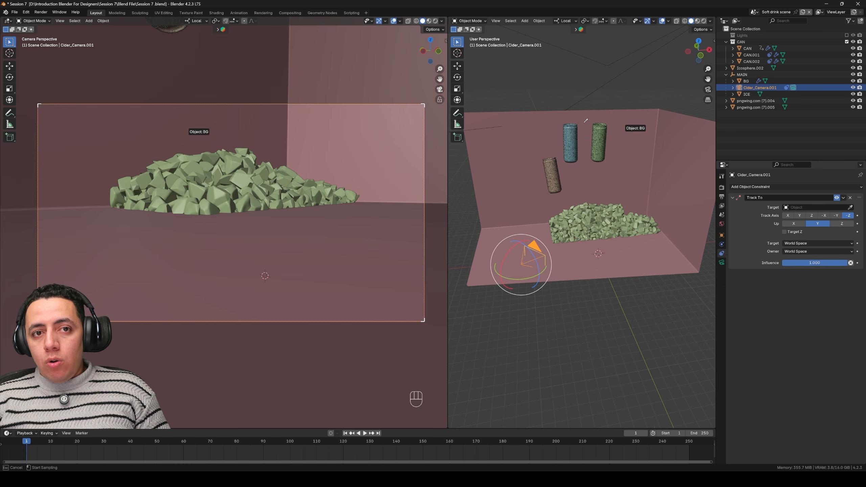
{"action": "left_click", "coordinate": [573, 134]}
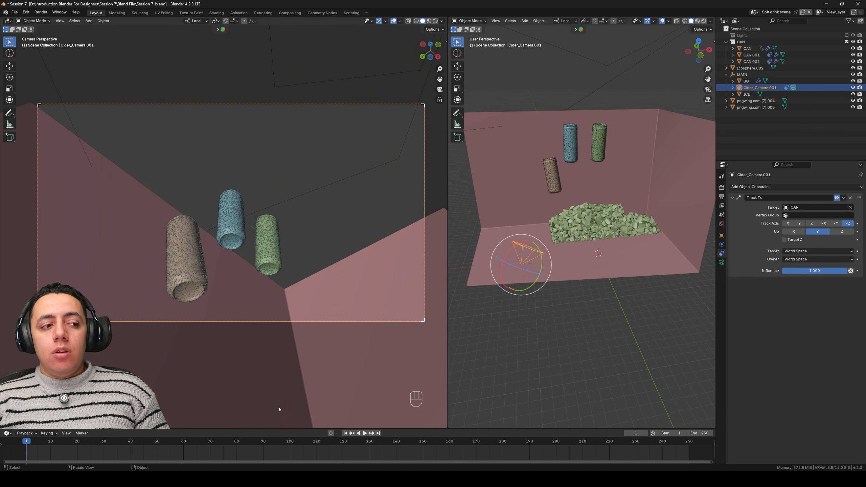
- Play the animation from the start to preview how the camera tracks the falling can
{"action": "key", "text": "space"}
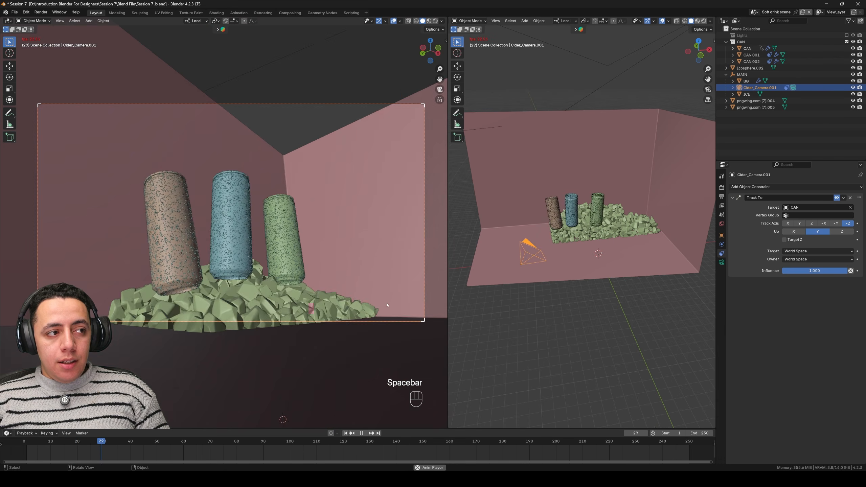
{"action": "key", "text": "space"}
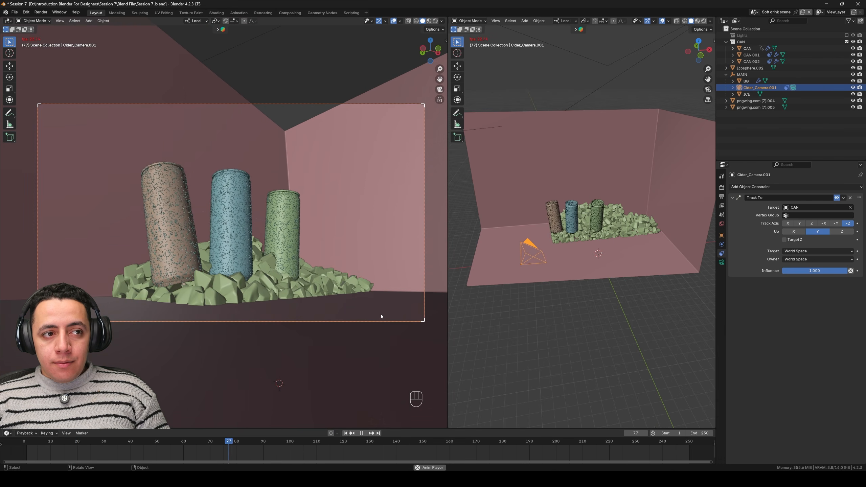
{"action": "left_click", "coordinate": [345, 433]}
{"action": "key", "text": "space"}
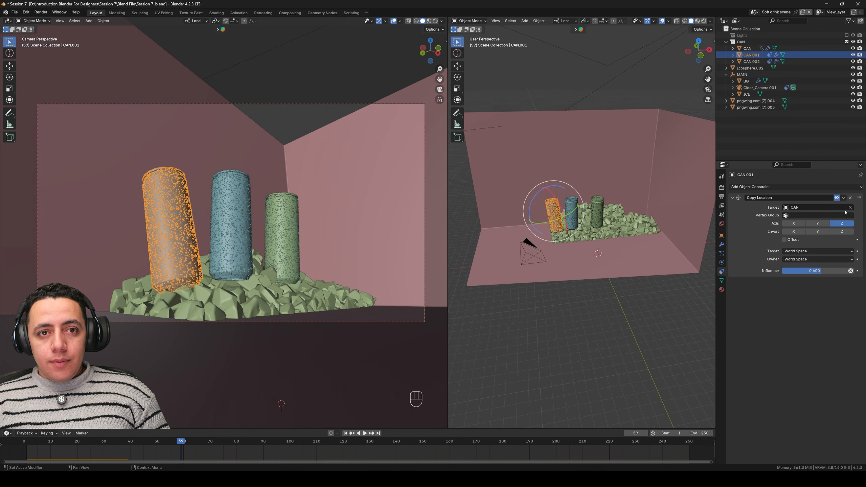
- Clear the target of CAN.001's Copy Location constraint and play the animation from the start to check the motion
{"action": "left_click", "coordinate": [851, 208]}
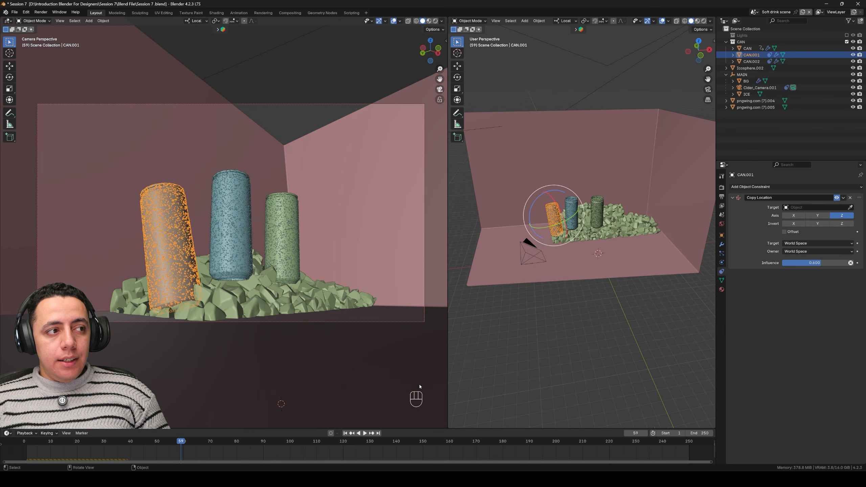
{"action": "left_click", "coordinate": [345, 433]}
{"action": "key", "text": "space"}
{"action": "left_click", "coordinate": [349, 212]}
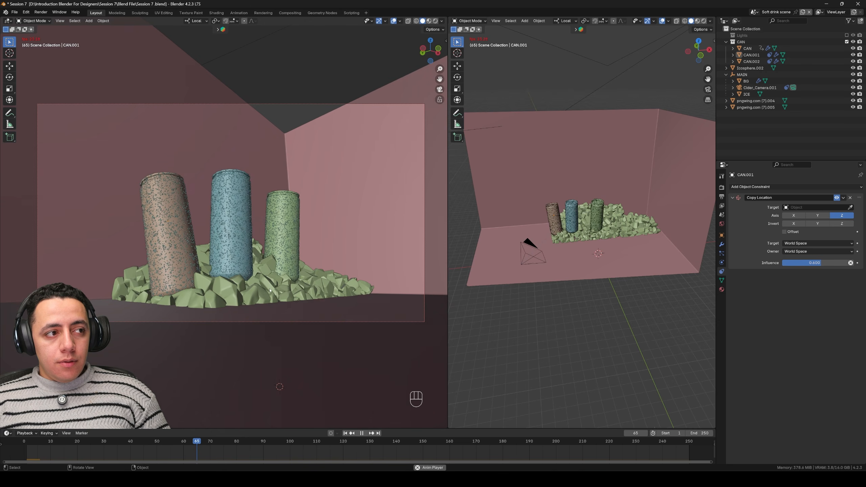
{"action": "key", "text": "space"}
- Delete both constraints from CAN.002 and play the animation from the start
{"action": "left_click", "coordinate": [291, 239]}
{"action": "left_click", "coordinate": [850, 198]}
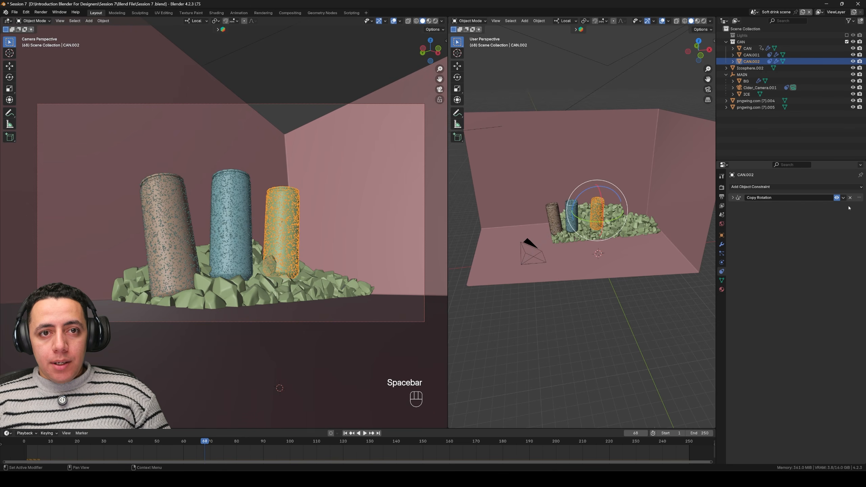
{"action": "left_click", "coordinate": [851, 198]}
{"action": "left_click", "coordinate": [345, 433]}
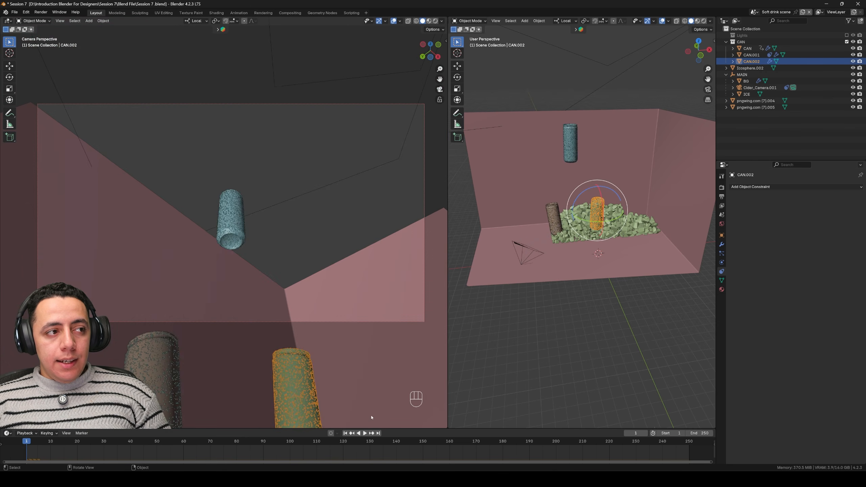
{"action": "key", "text": "space"}
{"action": "left_click", "coordinate": [278, 230]}
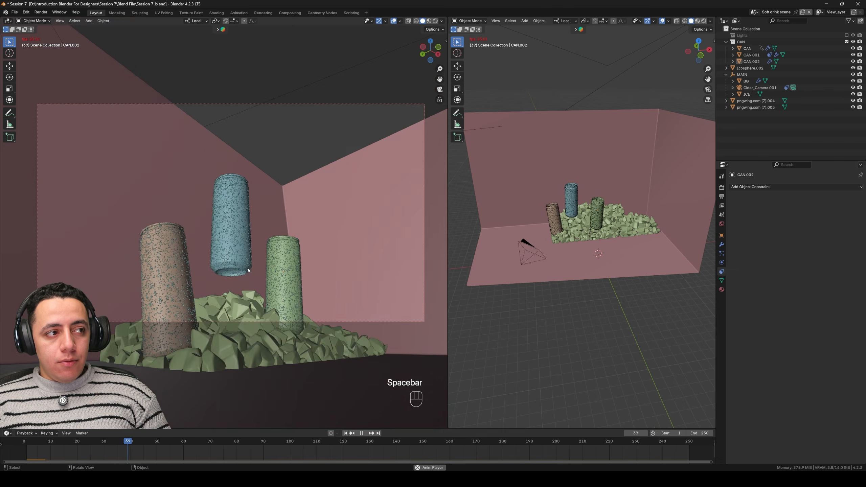
{"action": "key", "text": "space"}
- Try the other track axes on the Cider_Camera.001 Track To constraint, ending on -Z
{"action": "left_click", "coordinate": [202, 321]}
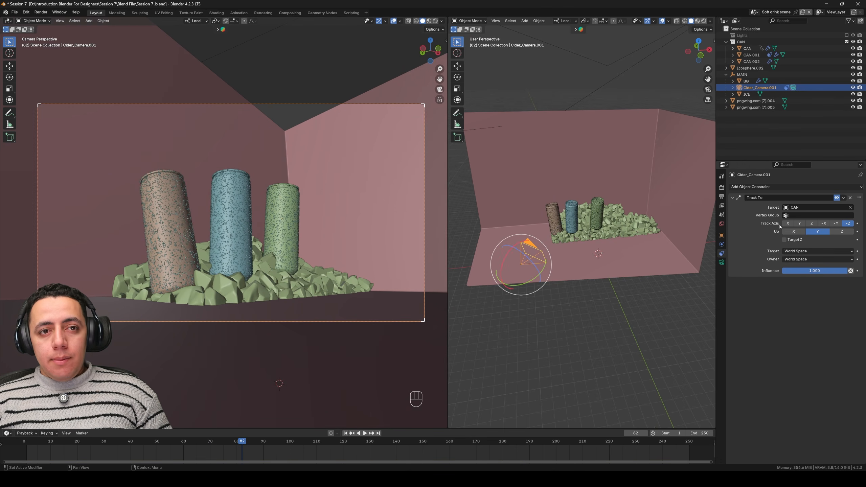
{"action": "left_click", "coordinate": [837, 223]}
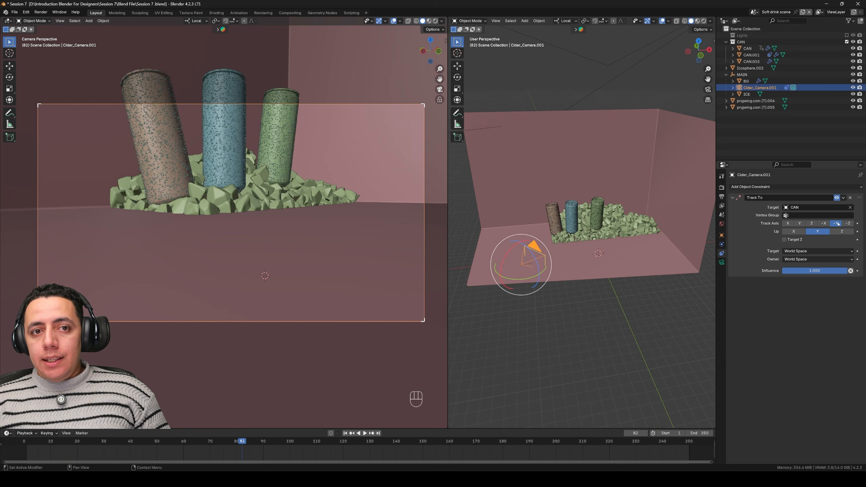
{"action": "left_click", "coordinate": [825, 224]}
{"action": "left_click", "coordinate": [812, 224]}
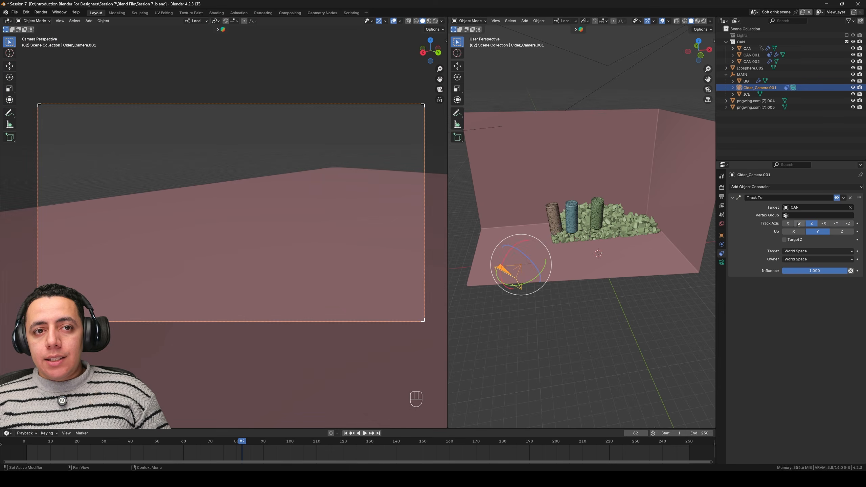
{"action": "left_click", "coordinate": [788, 224]}
{"action": "left_click", "coordinate": [805, 224]}
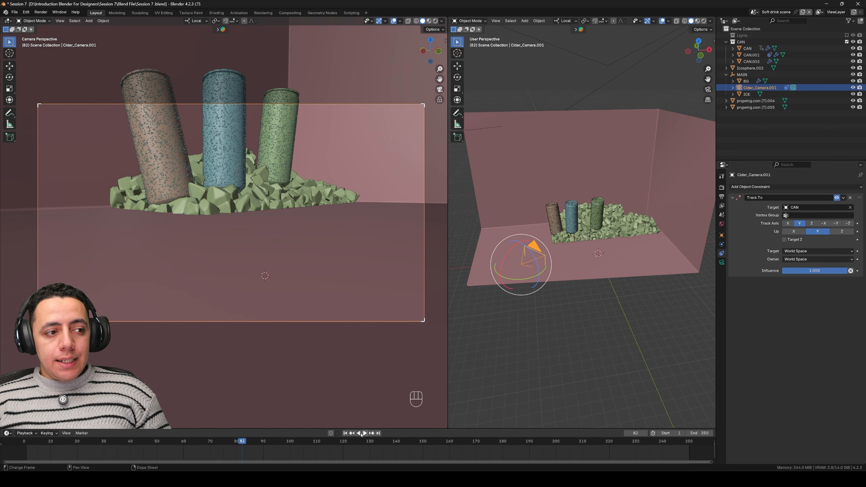
{"action": "key", "text": "shift+Left"}
{"action": "left_click", "coordinate": [848, 223]}
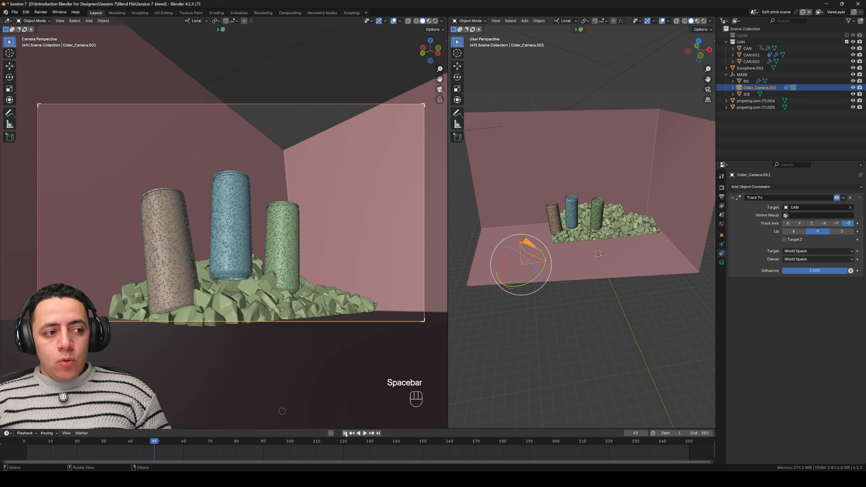
- At frame 1, move CAN along its local X axis to about 4.84 m and replace its location keyframes
{"action": "left_click", "coordinate": [345, 433]}
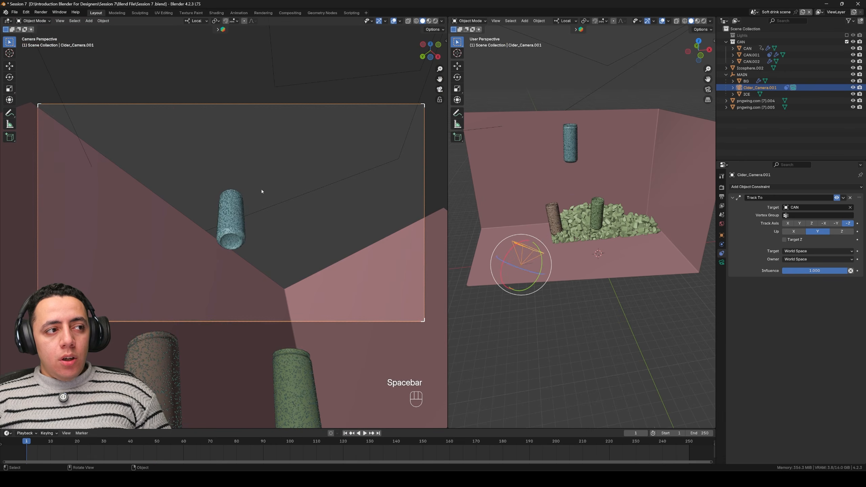
{"action": "left_click", "coordinate": [231, 211]}
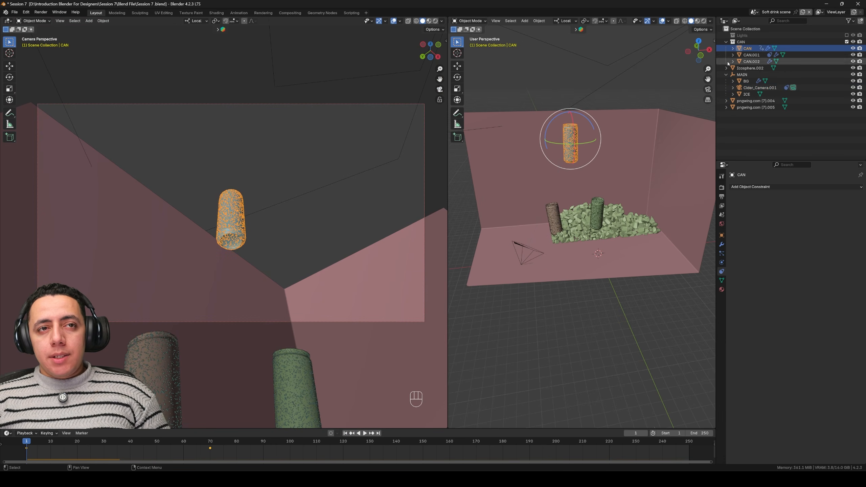
{"action": "middle_click_drag", "start_coordinate": [552, 204], "coordinate": [610, 204]}
{"action": "key", "text": "g"}
{"action": "key", "text": "x"}
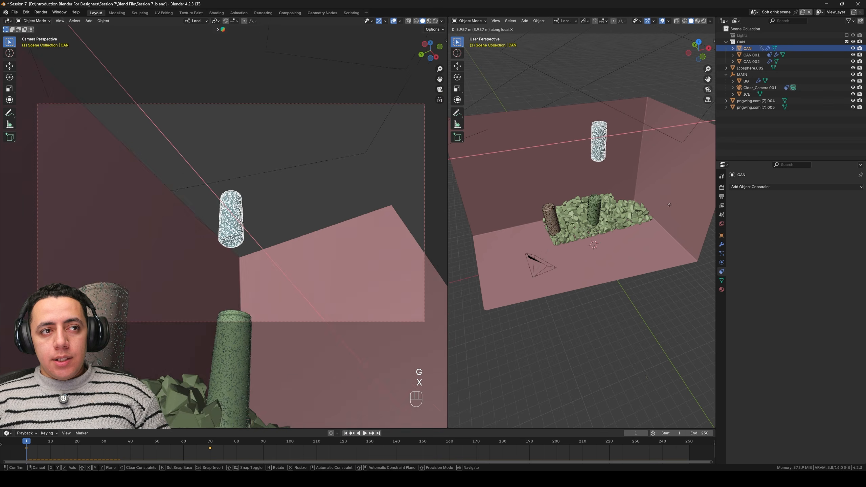
{"action": "left_click", "coordinate": [698, 204]}
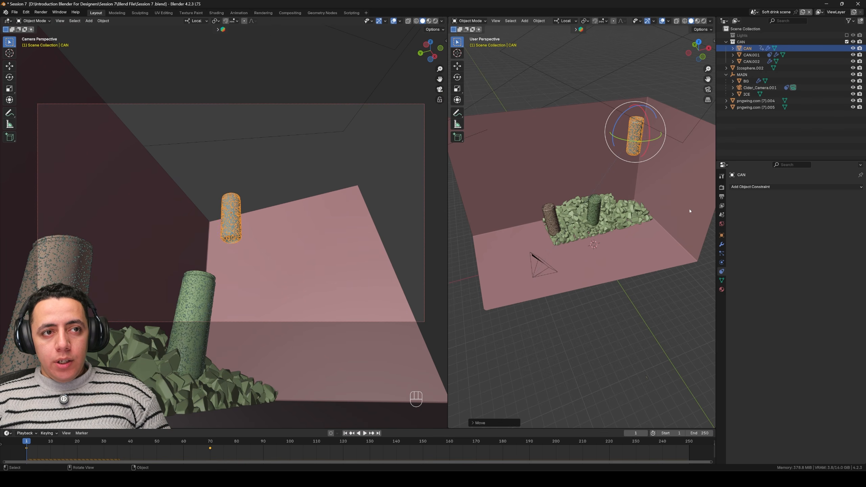
{"action": "left_click", "coordinate": [722, 235]}
{"action": "right_click", "coordinate": [821, 205]}
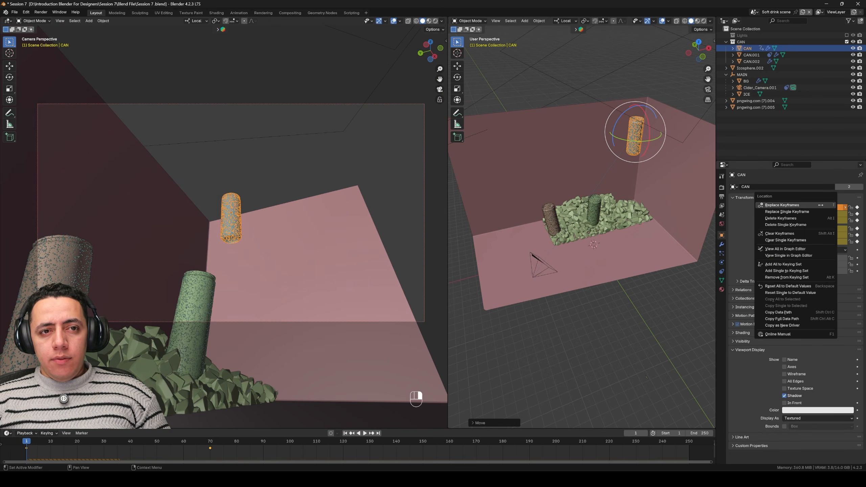
{"action": "left_click", "coordinate": [821, 205]}
- At frame 40, move CAN to about -4.04 m in X and raise it to about 15.48 m in Z
{"action": "left_click_drag", "start_coordinate": [125, 441], "coordinate": [131, 442]}
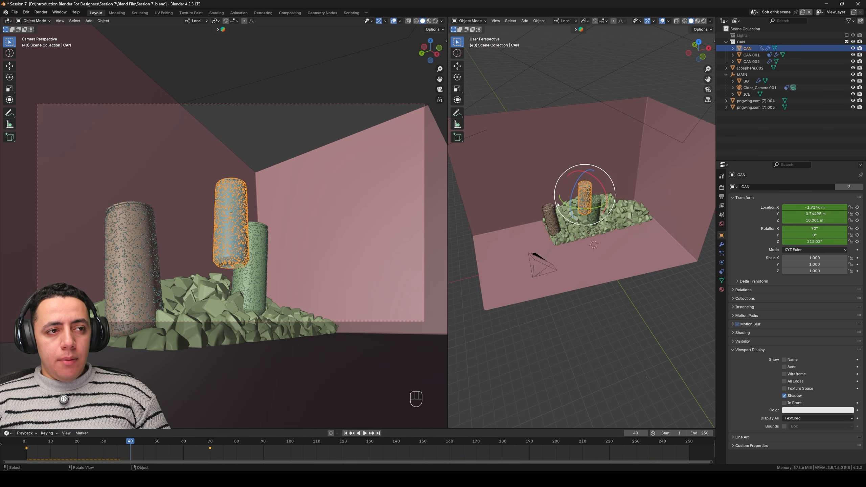
{"action": "key", "text": "g"}
{"action": "key", "text": "x"}
{"action": "key", "text": "x"}
{"action": "left_click", "coordinate": [620, 184]}
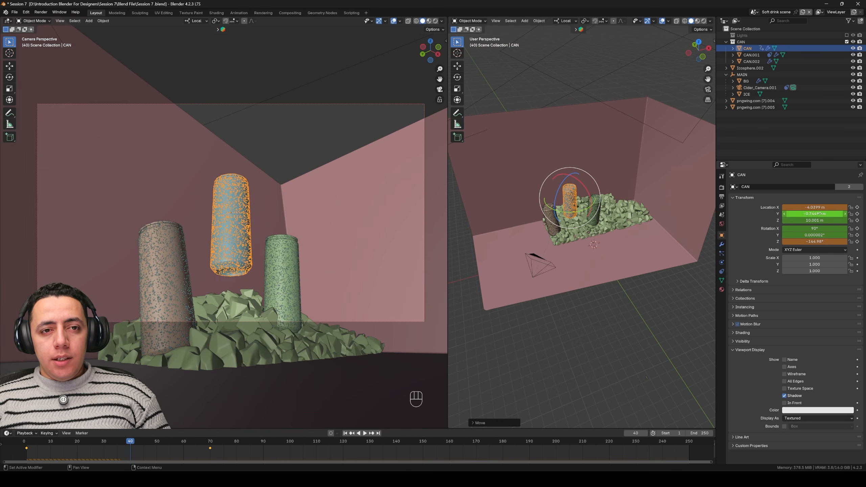
{"action": "key", "text": "g"}
{"action": "key", "text": "z"}
{"action": "key", "text": "z"}
{"action": "left_click", "coordinate": [617, 151]}
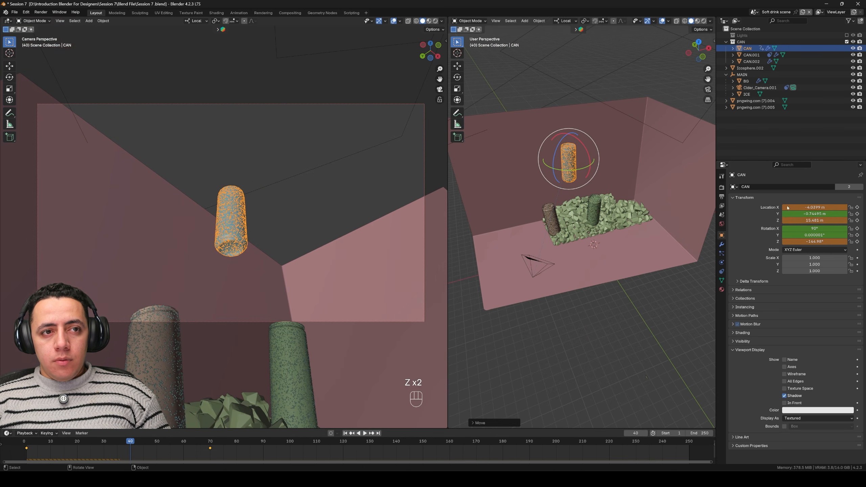
- Insert location and rotation keyframes for CAN at frame 40
{"action": "right_click", "coordinate": [822, 207]}
{"action": "left_click", "coordinate": [822, 209]}
{"action": "right_click", "coordinate": [820, 228]}
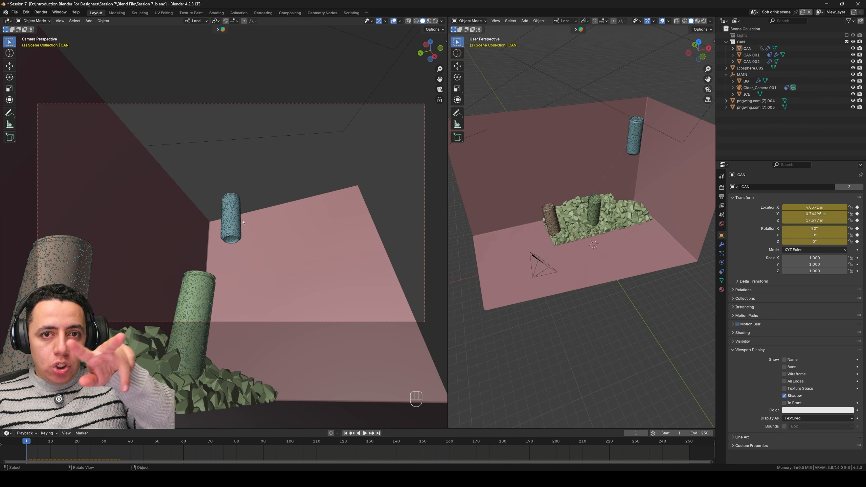
- Play the animation from the start twice to preview CAN's new path with the tracking camera
{"action": "key", "text": "space"}
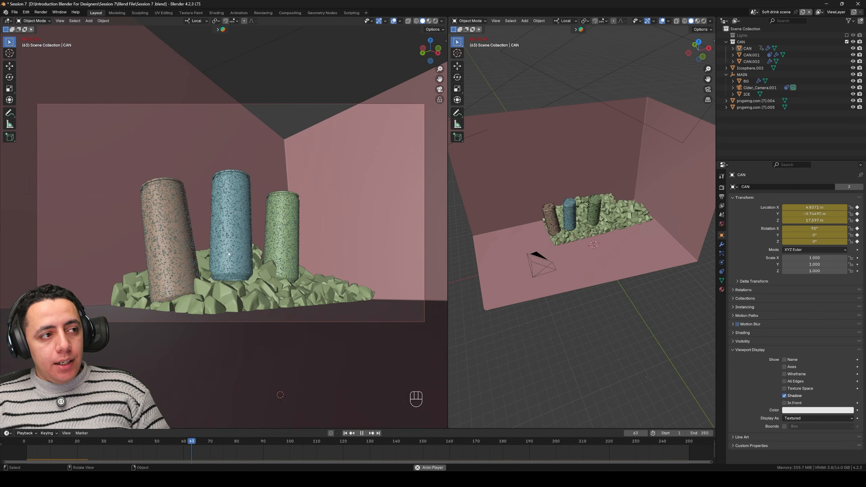
{"action": "key", "text": "space"}
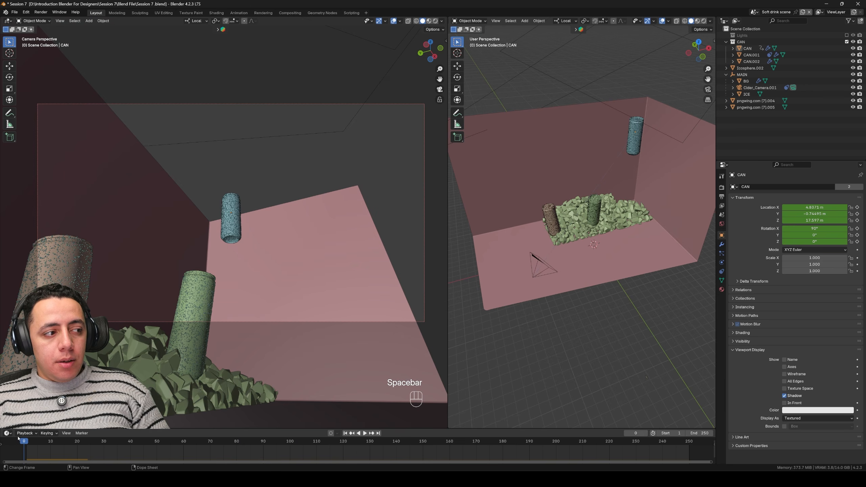
{"action": "key", "text": "space"}
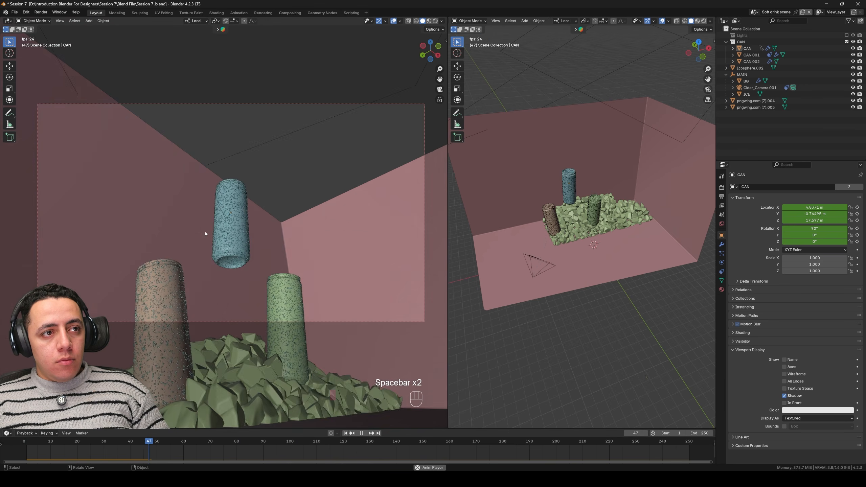
{"action": "key", "text": "space"}
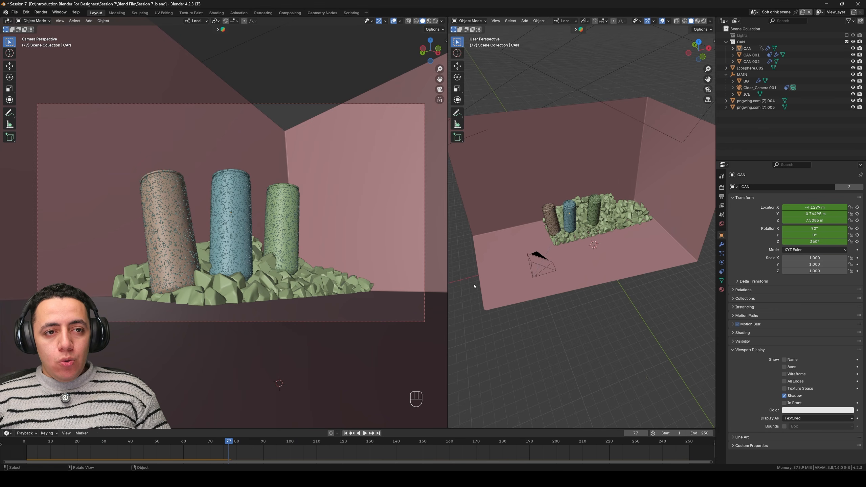
- Look over CAN's rigid body settings and the object constraints of the camera and CAN
{"action": "left_click", "coordinate": [721, 262]}
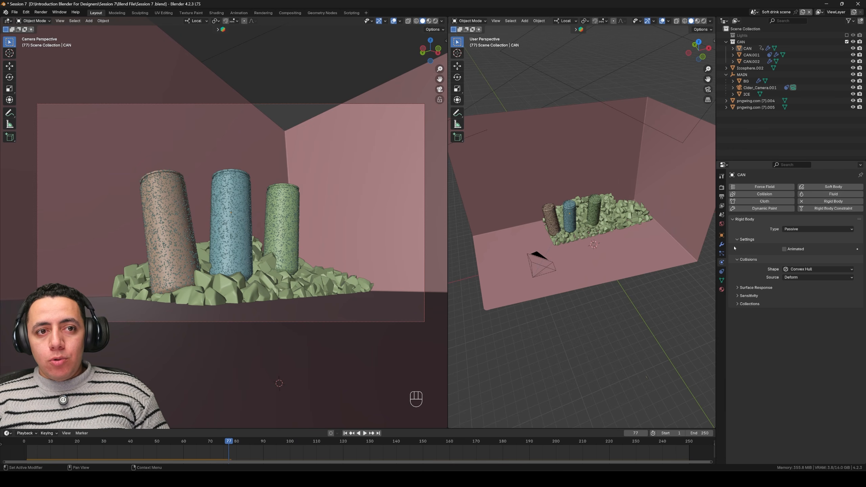
{"action": "left_click", "coordinate": [722, 271]}
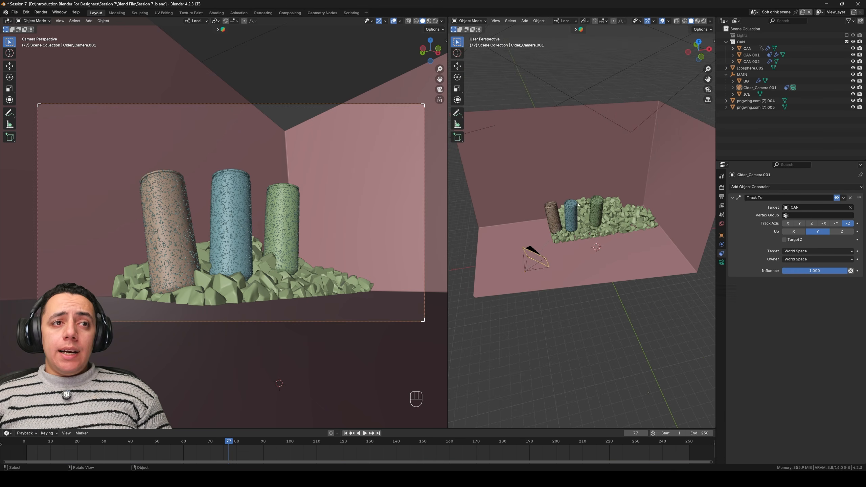
{"action": "left_click", "coordinate": [574, 213]}
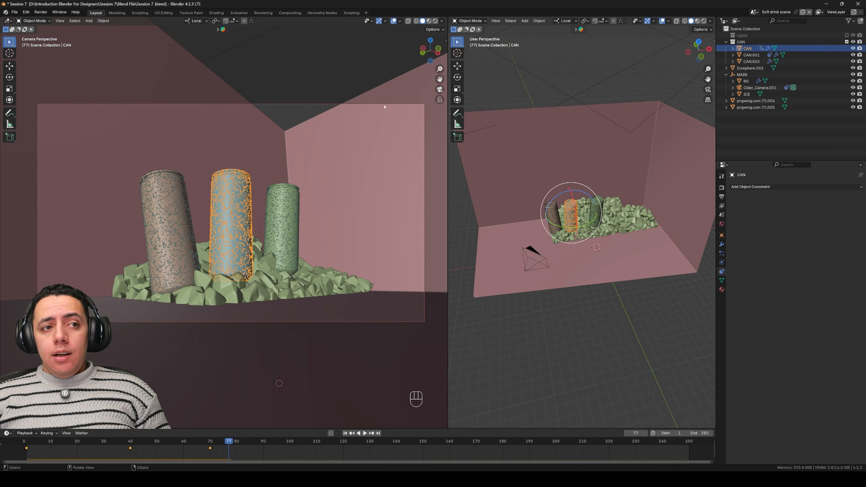
- Switch the camera view to rendered shading and add an area light to the scene
{"action": "key", "text": "z"}
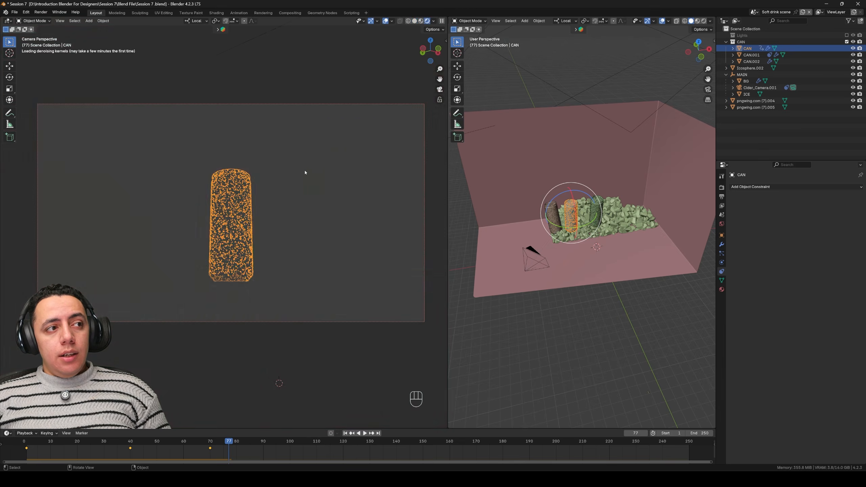
{"action": "left_click", "coordinate": [240, 193]}
{"action": "key", "text": "shift+a"}
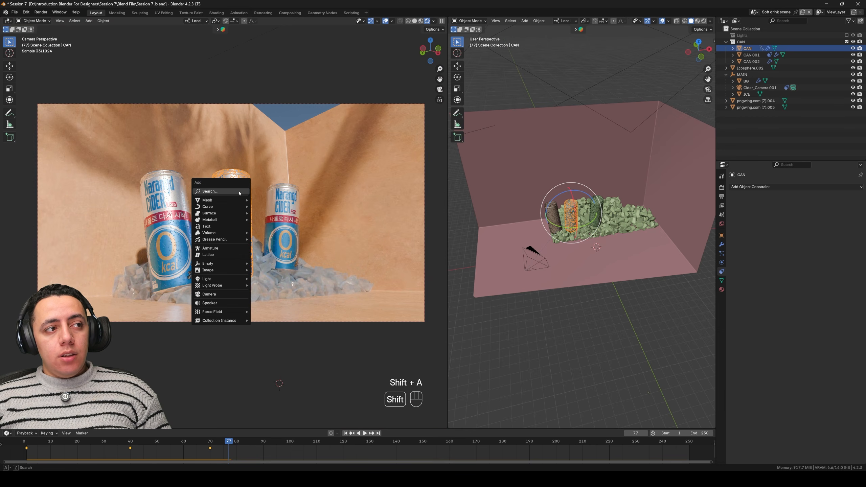
{"action": "mouse_move", "coordinate": [227, 271]}
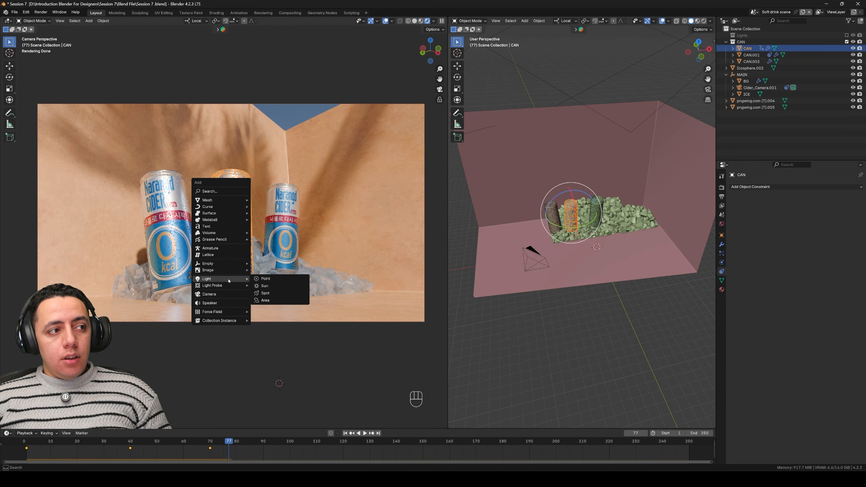
{"action": "left_click", "coordinate": [271, 298]}
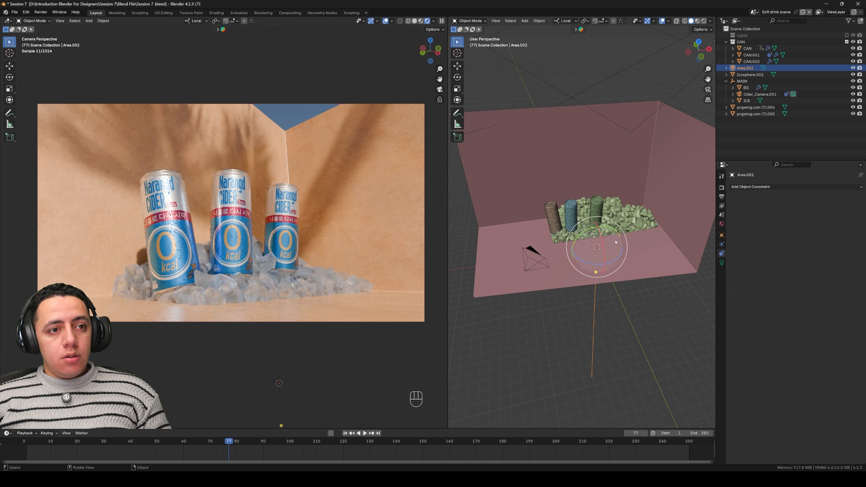
- Raise the area light to about 11.2 m, scale it up to about 5.39 and move it along X to about -3.96 m
{"action": "key", "text": "g"}
{"action": "key", "text": "z"}
{"action": "left_click", "coordinate": [609, 198]}
{"action": "key", "text": "s"}
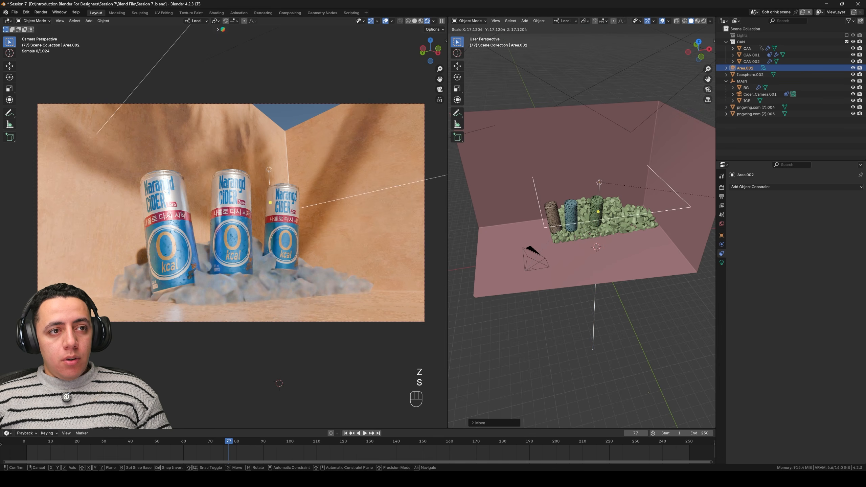
{"action": "left_click", "coordinate": [695, 201]}
{"action": "key", "text": "g"}
{"action": "key", "text": "x"}
{"action": "left_click", "coordinate": [583, 201]}
- Tilt the area light about -4° around X and set its Y rotation to 90°
{"action": "left_click_drag", "start_coordinate": [589, 169], "coordinate": [591, 209], "text": "ctrl"}
{"action": "left_click", "coordinate": [722, 235]}
{"action": "left_click", "coordinate": [806, 235]}
{"action": "type", "text": "90"}
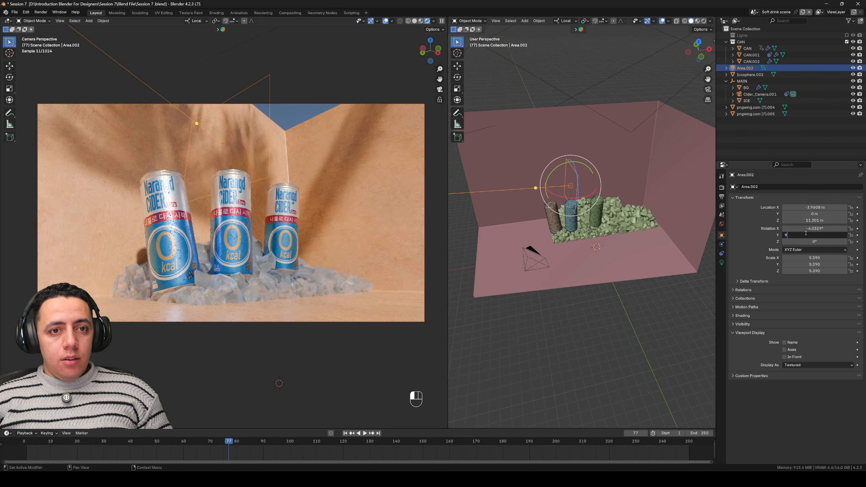
{"action": "key", "text": "Return"}
- Lower the area light to about 7.22 m in Z and shift it about 1.5 m along the global X axis
{"action": "key", "text": "g"}
{"action": "key", "text": "z"}
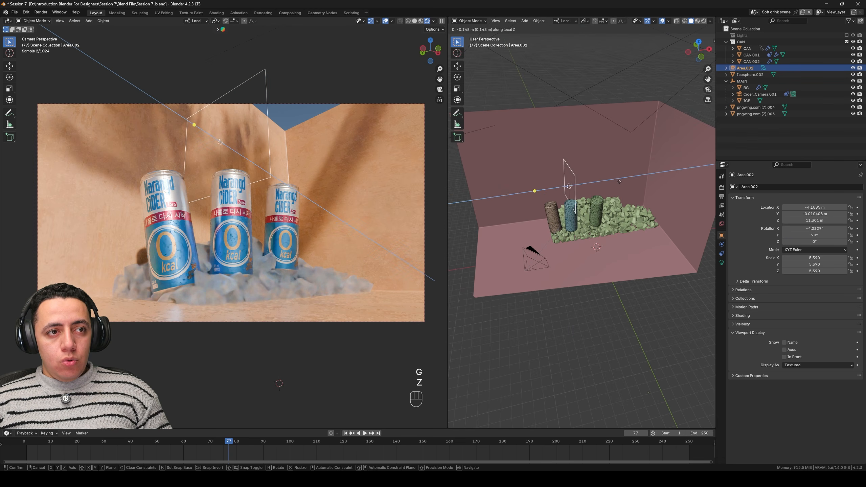
{"action": "key", "text": "z"}
{"action": "left_click", "coordinate": [610, 176]}
{"action": "key", "text": "g"}
{"action": "key", "text": "x"}
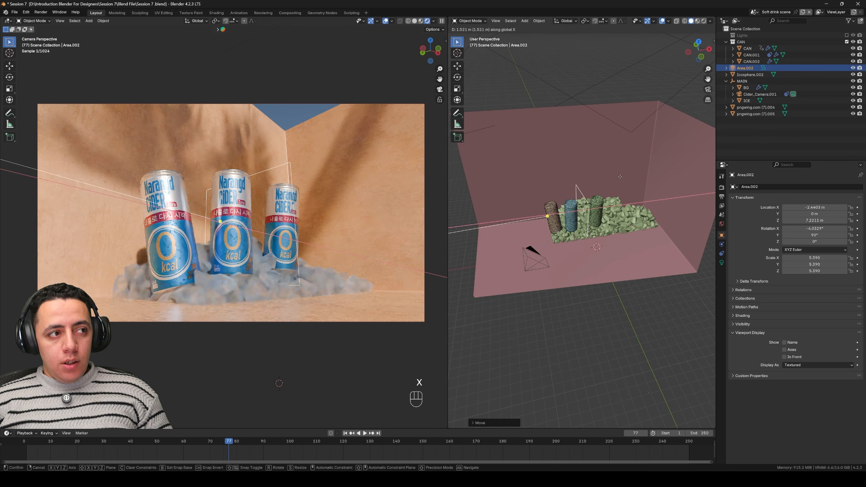
{"action": "left_click", "coordinate": [618, 174]}
- Set the area light's color to a saturated magenta with hue 0.900, saturation 0.990 and value 1.000
{"action": "left_click", "coordinate": [721, 262]}
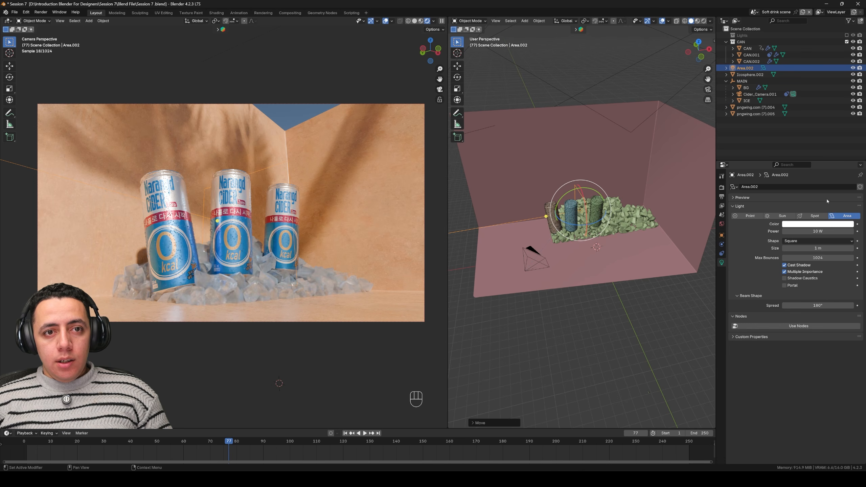
{"action": "left_click", "coordinate": [816, 225]}
{"action": "left_click_drag", "start_coordinate": [824, 170], "coordinate": [838, 175]}
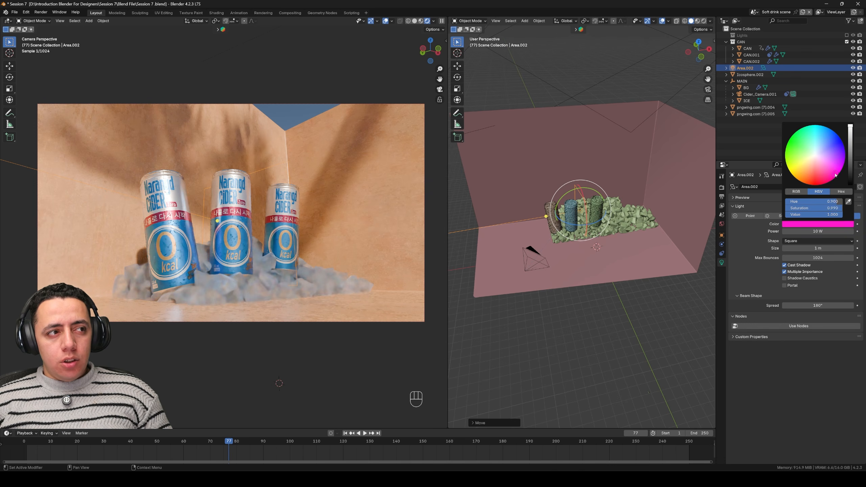
- Try the area light's power at 50 W, then raise it to 100 W
{"action": "double_click", "coordinate": [809, 231]}
{"action": "type", "text": "5"}
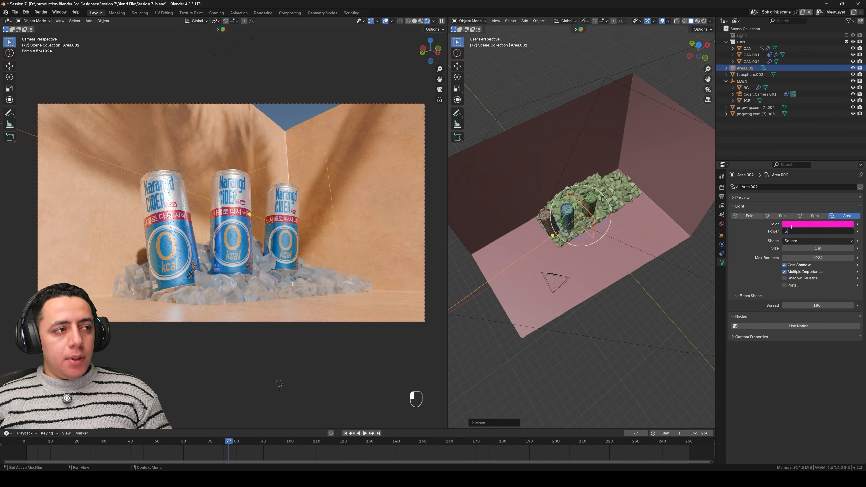
{"action": "type", "text": "0"}
{"action": "key", "text": "Return"}
{"action": "double_click", "coordinate": [804, 233]}
{"action": "type", "text": "1"}
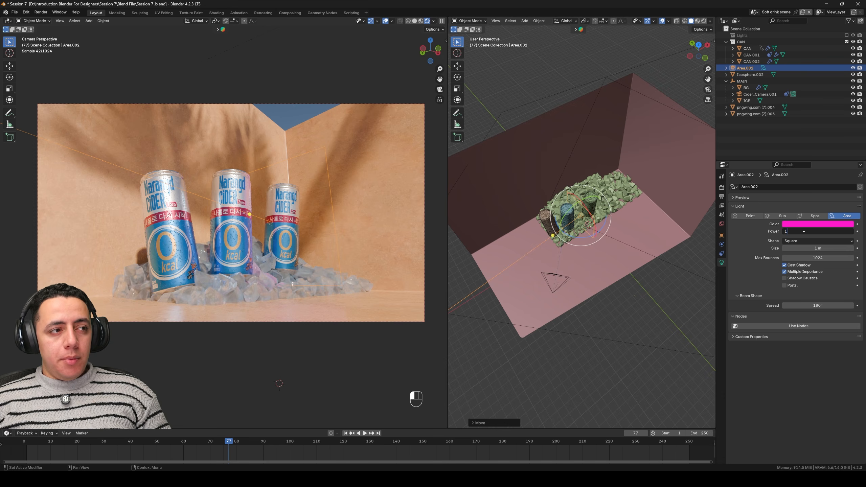
{"action": "type", "text": "00"}
{"action": "key", "text": "Return"}
- Shift the area light about 0.55 m along the global Y axis
{"action": "mouse_move", "coordinate": [618, 243]}
{"action": "middle_mouse_down"}
{"action": "mouse_move", "coordinate": [618, 218]}
{"action": "mouse_move", "coordinate": [607, 232]}
{"action": "mouse_move", "coordinate": [618, 243]}
{"action": "middle_mouse_up"}
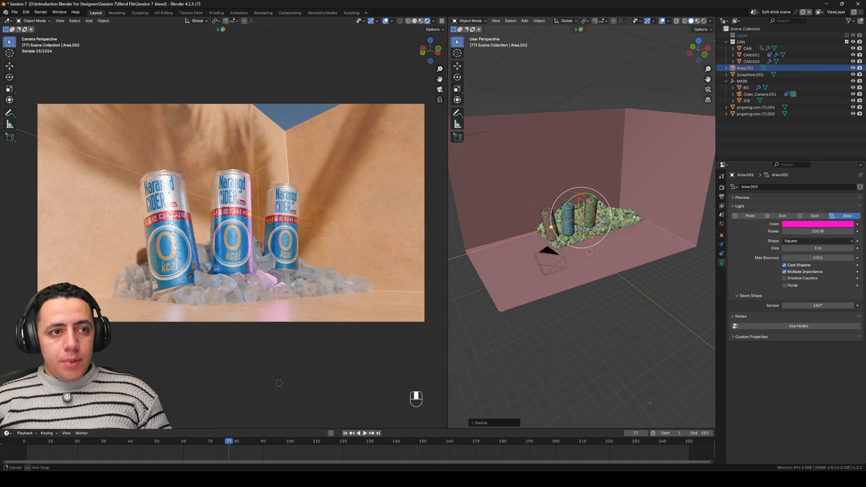
{"action": "scroll", "coordinate": [606, 232], "scroll_direction": "up", "scroll_amount": 3}
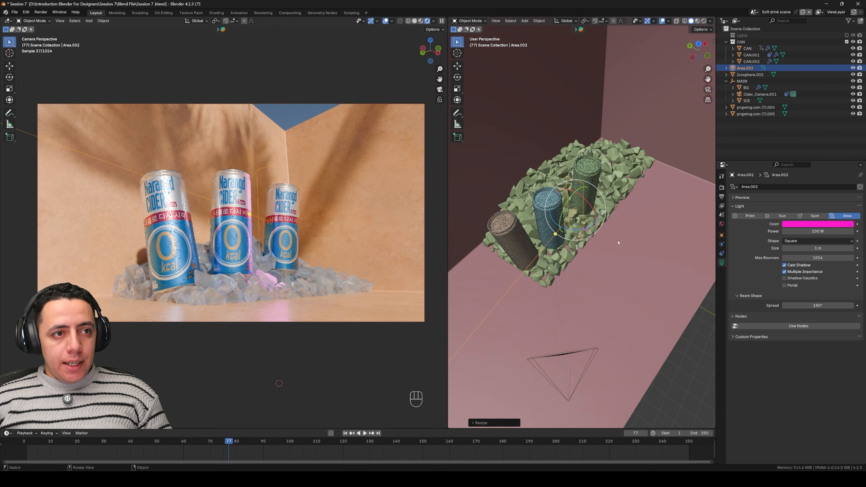
{"action": "key", "text": "g"}
{"action": "key", "text": "x"}
{"action": "key", "text": "y"}
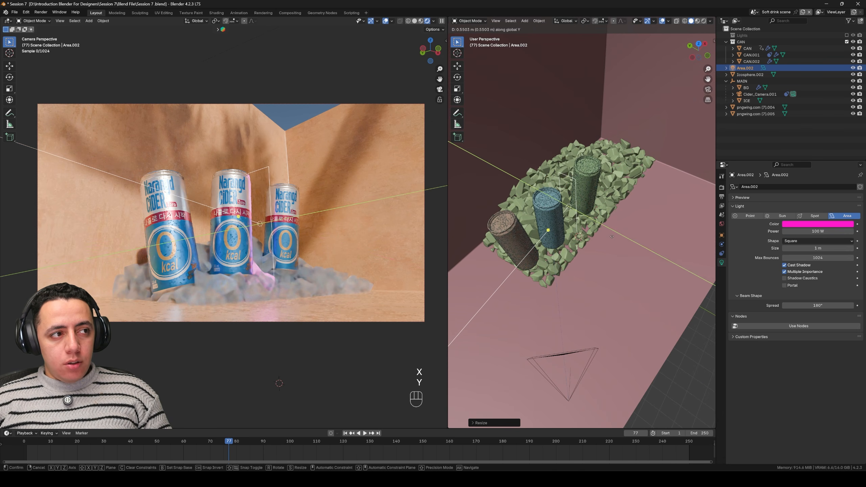
{"action": "left_click", "coordinate": [612, 237]}
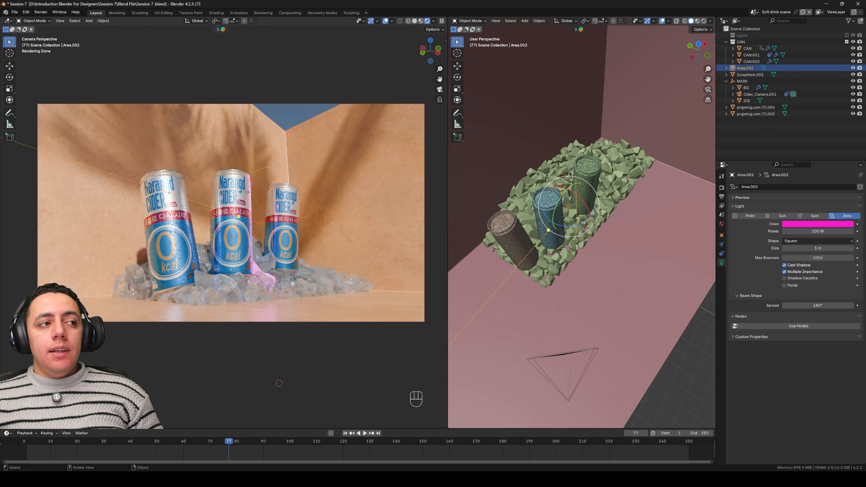
- Add a Track To constraint to the area light with CAN as its target
{"action": "left_click", "coordinate": [722, 253]}
{"action": "left_click", "coordinate": [761, 187]}
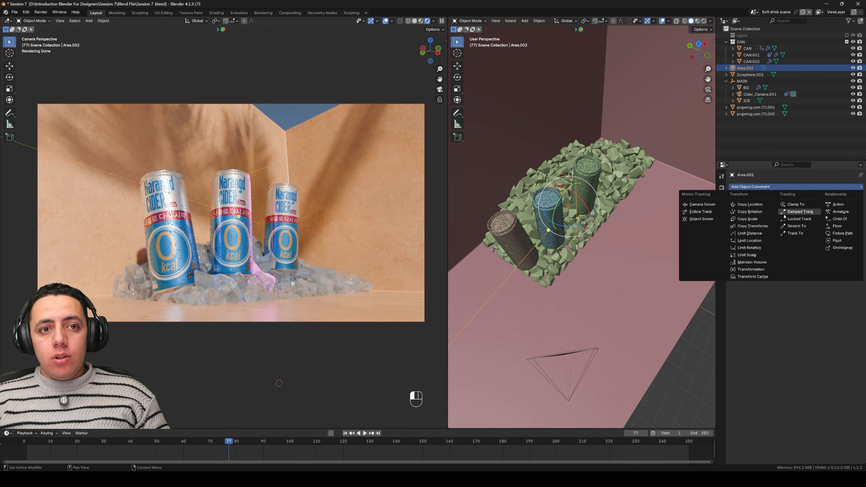
{"action": "left_click", "coordinate": [802, 234]}
{"action": "left_click", "coordinate": [851, 207]}
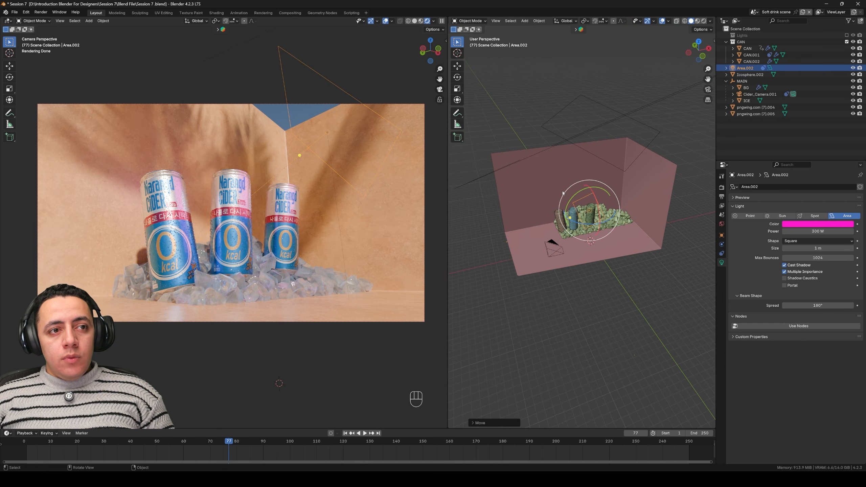
- Move the area light freely above the cans to test its tracking, and show its Track To constraint settings
{"action": "key", "text": "g"}
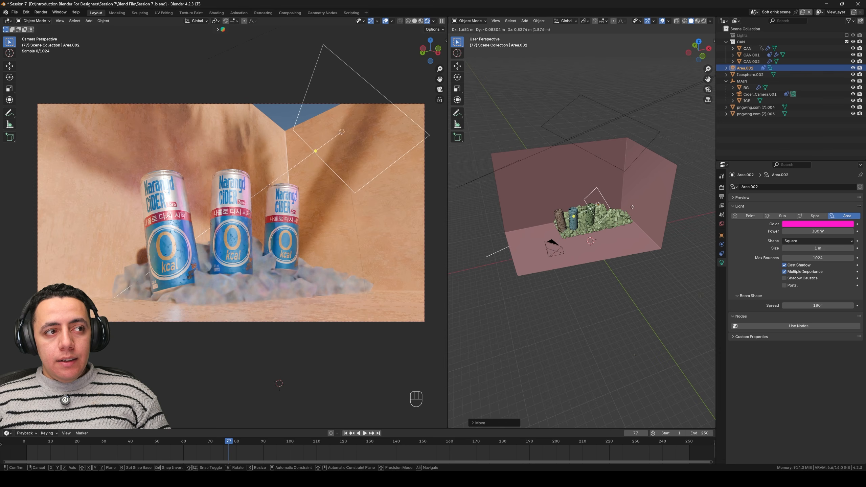
{"action": "left_click", "coordinate": [614, 206]}
{"action": "left_click", "coordinate": [721, 253]}
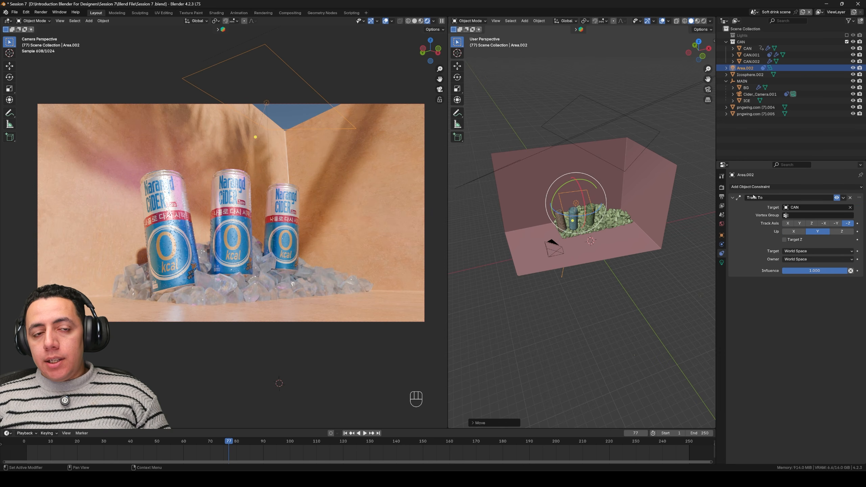
- Play the animation from the first frame to check how the area light tracks the can
{"action": "key", "text": "shift+Left"}
{"action": "key", "text": "space"}
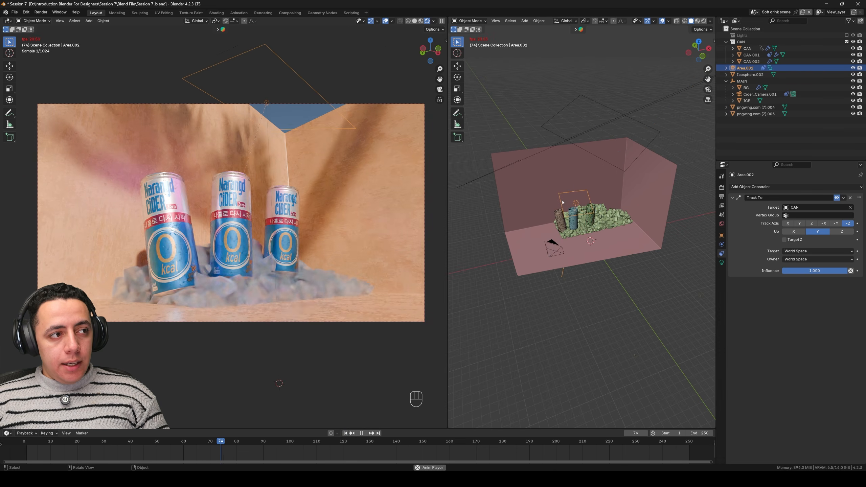
{"action": "key", "text": "space"}
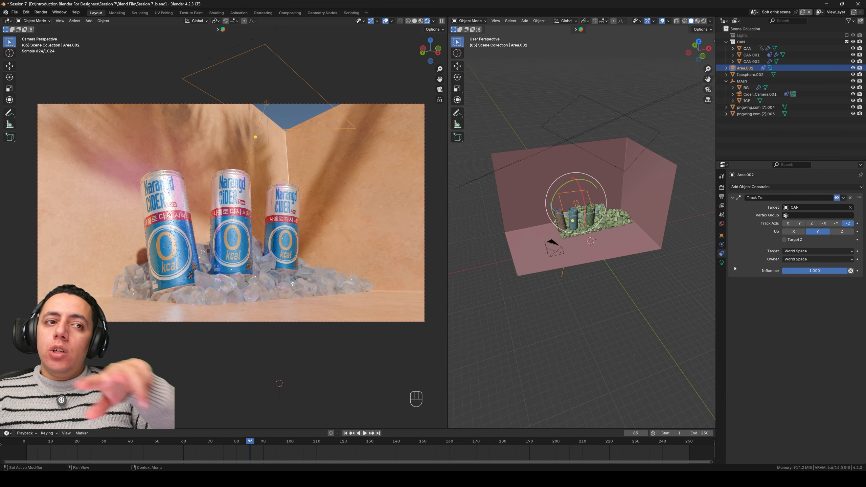
{"action": "left_click", "coordinate": [748, 187]}
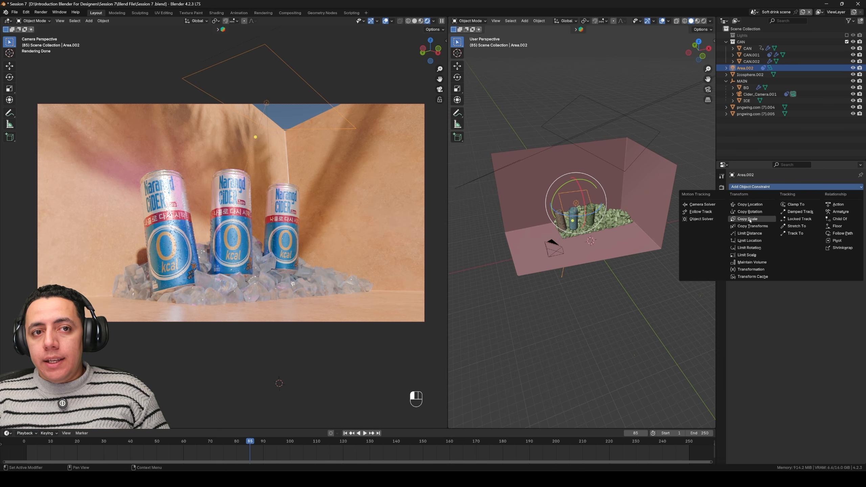
{"action": "left_click", "coordinate": [795, 233]}
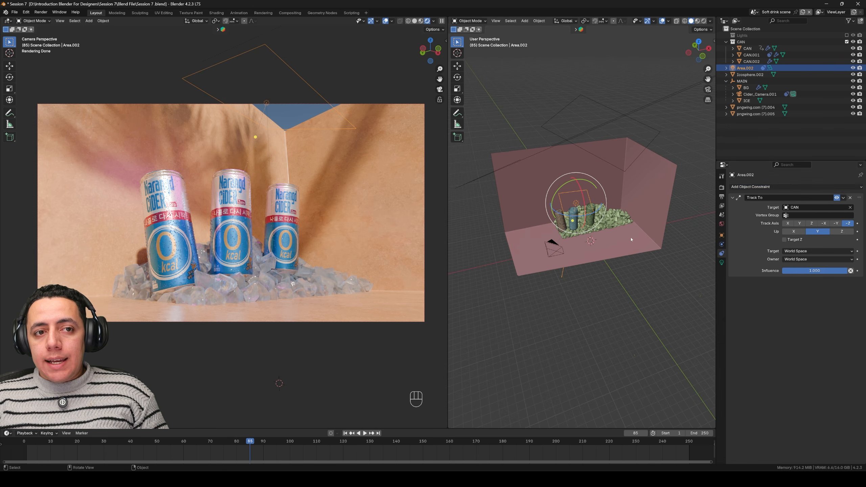
{"action": "left_click", "coordinate": [738, 187]}
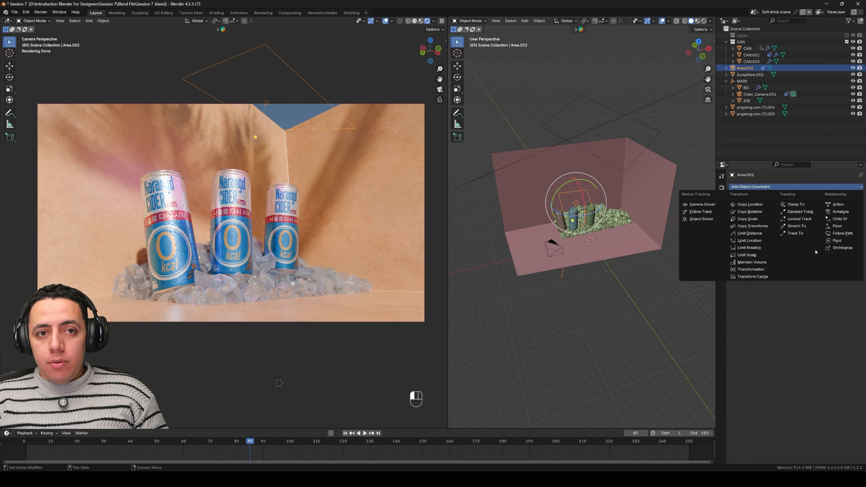
{"action": "left_click", "coordinate": [597, 314]}
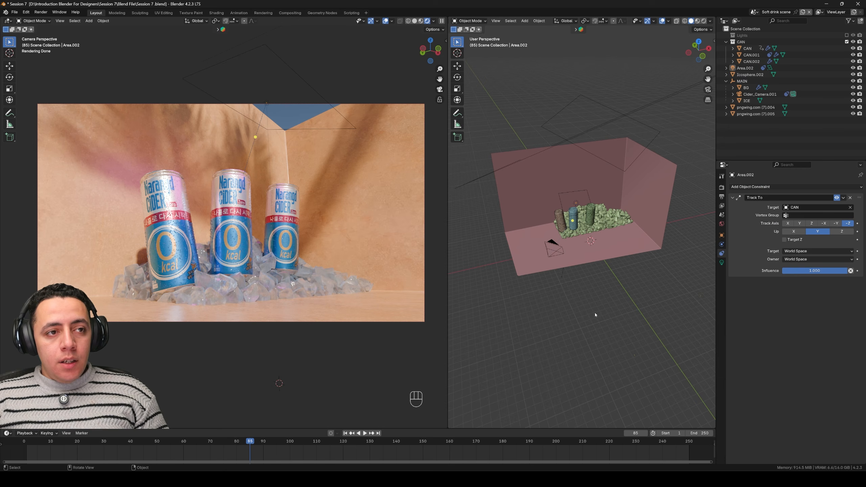
- Select the middle can, split the user perspective viewport horizontally and turn its lower half into a Shader Editor
{"action": "left_click", "coordinate": [242, 224]}
{"action": "left_click", "coordinate": [253, 232]}
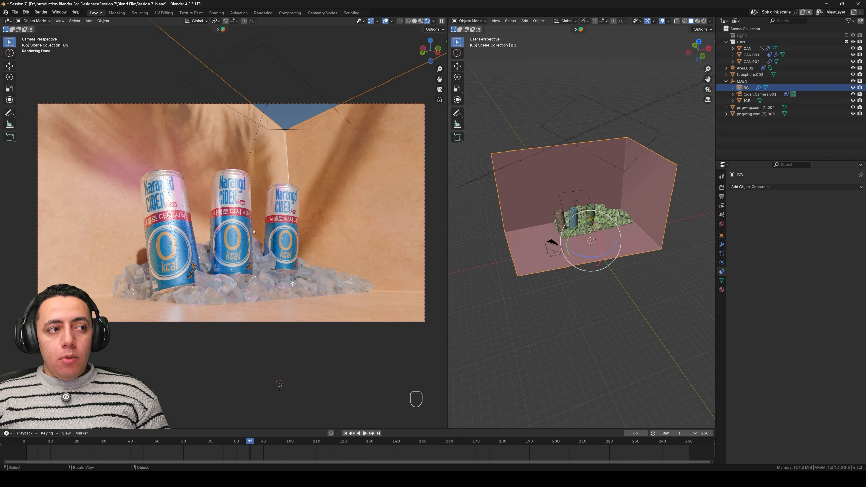
{"action": "left_click", "coordinate": [248, 235]}
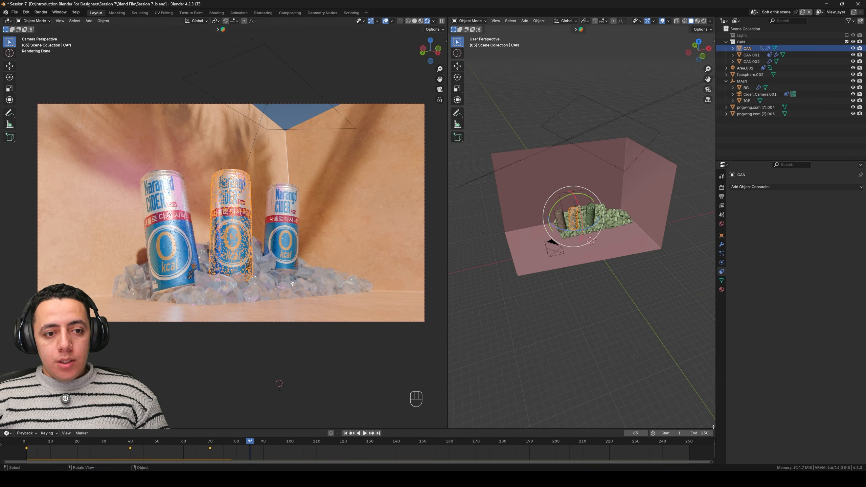
{"action": "left_click_drag", "start_coordinate": [713, 427], "coordinate": [713, 228]}
{"action": "left_click", "coordinate": [468, 233]}
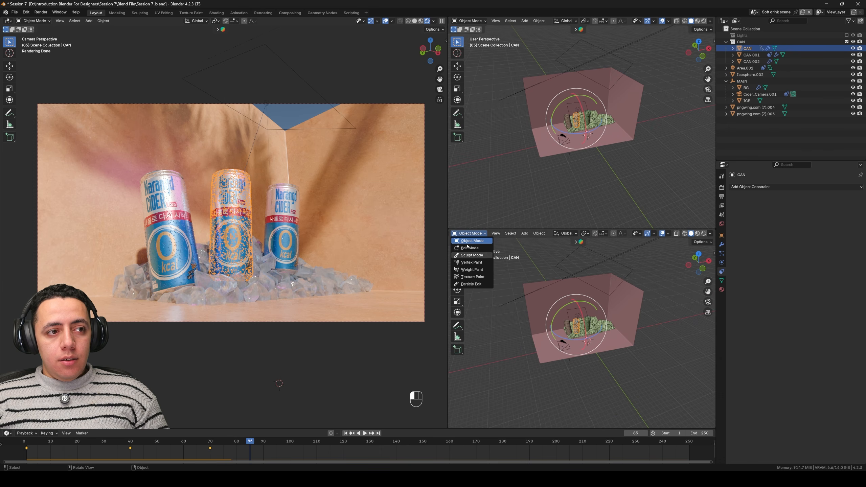
{"action": "scroll", "coordinate": [465, 233], "scroll_direction": "up", "scroll_amount": 1}
{"action": "left_click", "coordinate": [455, 233]}
{"action": "left_click", "coordinate": [472, 294]}
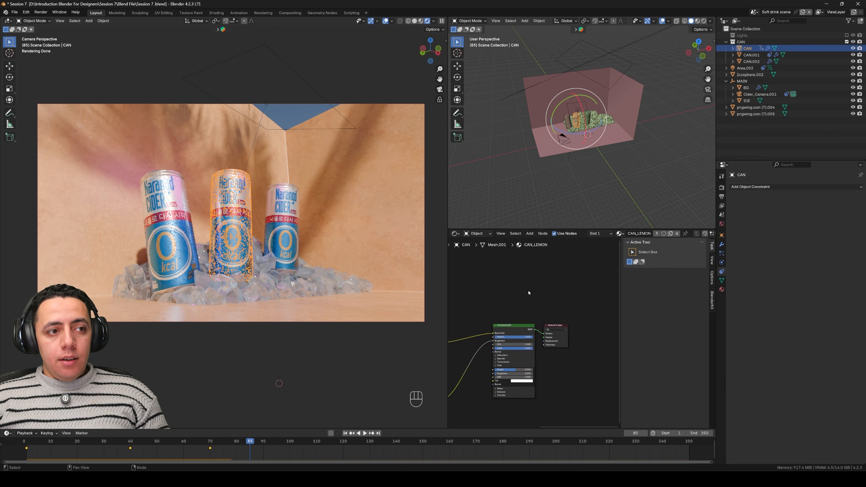
- Hide the Shader Editor's sidebar and enlarge the editor around the CAN_LEMON material nodes
{"action": "middle_click_drag", "start_coordinate": [528, 293], "coordinate": [449, 285]}
{"action": "key", "text": "n"}
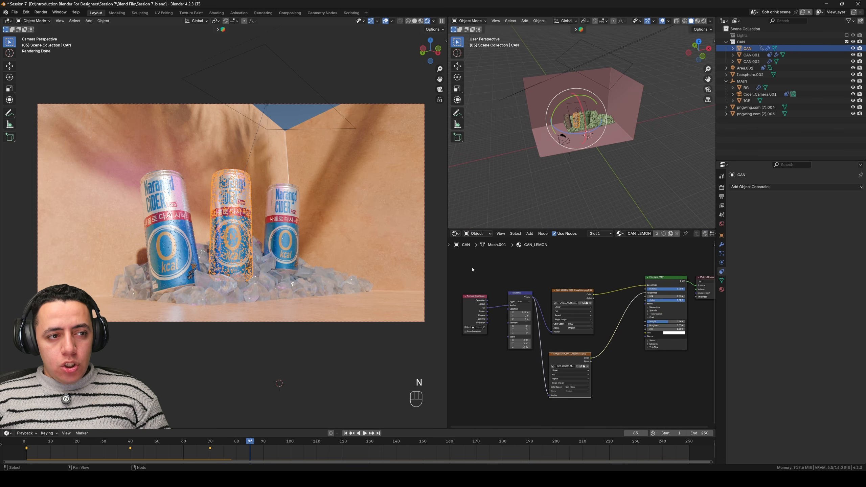
{"action": "left_click_drag", "start_coordinate": [447, 259], "coordinate": [338, 257]}
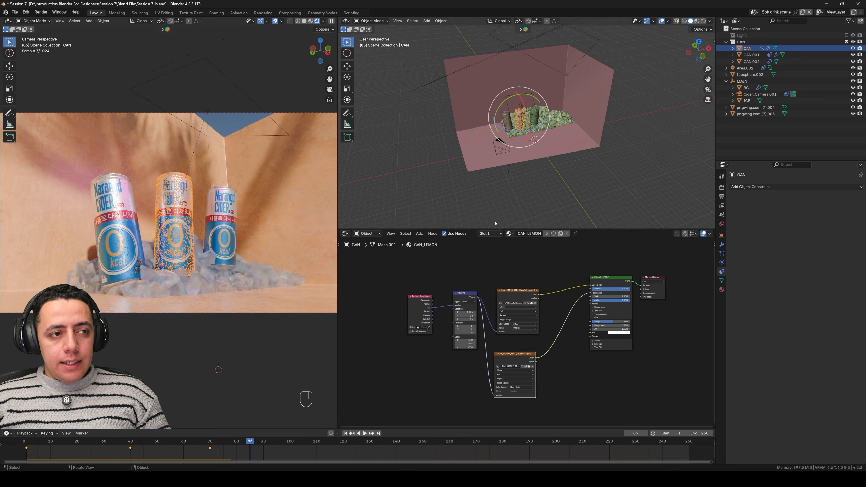
{"action": "left_click_drag", "start_coordinate": [496, 228], "coordinate": [496, 173]}
{"action": "scroll", "coordinate": [554, 264], "scroll_direction": "up", "scroll_amount": 7}
{"action": "middle_click_drag", "start_coordinate": [562, 294], "coordinate": [505, 289]}
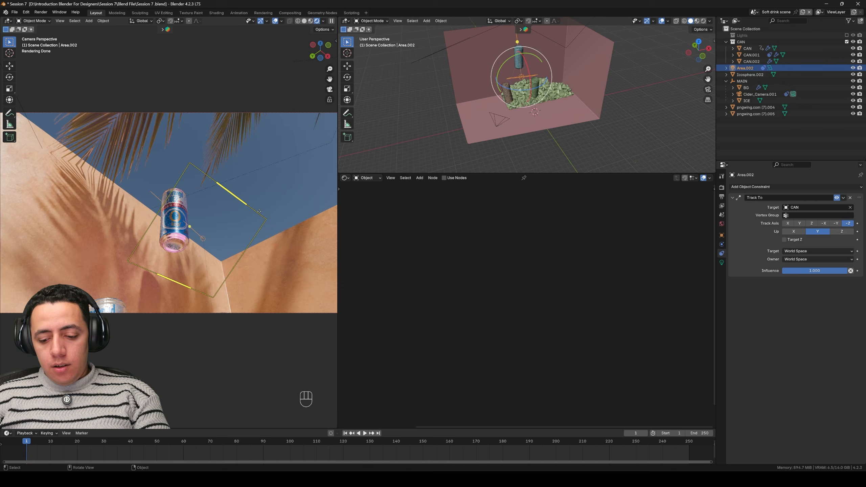
- Delete the area light and select the airborne can to bring up its material nodes
{"action": "key", "text": "Delete"}
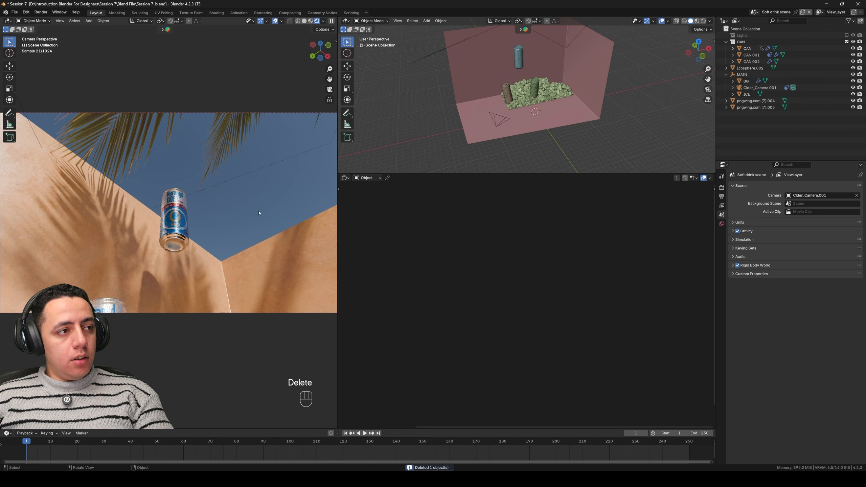
{"action": "left_click", "coordinate": [185, 225]}
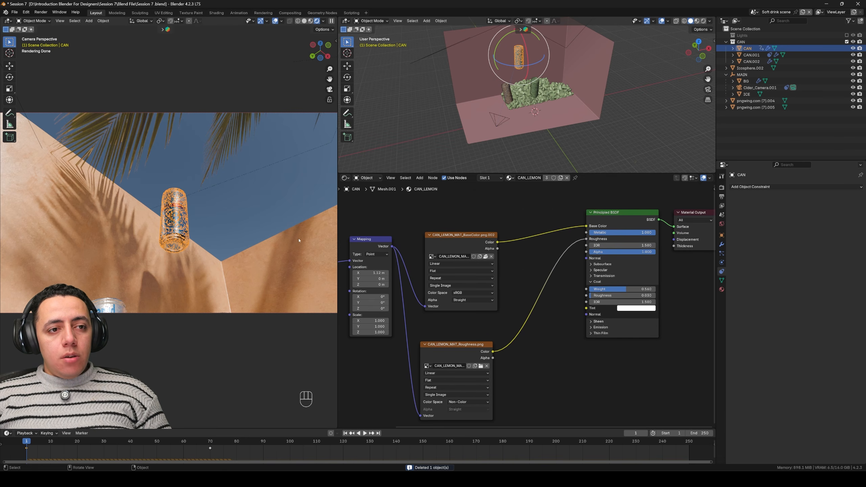
- Hide the overlays in the camera view for a clear close-up of the airborne can
{"action": "scroll", "coordinate": [201, 209], "scroll_direction": "up", "scroll_amount": 5}
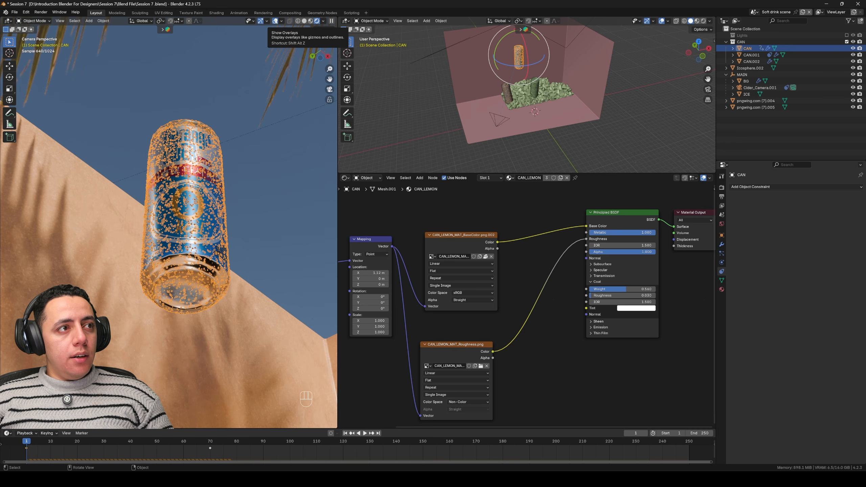
{"action": "left_click", "coordinate": [275, 21]}
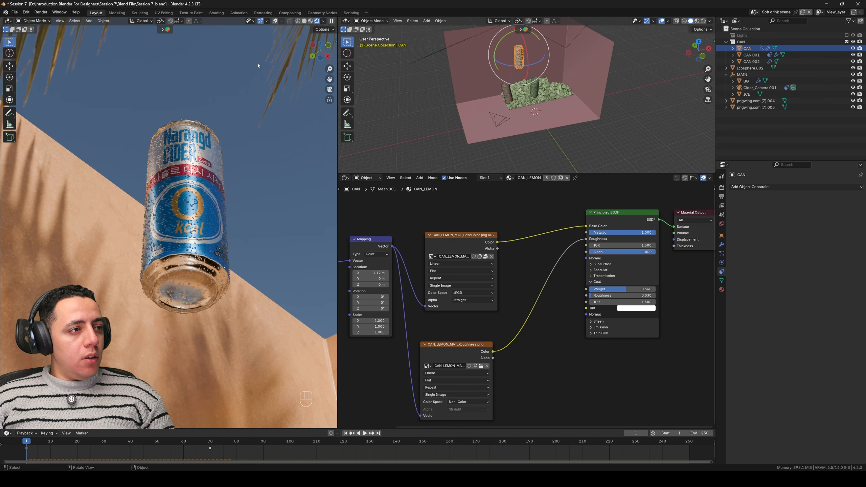
{"action": "left_click", "coordinate": [274, 22]}
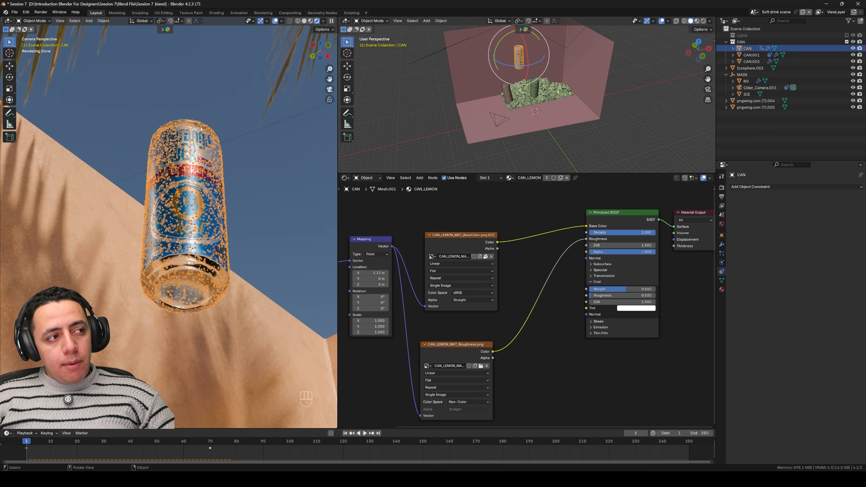
{"action": "key", "text": "shift+alt+z"}
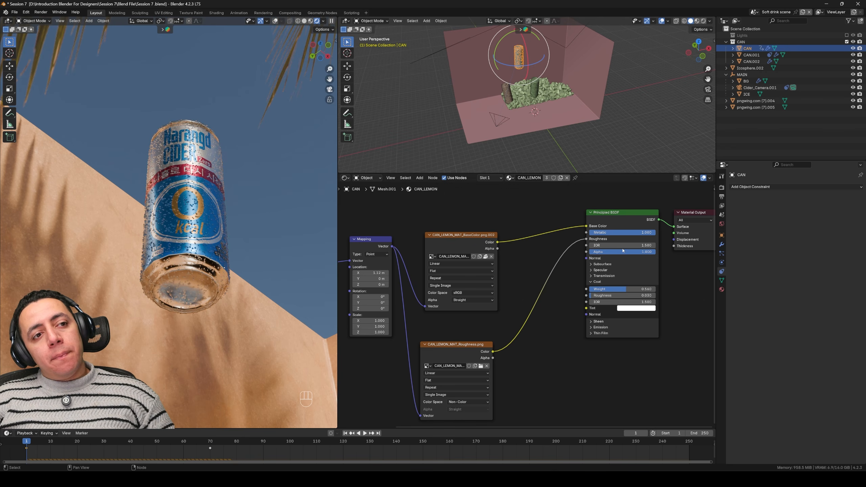
- Set the Metallic value of the CAN_LEMON Principled BSDF to 0 and insert a keyframe for it at frame 1
{"action": "left_click_drag", "start_coordinate": [599, 219], "coordinate": [642, 229]}
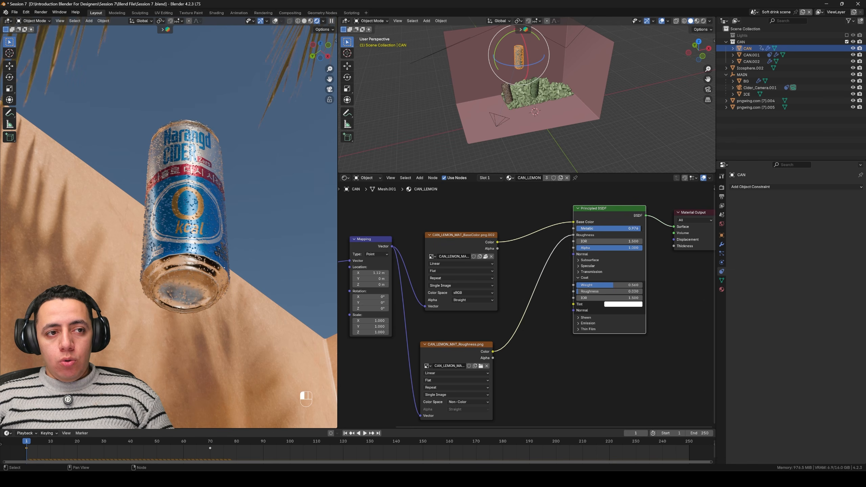
{"action": "left_click_drag", "start_coordinate": [640, 229], "coordinate": [612, 230]}
{"action": "right_click", "coordinate": [612, 229]}
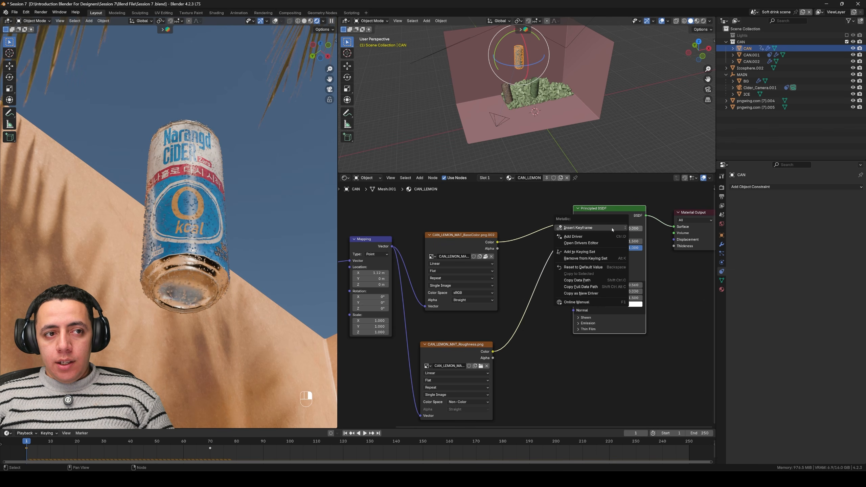
{"action": "left_click", "coordinate": [586, 228]}
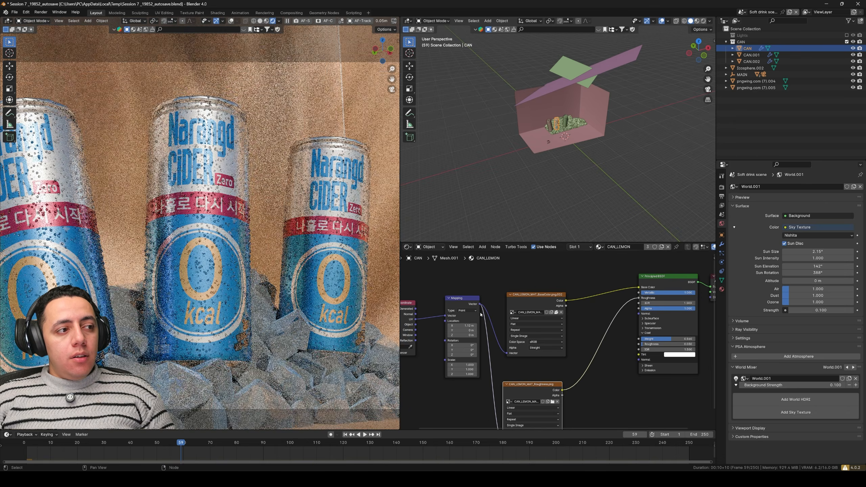
- Insert a keyframe at frame 1 for the CAN_LEMON Principled BSDF's Metallic value of 1
{"action": "left_click_drag", "start_coordinate": [634, 301], "coordinate": [624, 301]}
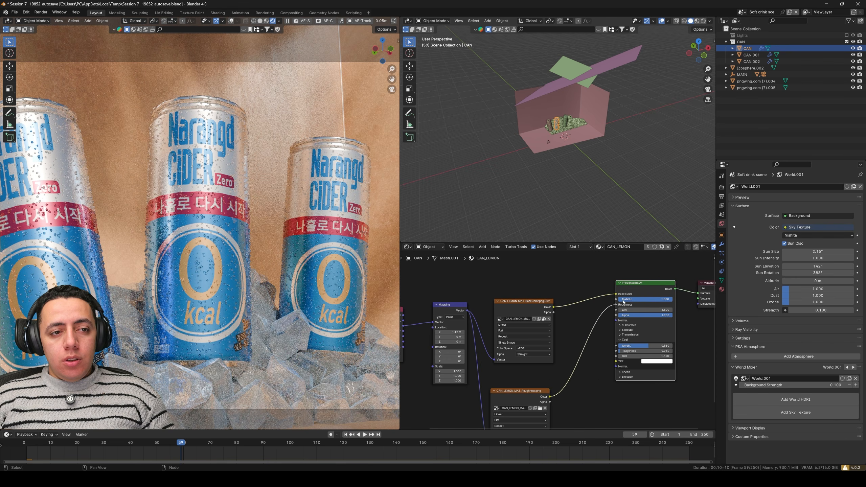
{"action": "left_click", "coordinate": [345, 435]}
{"action": "right_click", "coordinate": [648, 299]}
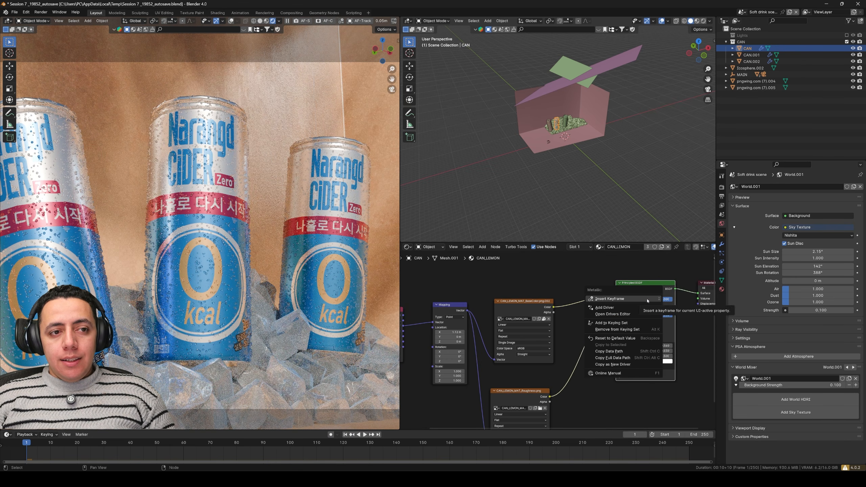
{"action": "left_click", "coordinate": [647, 300]}
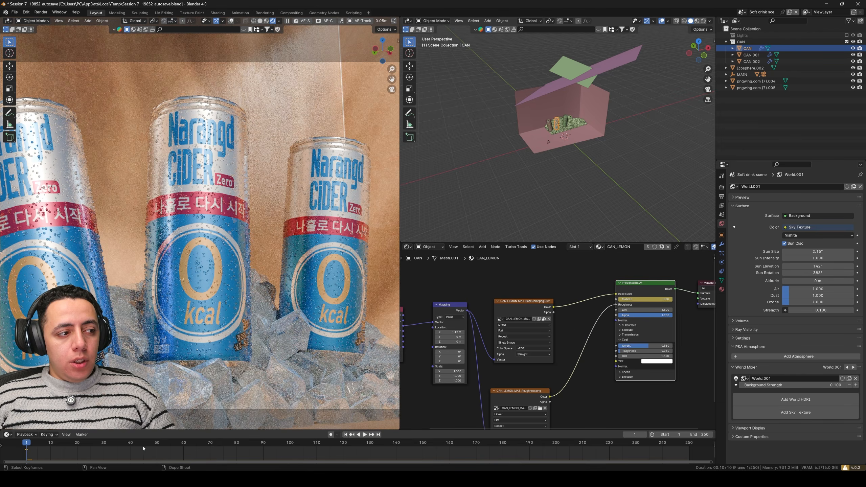
- At frame 50, set the CAN_LEMON Metallic value to 0, insert a keyframe for it, and play the animation from the start
{"action": "left_click", "coordinate": [157, 447]}
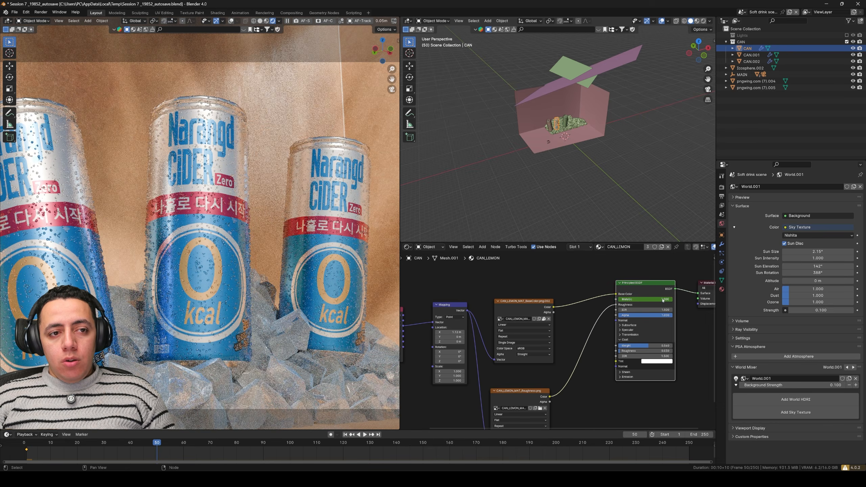
{"action": "left_click_drag", "start_coordinate": [663, 300], "coordinate": [650, 300]}
{"action": "right_click", "coordinate": [650, 300]}
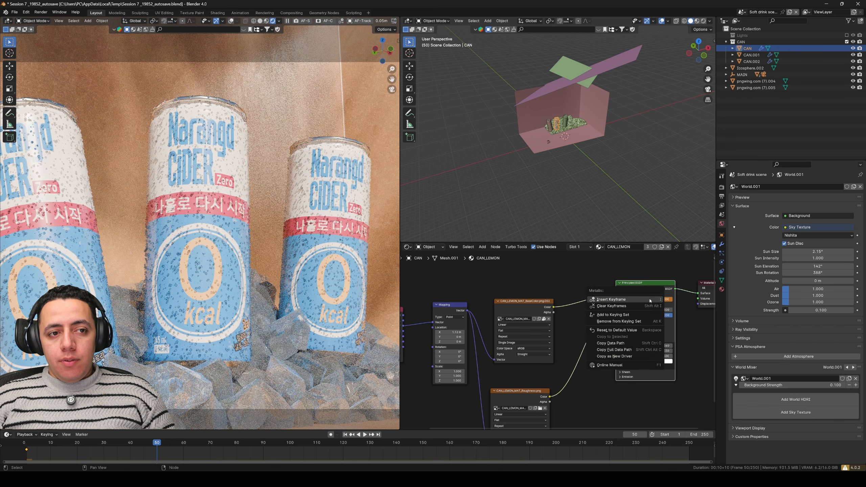
{"action": "left_click", "coordinate": [650, 300]}
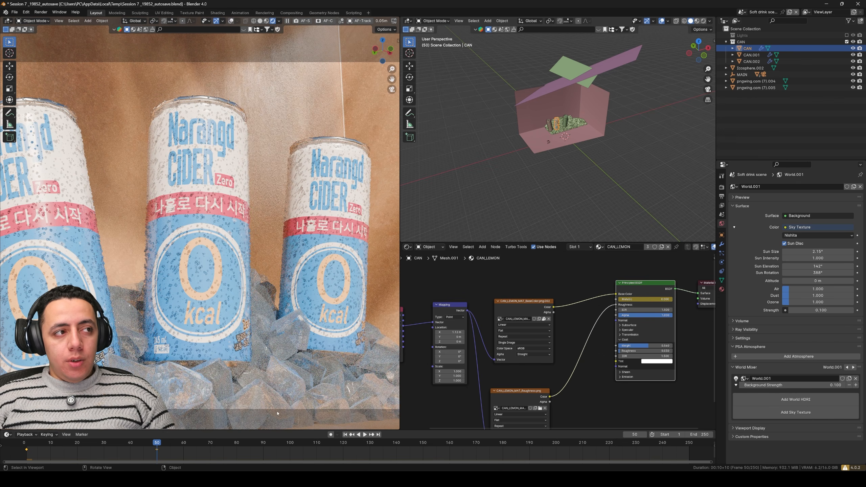
{"action": "left_click", "coordinate": [345, 435]}
{"action": "key", "text": "space"}
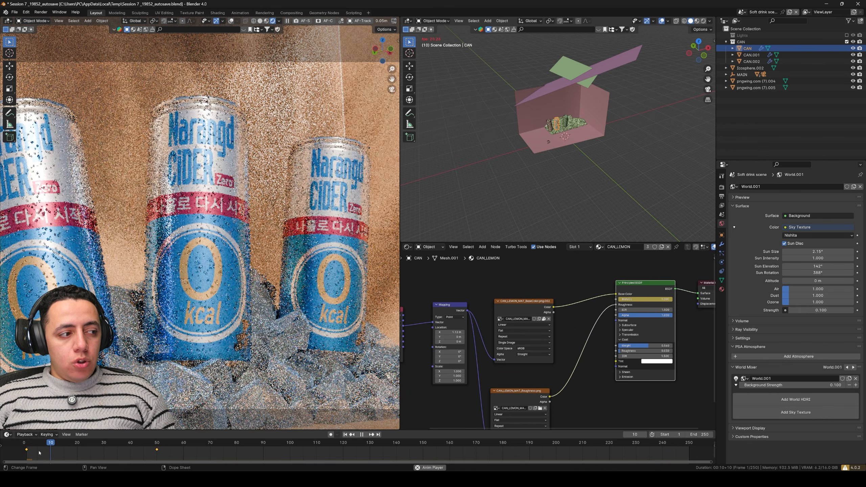
{"action": "key", "text": "space"}
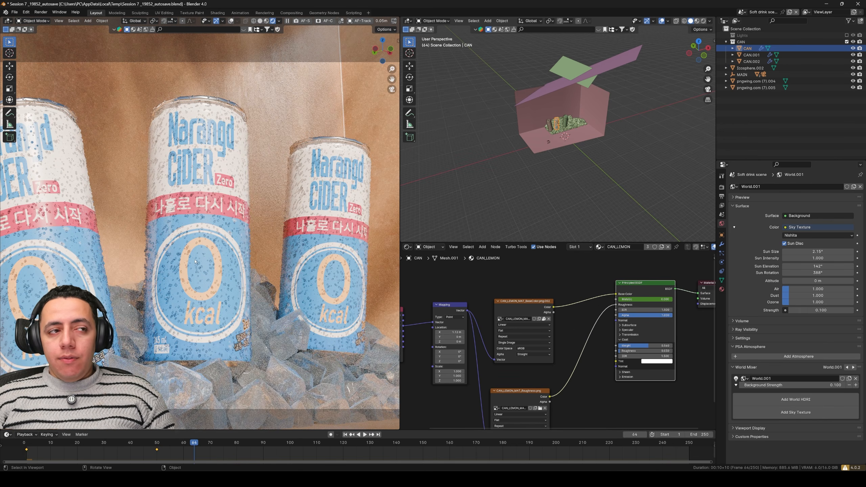
- Return to frame 1 and delete both Metallic keyframes from the timeline
{"action": "left_click", "coordinate": [345, 435]}
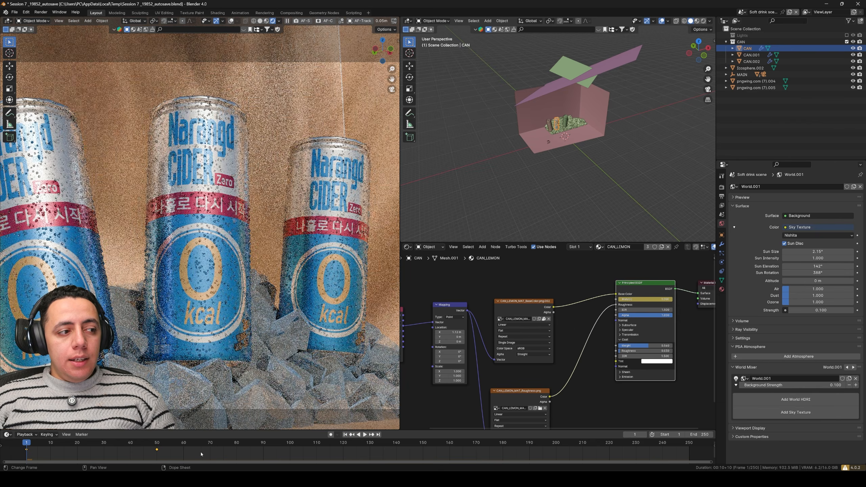
{"action": "left_click_drag", "start_coordinate": [169, 451], "coordinate": [80, 449]}
{"action": "left_click_drag", "start_coordinate": [22, 446], "coordinate": [21, 445]}
{"action": "key", "text": "Delete"}
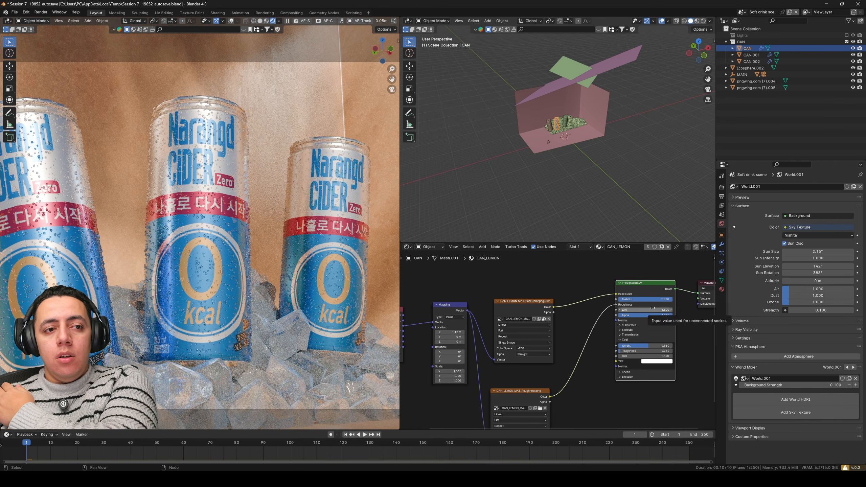
- Select the leaf-shadow plane pngwing.com (7).004 above the set and insert a Location keyframe for it at frame 1
{"action": "scroll", "coordinate": [333, 101], "scroll_direction": "down", "scroll_amount": 6}
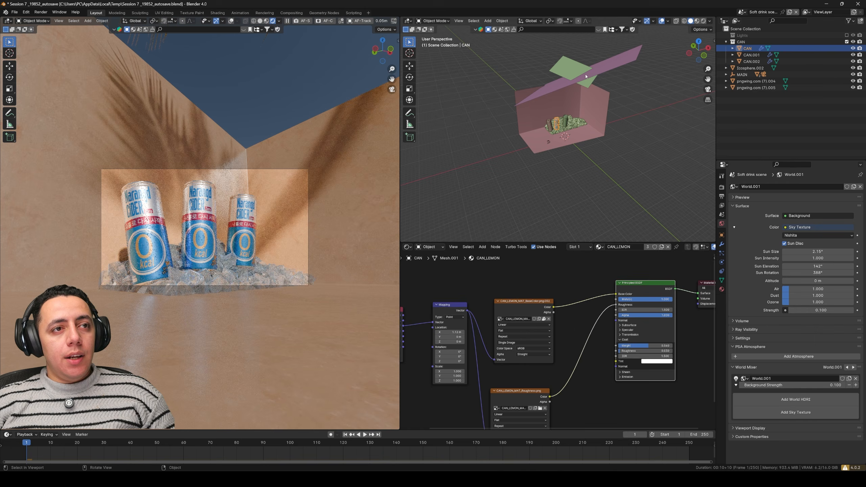
{"action": "left_click", "coordinate": [578, 78]}
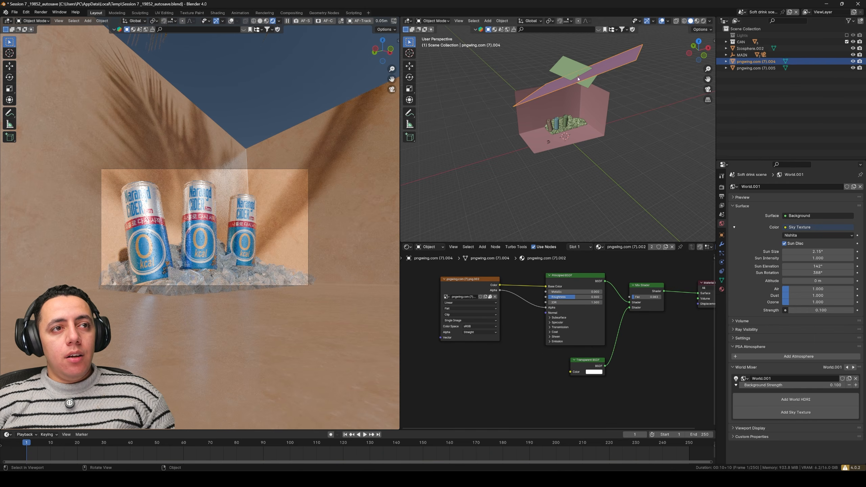
{"action": "key", "text": "g"}
{"action": "right_click", "coordinate": [583, 79]}
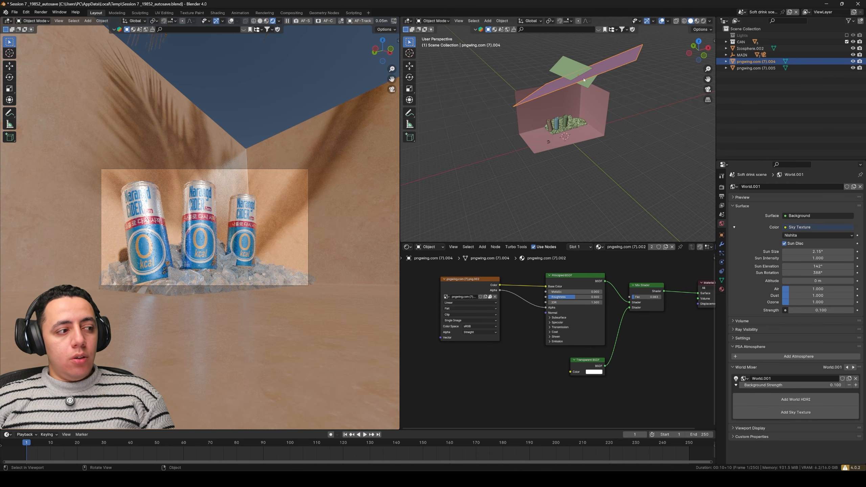
{"action": "key", "text": "i"}
{"action": "left_click", "coordinate": [593, 93]}
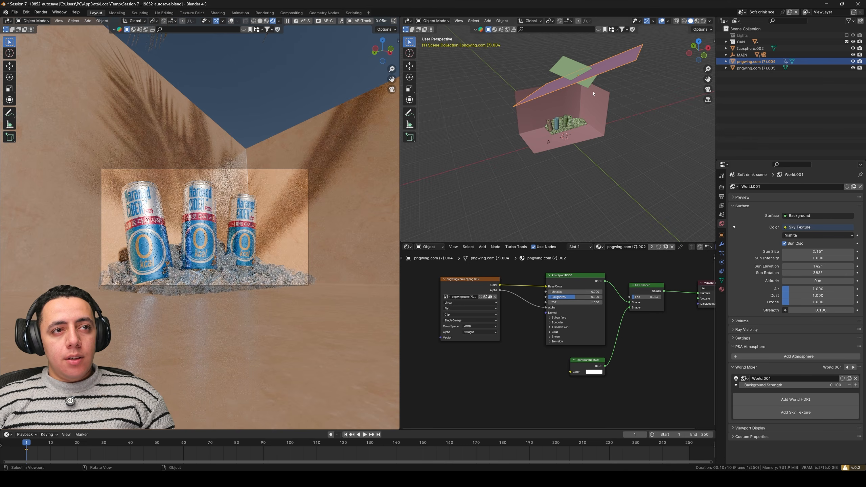
- At frame 60, shift the leaf-shadow plane along X and Y and insert a Location keyframe
{"action": "key", "text": "g"}
{"action": "key", "text": "x"}
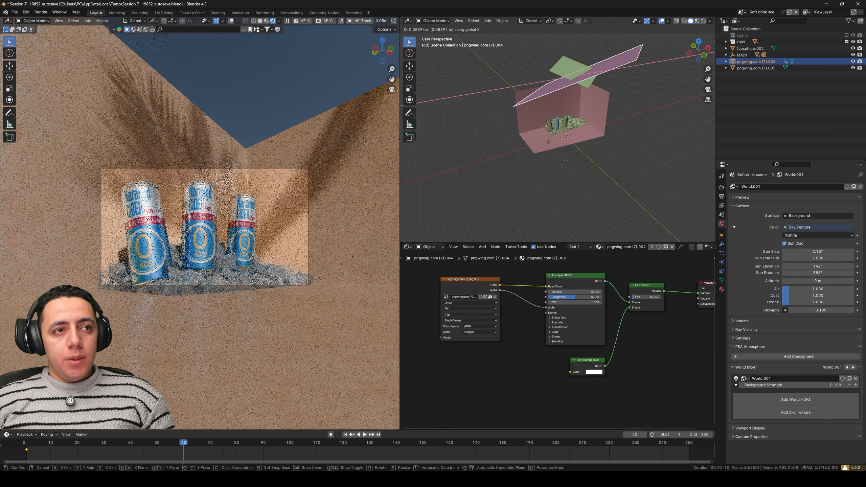
{"action": "left_click", "coordinate": [545, 164]}
{"action": "key", "text": "g"}
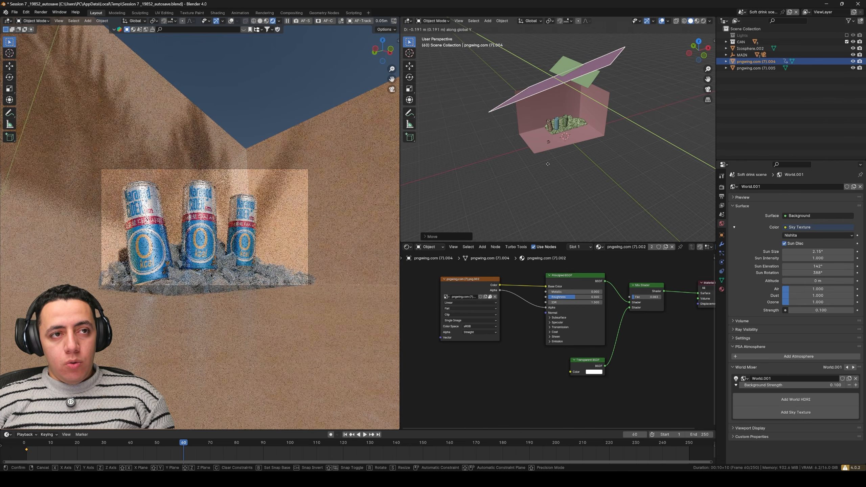
{"action": "left_click", "coordinate": [551, 168]}
{"action": "key", "text": "i"}
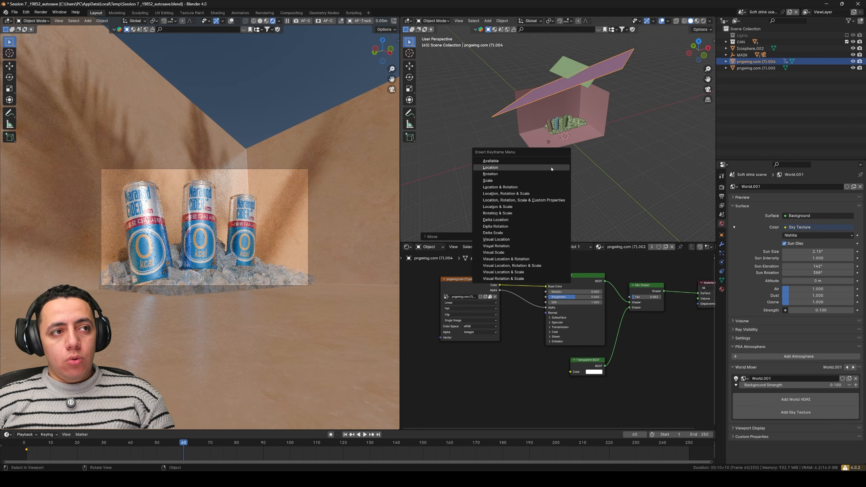
{"action": "left_click", "coordinate": [552, 168]}
- Play the animation from the first frame to check the moving leaf shadows
{"action": "key", "text": "shift+Left"}
{"action": "key", "text": "space"}
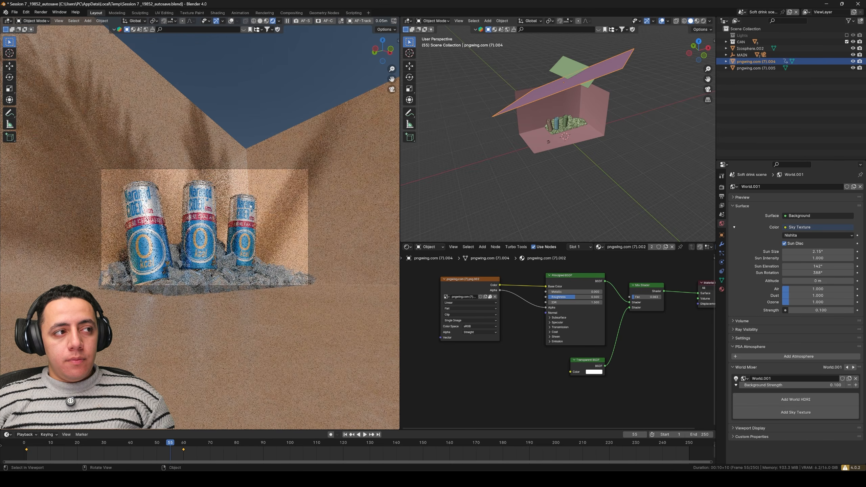
{"action": "key", "text": "space"}
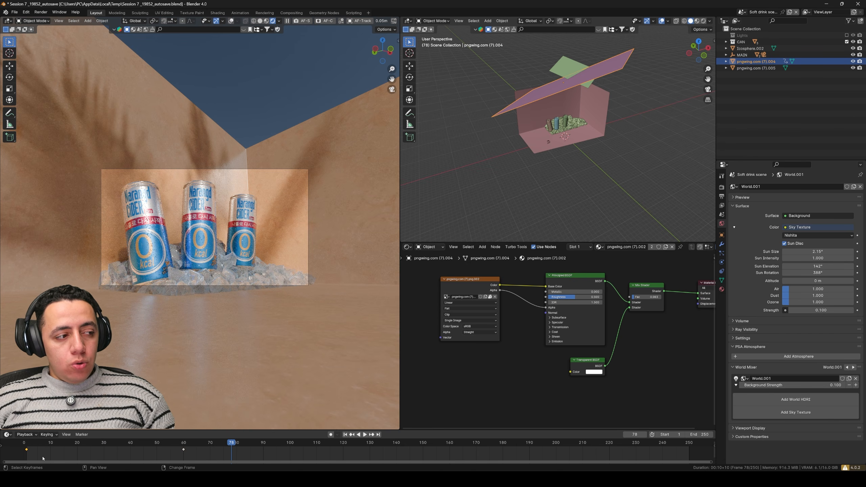
- Duplicate the plane's frame 1 keyframe to frame 120 and play the animation from the start
{"action": "key", "text": "shift+d"}
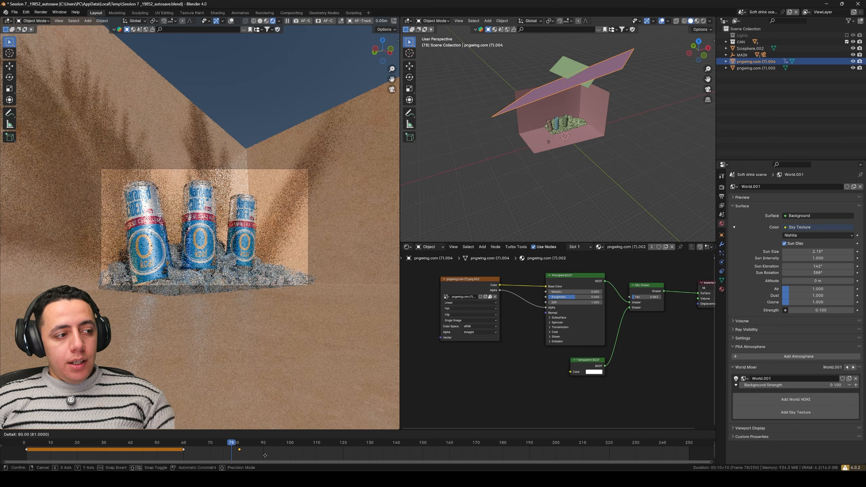
{"action": "left_click", "coordinate": [359, 458]}
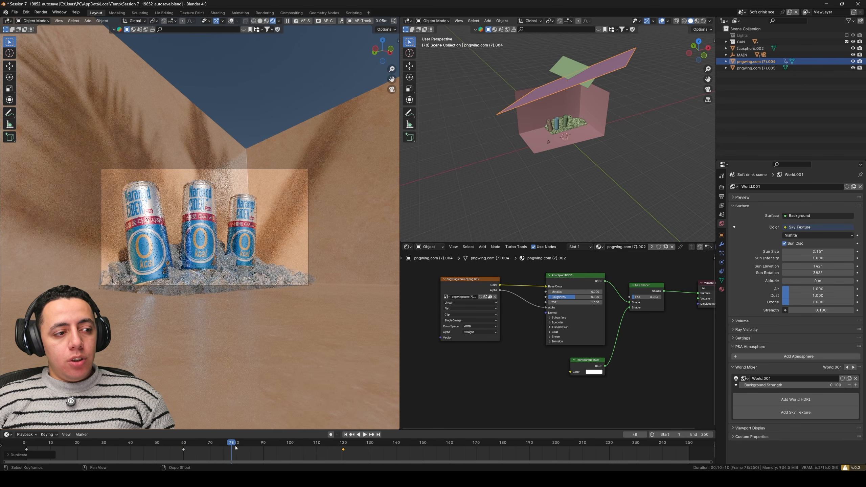
{"action": "left_click", "coordinate": [346, 434]}
{"action": "key", "text": "space"}
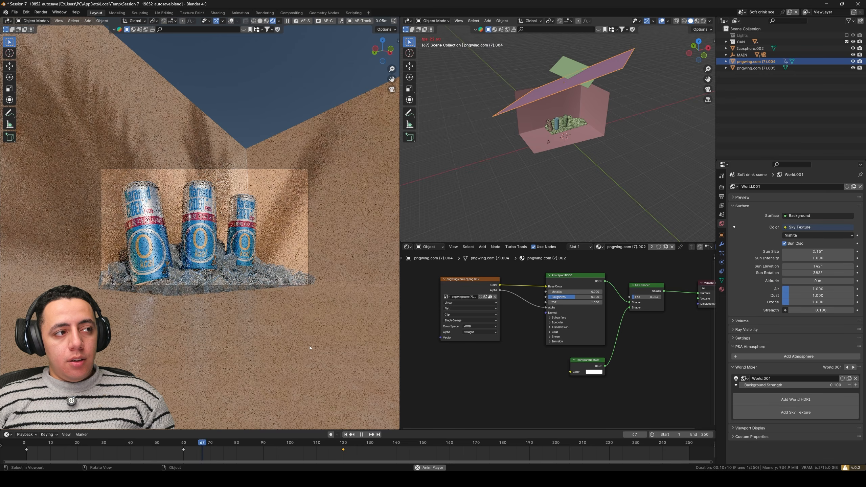
{"action": "key", "text": "space"}
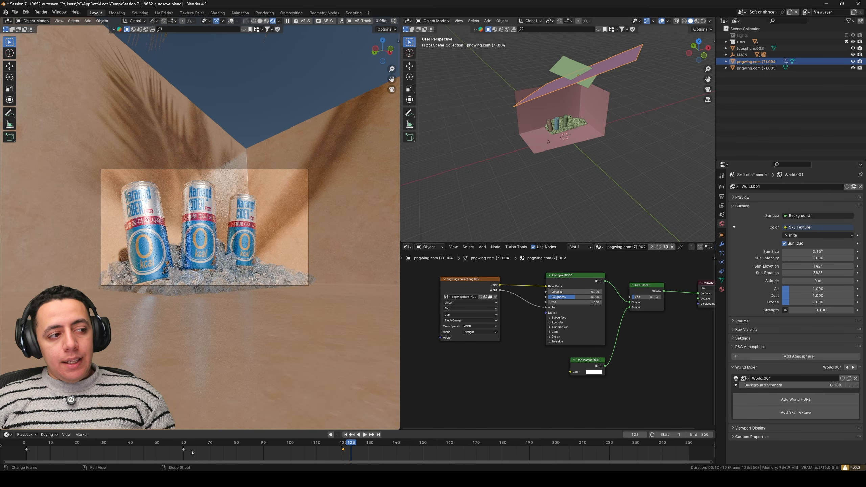
- Duplicate the plane's frame 60 keyframe to frame 180 and play the extended shadow animation from the start
{"action": "key", "text": "shift+d"}
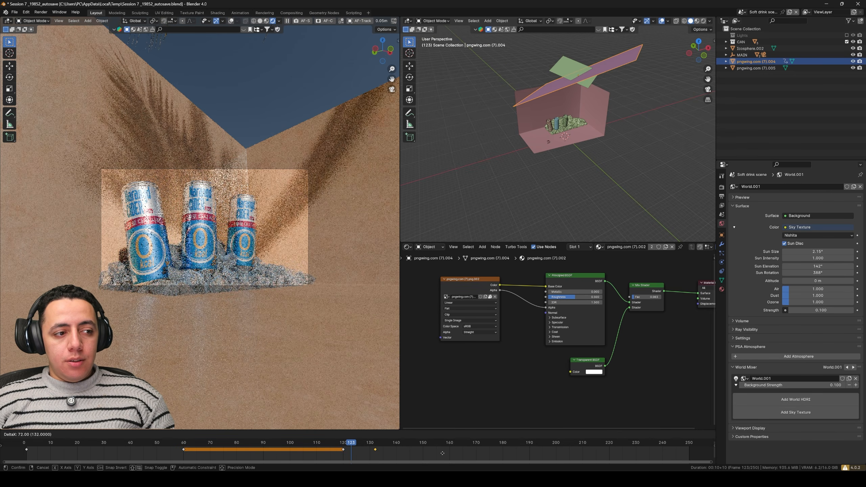
{"action": "left_click", "coordinate": [570, 453]}
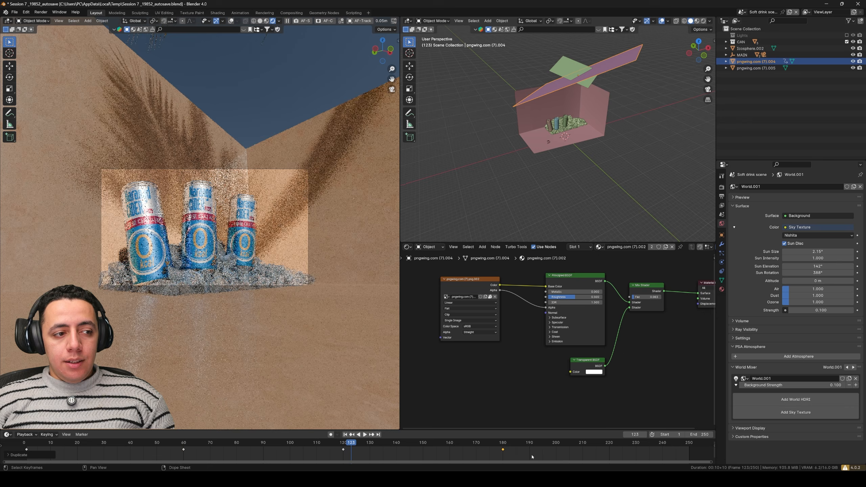
{"action": "left_click", "coordinate": [345, 434]}
{"action": "key", "text": "space"}
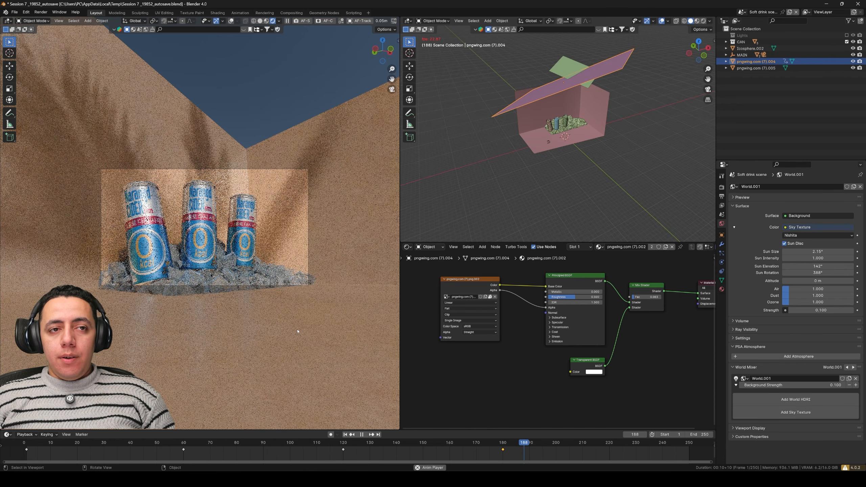
{"action": "key", "text": "space"}
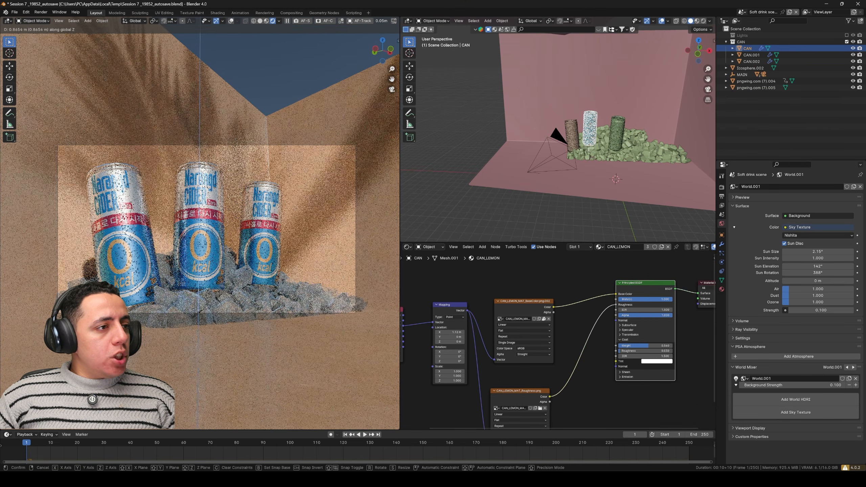
- Raise the middle can along Z to about 17 m, insert a Location & Rotation keyframe at frame 1, and show its object transform properties
{"action": "key", "text": "g"}
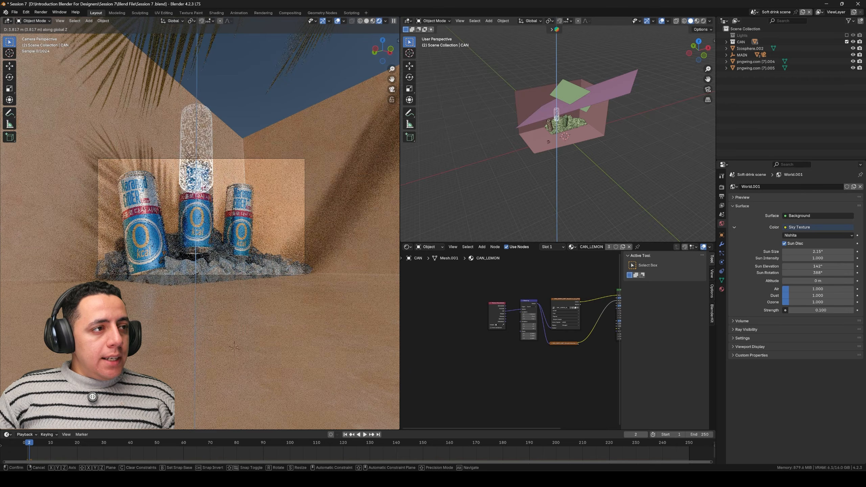
{"action": "left_click", "coordinate": [224, 82]}
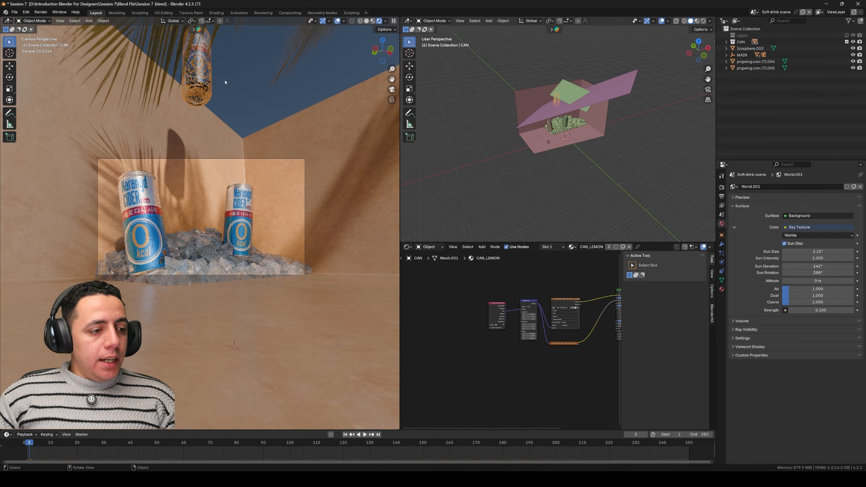
{"action": "left_click", "coordinate": [345, 434]}
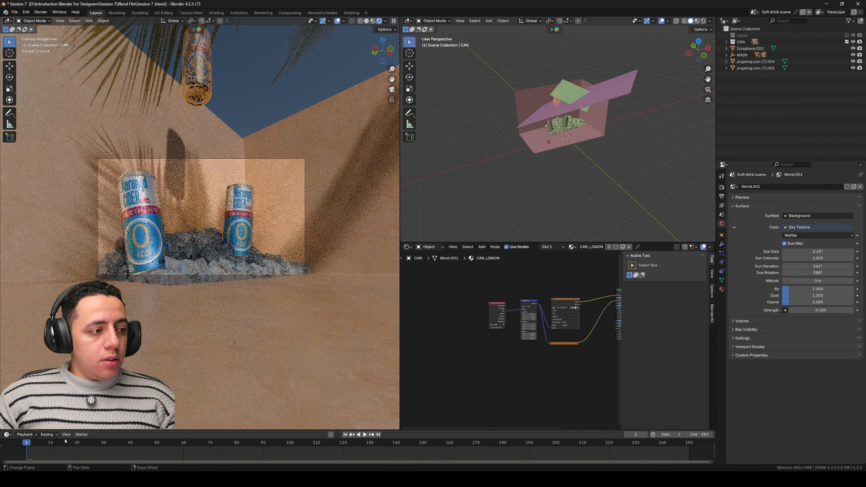
{"action": "key", "text": "k"}
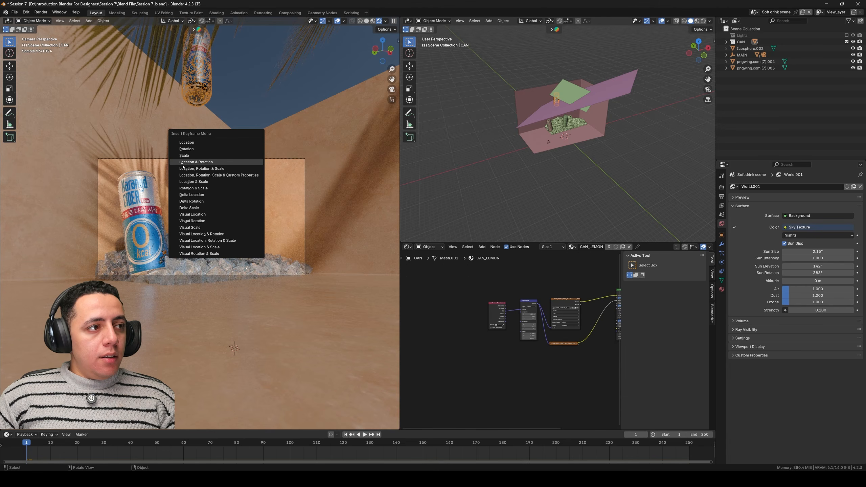
{"action": "left_click", "coordinate": [199, 163]}
{"action": "left_click", "coordinate": [721, 235]}
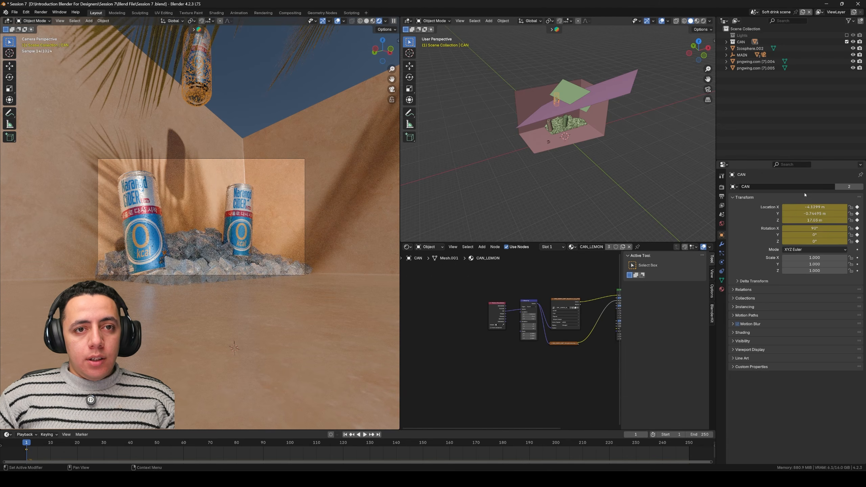
- Go to frame 80 and lower the middle can along Z to about 7.58 m so it rests on the ice
{"action": "left_click", "coordinate": [236, 445]}
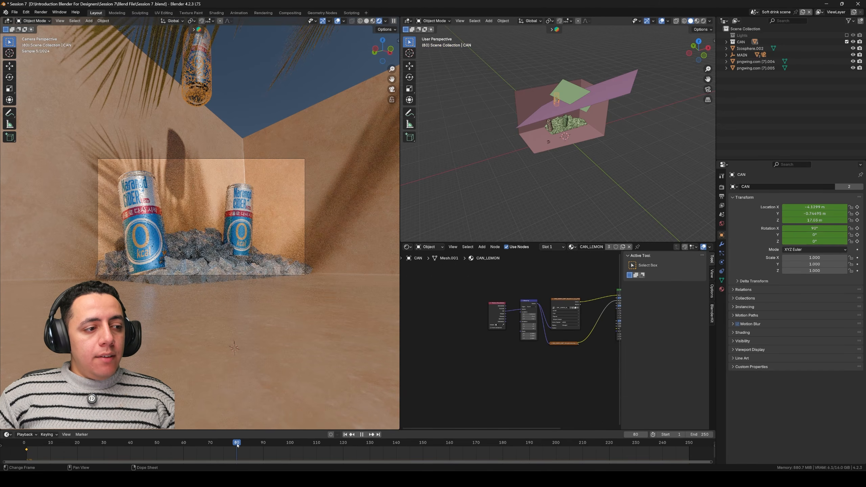
{"action": "key", "text": "g"}
{"action": "key", "text": "z"}
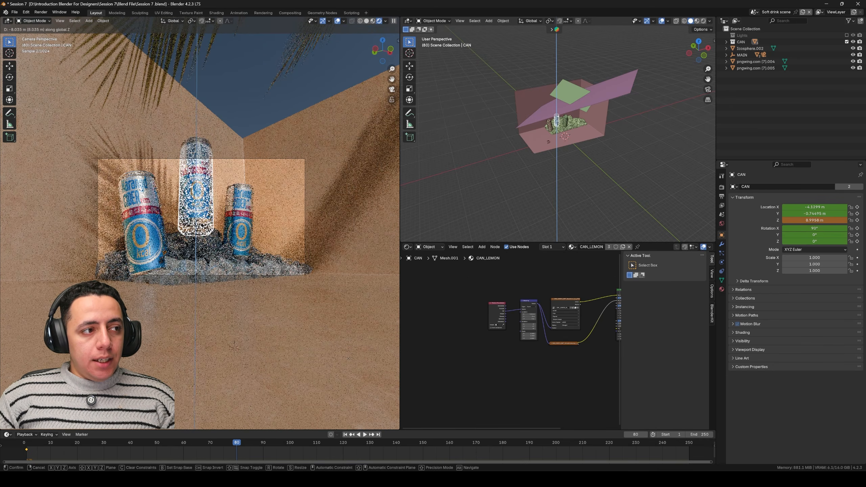
{"action": "left_click", "coordinate": [349, 389]}
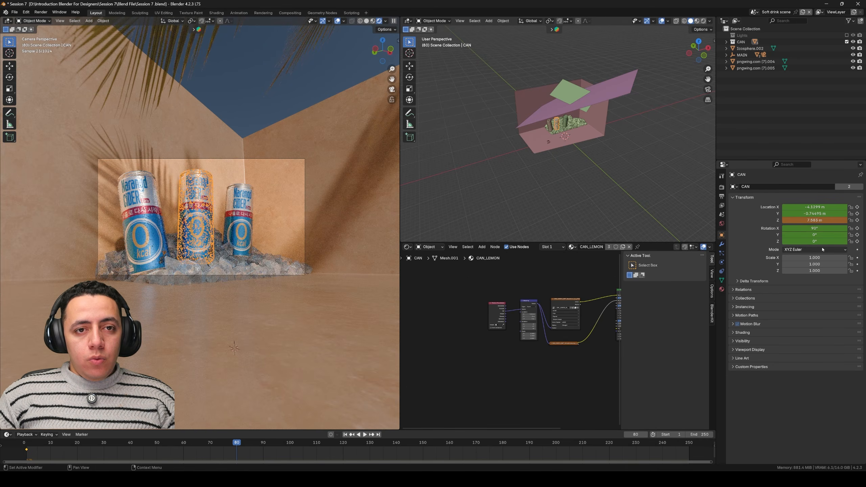
- Set the middle can's Z rotation to 360° and insert a Location & Rotation keyframe at frame 80
{"action": "left_click_drag", "start_coordinate": [809, 242], "coordinate": [839, 241]}
{"action": "left_click", "coordinate": [809, 242]}
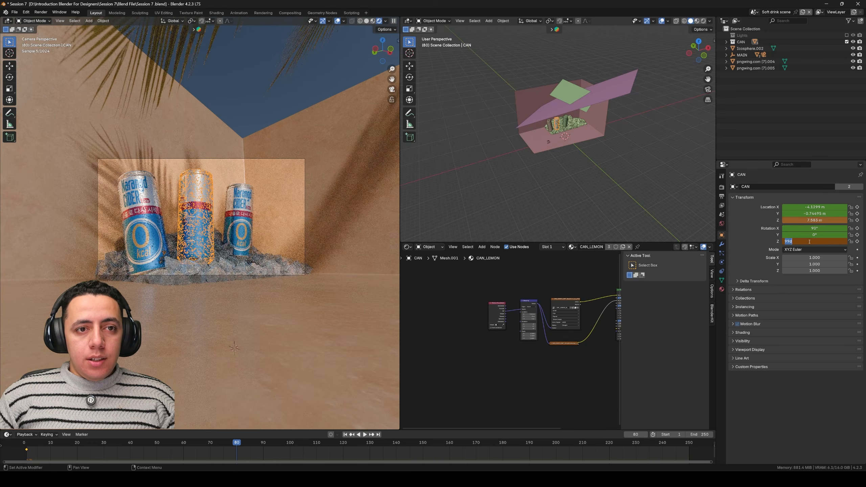
{"action": "type", "text": "360"}
{"action": "key", "text": "Return"}
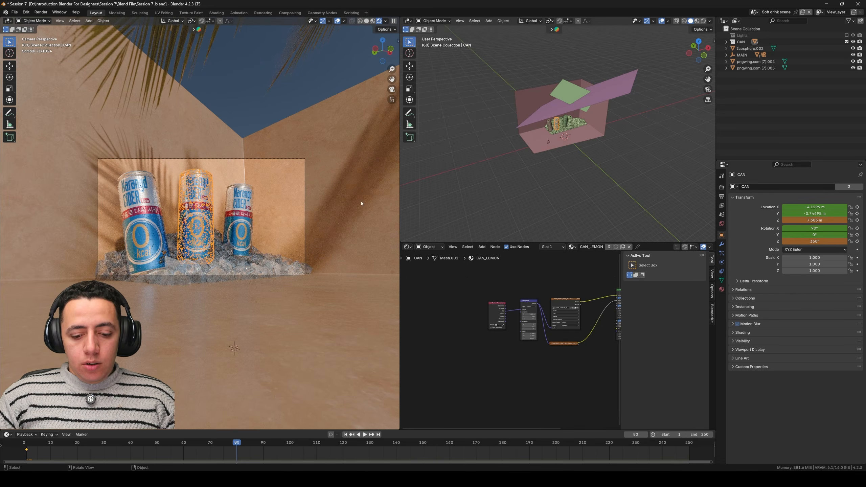
{"action": "key", "text": "k"}
{"action": "left_click", "coordinate": [374, 193]}
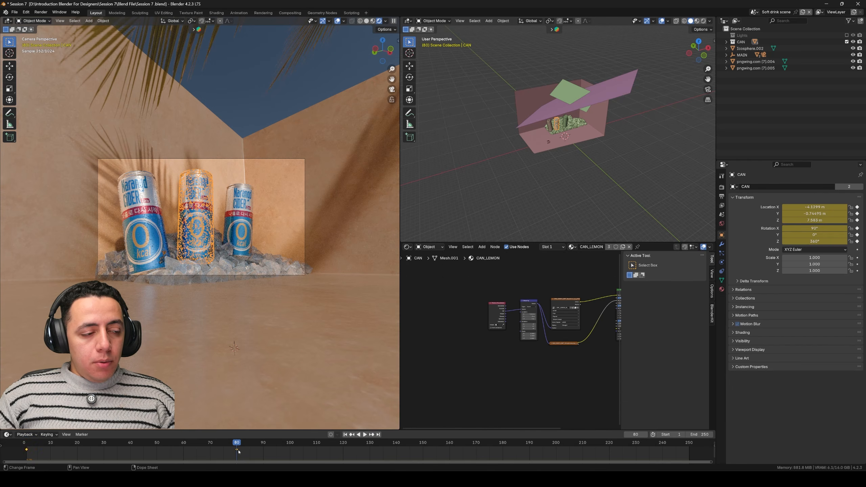
- Set the middle can's keyframes to Bounce interpolation and play the drop animation
{"action": "left_click_drag", "start_coordinate": [256, 455], "coordinate": [45, 455]}
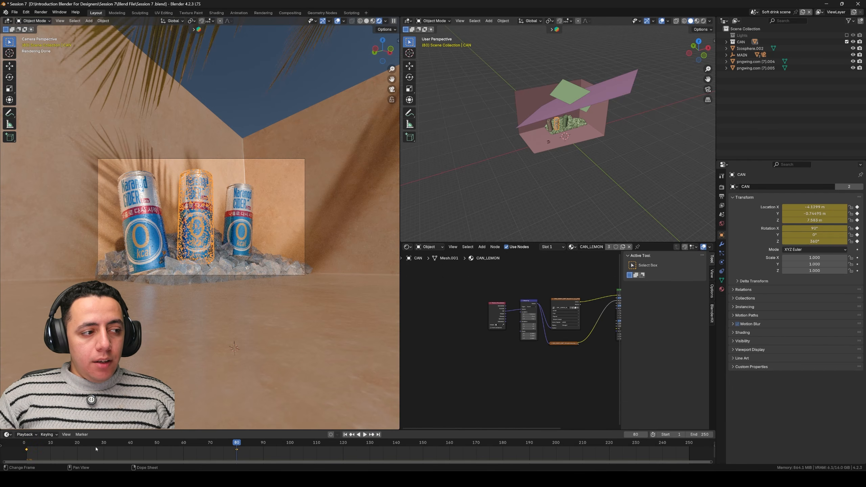
{"action": "key", "text": "t"}
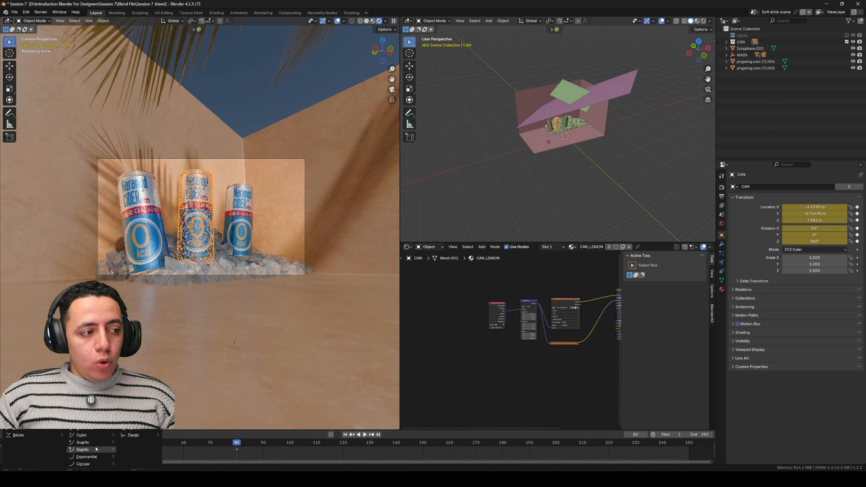
{"action": "left_click", "coordinate": [141, 429]}
{"action": "left_click", "coordinate": [133, 445]}
{"action": "key", "text": "space"}
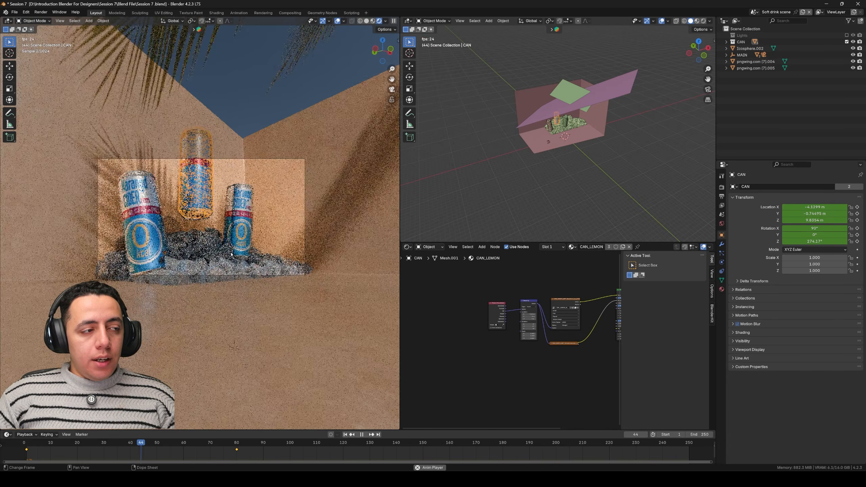
{"action": "key", "text": "space"}
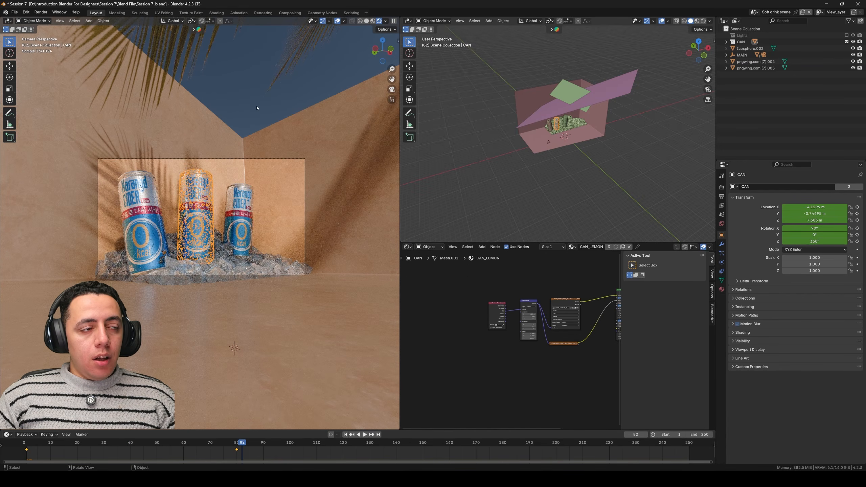
- At frame 1, raise the rightmost can along Z to about 18 m and insert a Location & Rotation keyframe
{"action": "left_click", "coordinate": [240, 231]}
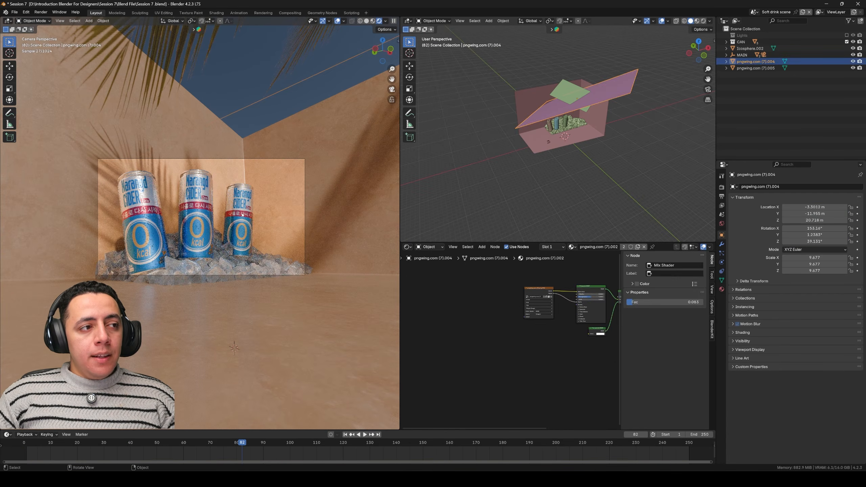
{"action": "left_click", "coordinate": [346, 435]}
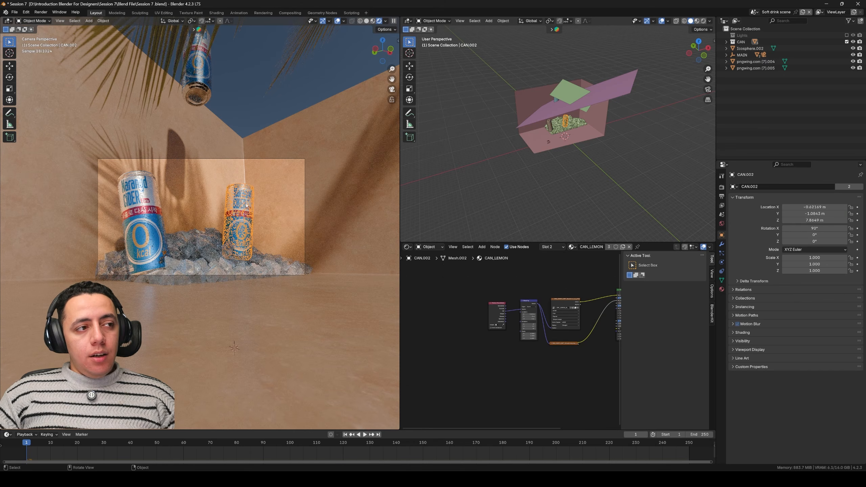
{"action": "key", "text": "g"}
{"action": "key", "text": "z"}
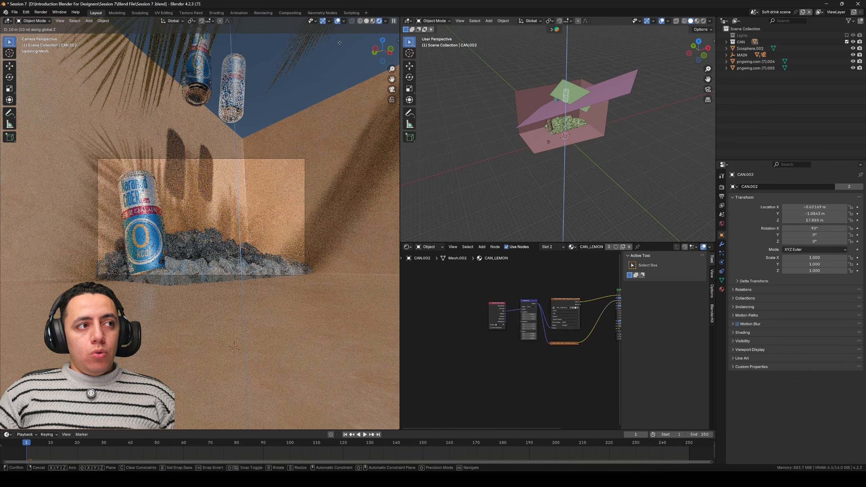
{"action": "left_click", "coordinate": [288, 126]}
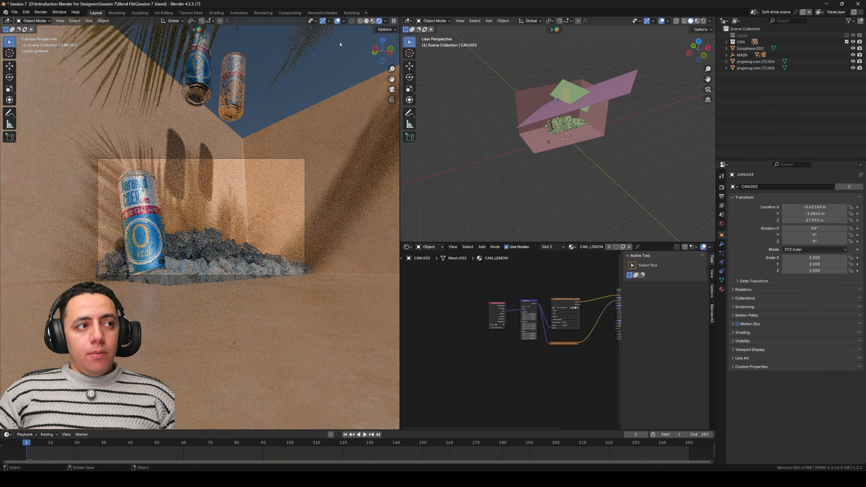
{"action": "key", "text": "k"}
{"action": "left_click", "coordinate": [253, 278]}
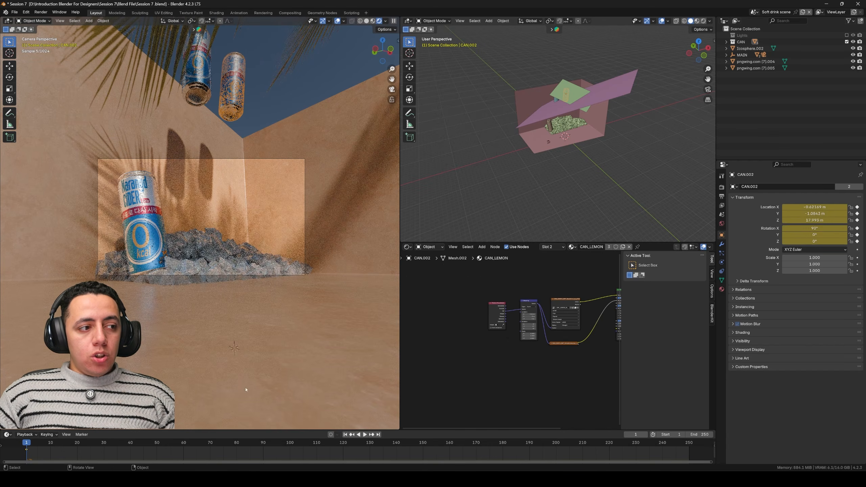
- Go to frame 100 and lower the rightmost can along Z to about 7.66 m onto the ice
{"action": "left_click", "coordinate": [198, 81]}
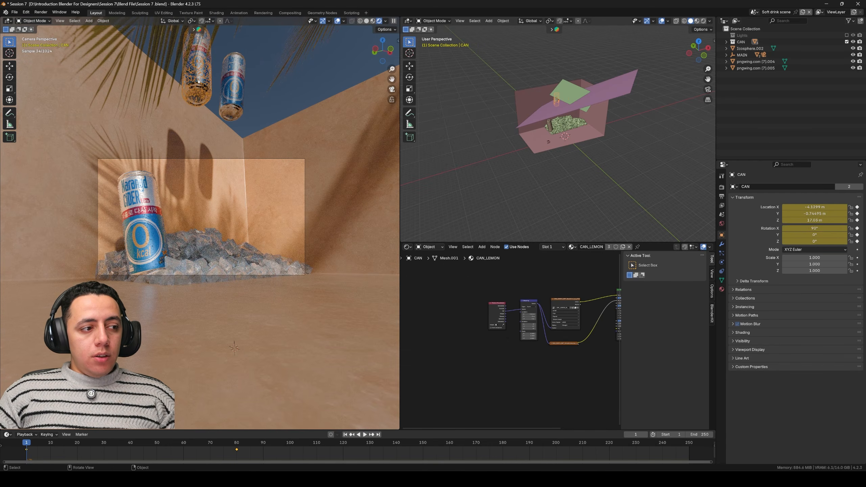
{"action": "left_click", "coordinate": [233, 106]}
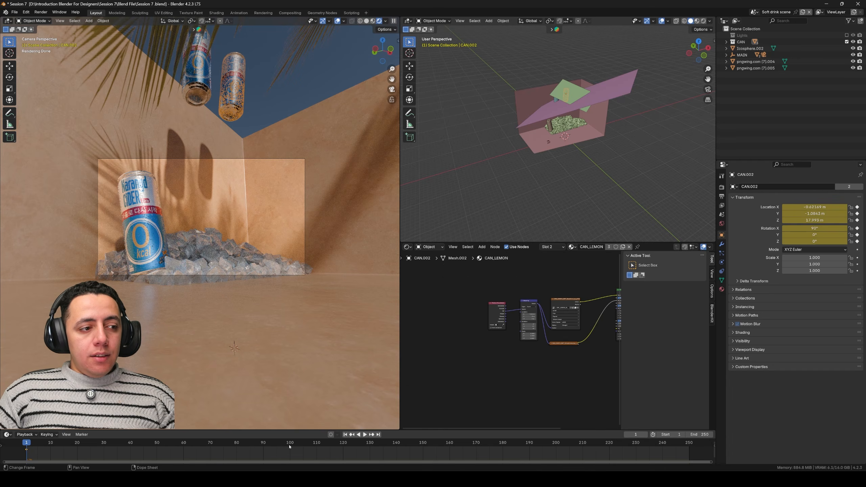
{"action": "key", "text": "space"}
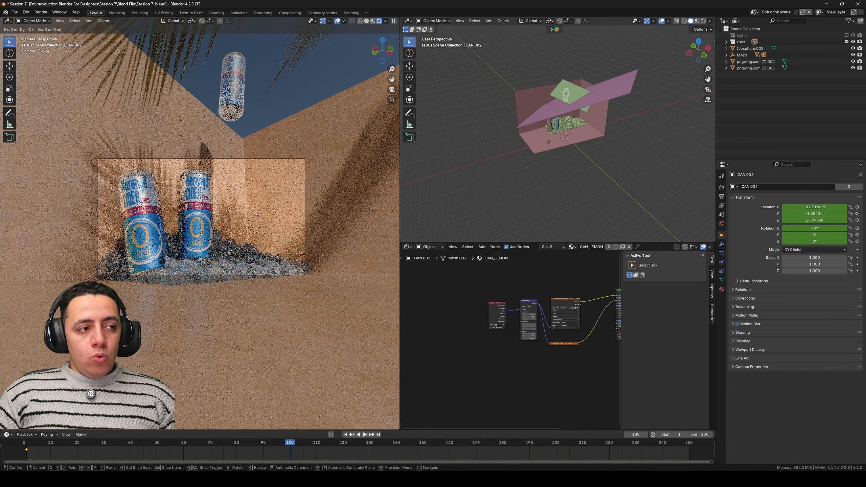
{"action": "key", "text": "g"}
{"action": "key", "text": "z"}
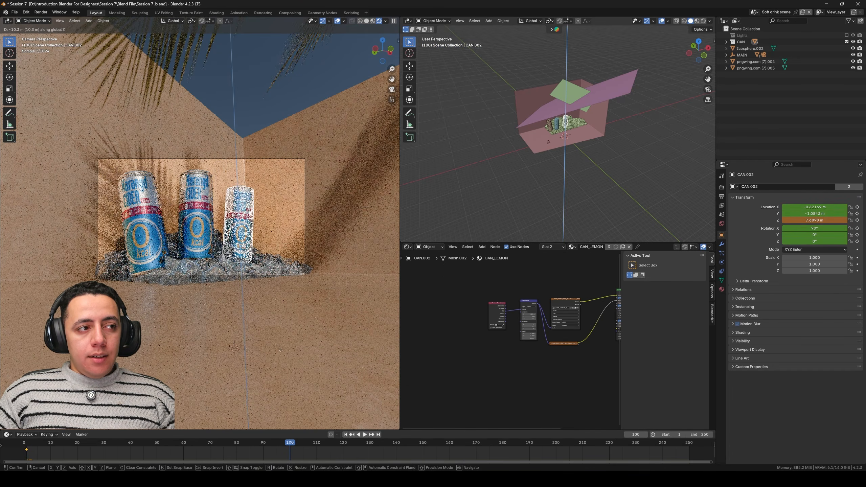
{"action": "left_click", "coordinate": [288, 331]}
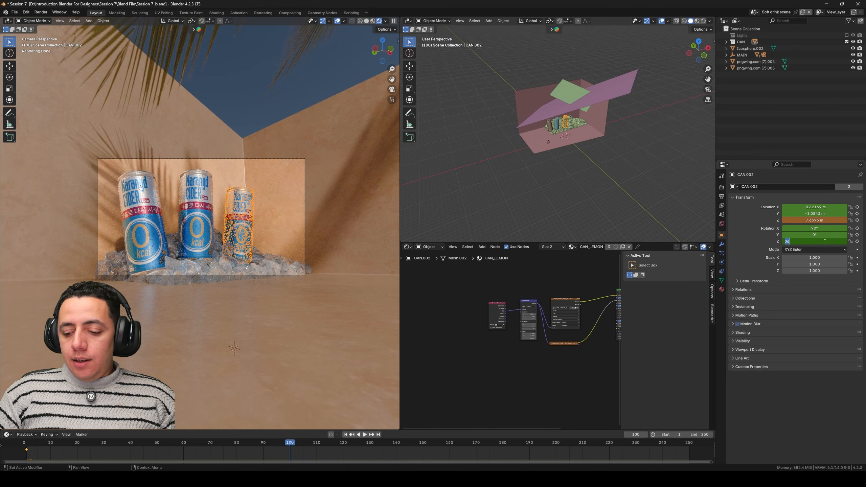
- Set the rightmost can's Z rotation to 270° and insert a Location & Rotation keyframe at frame 100
{"action": "key", "text": "Return"}
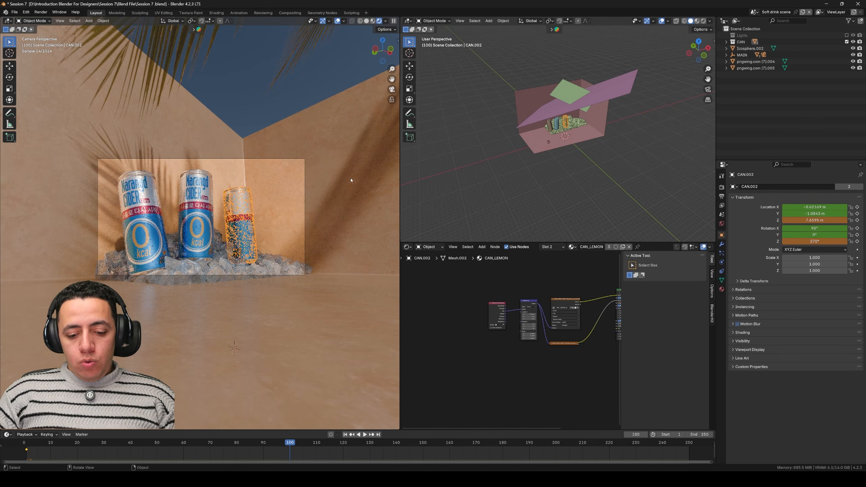
{"action": "key", "text": "k"}
{"action": "left_click", "coordinate": [352, 180]}
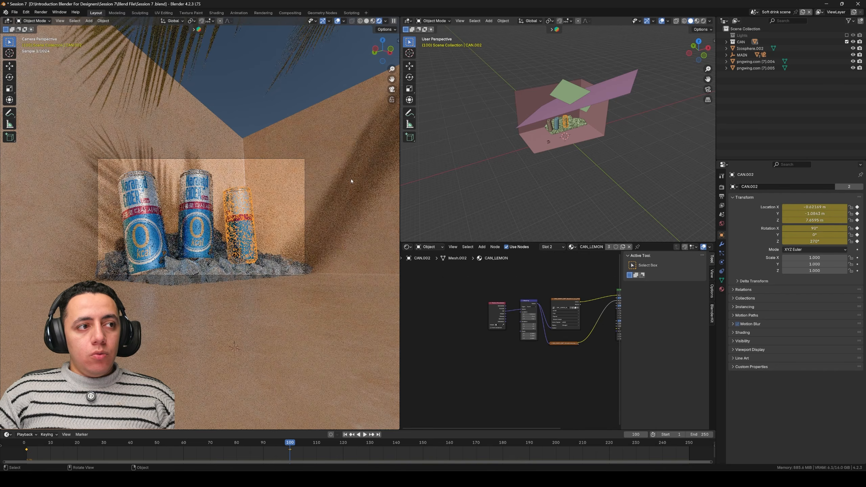
- Try Bounce interpolation on the rightmost can's keyframes and switch them to a different interpolation type
{"action": "key", "text": "t"}
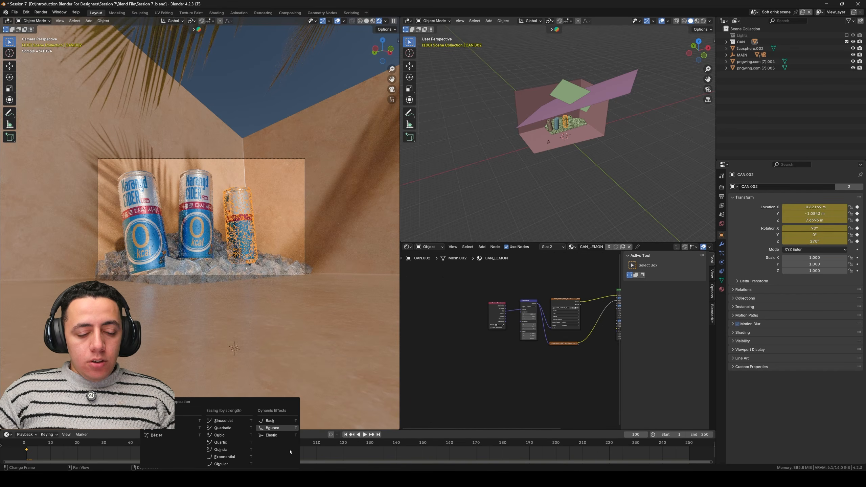
{"action": "left_click", "coordinate": [272, 428]}
{"action": "left_click", "coordinate": [361, 449]}
{"action": "key", "text": "t"}
{"action": "left_click", "coordinate": [277, 436]}
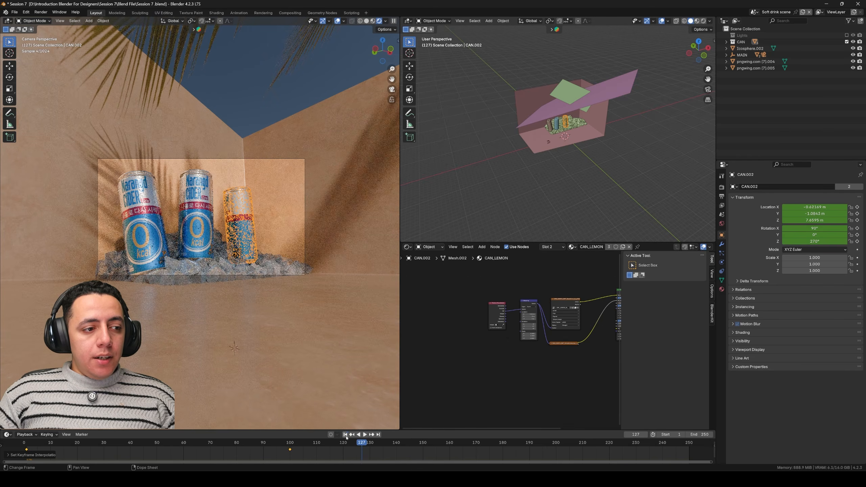
- Play the animation from the first frame to check the rightmost can's drop
{"action": "left_click", "coordinate": [345, 435]}
{"action": "key", "text": "space"}
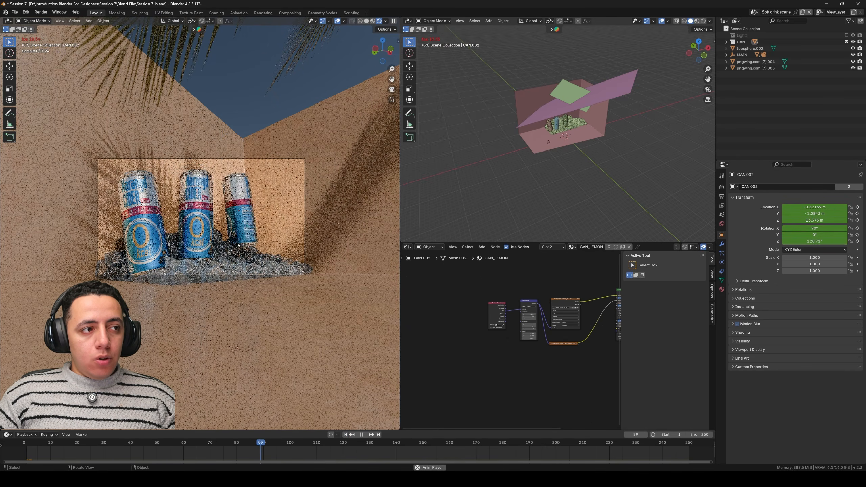
{"action": "key", "text": "space"}
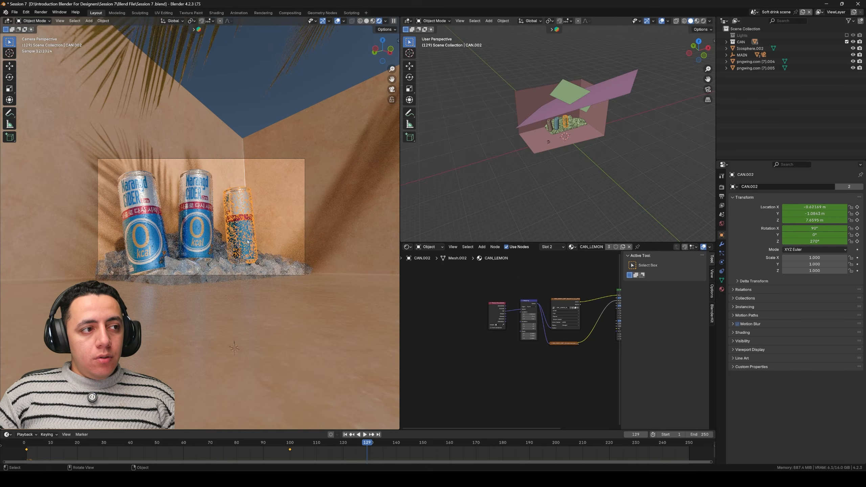
- Return to the frame 100 keyframe, change the rightmost can's Z rotation so its label faces the camera, and re-key it
{"action": "left_click", "coordinate": [352, 435]}
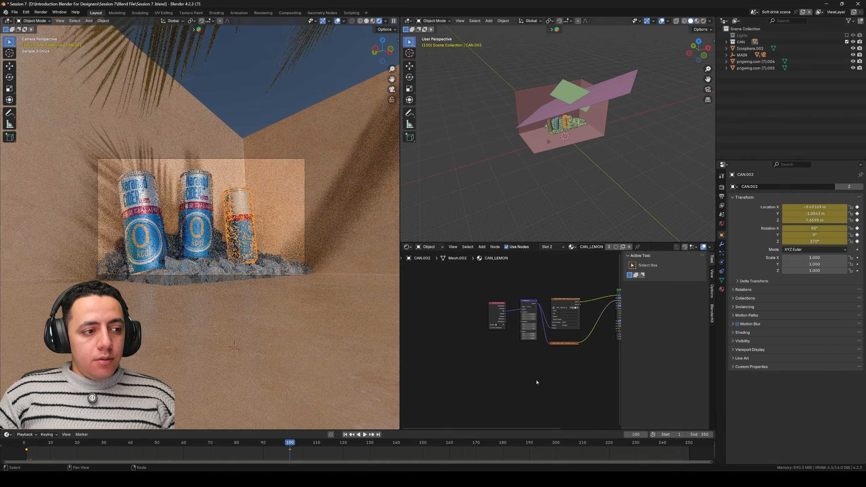
{"action": "left_click_drag", "start_coordinate": [815, 241], "coordinate": [774, 241]}
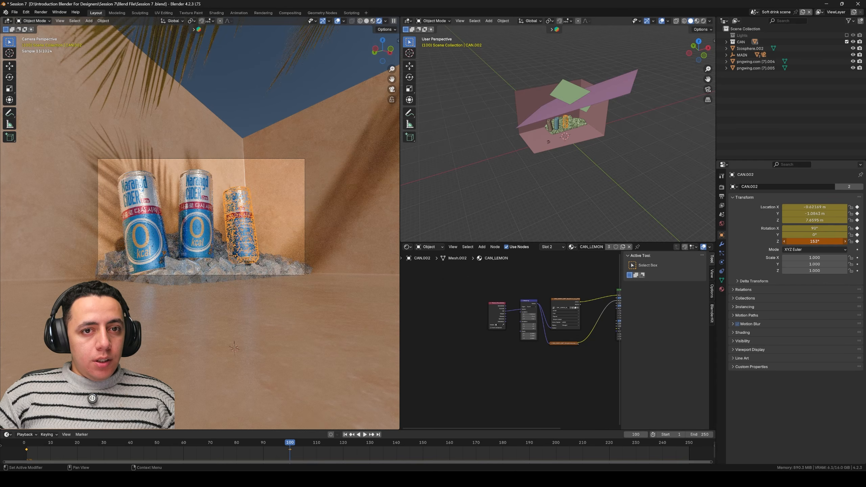
{"action": "type", "text": "0"}
{"action": "key", "text": "Return"}
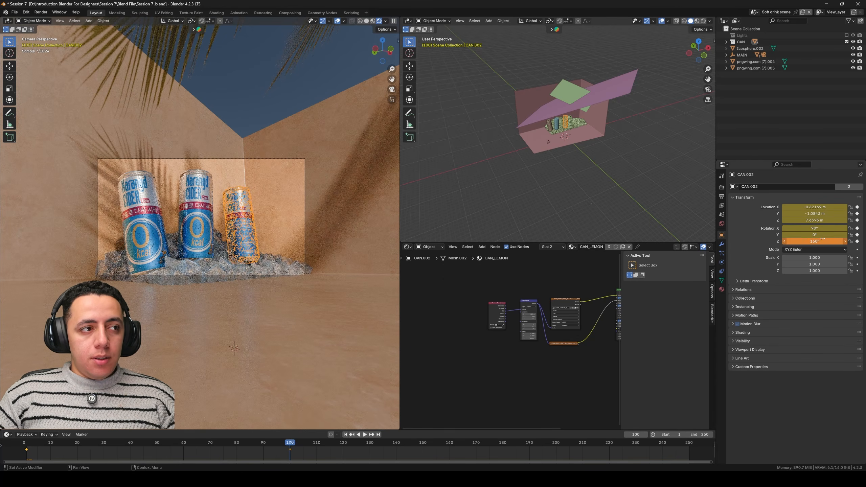
{"action": "key", "text": "i"}
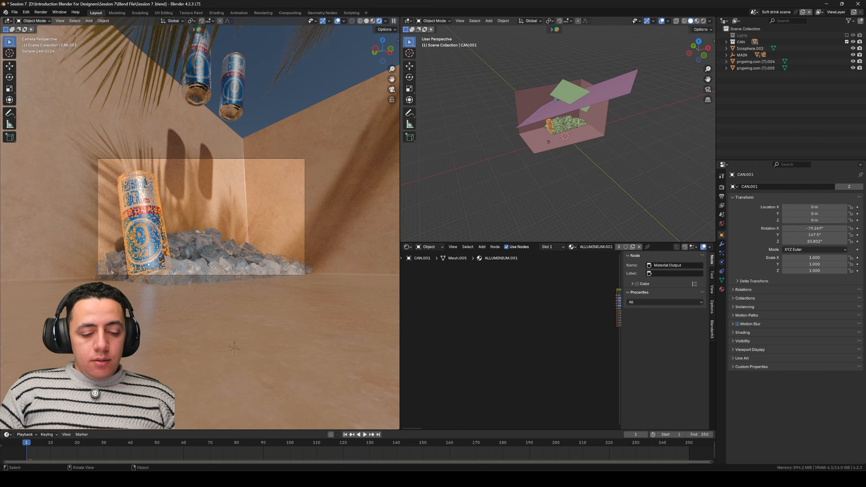
- Insert location and rotation keyframes for the leftmost can's resting pose at frame 50 and return to frame 1
{"action": "key", "text": "space"}
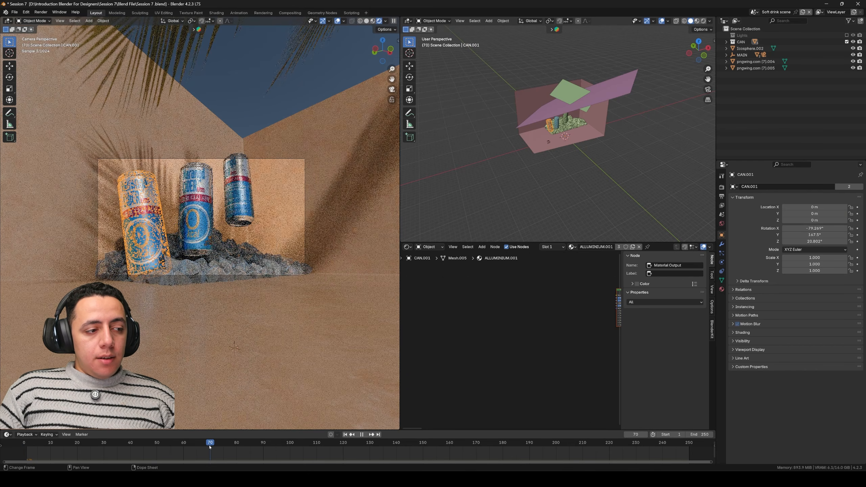
{"action": "key", "text": "space"}
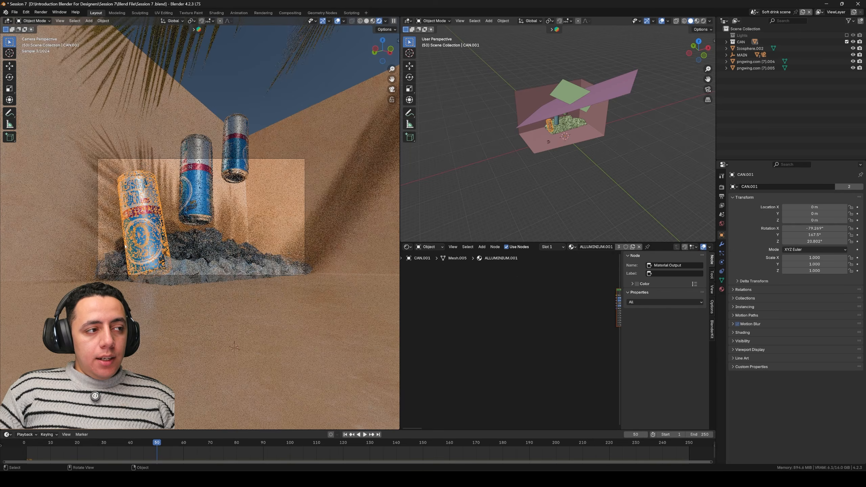
{"action": "right_click", "coordinate": [814, 208]}
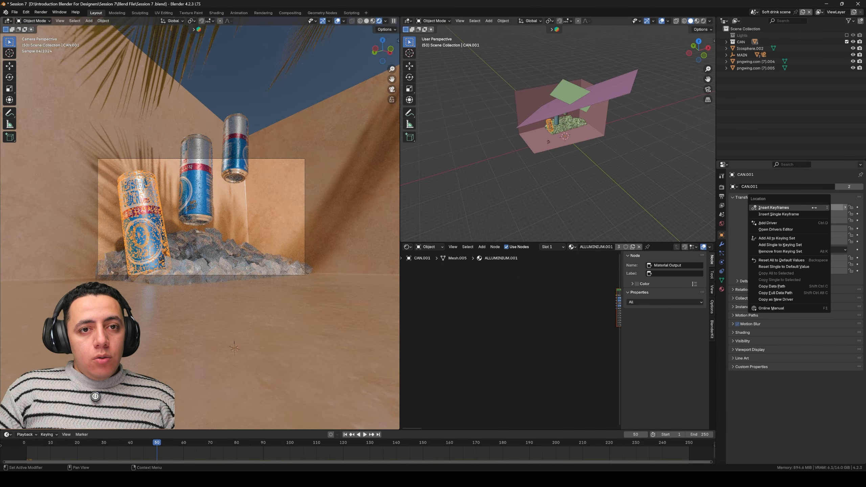
{"action": "left_click", "coordinate": [814, 207]}
{"action": "right_click", "coordinate": [814, 227]}
{"action": "left_click", "coordinate": [814, 227]}
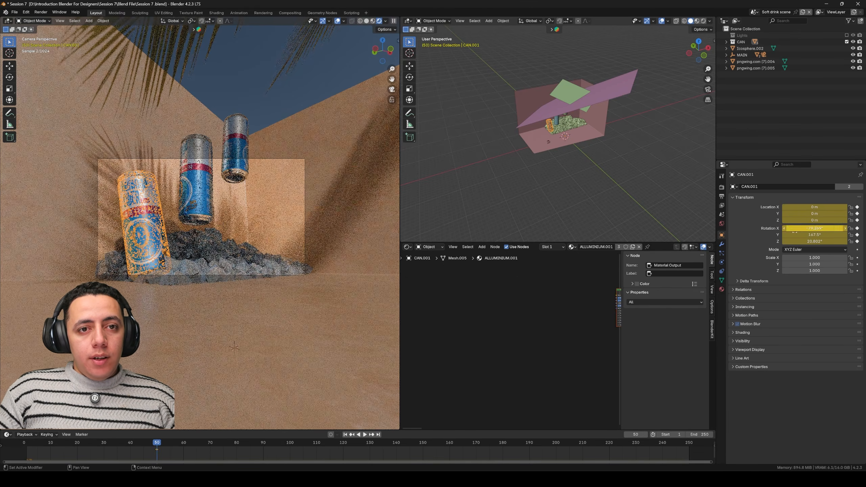
{"action": "left_click", "coordinate": [345, 434]}
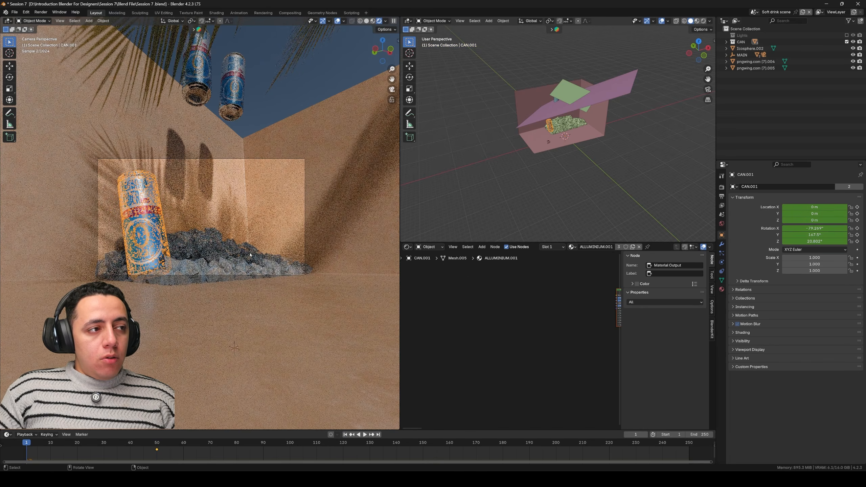
- At frame 1, raise the leftmost can about 9.7 m along Z, insert location keyframes, and change its Z rotation
{"action": "key", "text": "g"}
{"action": "key", "text": "z"}
{"action": "key", "text": "Return"}
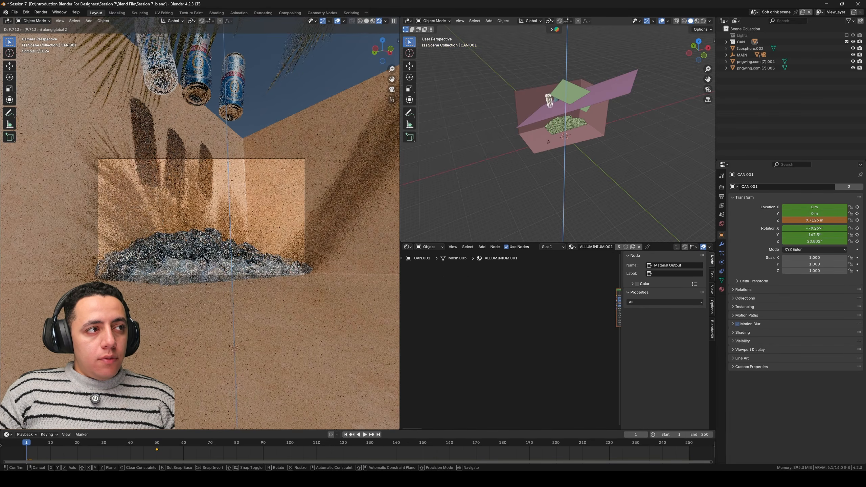
{"action": "right_click", "coordinate": [827, 209]}
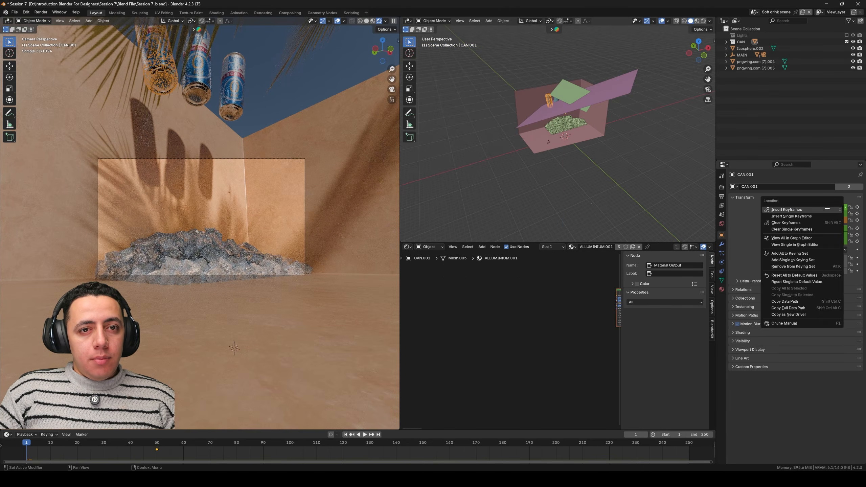
{"action": "right_click", "coordinate": [812, 212]}
{"action": "left_click", "coordinate": [812, 212]}
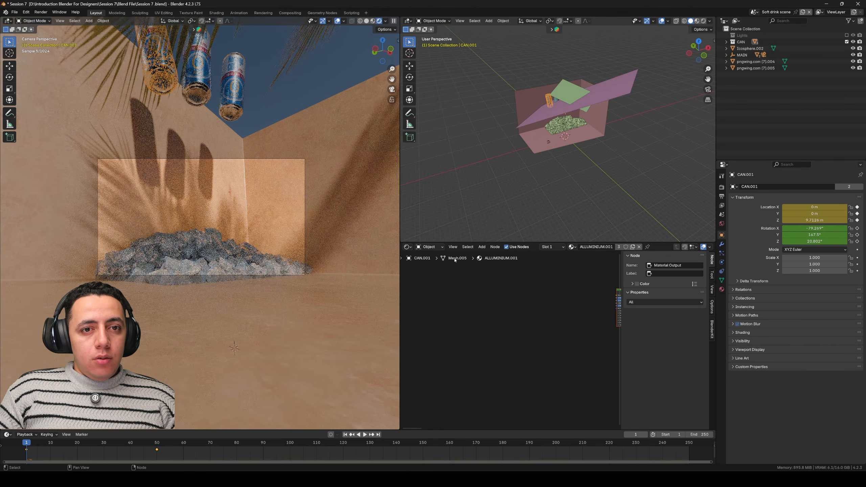
{"action": "left_click_drag", "start_coordinate": [814, 241], "coordinate": [856, 241]}
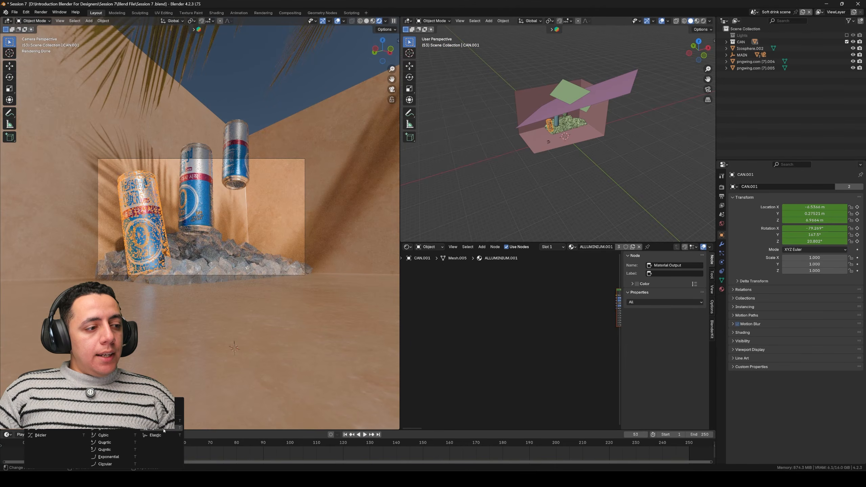
- Change the interpolation type of the leftmost can's keyframes and play the animation from the first frame
{"action": "left_click", "coordinate": [163, 430]}
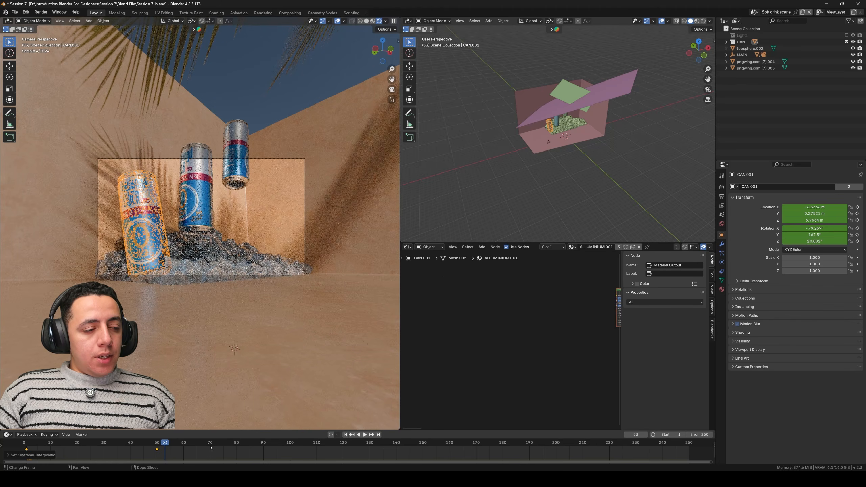
{"action": "left_click", "coordinate": [345, 435]}
{"action": "key", "text": "space"}
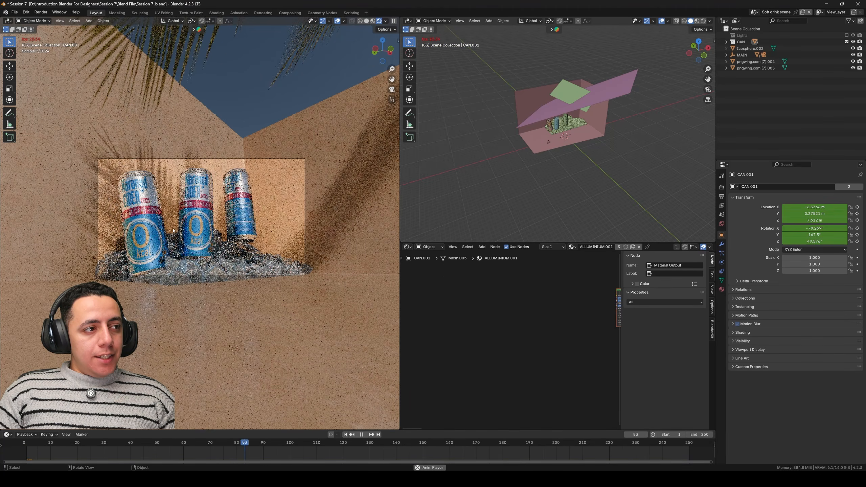
- Change the interpolation type of the rightmost can's keyframes and replay the animation from the first frame
{"action": "left_click", "coordinate": [248, 238]}
{"action": "key", "text": "space"}
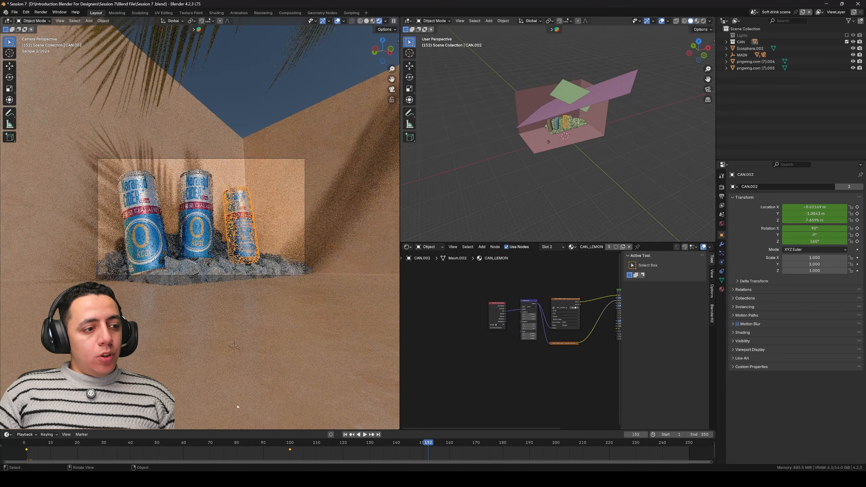
{"action": "key", "text": "t"}
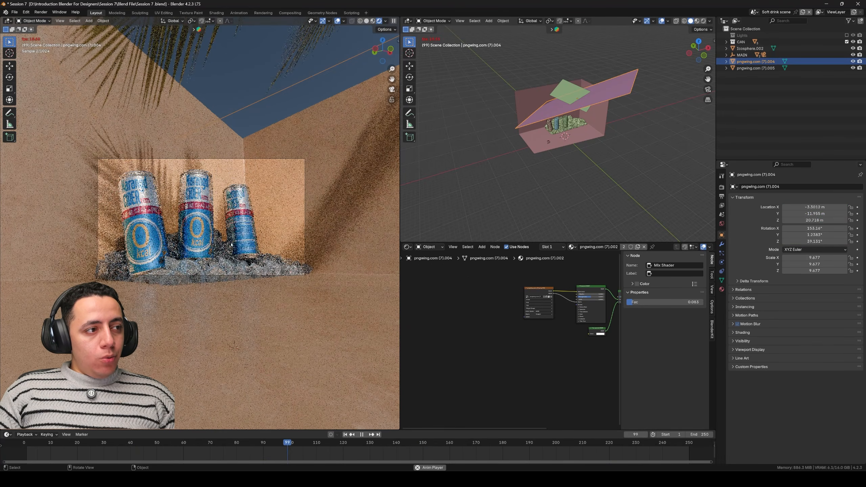
{"action": "key", "text": "space"}
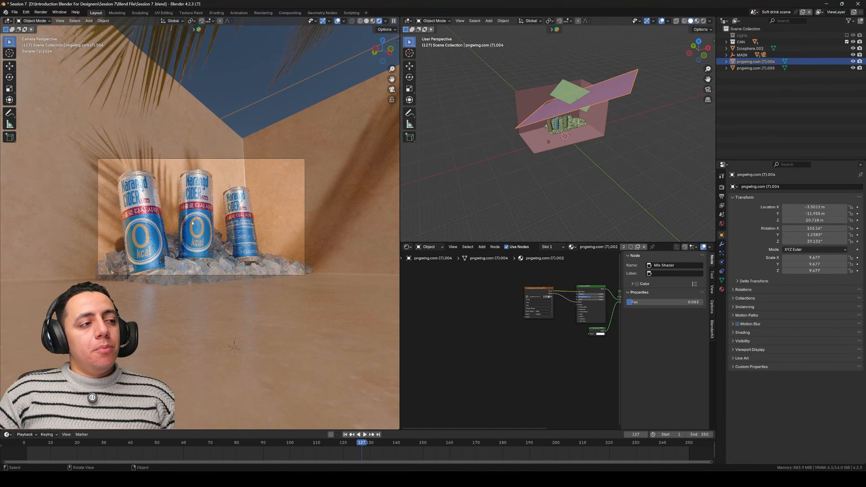
{"action": "left_click", "coordinate": [345, 435]}
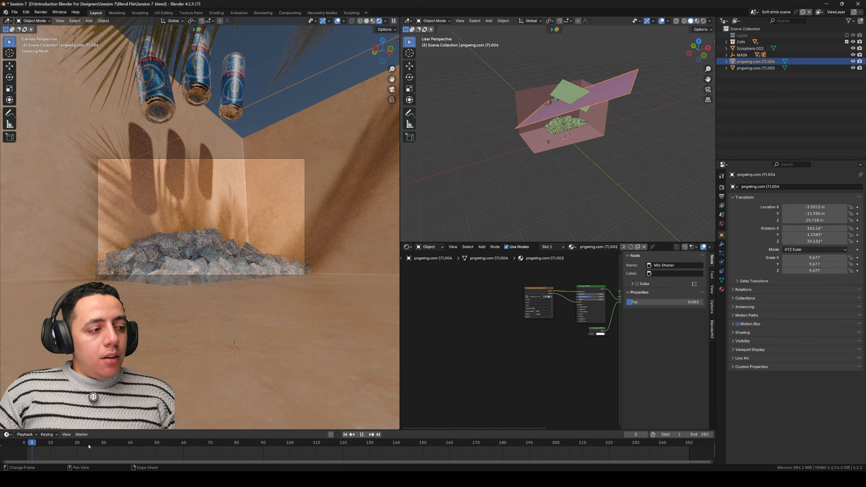
{"action": "left_click_drag", "start_coordinate": [89, 446], "coordinate": [134, 447]}
- Select the middle can, go to its keyframe at frame 80, and set the scene's end frame to 80
{"action": "left_click", "coordinate": [197, 184]}
{"action": "left_click", "coordinate": [237, 446]}
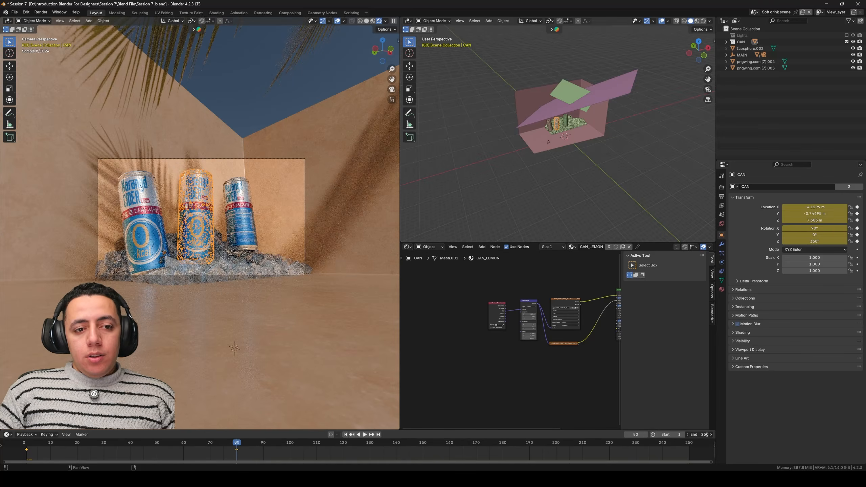
{"action": "key", "text": "Return"}
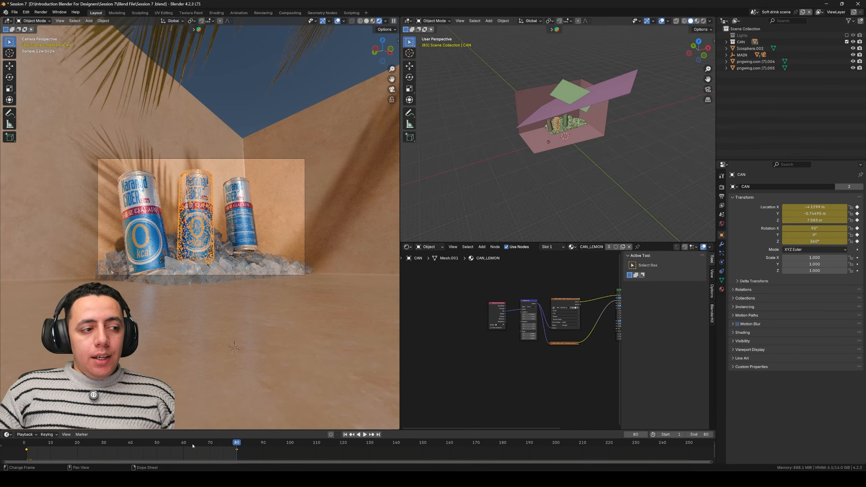
{"action": "mouse_move", "coordinate": [192, 447]}
{"action": "middle_mouse_down"}
{"action": "mouse_move", "coordinate": [504, 449]}
{"action": "mouse_move", "coordinate": [331, 457]}
{"action": "mouse_move", "coordinate": [426, 456]}
{"action": "mouse_move", "coordinate": [387, 455]}
{"action": "middle_mouse_up"}
{"action": "scroll", "coordinate": [389, 446], "scroll_direction": "up", "scroll_amount": 6}
{"action": "scroll", "coordinate": [387, 455], "scroll_direction": "up", "scroll_amount": 2}
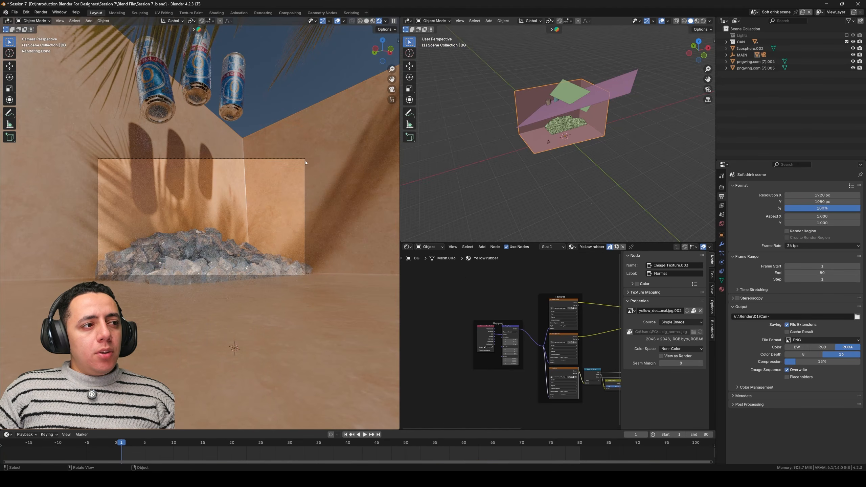
- Select the camera and add a Track To constraint that targets the middle can
{"action": "left_click", "coordinate": [306, 163]}
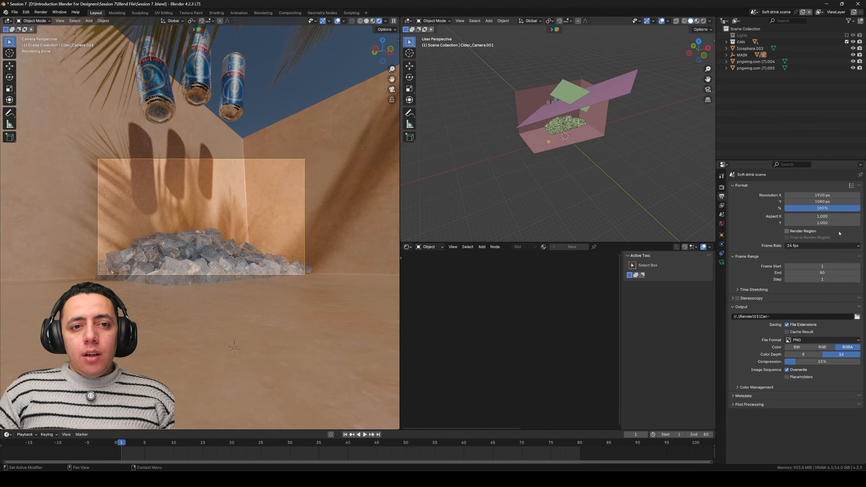
{"action": "left_click", "coordinate": [722, 262]}
{"action": "left_click", "coordinate": [722, 253]}
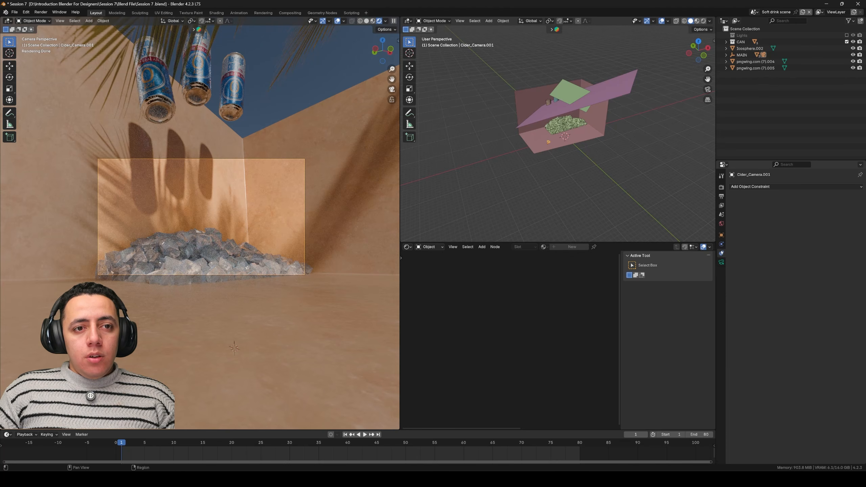
{"action": "left_click", "coordinate": [760, 186]}
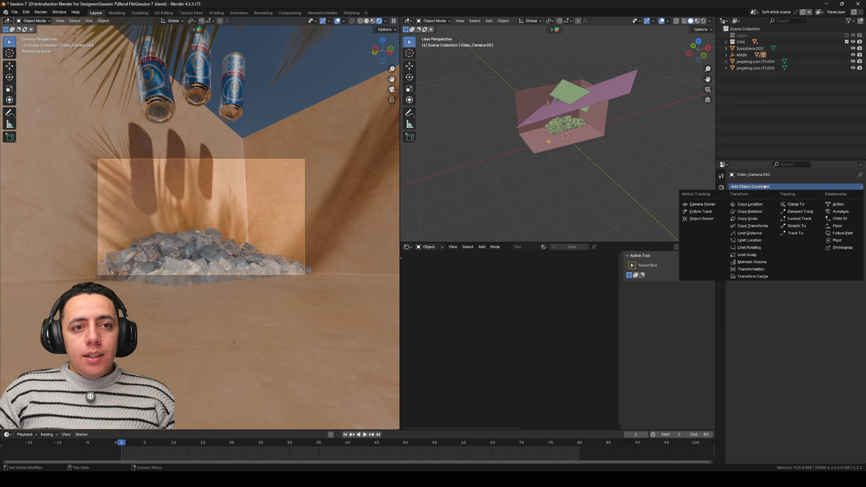
{"action": "left_click", "coordinate": [795, 233]}
{"action": "left_click", "coordinate": [851, 207]}
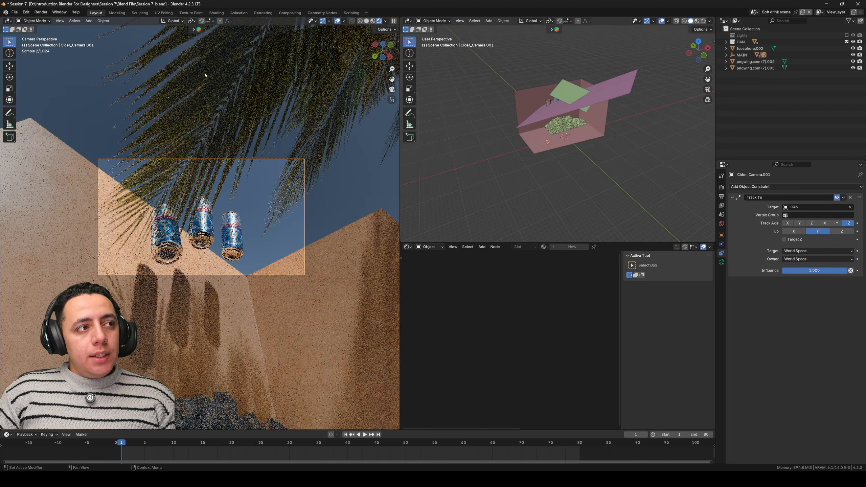
{"action": "left_click", "coordinate": [206, 66]}
- Reduce the camera's Track To influence to 0.781 and play the animation to check how the camera follows the can
{"action": "key", "text": "space"}
{"action": "mouse_move", "coordinate": [815, 270]}
{"action": "left_mouse_down"}
{"action": "mouse_move", "coordinate": [787, 270]}
{"action": "mouse_move", "coordinate": [799, 270]}
{"action": "left_mouse_up"}
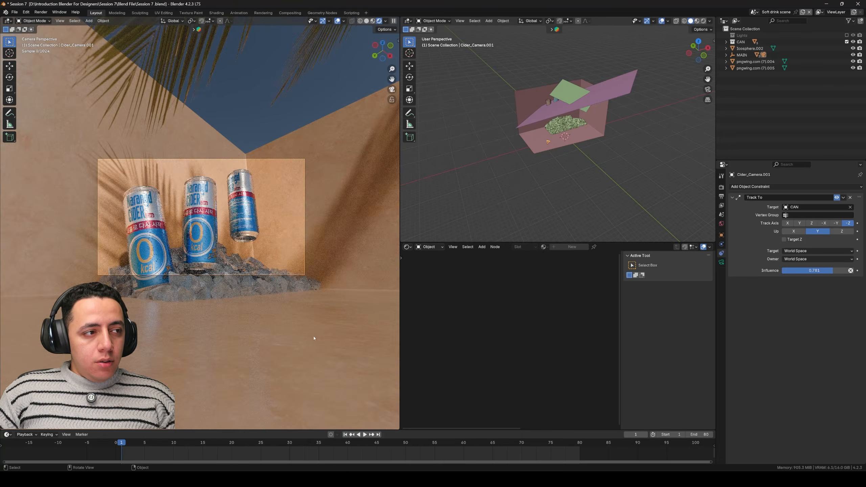
{"action": "key", "text": "space"}
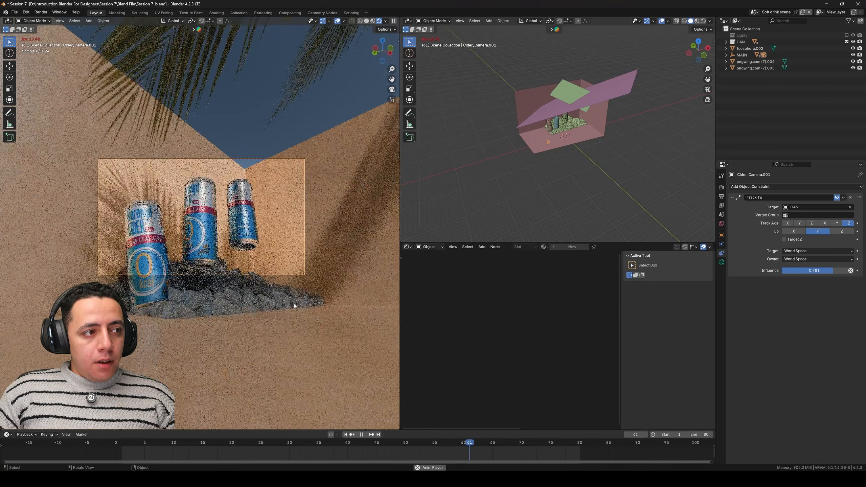
{"action": "key", "text": "space"}
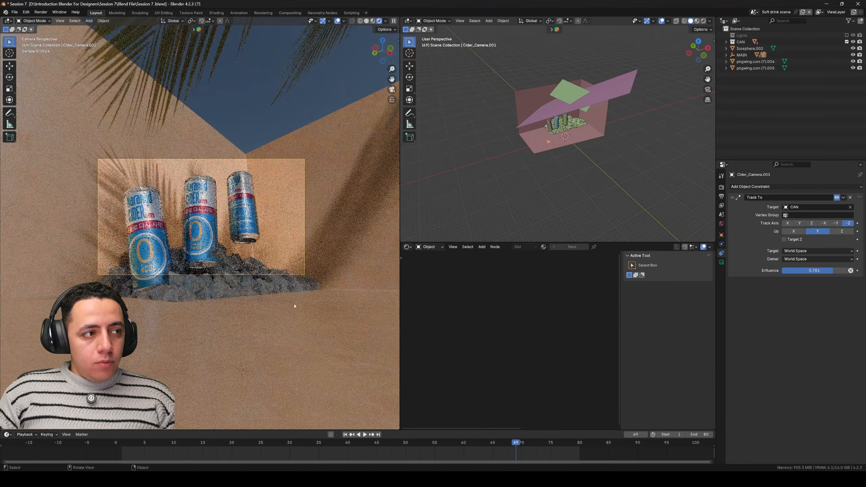
- Browse for the render output location and create a folder named Render inside the Session 7 folder
{"action": "left_click", "coordinate": [721, 196]}
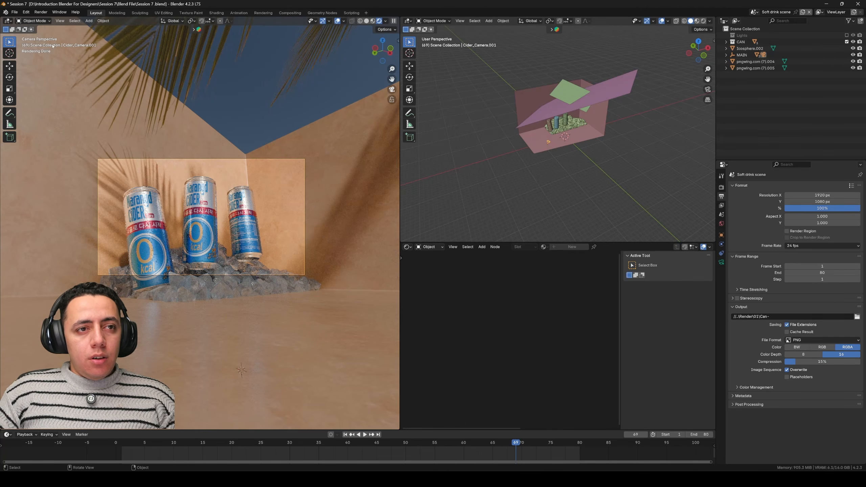
{"action": "key", "text": "ctrl+shift+s"}
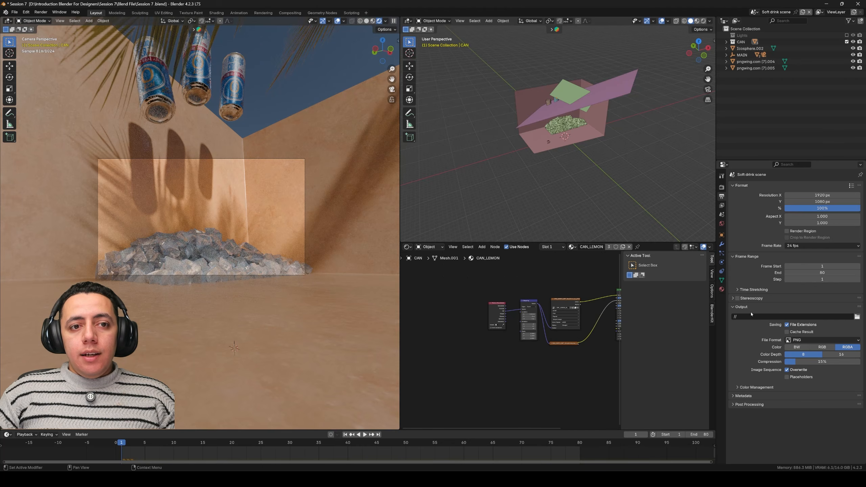
{"action": "left_click", "coordinate": [857, 316]}
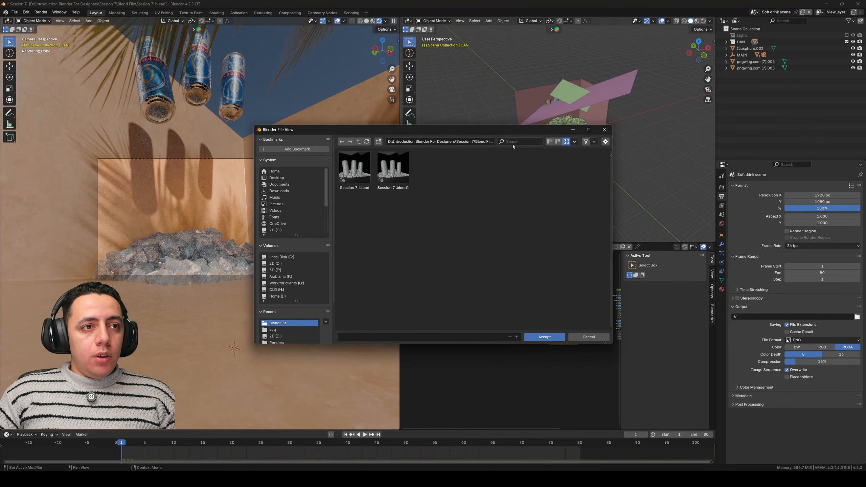
{"action": "left_click", "coordinate": [358, 141]}
{"action": "left_click", "coordinate": [379, 141]}
{"action": "type", "text": "Render"}
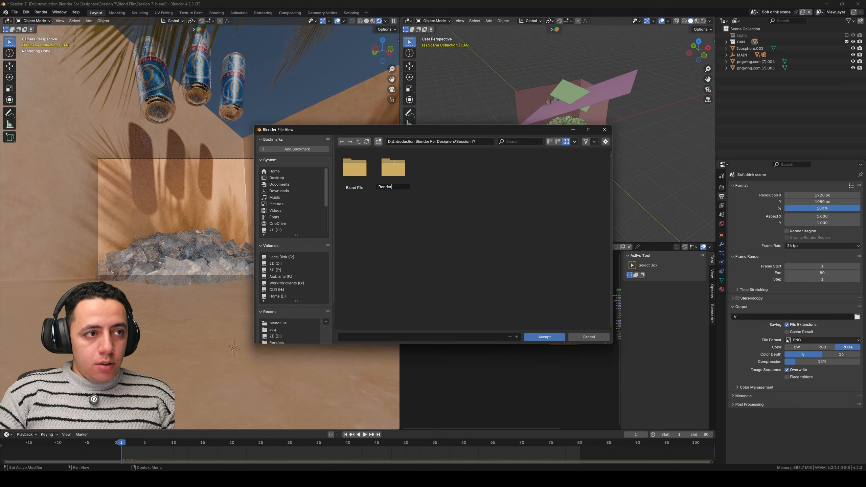
{"action": "key", "text": "Return"}
{"action": "double_click", "coordinate": [394, 163]}
- Set the render output path to Can- in a new 01 subfolder of Render, with a color depth of 16
{"action": "left_click", "coordinate": [379, 142]}
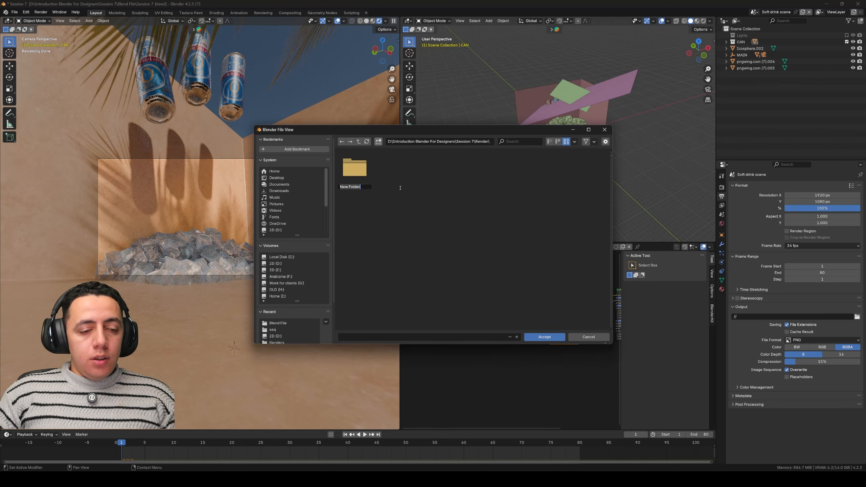
{"action": "key", "text": "Return"}
{"action": "left_click", "coordinate": [356, 337]}
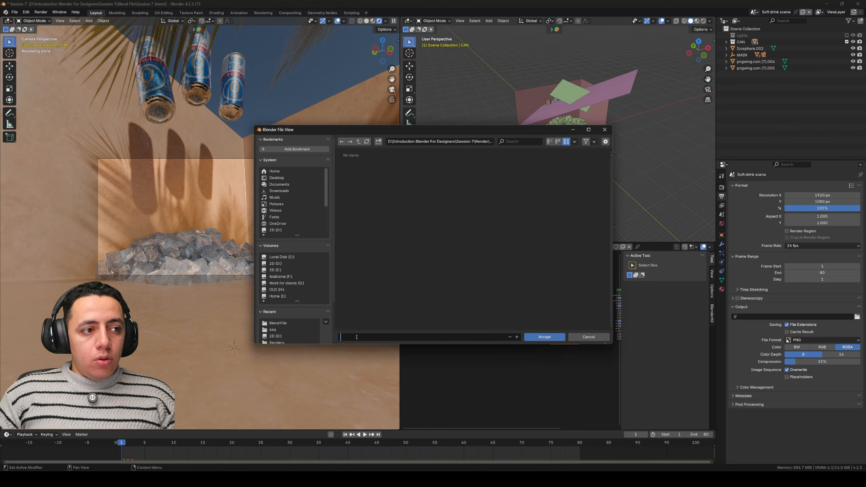
{"action": "type", "text": "Can-"}
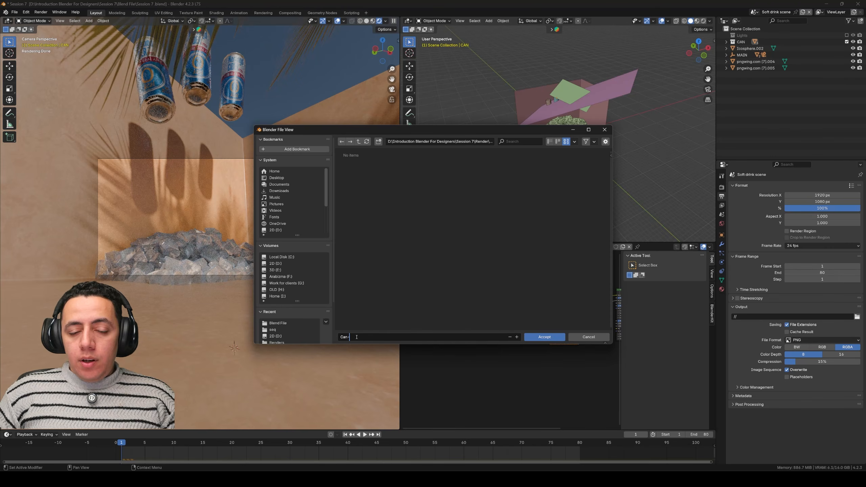
{"action": "left_click", "coordinate": [544, 337]}
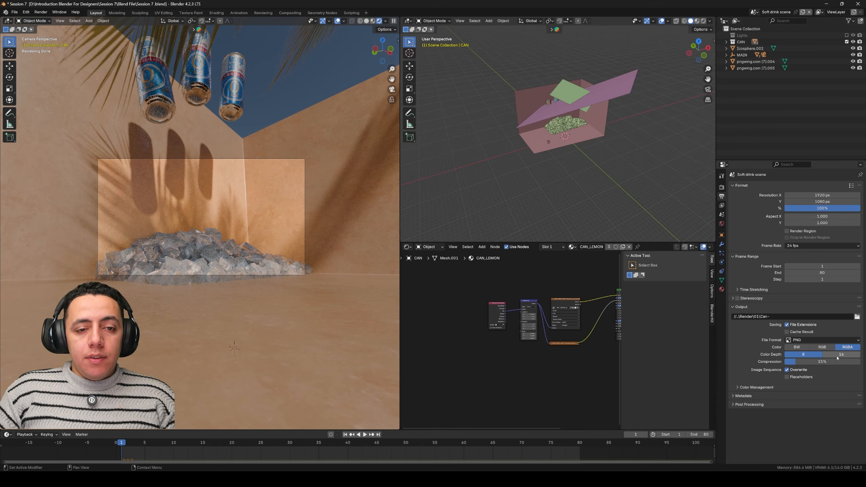
{"action": "left_click", "coordinate": [839, 355]}
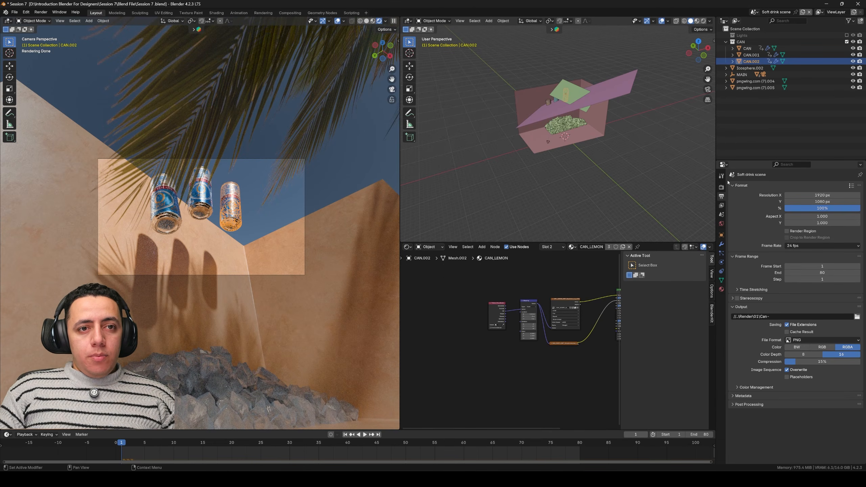
- Set the Cycles render Max Samples to 254
{"action": "left_click", "coordinate": [722, 187]}
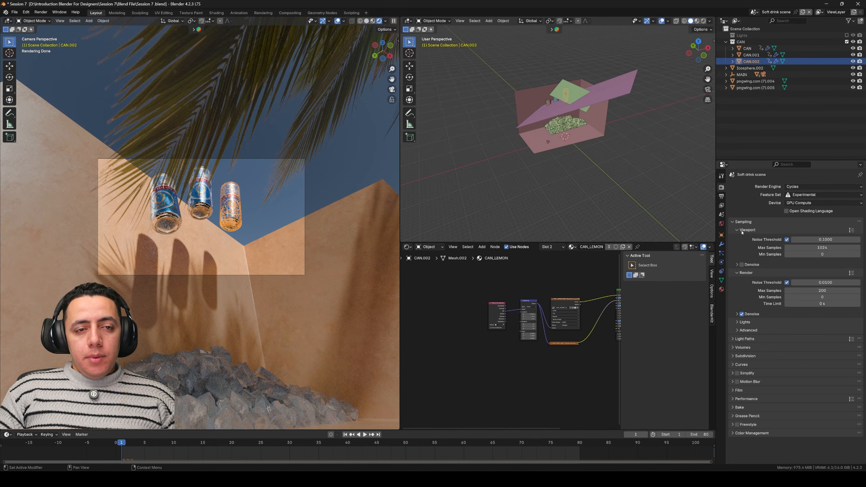
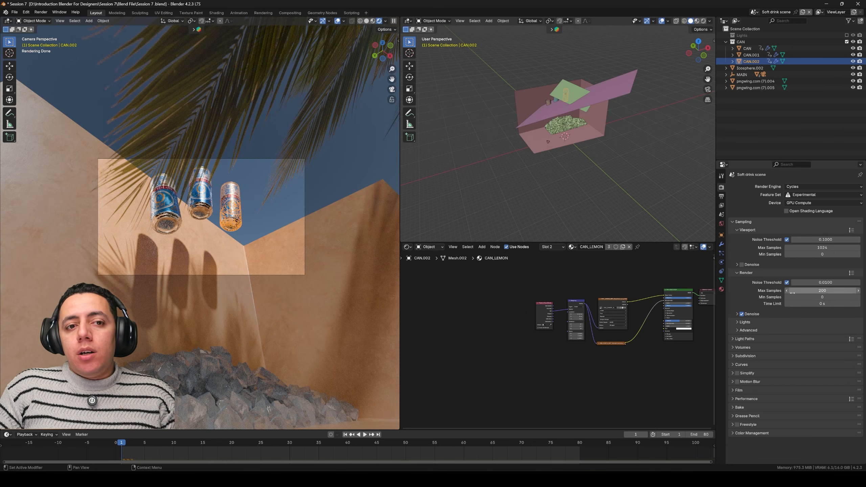
{"action": "left_click", "coordinate": [829, 291]}
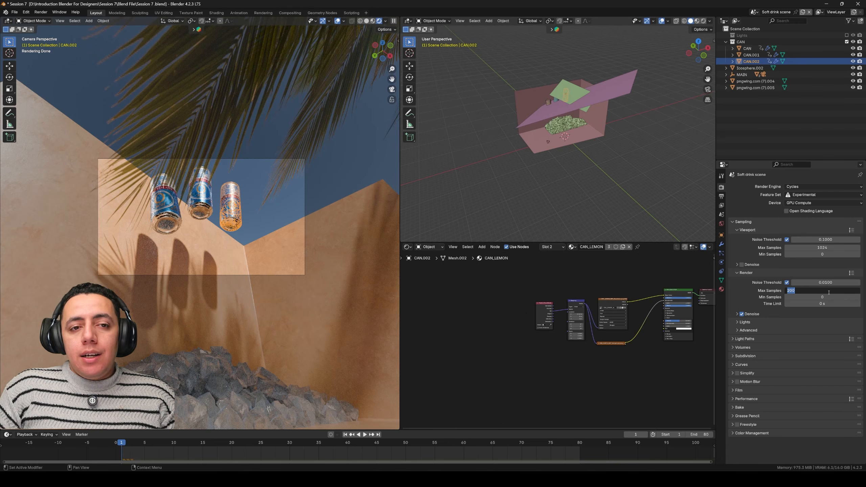
{"action": "type", "text": "25"}
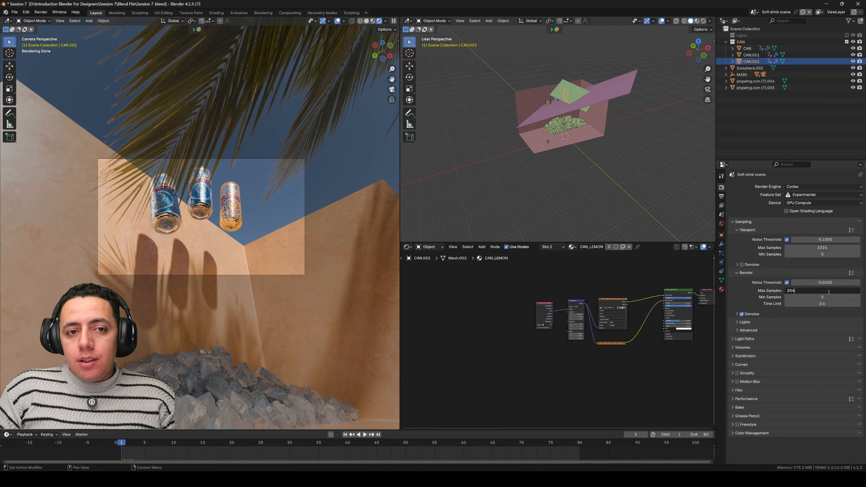
{"action": "type", "text": "4"}
{"action": "key", "text": "Return"}
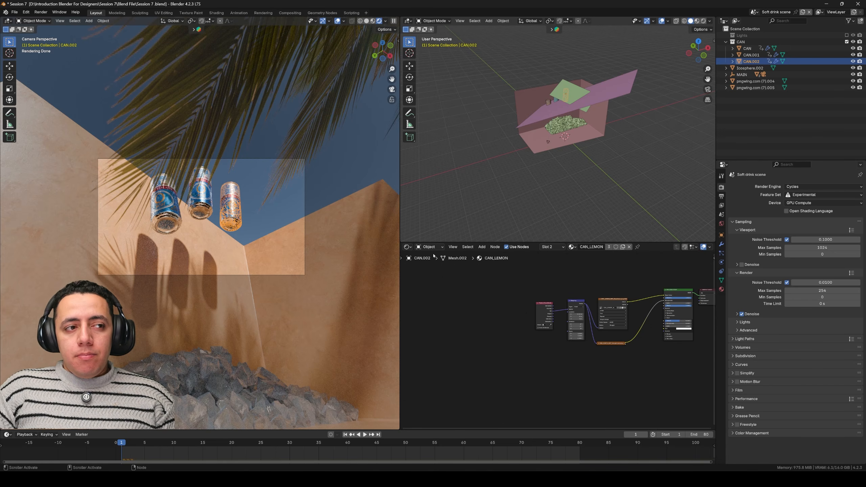
- Show the scene's compositing node tree in the shader node area and enable the view layer's Denoising Data pass
{"action": "left_click", "coordinate": [408, 246]}
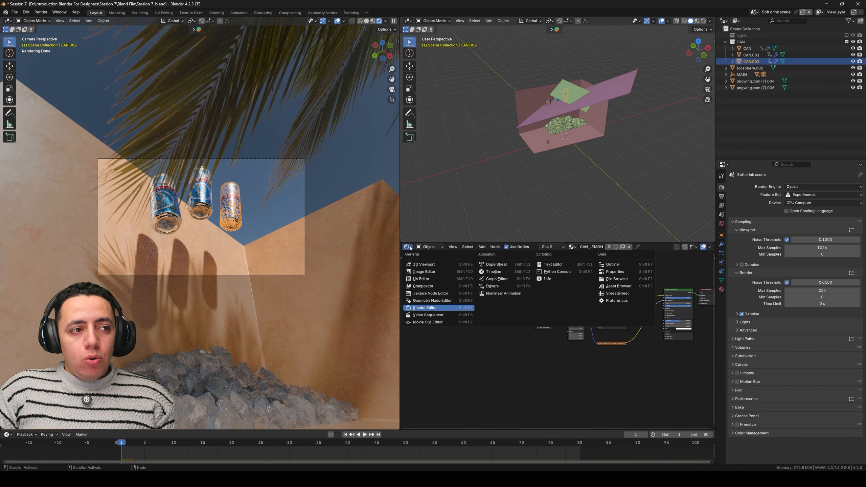
{"action": "left_click", "coordinate": [427, 287]}
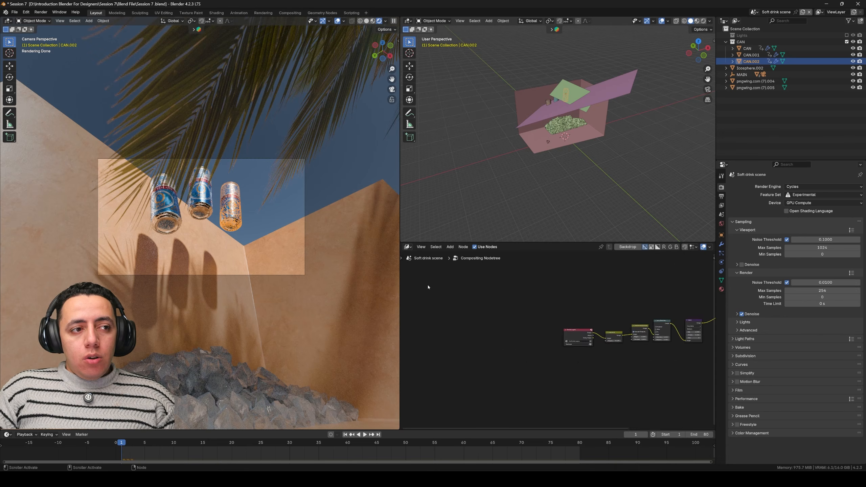
{"action": "key", "text": "Home"}
{"action": "left_click", "coordinate": [721, 196]}
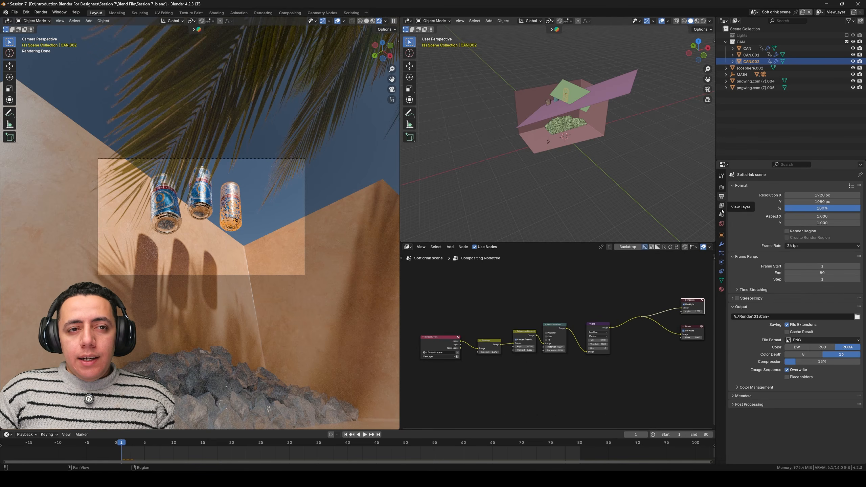
{"action": "left_click", "coordinate": [721, 209]}
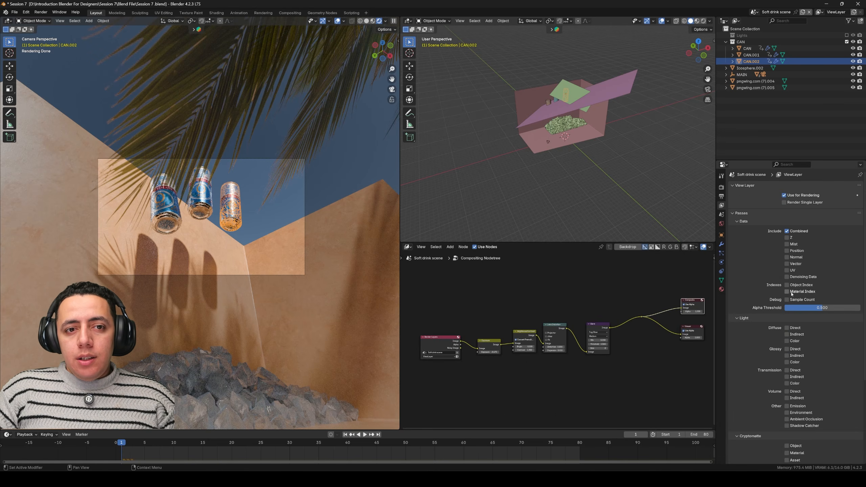
{"action": "left_click", "coordinate": [787, 277]}
- Add a Denoise node on the link between the Render Layers and Exposure nodes
{"action": "scroll", "coordinate": [489, 326], "scroll_direction": "up", "scroll_amount": 4}
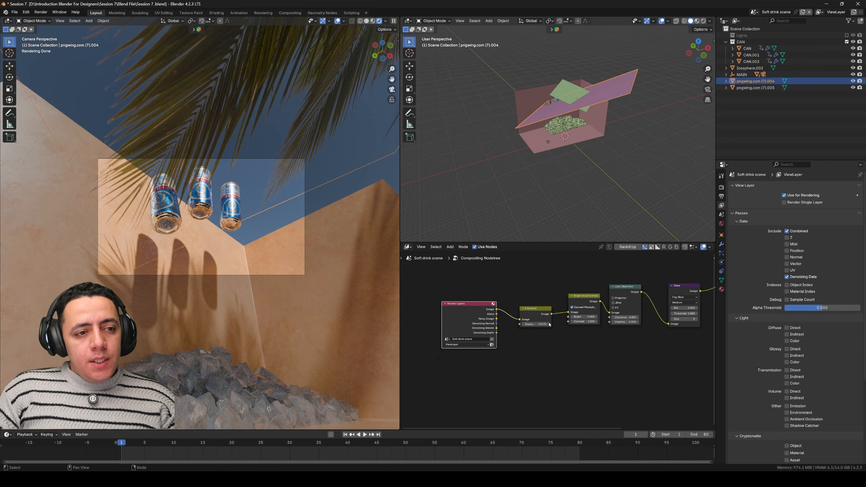
{"action": "left_click_drag", "start_coordinate": [489, 327], "coordinate": [420, 327]}
{"action": "key", "text": "shift+a"}
{"action": "type", "text": "de"}
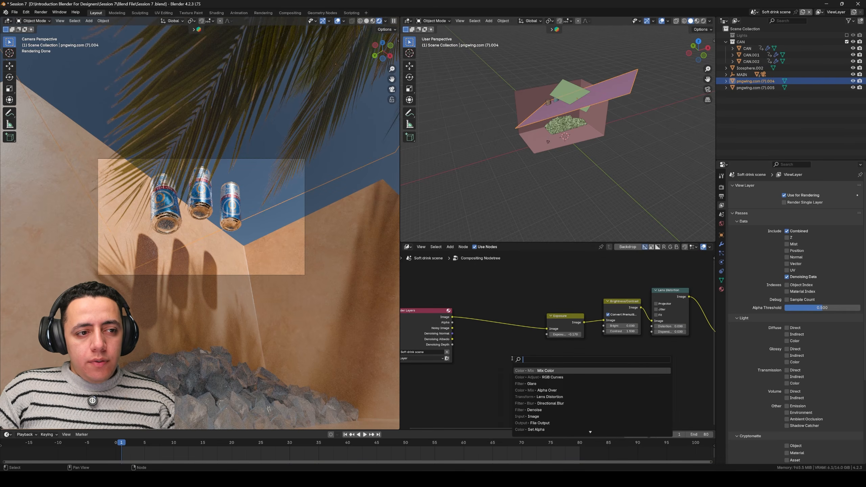
{"action": "left_click", "coordinate": [546, 370]}
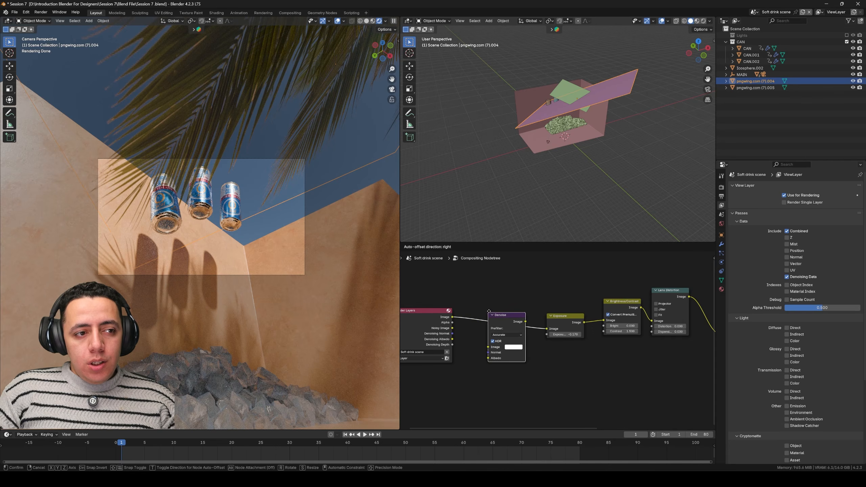
{"action": "left_click", "coordinate": [491, 327]}
- Connect the Denoising Normal and Denoising Albedo outputs of Render Layers to the Denoise node's Normal and Albedo inputs
{"action": "middle_click_drag", "start_coordinate": [491, 325], "coordinate": [536, 312]}
{"action": "scroll", "coordinate": [489, 331], "scroll_direction": "up", "scroll_amount": 5}
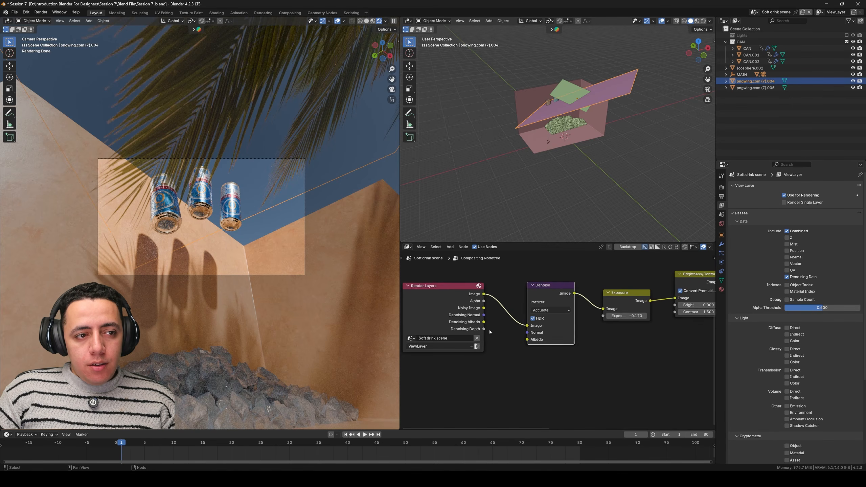
{"action": "middle_click_drag", "start_coordinate": [473, 324], "coordinate": [493, 324]}
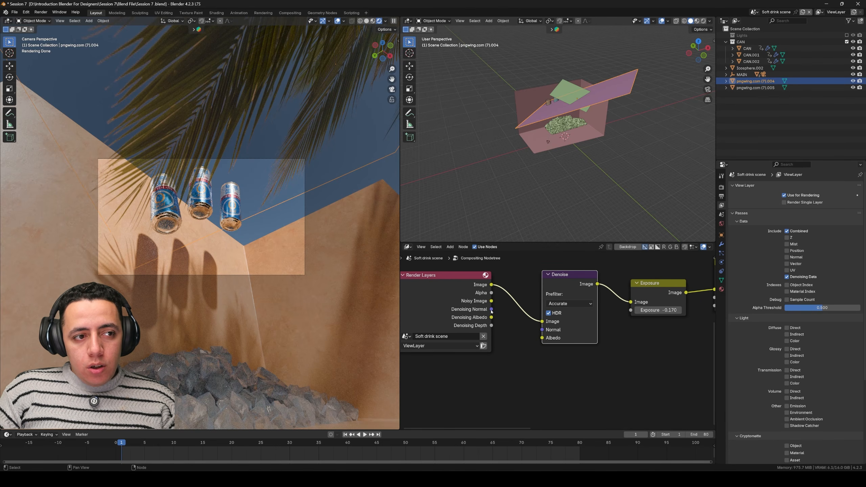
{"action": "left_click_drag", "start_coordinate": [491, 309], "coordinate": [542, 330]}
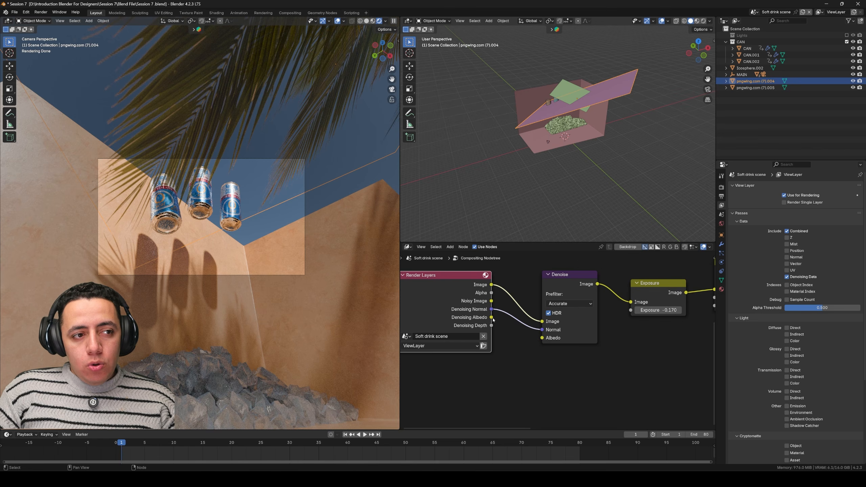
{"action": "left_click_drag", "start_coordinate": [490, 317], "coordinate": [542, 337]}
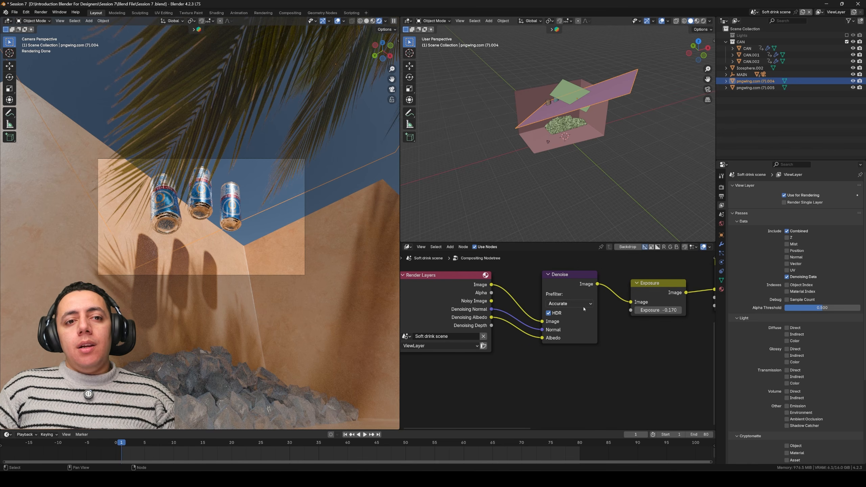
- Turn off Denoise and Noise Threshold in the final render's sampling settings
{"action": "left_click", "coordinate": [721, 187]}
{"action": "left_click", "coordinate": [722, 196]}
{"action": "key", "text": "ctrl+shift+Tab"}
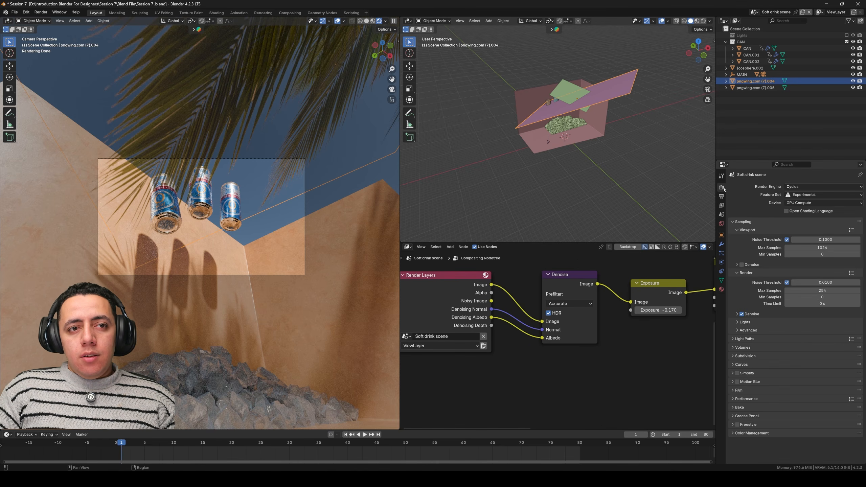
{"action": "left_click", "coordinate": [742, 314]}
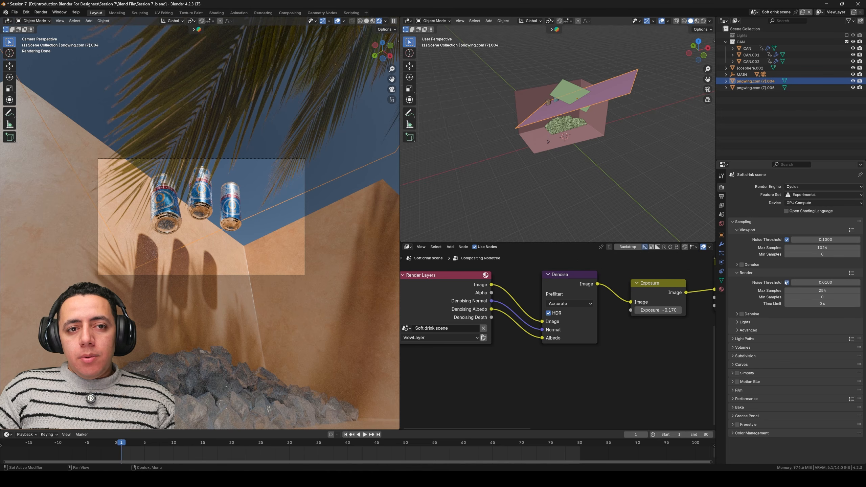
{"action": "left_click", "coordinate": [787, 282]}
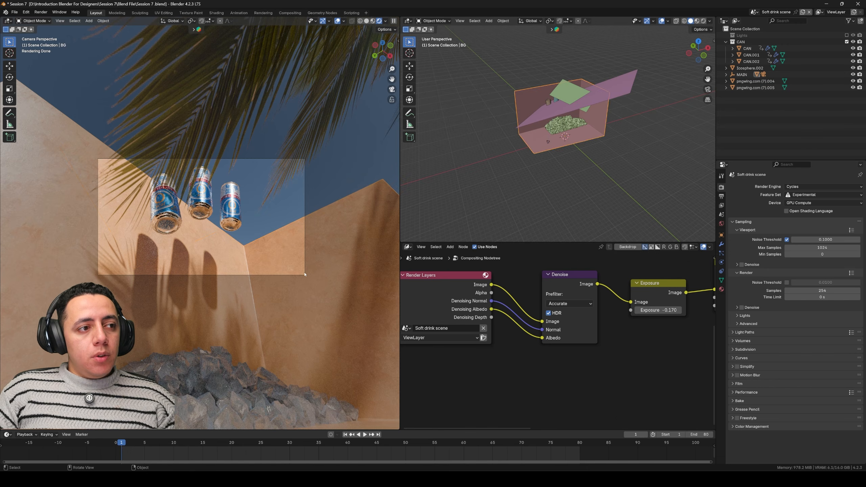
- Select the Cider_Camera.001 camera under MAIN and enable its Depth of Field
{"action": "left_click", "coordinate": [294, 159]}
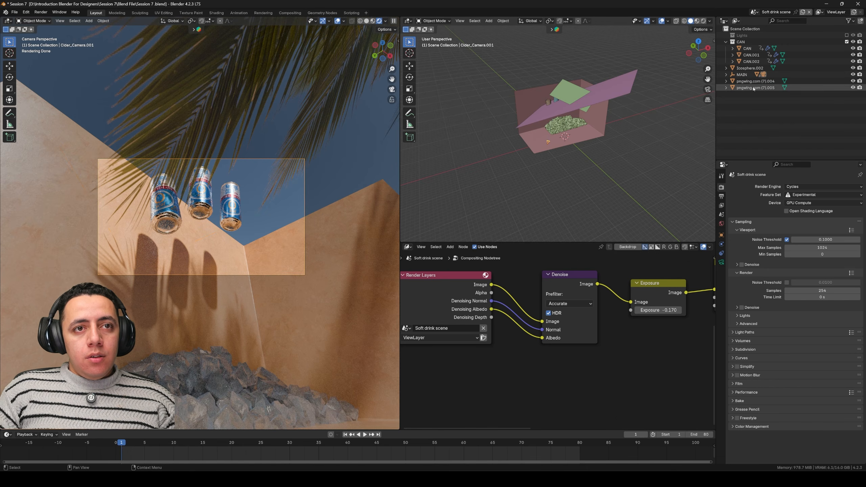
{"action": "left_click", "coordinate": [742, 74]}
{"action": "left_click", "coordinate": [726, 74]}
{"action": "left_click", "coordinate": [760, 88]}
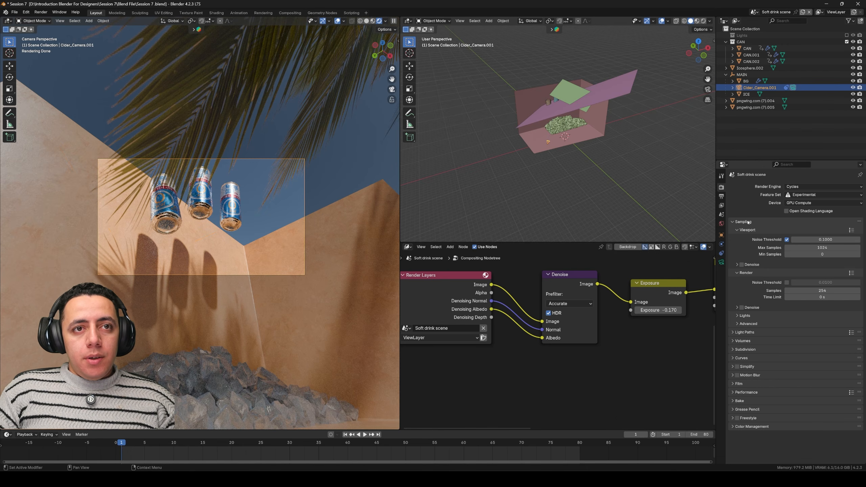
{"action": "left_click", "coordinate": [721, 262]}
{"action": "left_click", "coordinate": [733, 303]}
{"action": "left_click", "coordinate": [737, 303]}
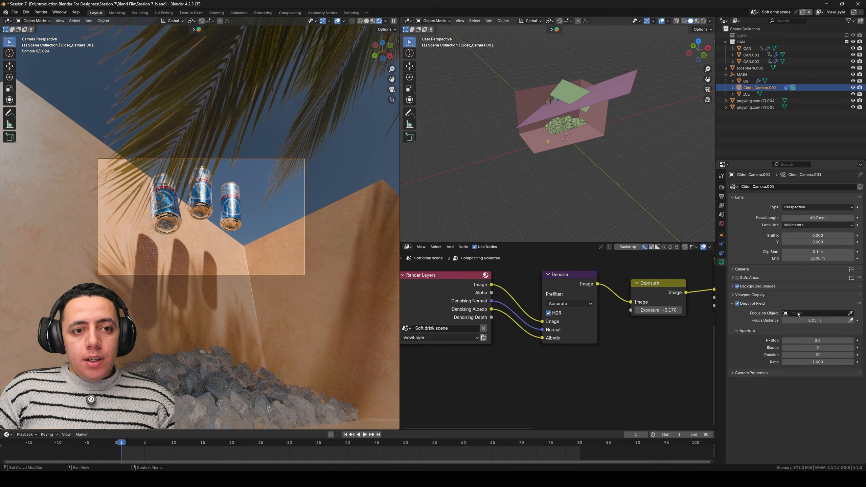
- Pick the CAN object as the camera's depth of field focus target
{"action": "left_click", "coordinate": [851, 313]}
{"action": "left_click", "coordinate": [230, 205]}
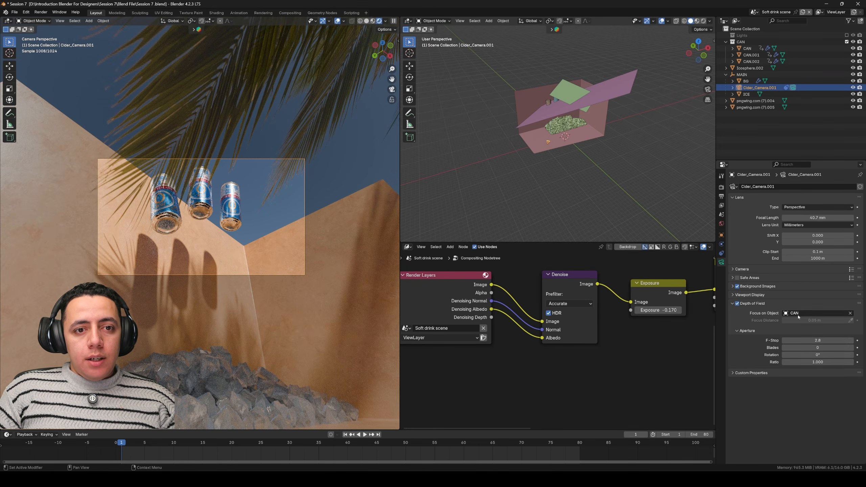
{"action": "left_click", "coordinate": [815, 311]}
{"action": "left_click", "coordinate": [775, 329]}
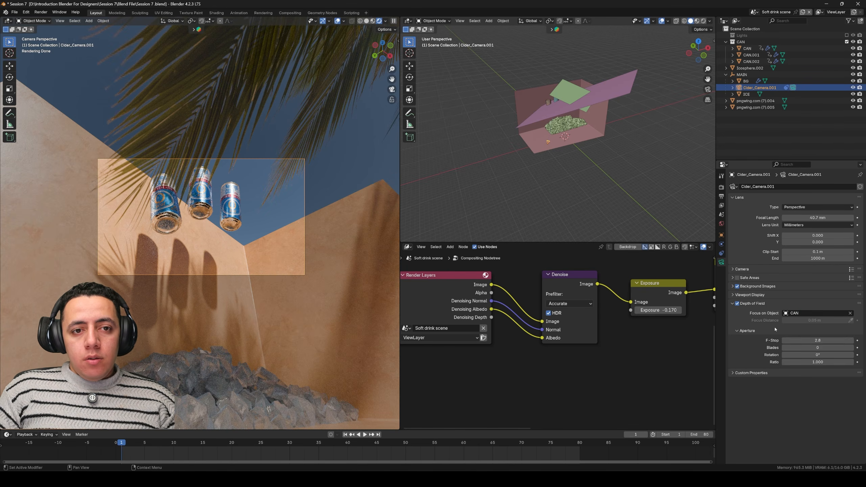
- Lower the camera's F-Stop to 0.1 and play the animation to preview the focus blur
{"action": "left_click_drag", "start_coordinate": [817, 340], "coordinate": [798, 340]}
{"action": "key", "text": "space"}
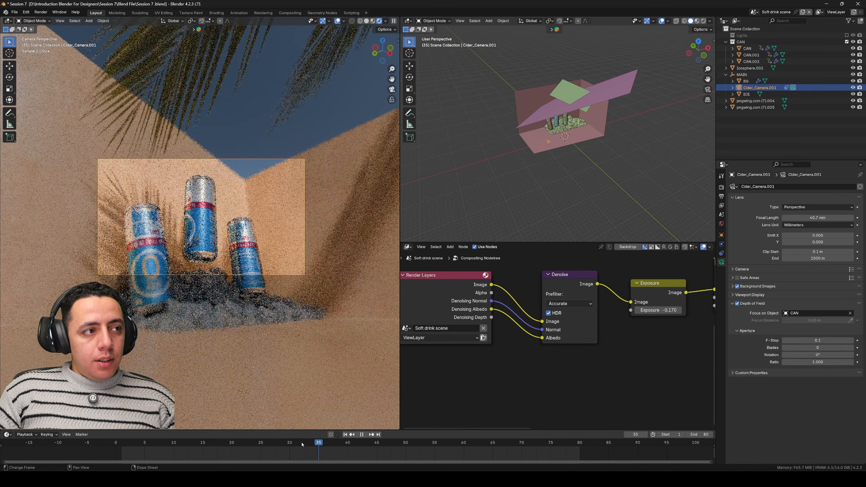
{"action": "key", "text": "Escape"}
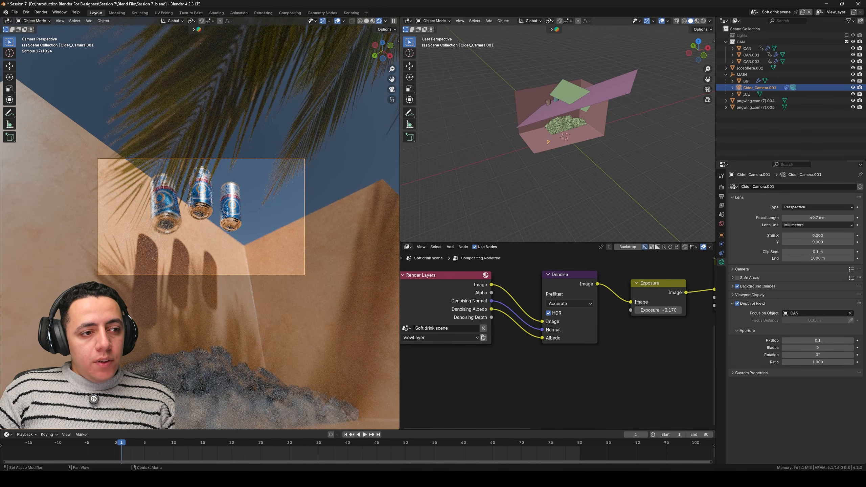
- Set the camera's F-Stop to 0.05
{"action": "left_click", "coordinate": [817, 340]}
{"action": "type", "text": "0."}
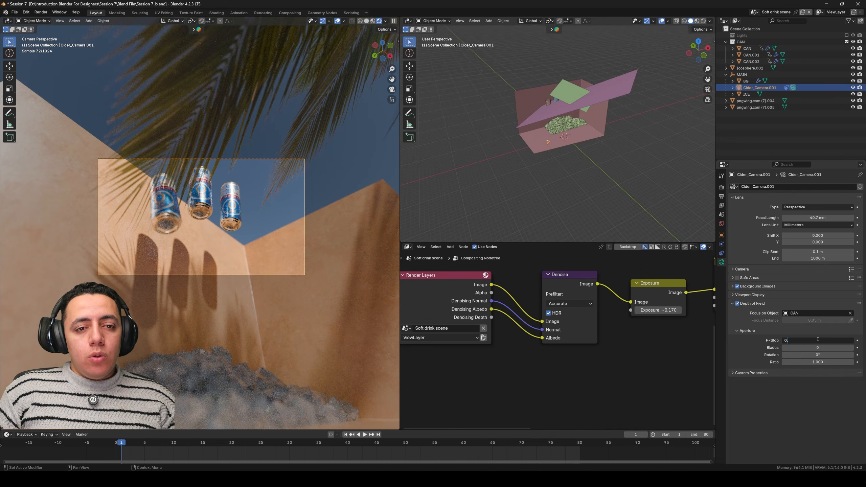
{"action": "type", "text": "05"}
{"action": "key", "text": "Return"}
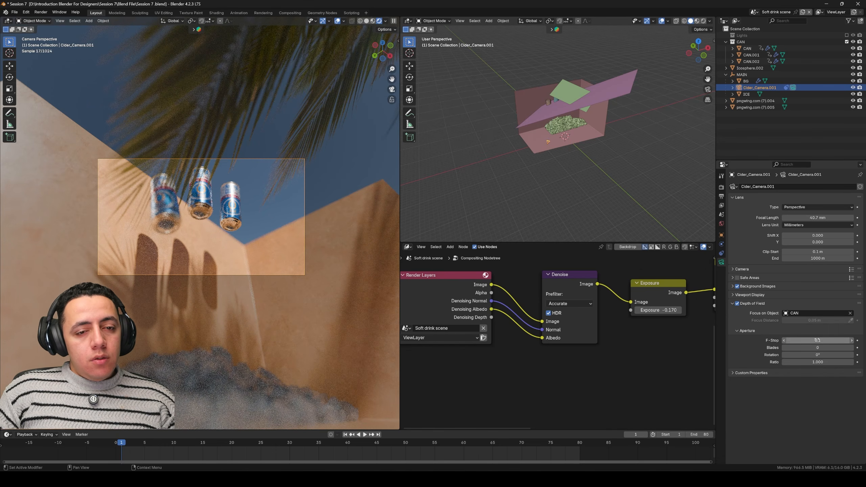
- Set the camera's F-Stop to 0.01 and play the animation to frame 29 to check the blur
{"action": "left_click", "coordinate": [818, 340]}
{"action": "type", "text": "0.01"}
{"action": "key", "text": "Return"}
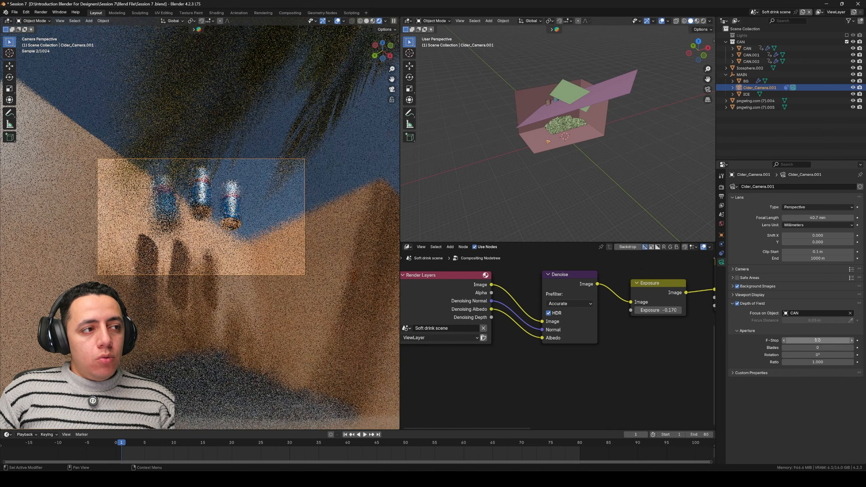
{"action": "key", "text": "space"}
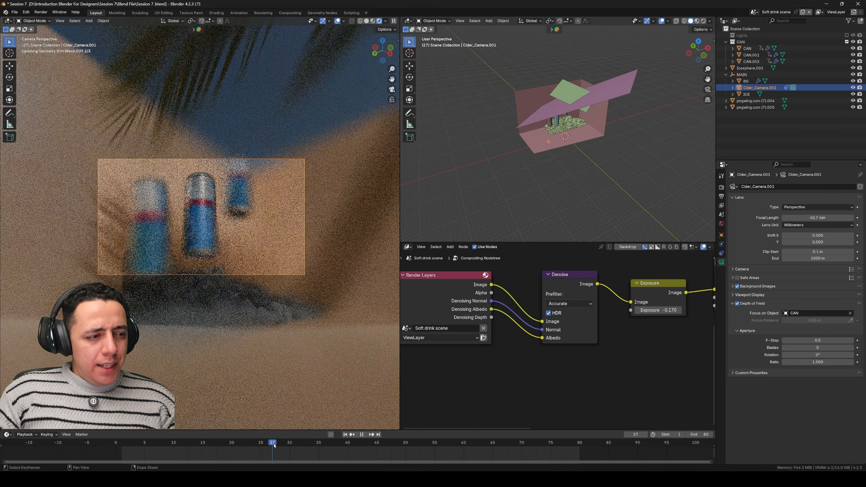
{"action": "key", "text": "space"}
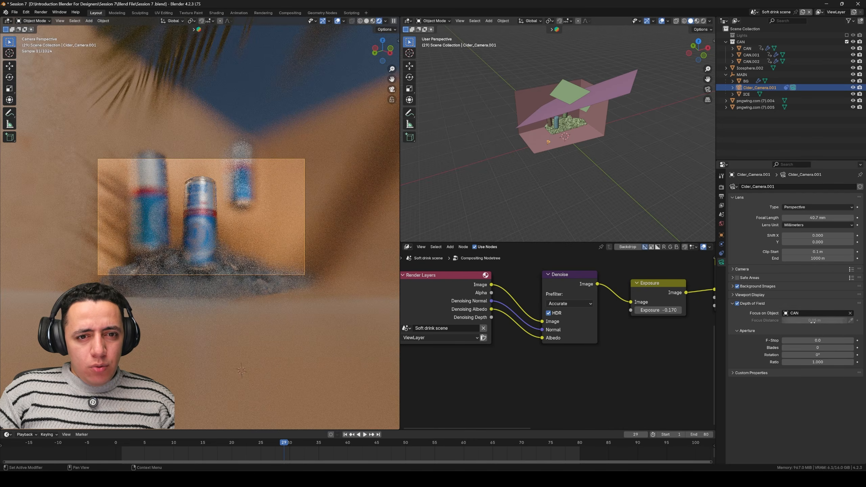
- Return the camera's F-Stop to 0.05 and play on to frame 58 to judge the focus on the landed cans
{"action": "left_click", "coordinate": [825, 340]}
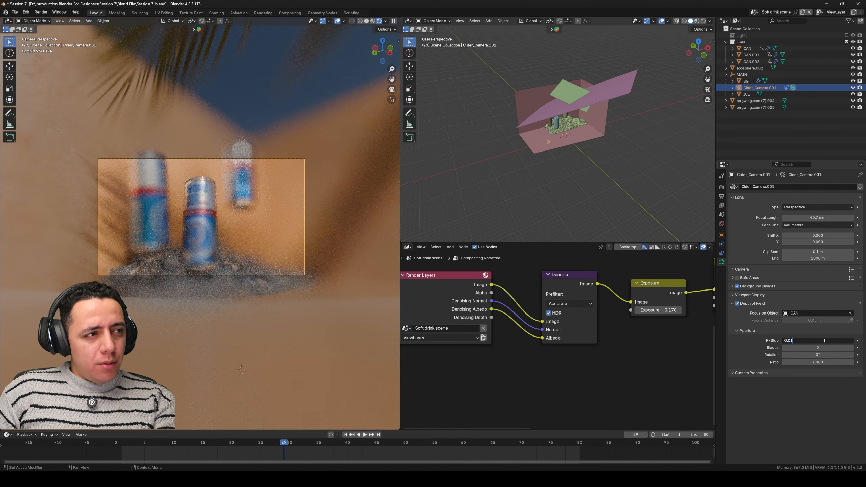
{"action": "key", "text": "Return"}
{"action": "key", "text": "space"}
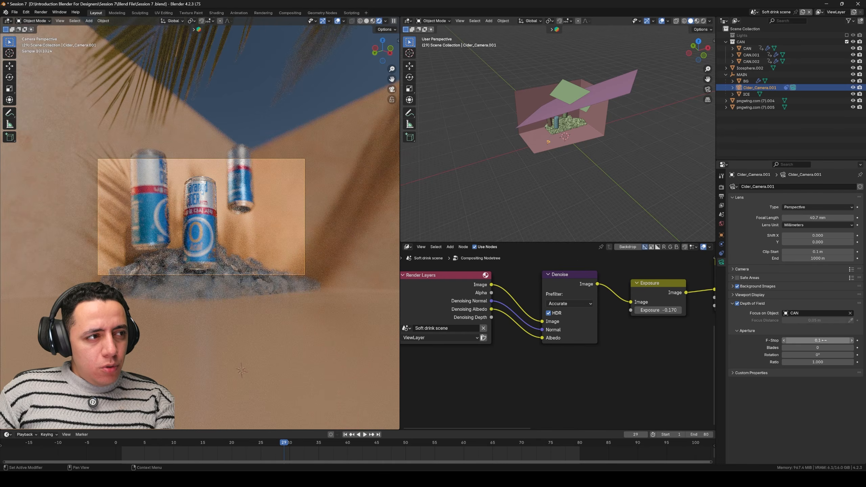
{"action": "left_click", "coordinate": [826, 341]}
{"action": "type", "text": "0.0"}
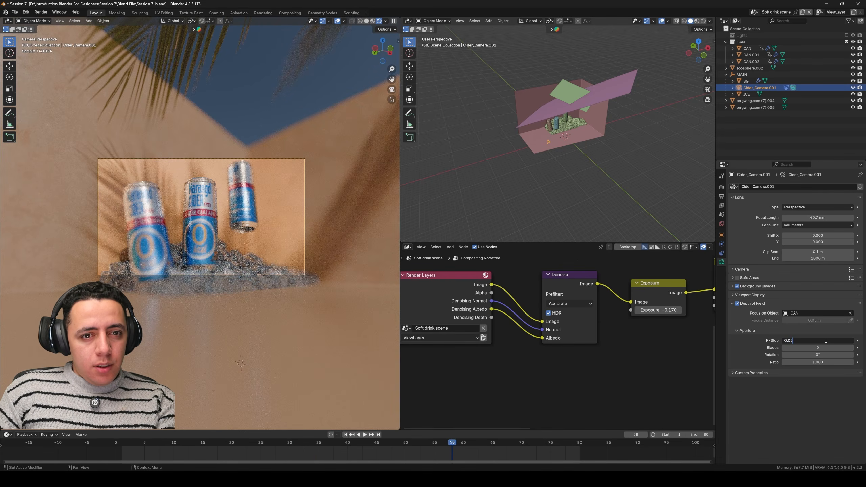
{"action": "key", "text": "Return"}
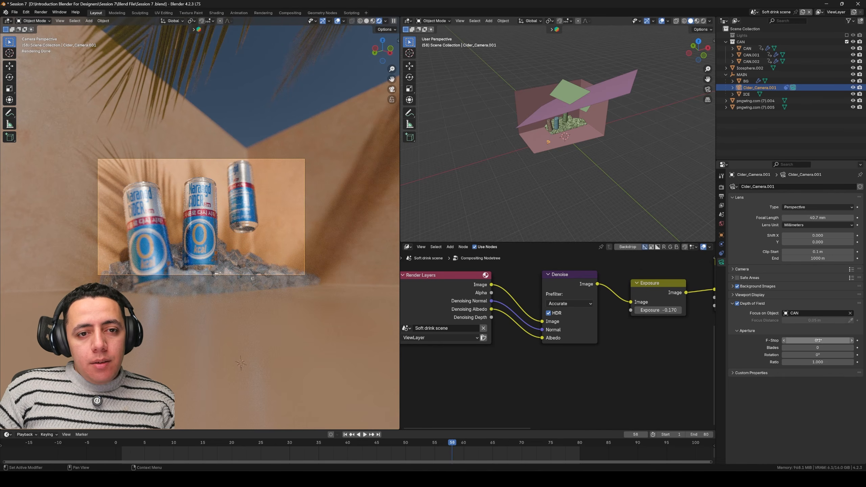
- Undo the focus object assignment and keyframe the camera's Focus Distance at frame 1, sampled from the middle can at 13.15 m
{"action": "key", "text": "ctrl+z"}
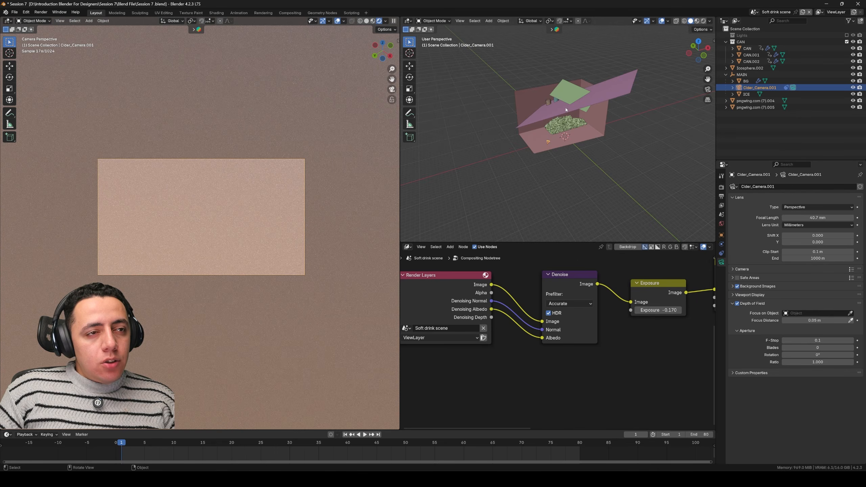
{"action": "key", "text": "ctrl+z"}
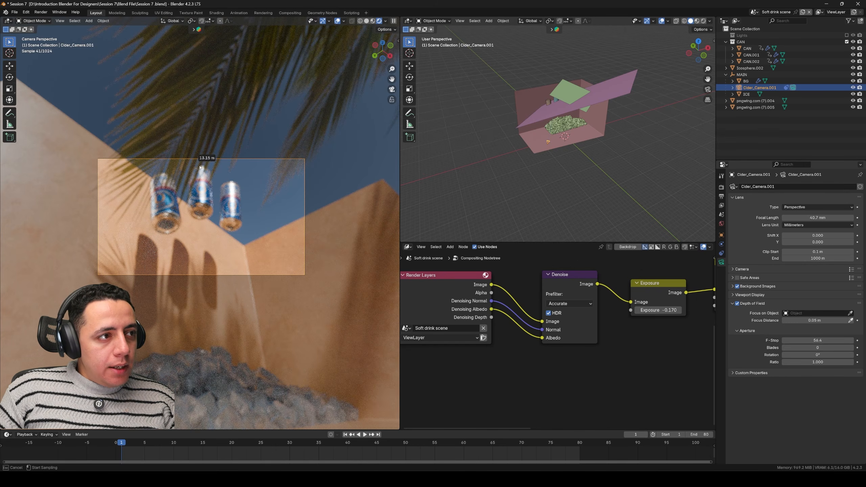
{"action": "right_click", "coordinate": [817, 320]}
{"action": "left_click", "coordinate": [817, 319]}
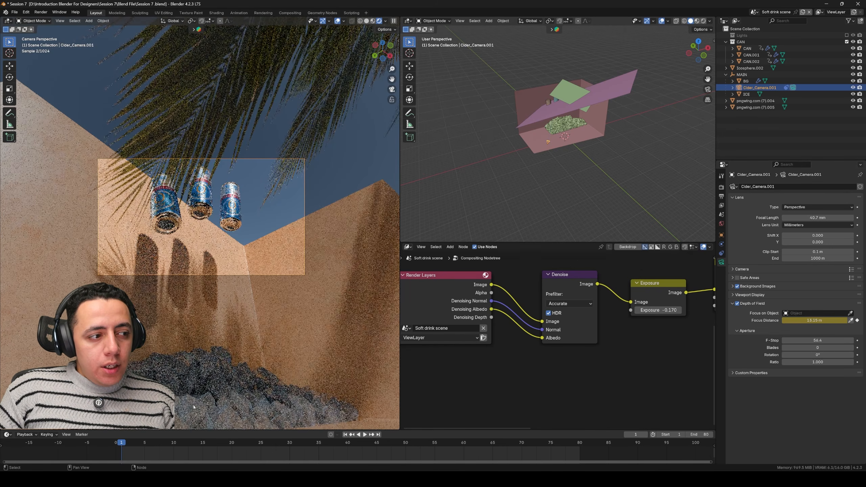
- Play to frame 26, sample the camera's Focus Distance from the middle can at 9.646 m, and keyframe it there
{"action": "key", "text": "space"}
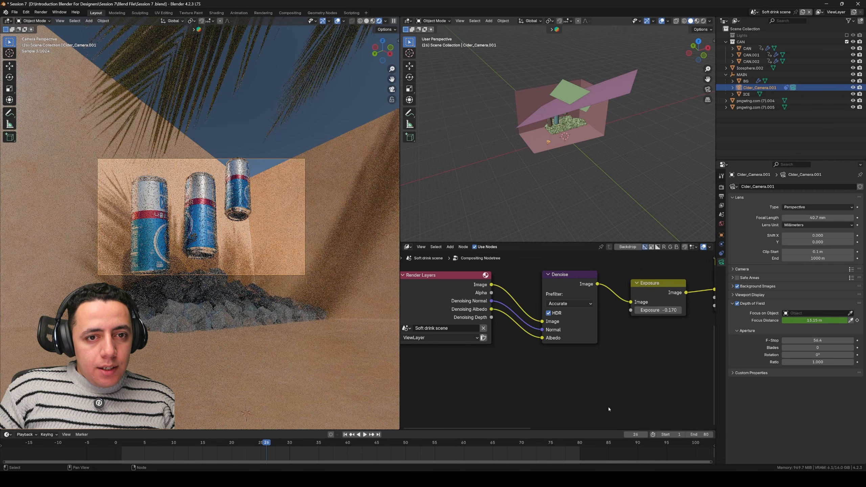
{"action": "key", "text": "space"}
{"action": "left_click", "coordinate": [850, 320]}
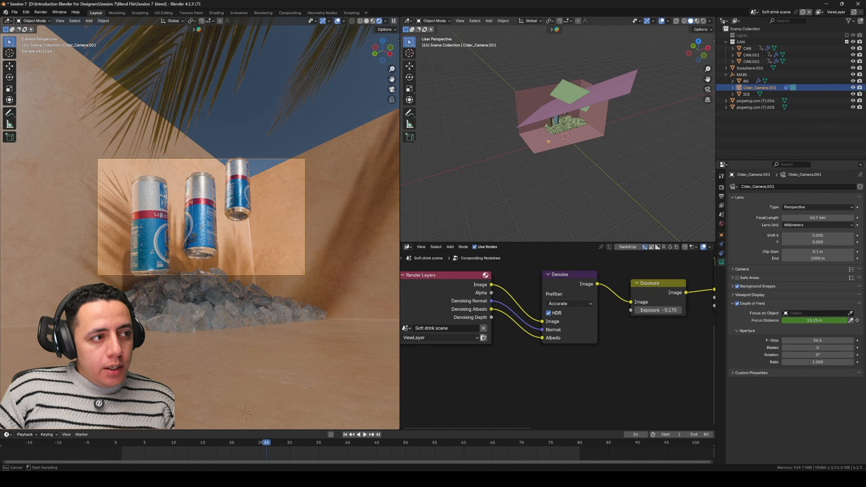
{"action": "left_click", "coordinate": [201, 271]}
{"action": "right_click", "coordinate": [817, 320]}
{"action": "left_click", "coordinate": [817, 319]}
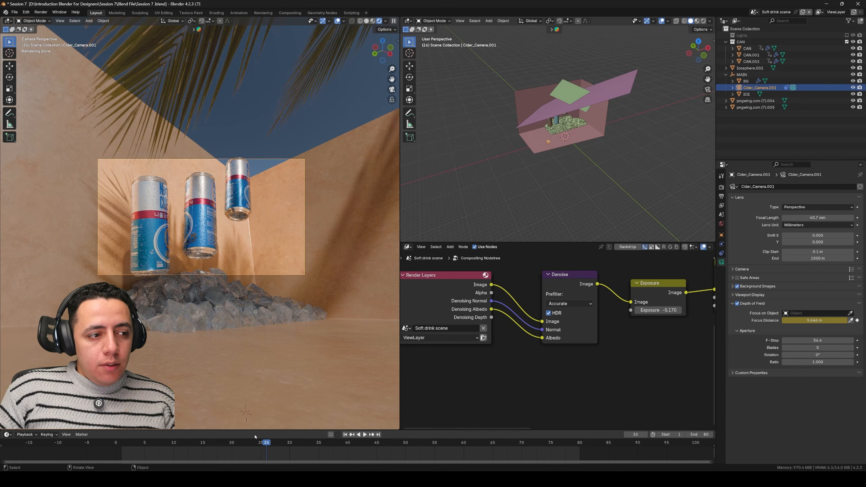
- Go back to frame 5 and lower the camera's F-Stop below 0.1 for a much stronger blur
{"action": "left_click_drag", "start_coordinate": [265, 443], "coordinate": [144, 443]}
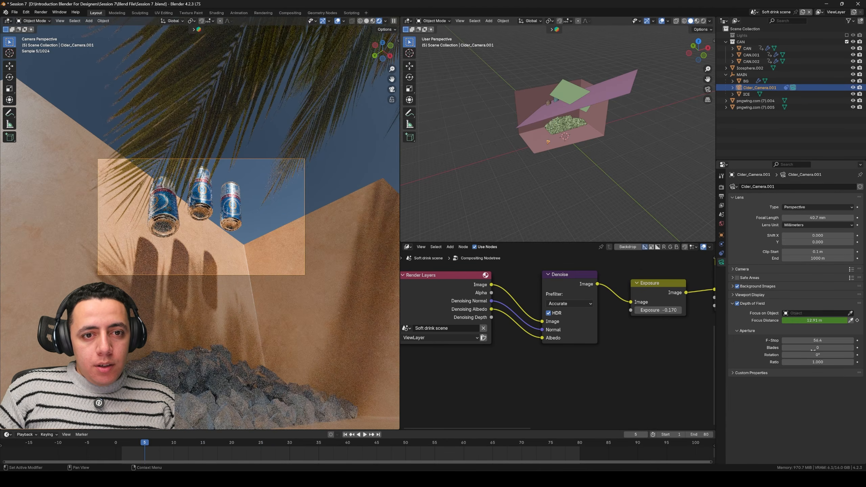
{"action": "left_click", "coordinate": [818, 340]}
{"action": "type", "text": "0.1"}
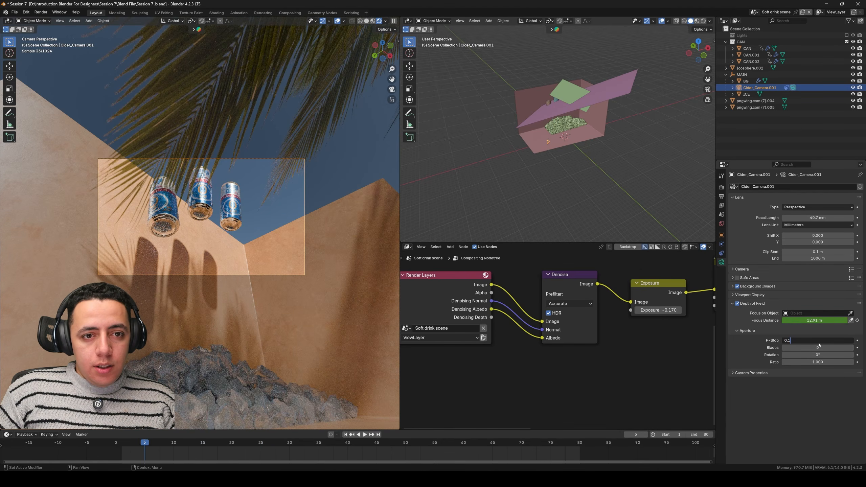
{"action": "key", "text": "BackSpace"}
{"action": "type", "text": "0"}
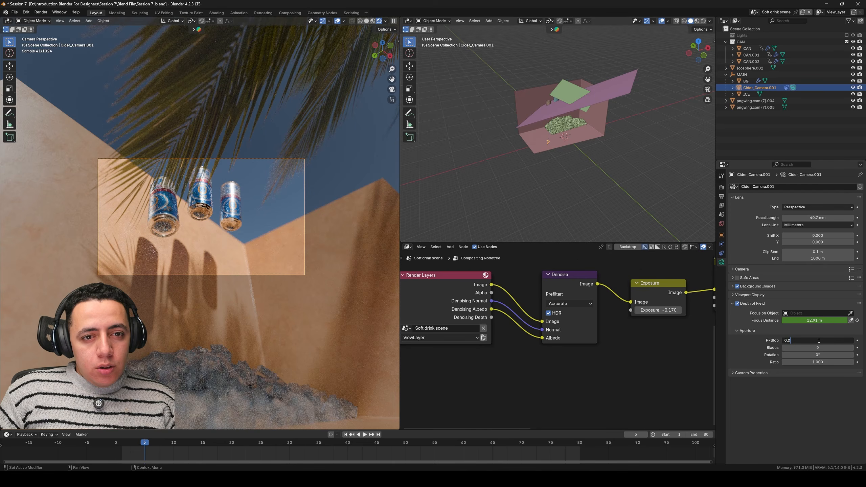
{"action": "key", "text": "Return"}
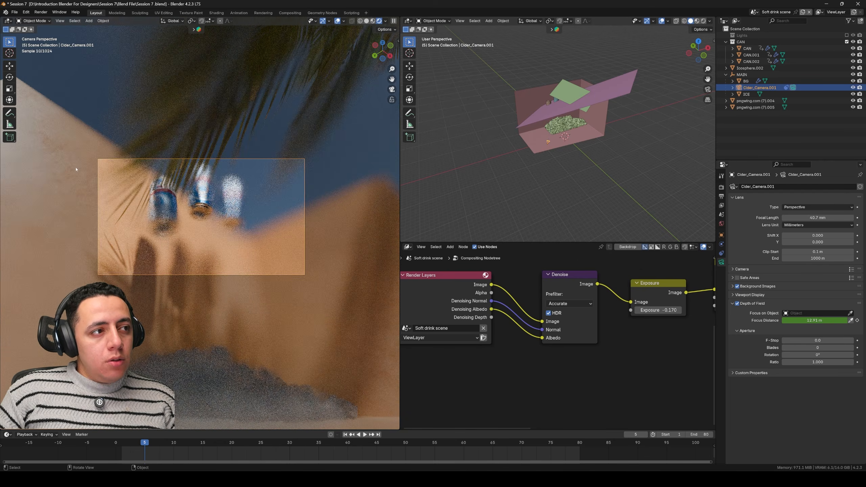
- Play the animation and scrub back to frame 33 to check the blur on the cans up close
{"action": "scroll", "coordinate": [181, 149], "scroll_direction": "up", "scroll_amount": 3}
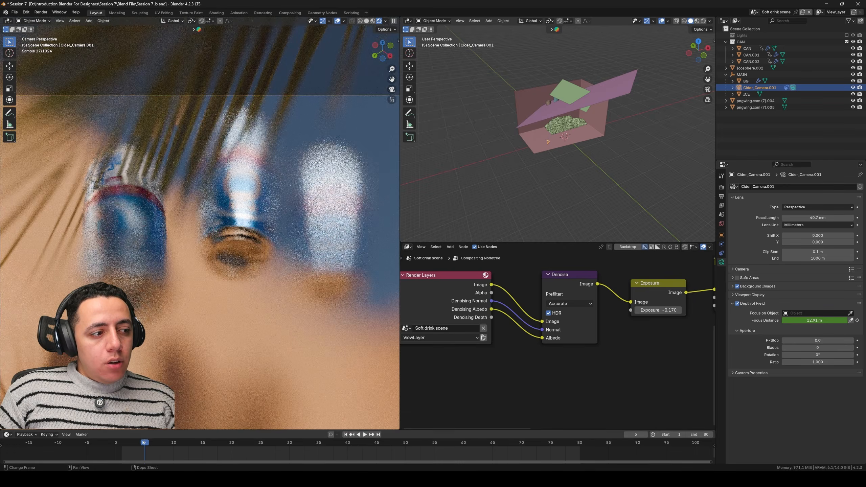
{"action": "key", "text": "space"}
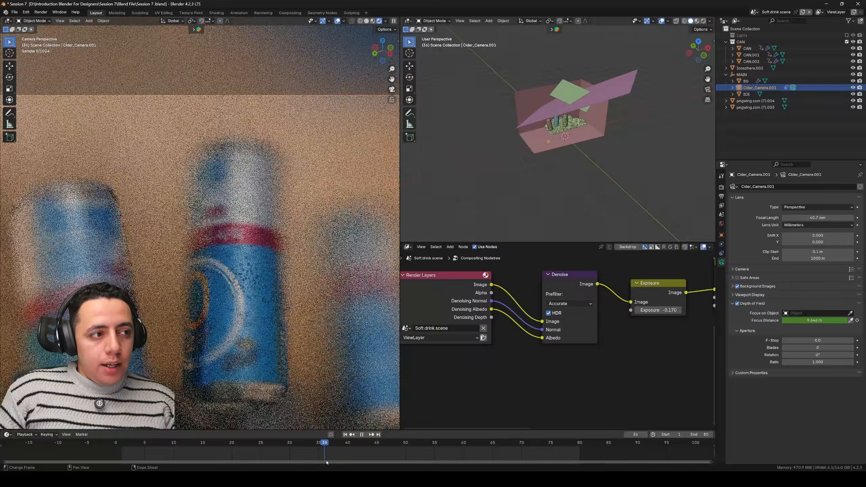
{"action": "left_click_drag", "start_coordinate": [326, 463], "coordinate": [306, 463]}
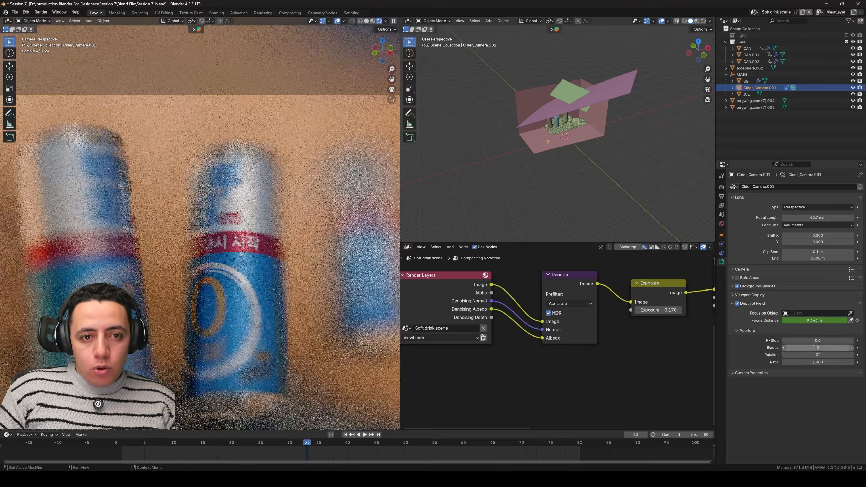
- At frame 1, set the camera's F-Stop to 0.03 and keyframe both Focus Distance and F-Stop
{"action": "left_click", "coordinate": [346, 434]}
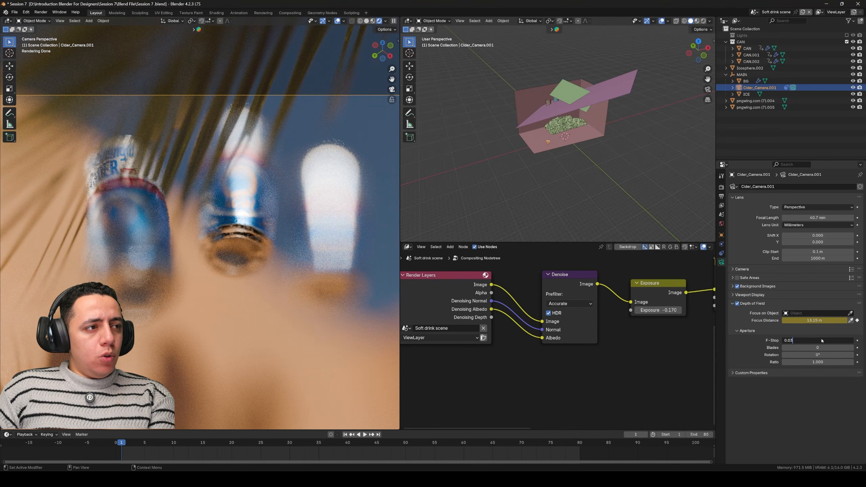
{"action": "key", "text": "Return"}
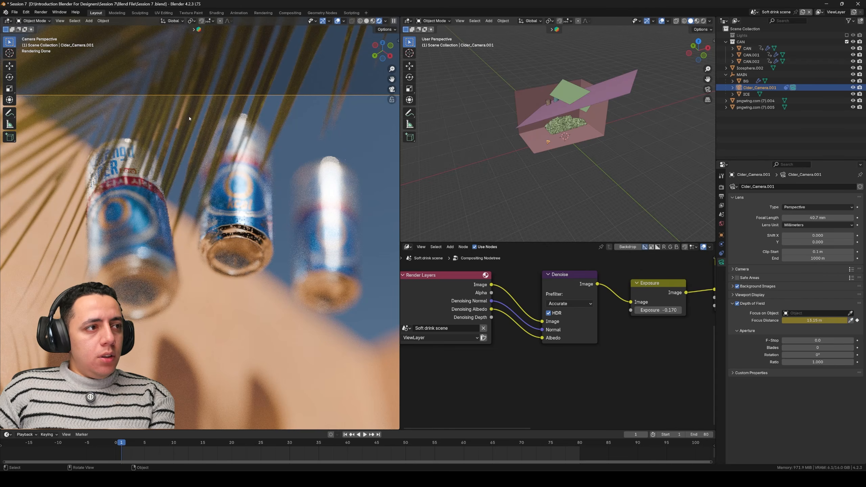
{"action": "right_click", "coordinate": [820, 320]}
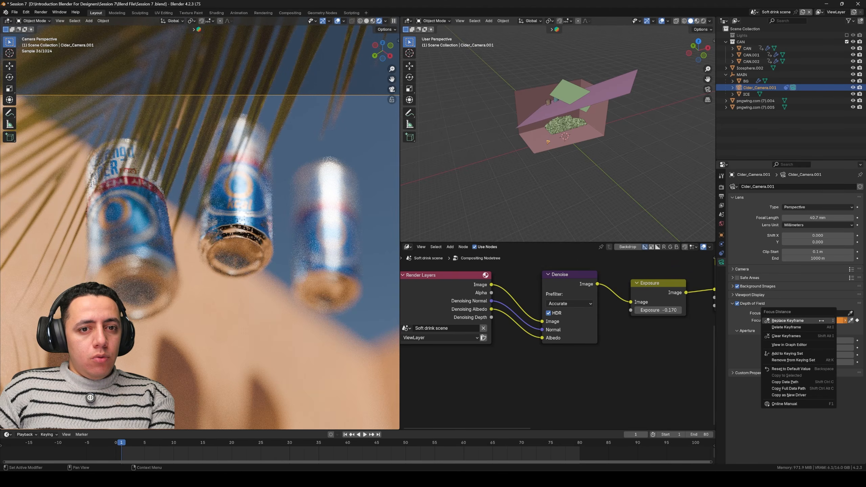
{"action": "left_click", "coordinate": [820, 321]}
{"action": "right_click", "coordinate": [816, 339]}
{"action": "left_click", "coordinate": [818, 341]}
- Advance to frame 30, set the camera's F-Stop to 0.1, and keyframe it
{"action": "key", "text": "space"}
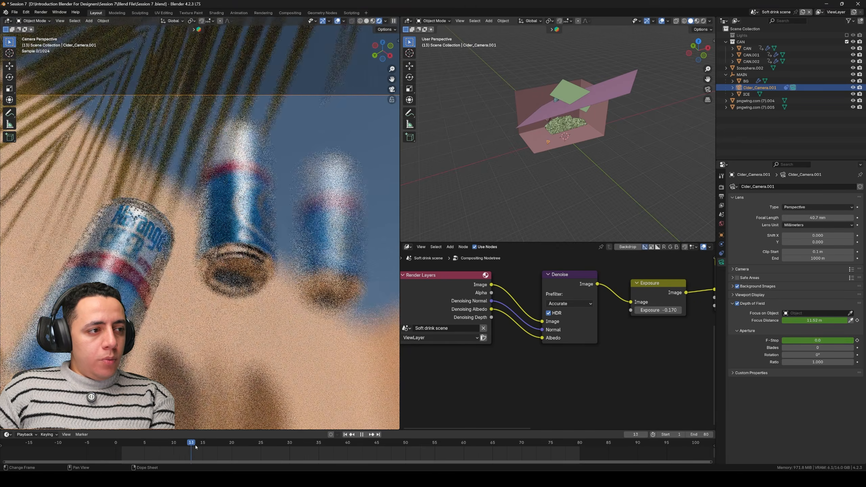
{"action": "left_click_drag", "start_coordinate": [210, 449], "coordinate": [292, 447]}
{"action": "left_click", "coordinate": [830, 340]}
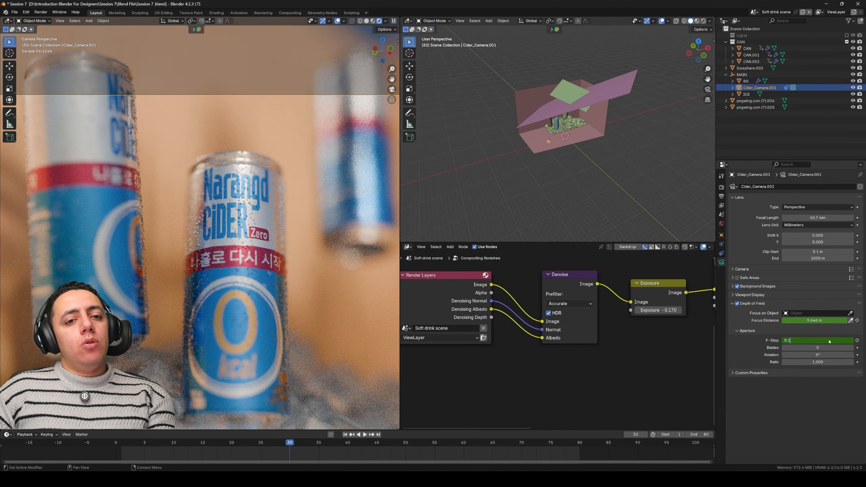
{"action": "type", "text": "0.1"}
{"action": "key", "text": "Return"}
{"action": "right_click", "coordinate": [829, 341]}
{"action": "left_click", "coordinate": [829, 340]}
- Play and scrub the animation from frame 1 to the final frames to check the animated focus and blur
{"action": "key", "text": "shift+Left"}
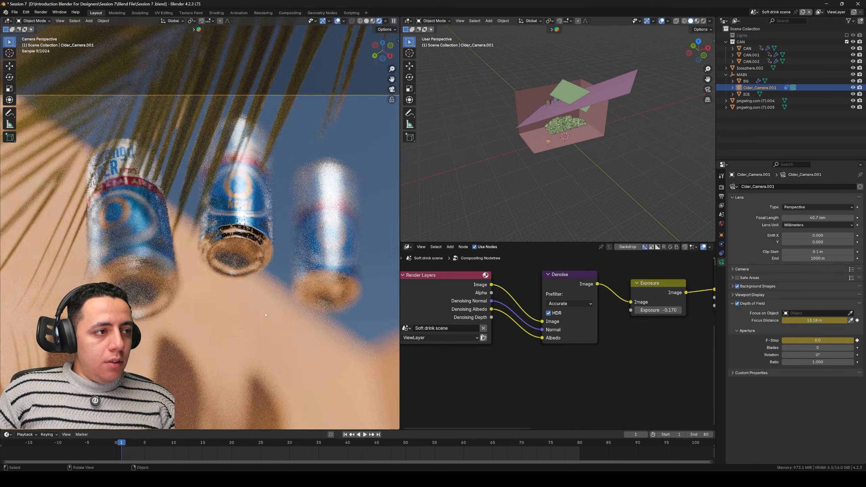
{"action": "scroll", "coordinate": [266, 315], "scroll_direction": "down", "scroll_amount": 3}
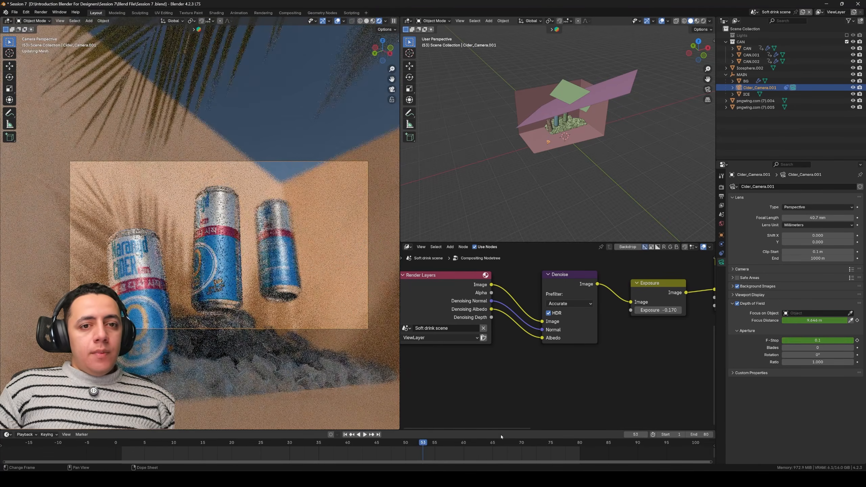
{"action": "key", "text": "space"}
{"action": "left_click_drag", "start_coordinate": [413, 446], "coordinate": [569, 451]}
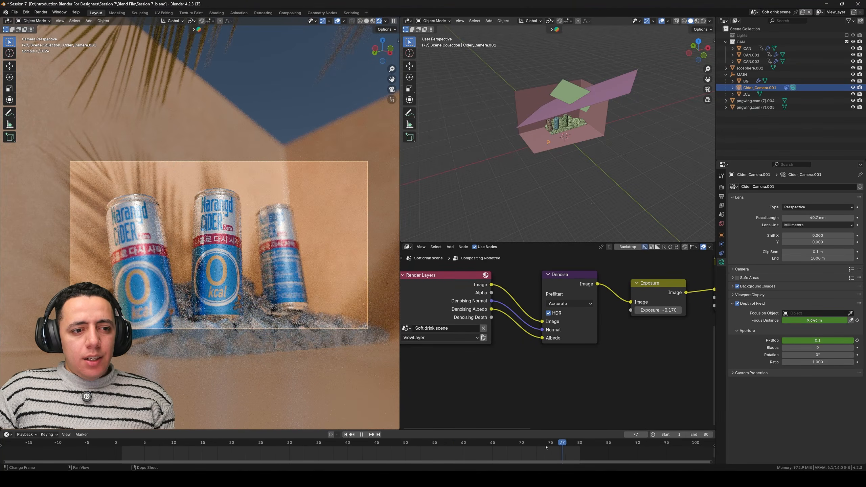
{"action": "left_click_drag", "start_coordinate": [546, 447], "coordinate": [499, 448]}
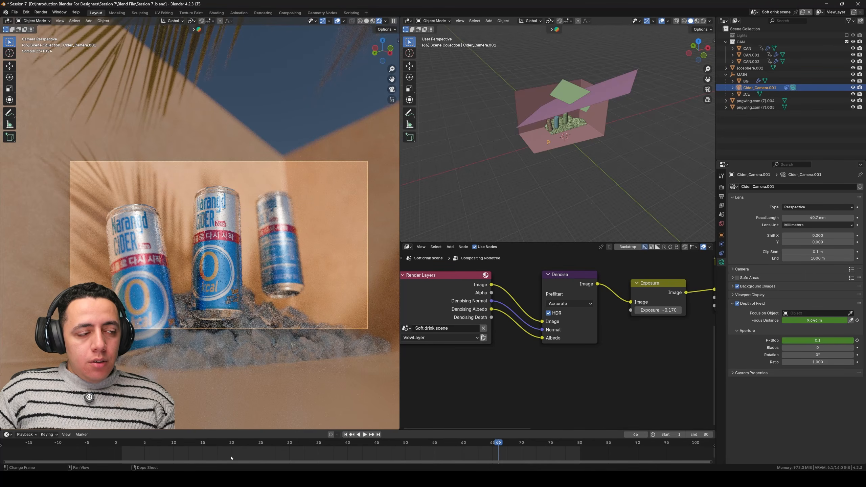
{"action": "left_click_drag", "start_coordinate": [133, 456], "coordinate": [449, 457]}
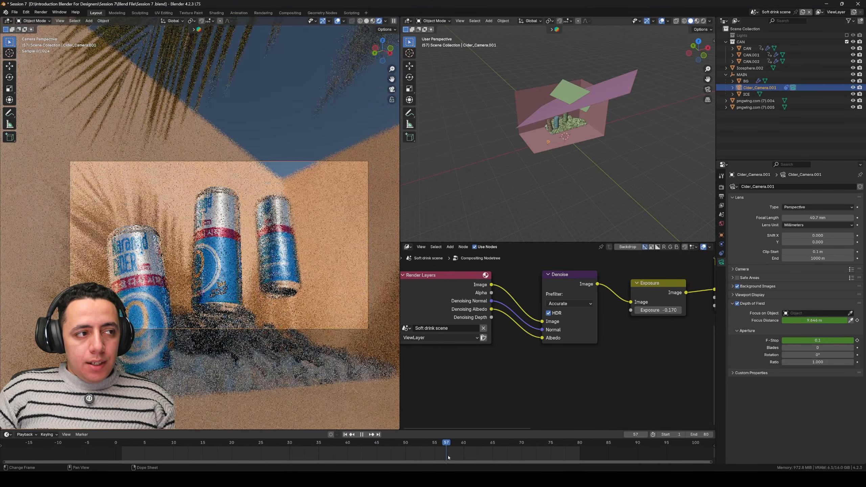
{"action": "left_click_drag", "start_coordinate": [448, 457], "coordinate": [487, 453]}
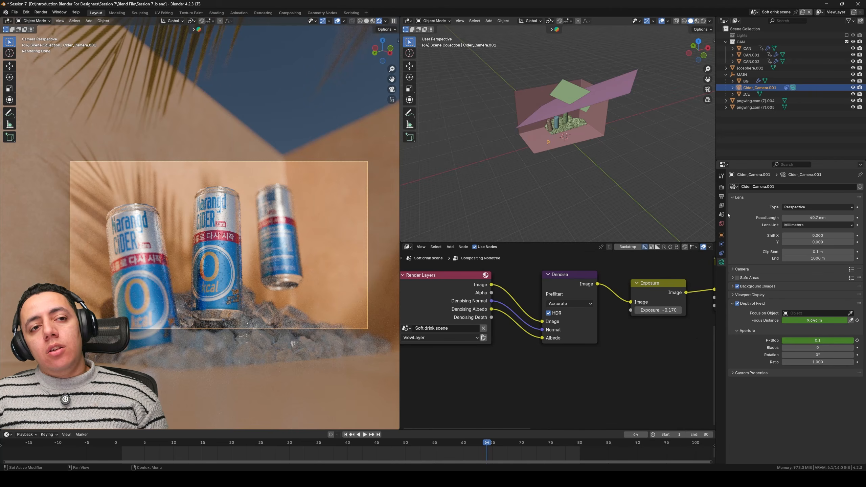
- Review the output settings and browse the output folder for the rendered frames
{"action": "left_click", "coordinate": [721, 196]}
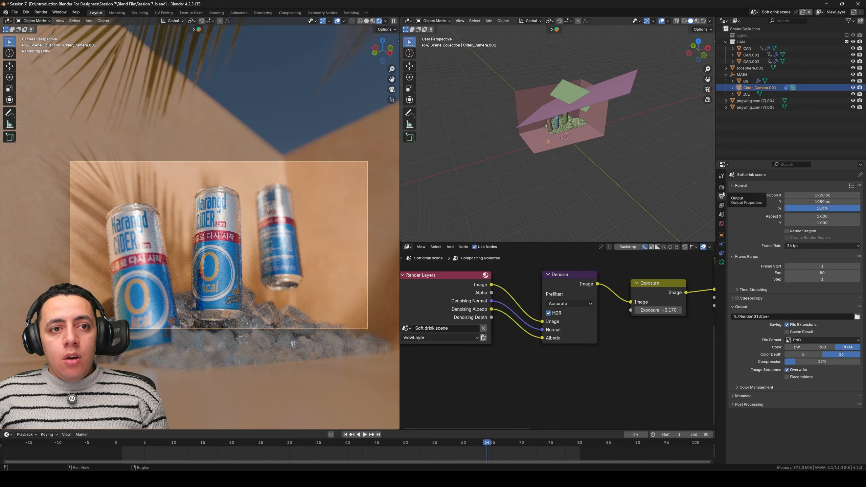
{"action": "left_click", "coordinate": [856, 318]}
{"action": "left_click", "coordinate": [537, 337]}
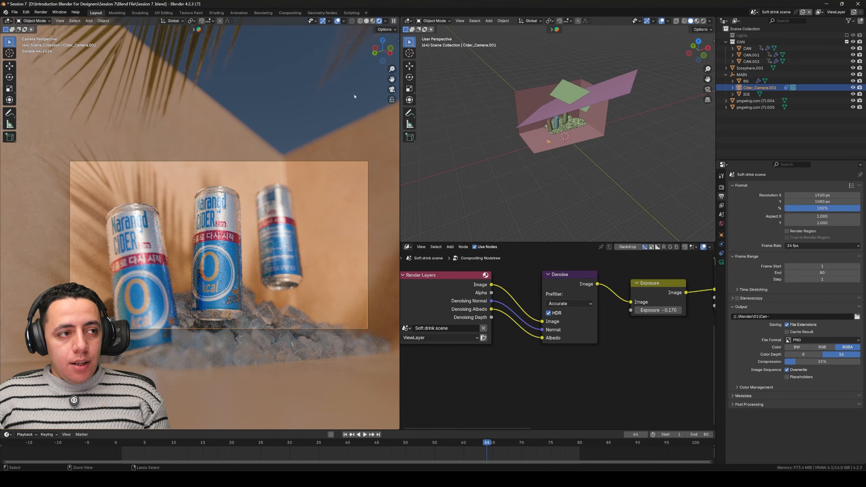
- Save the project, switch the camera view to solid shading, and open the render commands
{"action": "key", "text": "ctrl+s"}
{"action": "left_click", "coordinate": [367, 22]}
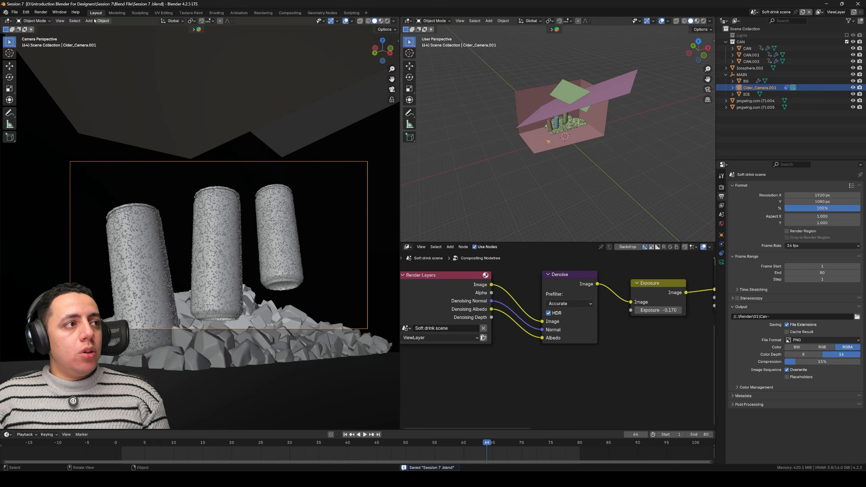
{"action": "left_click", "coordinate": [42, 12]}
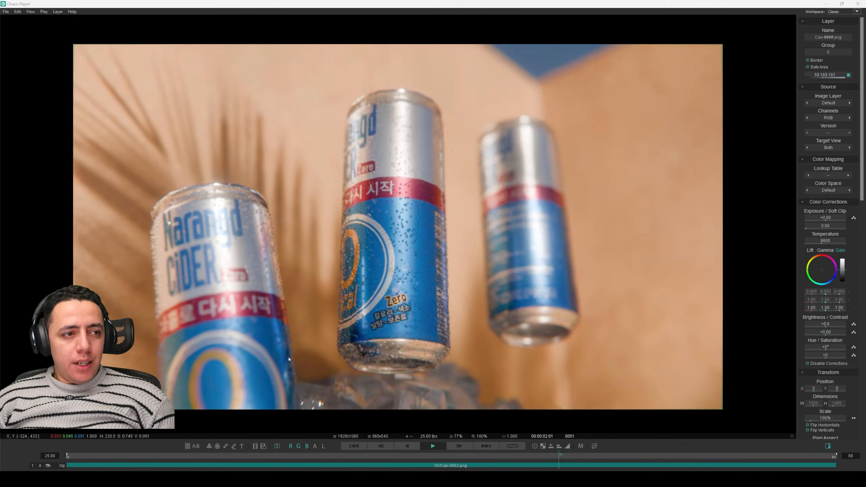
- Look through the rendered Can frames in the Render\01 folder and play the sequence in Chaos Player
{"action": "left_click_drag", "start_coordinate": [371, 9], "coordinate": [396, 54]}
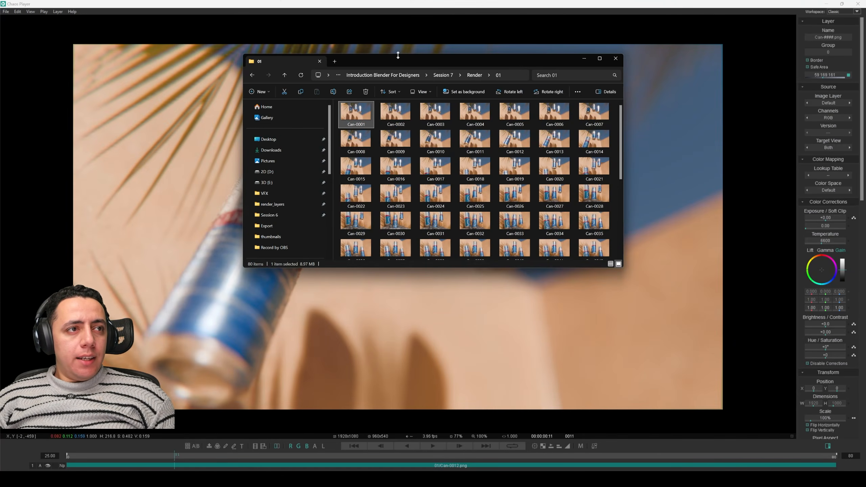
{"action": "double_click", "coordinate": [396, 54]}
{"action": "left_click", "coordinate": [599, 5]}
{"action": "scroll", "coordinate": [592, 149], "scroll_direction": "up", "scroll_amount": 5, "text": "ctrl"}
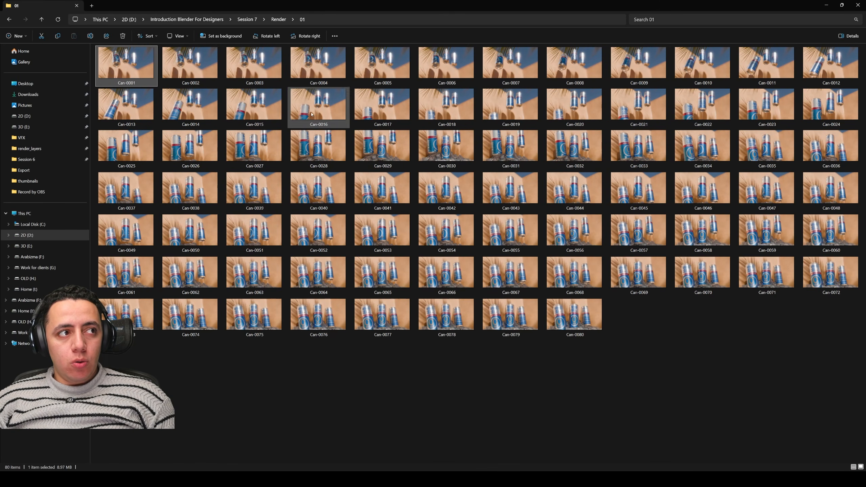
{"action": "left_click", "coordinate": [826, 6]}
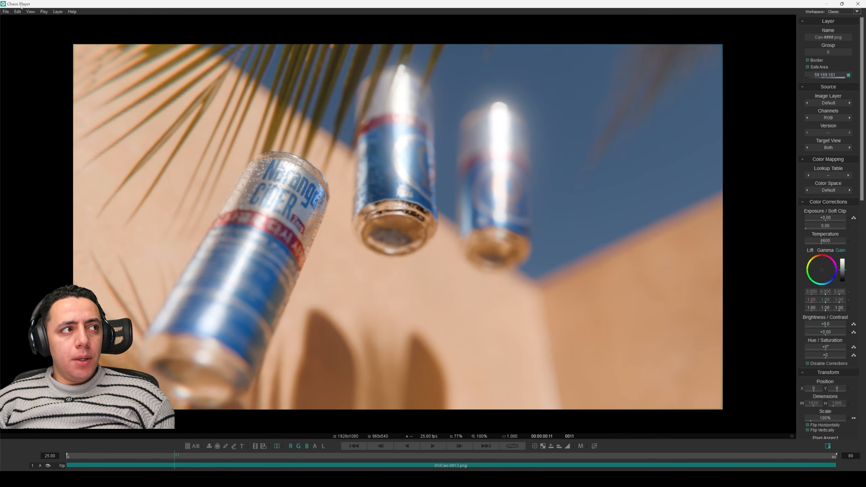
{"action": "left_click", "coordinate": [433, 446]}
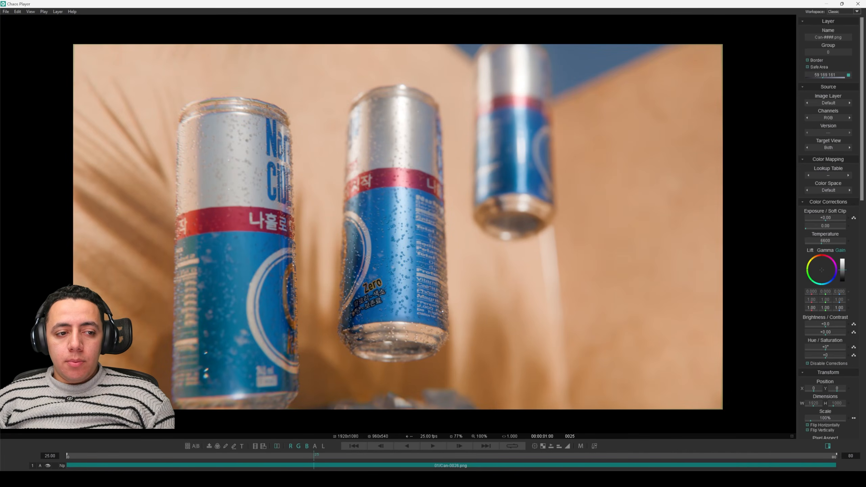
- Switch to Blender and set the output to FFmpeg Video with an MPEG-4 container and Perceptually Lossless quality
{"action": "key", "text": "alt+Tab"}
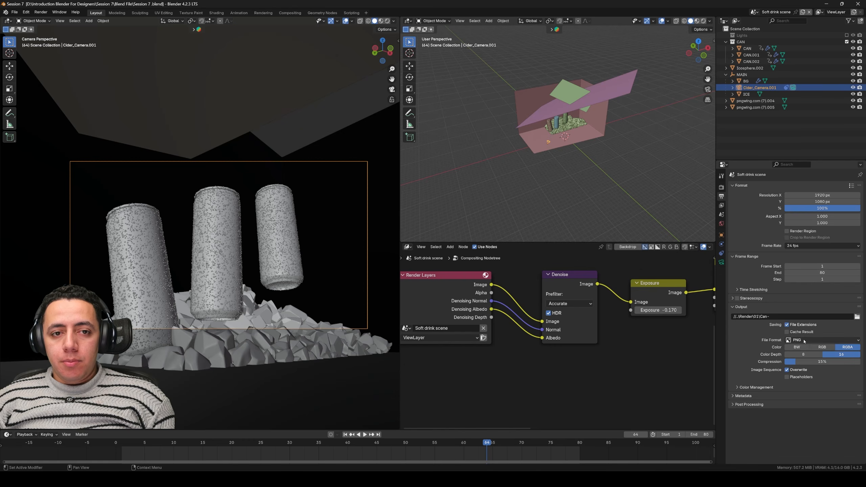
{"action": "left_click", "coordinate": [805, 340]}
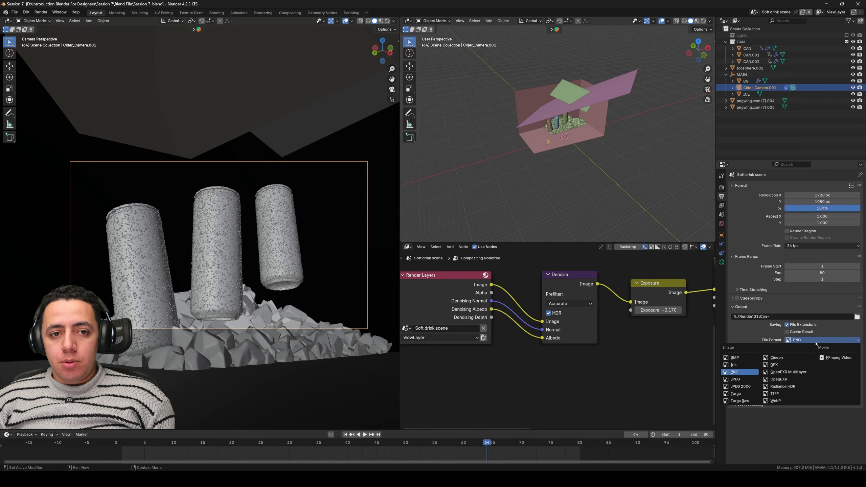
{"action": "left_click", "coordinate": [836, 359]}
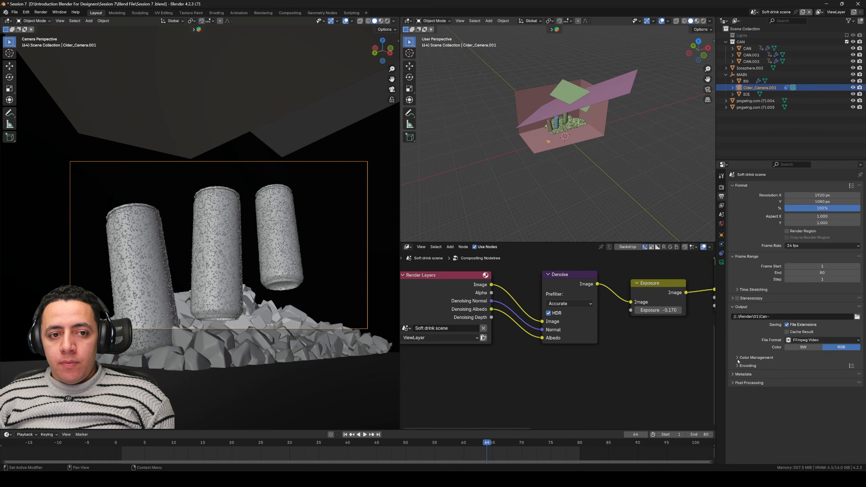
{"action": "left_click", "coordinate": [810, 376]}
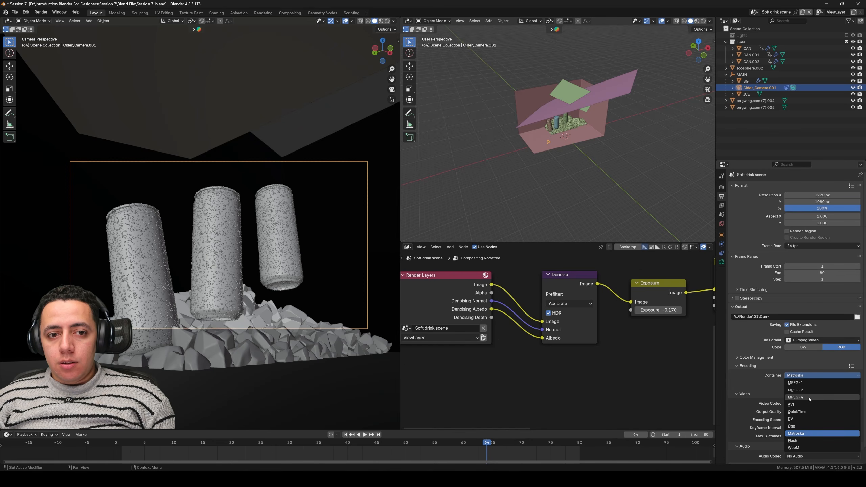
{"action": "left_click", "coordinate": [810, 397]}
{"action": "left_click", "coordinate": [809, 411]}
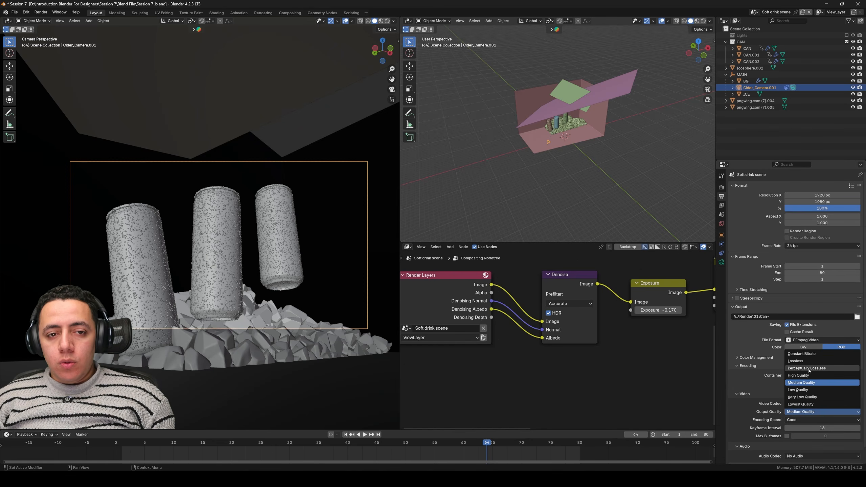
{"action": "left_click", "coordinate": [800, 369]}
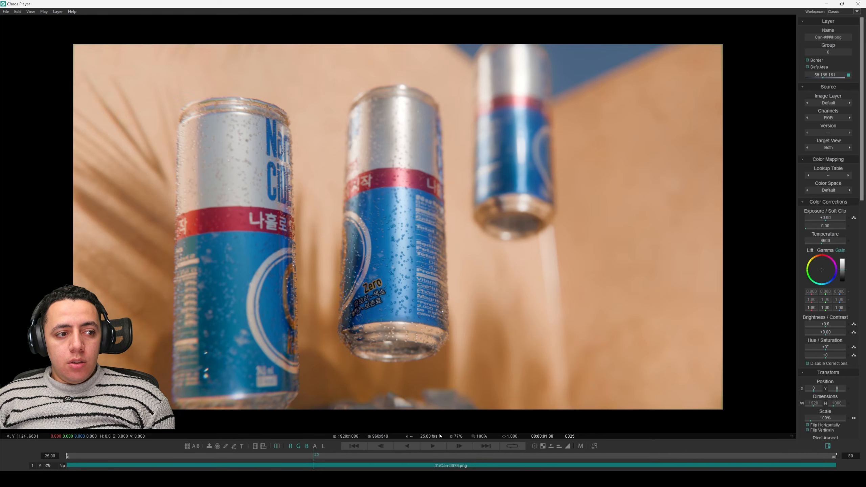
- Switch to Chaos Player and resume playing the rendered can sequence to review the finished animation
{"action": "key", "text": "space"}
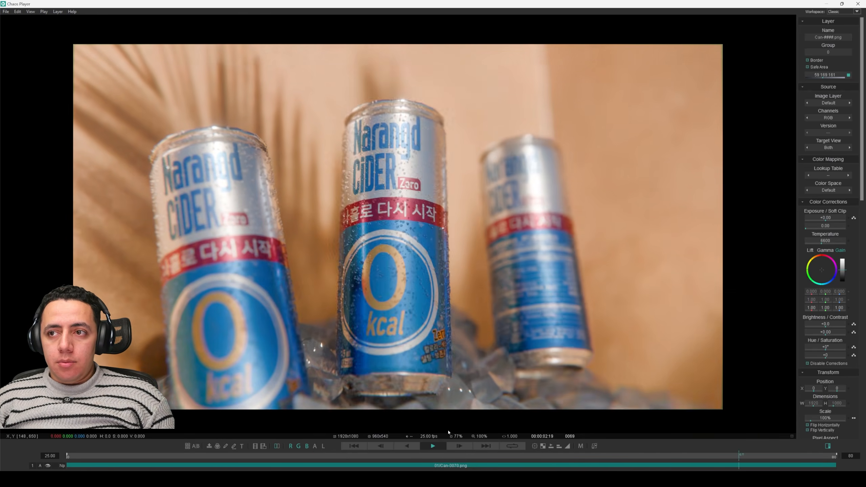